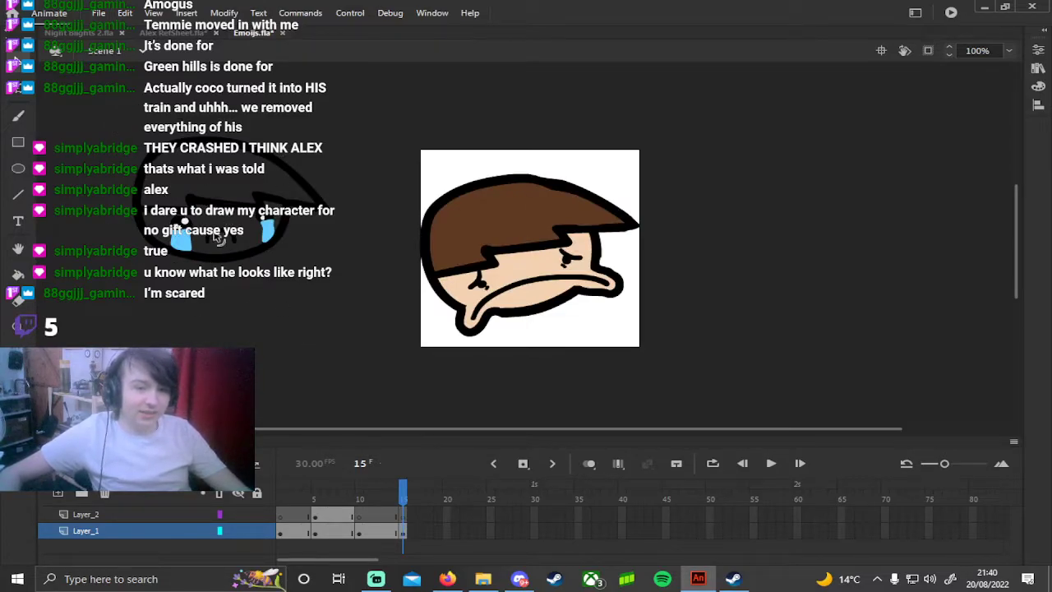
pyautogui.moveTo(230, 115); pyautogui.dragTo(702, 193)
pyautogui.moveTo(554, 183); pyautogui.dragTo(600, 228)
pyautogui.moveTo(728, 308)
pyautogui.mouseDown()
pyautogui.moveTo(449, 172)
pyautogui.moveTo(564, 171)
pyautogui.mouseUp()
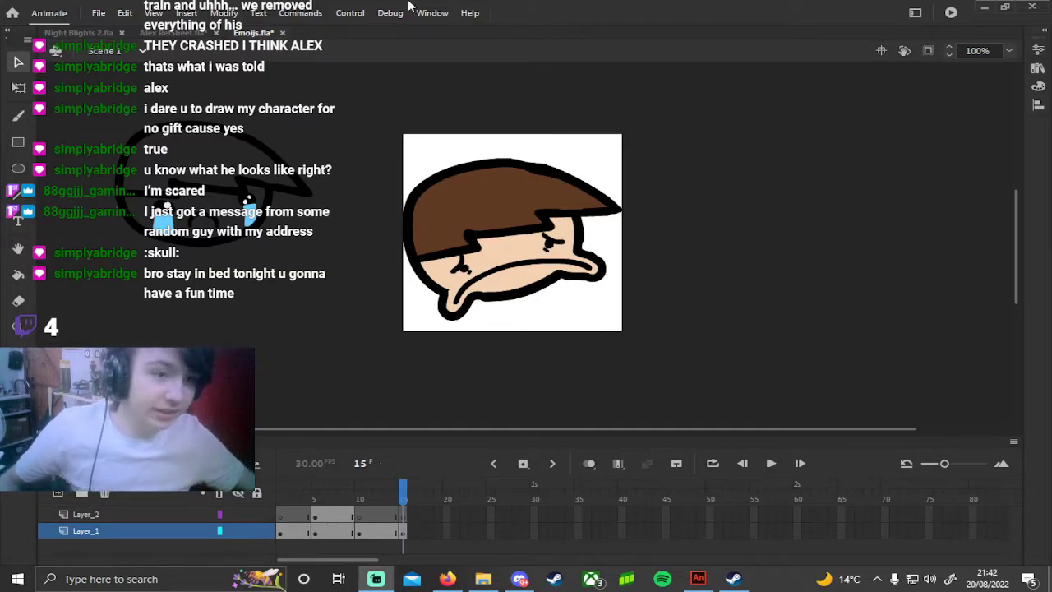
# Step: Switch to the Night Blights 2.fla document and look over the poster artwork
pyautogui.click(86, 33)
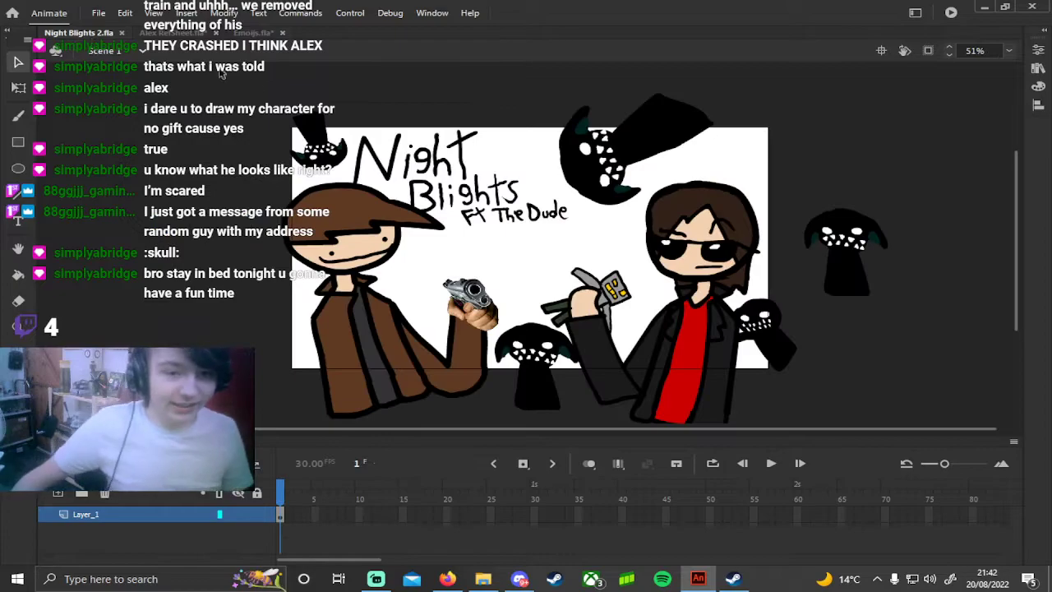
pyautogui.moveTo(732, 195); pyautogui.dragTo(747, 213)
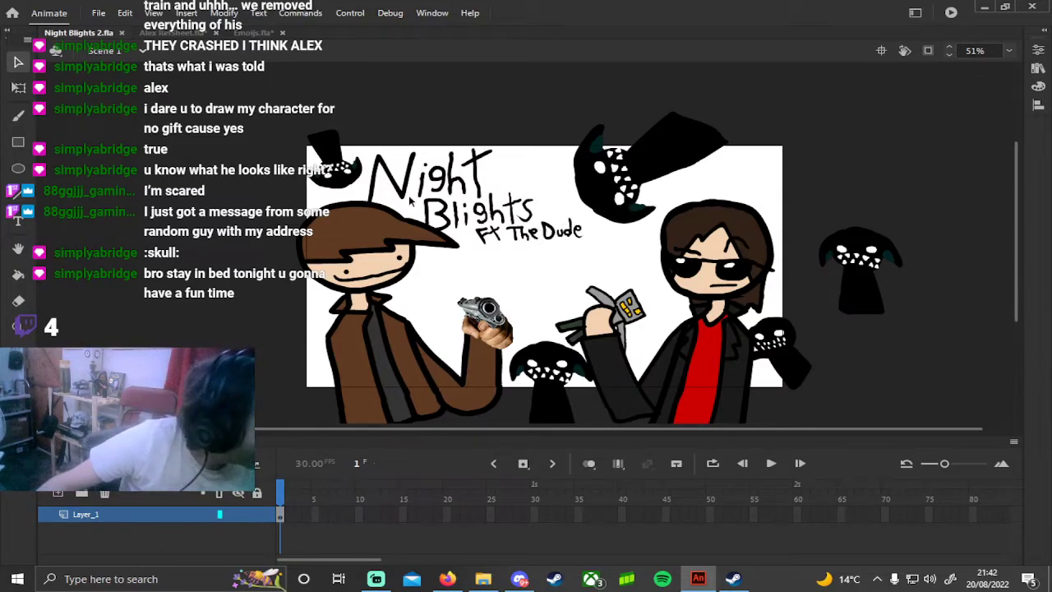
pyautogui.moveTo(505, 280)
pyautogui.mouseDown()
pyautogui.moveTo(487, 263)
pyautogui.moveTo(499, 249)
pyautogui.moveTo(499, 265)
pyautogui.mouseUp()
pyautogui.scroll(-1, 519, 281)
pyautogui.scroll(2, 521, 284)
pyautogui.scroll(-1, 528, 287)
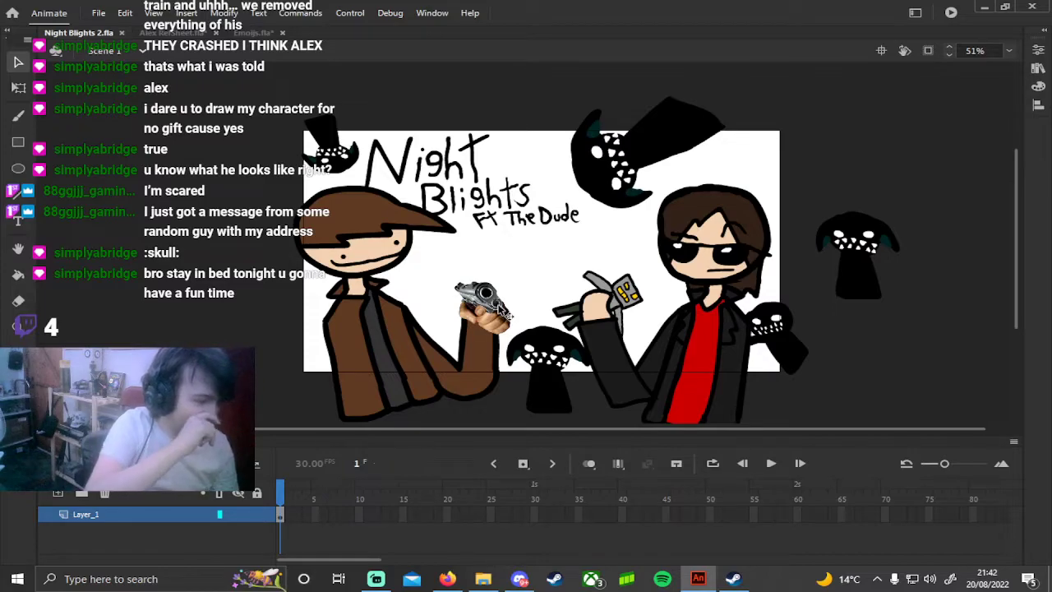
pyautogui.moveTo(639, 253); pyautogui.dragTo(601, 236)
pyautogui.hscroll(-3, 546, 214)
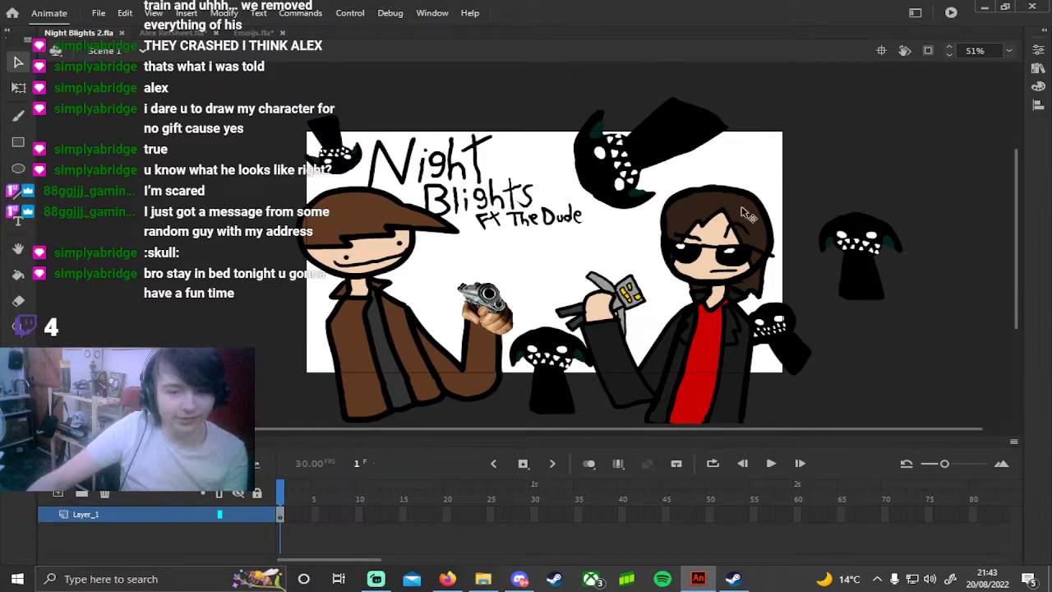
# Step: Create a new Character Animation document with the HD preset, 1280 x 720 at 30 fps
pyautogui.click(100, 16)
pyautogui.click(111, 33)
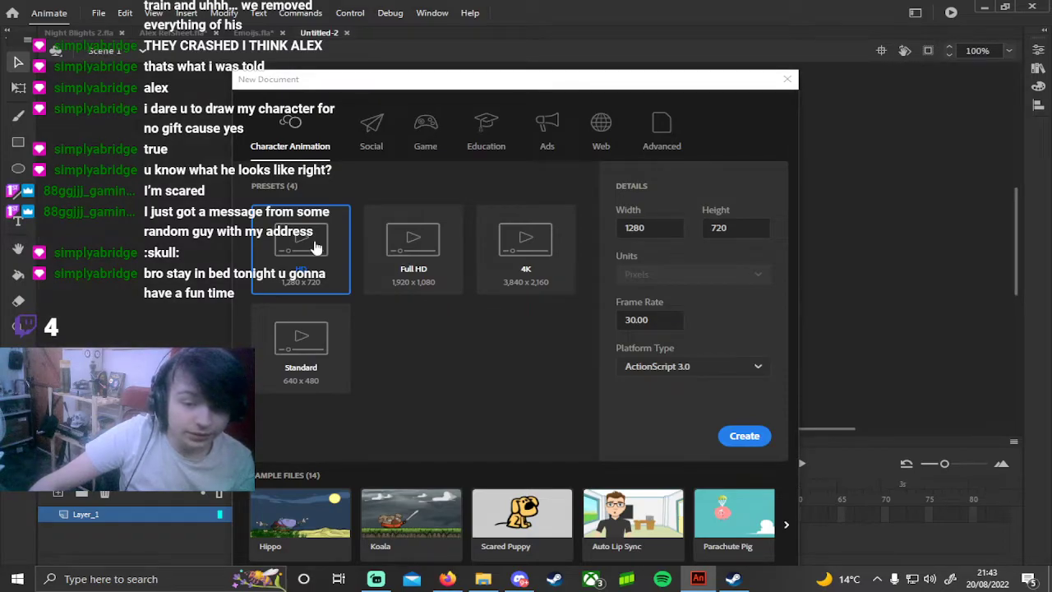
pyautogui.doubleClick(315, 244)
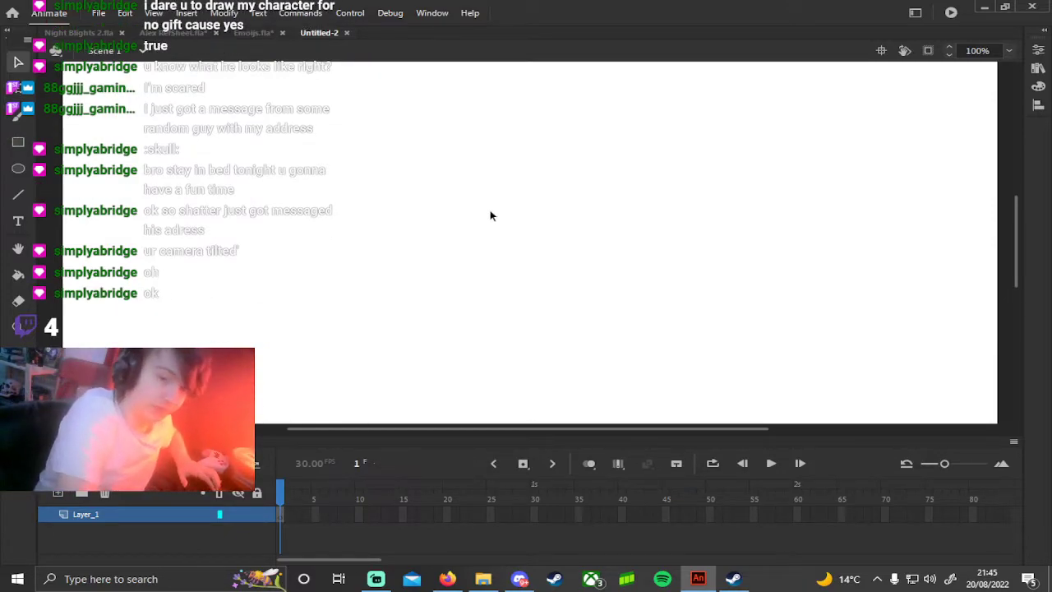
# Step: Choose the brush and set its colour to black
pyautogui.click(19, 116)
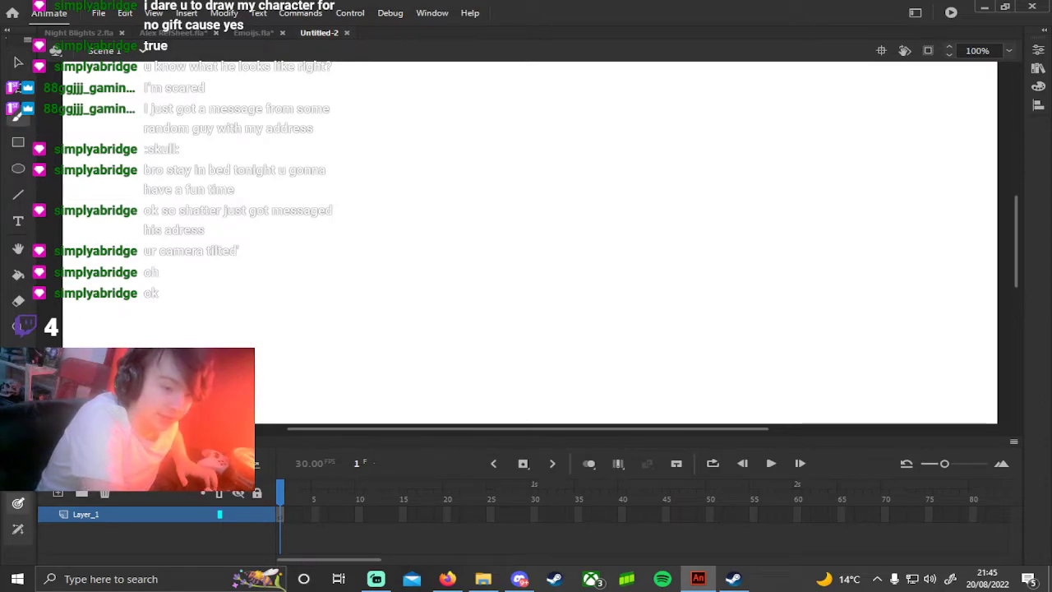
pyautogui.click(19, 386)
pyautogui.click(71, 342)
# Step: Sketch a round face with a wide slanted smile and dot eyes, and undo all of its strokes
pyautogui.moveTo(271, 264)
pyautogui.mouseDown()
pyautogui.moveTo(262, 185)
pyautogui.moveTo(351, 173)
pyautogui.moveTo(394, 228)
pyautogui.moveTo(372, 275)
pyautogui.moveTo(321, 293)
pyautogui.moveTo(261, 232)
pyautogui.moveTo(287, 238)
pyautogui.moveTo(380, 197)
pyautogui.mouseUp()
pyautogui.click(287, 227)
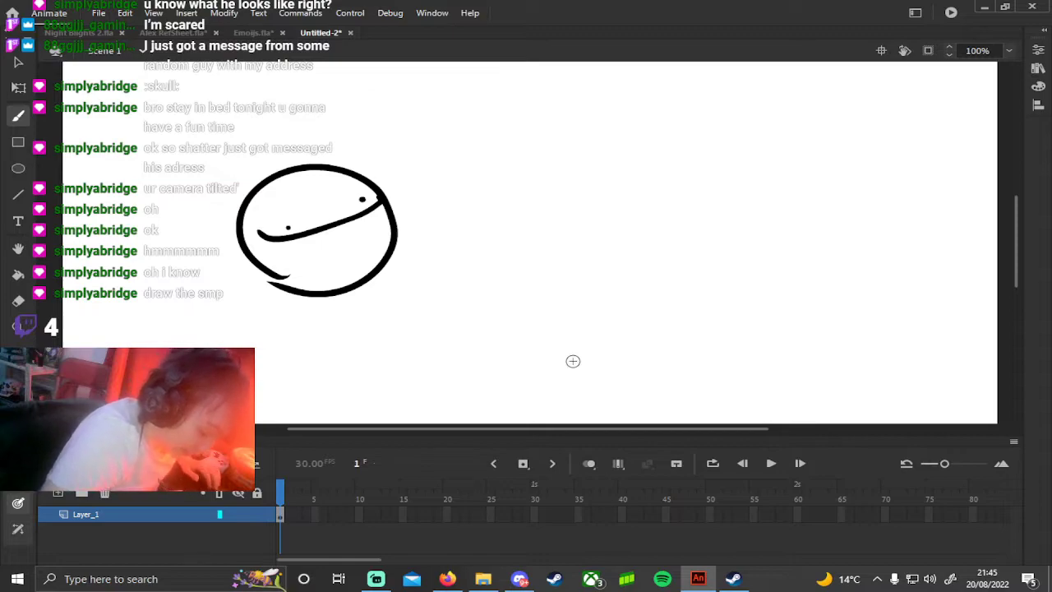
pyautogui.hotkey('ctrl', 'z')
pyautogui.hotkey('ctrl', 'z')
pyautogui.hotkey('ctrl', 'z')
pyautogui.hotkey('ctrl', 'z')
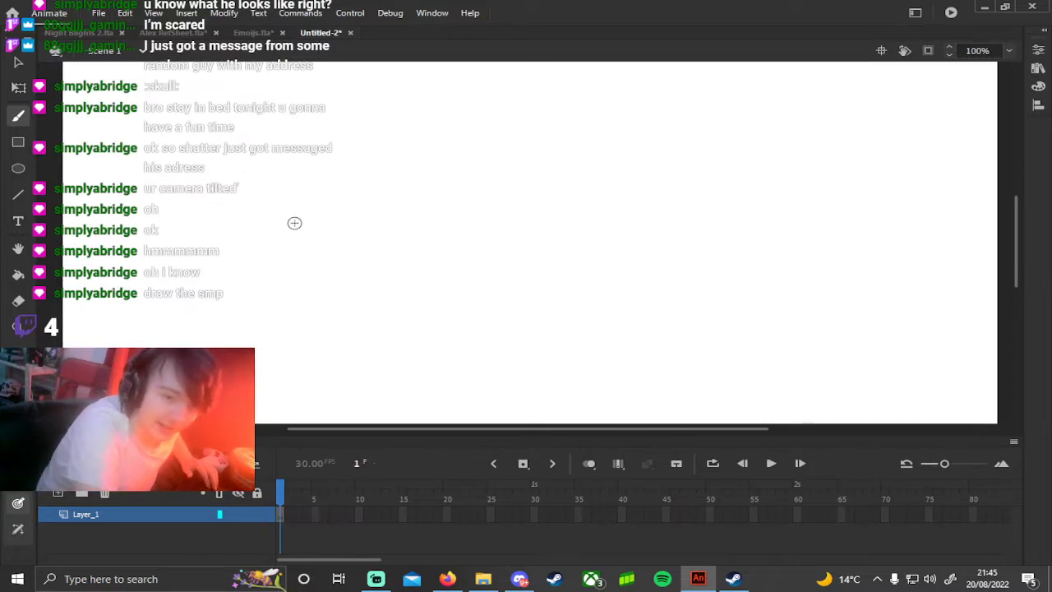
# Step: Scribble a dense bundle of slanted black brush strokes on the blank stage
pyautogui.moveTo(255, 198)
pyautogui.mouseDown()
pyautogui.moveTo(177, 304)
pyautogui.moveTo(196, 301)
pyautogui.mouseUp()
pyautogui.moveTo(298, 159); pyautogui.dragTo(212, 292)
pyautogui.moveTo(281, 164)
pyautogui.mouseDown()
pyautogui.moveTo(220, 271)
pyautogui.moveTo(186, 273)
pyautogui.mouseUp()
pyautogui.moveTo(286, 145)
pyautogui.mouseDown()
pyautogui.moveTo(202, 246)
pyautogui.moveTo(241, 207)
pyautogui.mouseUp()
pyautogui.moveTo(301, 140)
pyautogui.mouseDown()
pyautogui.moveTo(248, 209)
pyautogui.moveTo(253, 200)
pyautogui.mouseUp()
pyautogui.moveTo(301, 146); pyautogui.dragTo(251, 222)
pyautogui.moveTo(312, 141); pyautogui.dragTo(276, 194)
# Step: Hand-letter the word "Shit" with the brush beside the slanted strokes
pyautogui.moveTo(378, 225); pyautogui.dragTo(356, 257)
pyautogui.moveTo(389, 221)
pyautogui.mouseDown()
pyautogui.moveTo(387, 246)
pyautogui.moveTo(415, 258)
pyautogui.mouseUp()
pyautogui.click(411, 233)
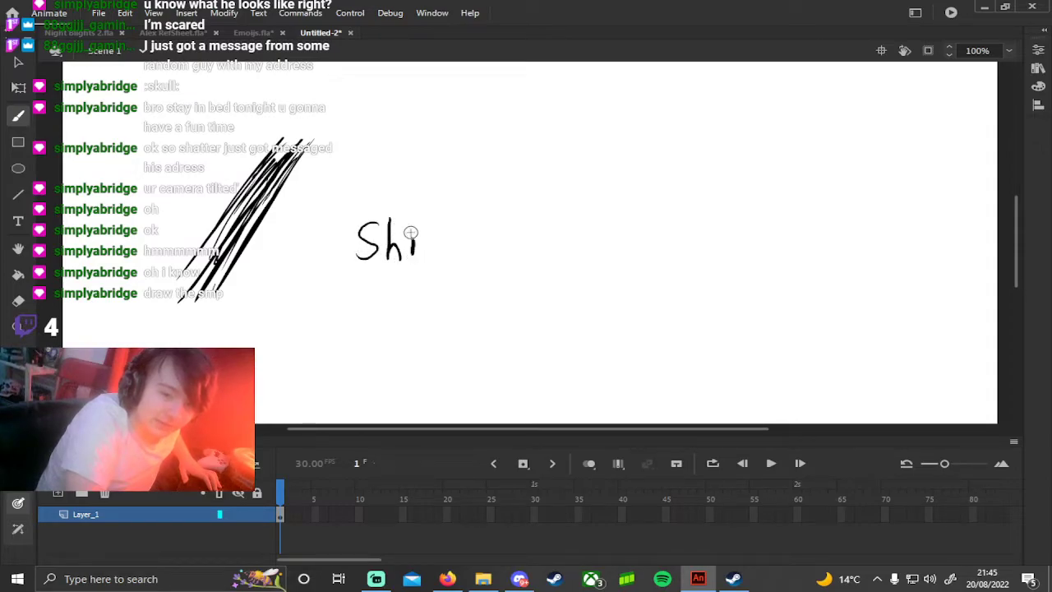
pyautogui.moveTo(431, 218); pyautogui.dragTo(429, 258)
pyautogui.moveTo(423, 237); pyautogui.dragTo(446, 236)
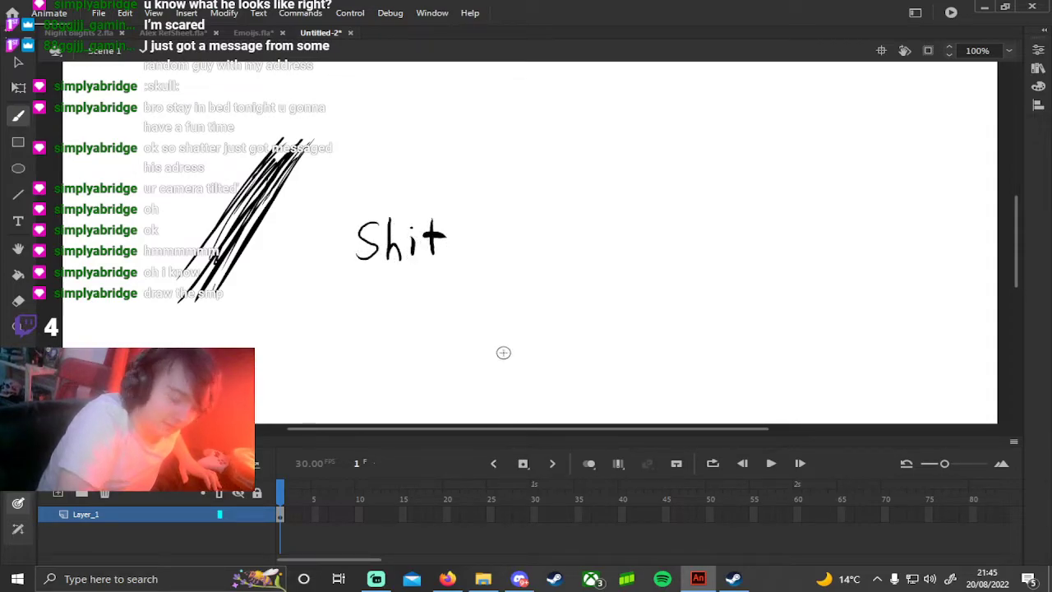
# Step: Undo the hand-lettered word and all the slanted strokes until the stage is empty
pyautogui.hotkey('ctrl', 'z')
pyautogui.hotkey('ctrl', 'z')
pyautogui.hotkey('ctrl', 'z')
pyautogui.hotkey('ctrl', 'z')
pyautogui.hotkey('ctrl', 'z')
pyautogui.hotkey('ctrl', 'z')
pyautogui.hotkey('ctrl', 'z')
pyautogui.hotkey('ctrl', 'z')
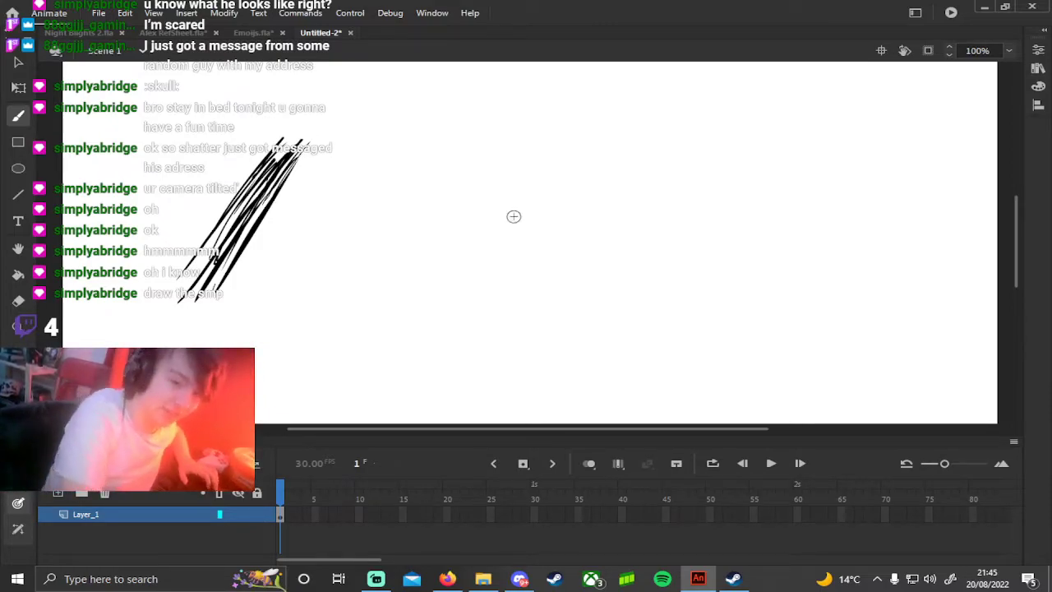
pyautogui.hotkey('ctrl', 'z')
pyautogui.hotkey('ctrl', 'z')
pyautogui.hotkey('ctrl', 'z')
pyautogui.hotkey('ctrl', 'z')
pyautogui.hotkey('ctrl', 'z')
pyautogui.hotkey('ctrl', 'z')
pyautogui.hotkey('ctrl', 'z')
pyautogui.hotkey('ctrl', 'z')
pyautogui.hotkey('ctrl', 'z')
pyautogui.hotkey('ctrl', 'z')
pyautogui.hotkey('ctrl', 'z')
pyautogui.hotkey('ctrl', 'z')
pyautogui.hotkey('ctrl', 'z')
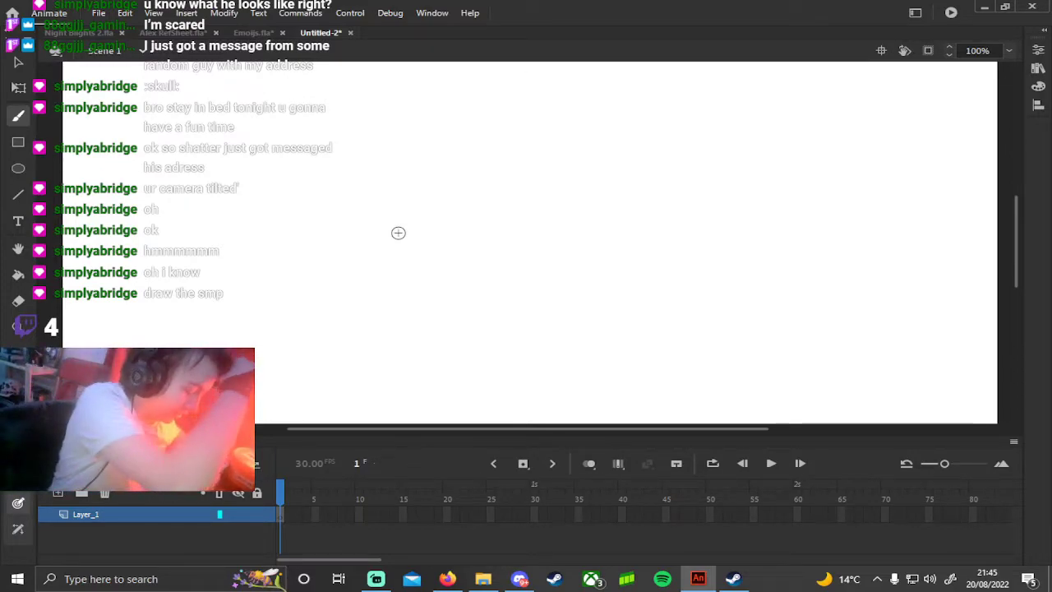
# Step: Draw a cartoon head with an open mouth and two dot eyes, and add curved shoulder lines below it
pyautogui.moveTo(292, 258)
pyautogui.mouseDown()
pyautogui.moveTo(248, 240)
pyautogui.moveTo(249, 185)
pyautogui.moveTo(305, 175)
pyautogui.moveTo(347, 224)
pyautogui.moveTo(316, 241)
pyautogui.moveTo(286, 257)
pyautogui.mouseUp()
pyautogui.click(281, 222)
pyautogui.click(330, 222)
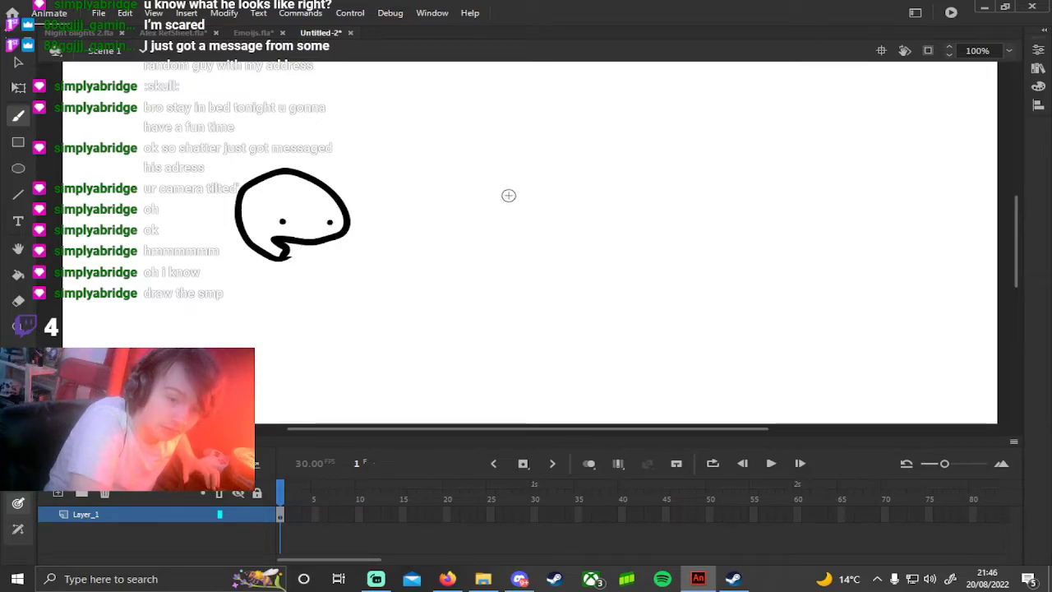
pyautogui.moveTo(243, 235); pyautogui.dragTo(186, 302)
pyautogui.moveTo(286, 264); pyautogui.dragTo(323, 319)
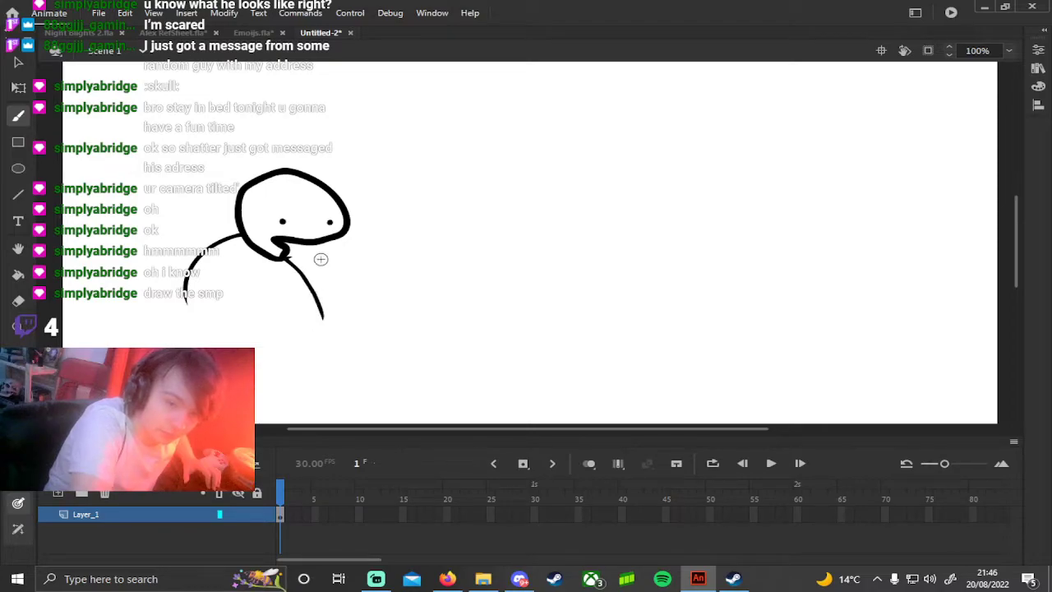
# Step: Draw a raised hand and forearm in front of the character, holding up a small visored figure
pyautogui.moveTo(345, 291)
pyautogui.mouseDown()
pyautogui.moveTo(337, 319)
pyautogui.moveTo(356, 265)
pyautogui.mouseUp()
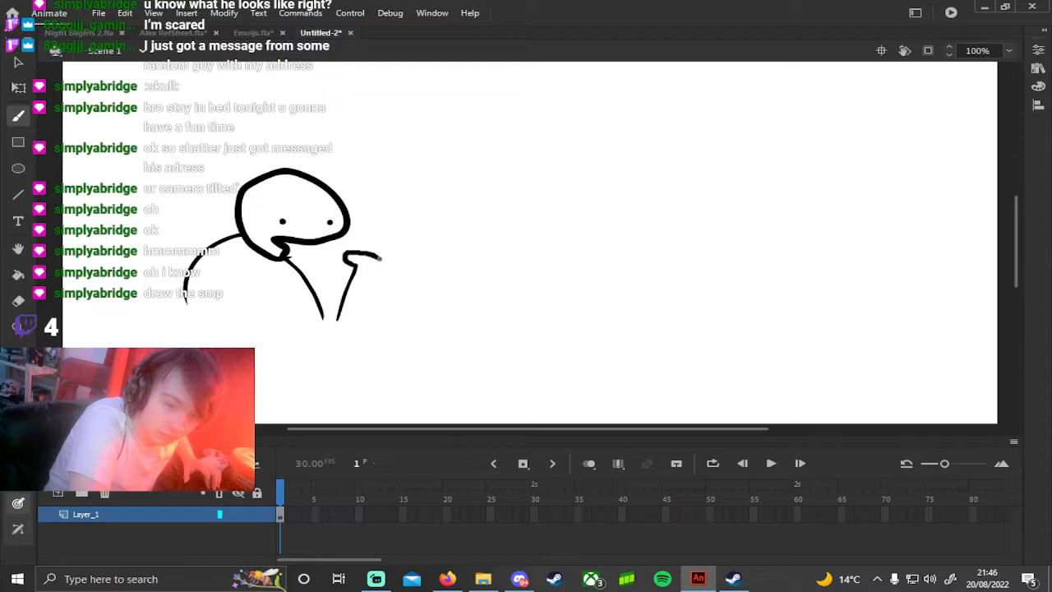
pyautogui.moveTo(371, 302); pyautogui.dragTo(372, 321)
pyautogui.moveTo(363, 253); pyautogui.dragTo(377, 252)
pyautogui.hotkey('ctrl', 'z')
pyautogui.hotkey('ctrl', 'z')
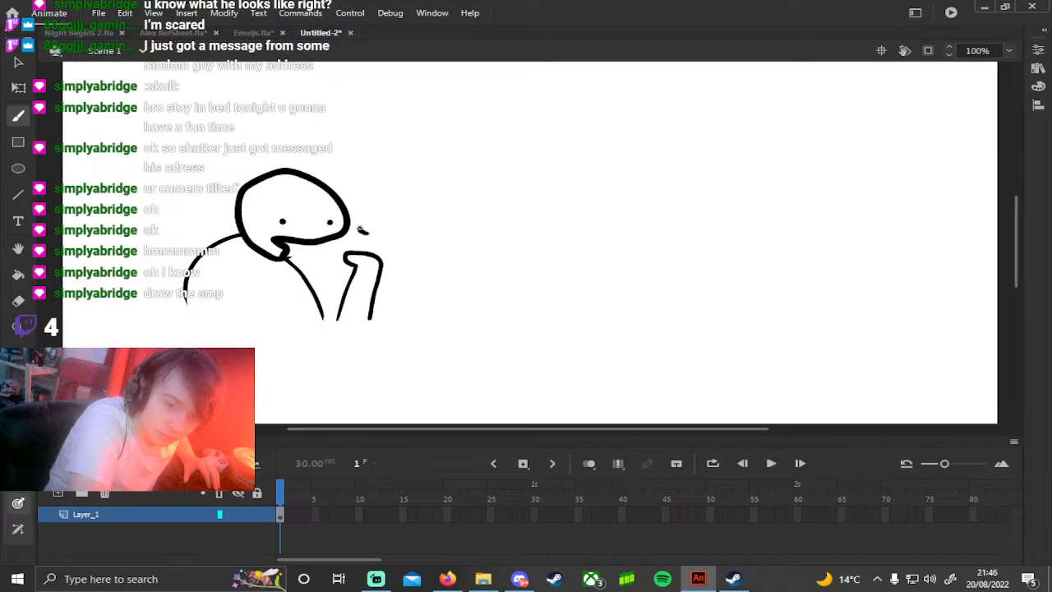
pyautogui.moveTo(376, 229)
pyautogui.mouseDown()
pyautogui.moveTo(378, 257)
pyautogui.moveTo(362, 239)
pyautogui.moveTo(371, 230)
pyautogui.mouseUp()
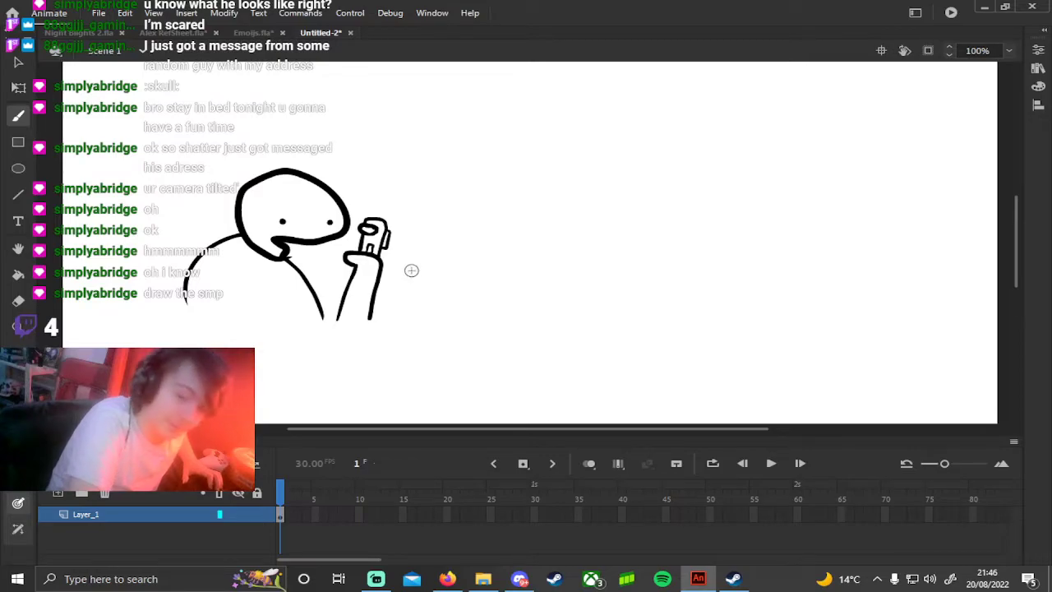
# Step: Give the character frowning eyebrows and a small speech bubble reading "guh" above the held figure
pyautogui.moveTo(268, 212); pyautogui.dragTo(294, 222)
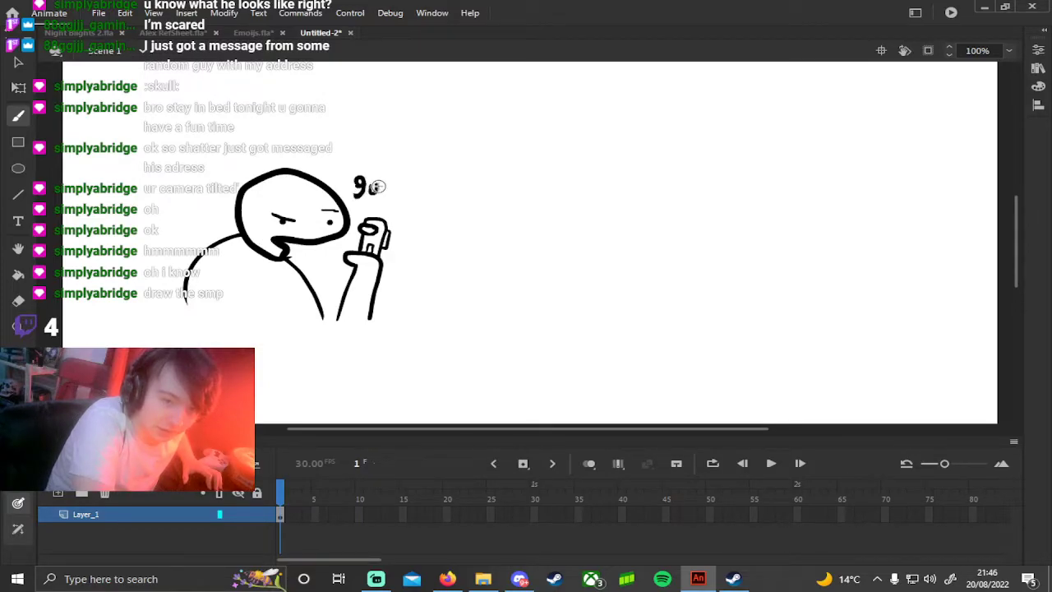
pyautogui.moveTo(383, 171)
pyautogui.mouseDown()
pyautogui.moveTo(349, 197)
pyautogui.moveTo(351, 211)
pyautogui.moveTo(364, 197)
pyautogui.moveTo(403, 204)
pyautogui.moveTo(400, 176)
pyautogui.moveTo(378, 161)
pyautogui.moveTo(353, 197)
pyautogui.mouseUp()
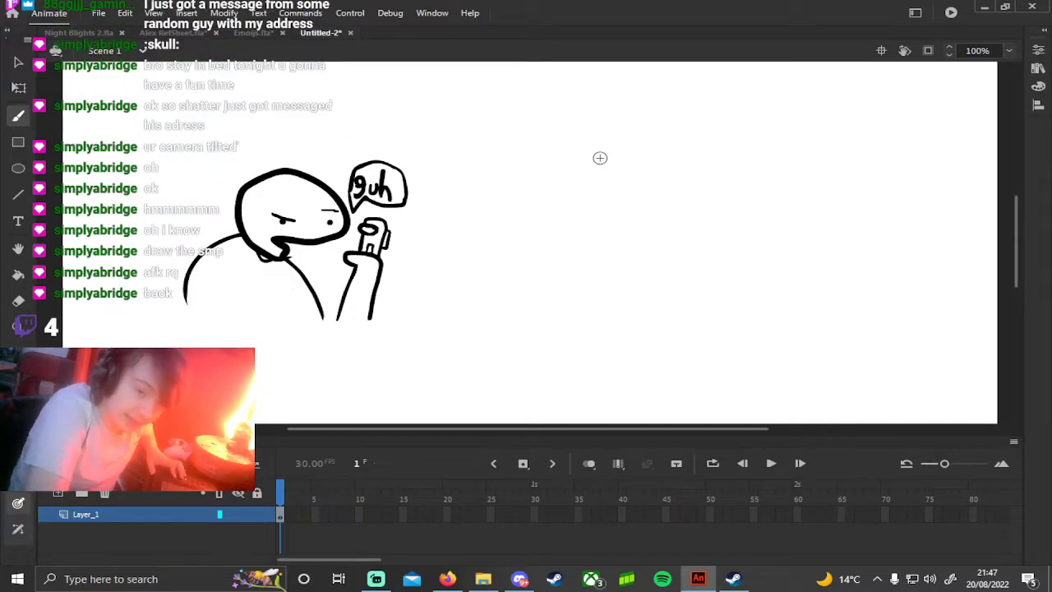
# Step: Try to sketch a head for a second character on the empty part of the stage, and undo the strokes
pyautogui.moveTo(561, 227)
pyautogui.mouseDown()
pyautogui.moveTo(501, 168)
pyautogui.moveTo(547, 132)
pyautogui.moveTo(604, 182)
pyautogui.moveTo(561, 229)
pyautogui.mouseUp()
pyautogui.hotkey('ctrl', 'z')
pyautogui.moveTo(567, 191)
pyautogui.mouseDown()
pyautogui.moveTo(538, 137)
pyautogui.moveTo(568, 104)
pyautogui.moveTo(616, 120)
pyautogui.mouseUp()
pyautogui.moveTo(616, 179)
pyautogui.mouseDown()
pyautogui.moveTo(587, 189)
pyautogui.moveTo(568, 210)
pyautogui.moveTo(550, 181)
pyautogui.moveTo(568, 163)
pyautogui.moveTo(607, 161)
pyautogui.mouseUp()
pyautogui.hotkey('ctrl', 'z')
pyautogui.hotkey('ctrl', 'z')
# Step: Draw the second character's round head with a jagged fringe, a pointed hair spike and a smiling face
pyautogui.moveTo(568, 204)
pyautogui.mouseDown()
pyautogui.moveTo(535, 163)
pyautogui.moveTo(566, 143)
pyautogui.moveTo(604, 154)
pyautogui.mouseUp()
pyautogui.moveTo(586, 204); pyautogui.dragTo(536, 195)
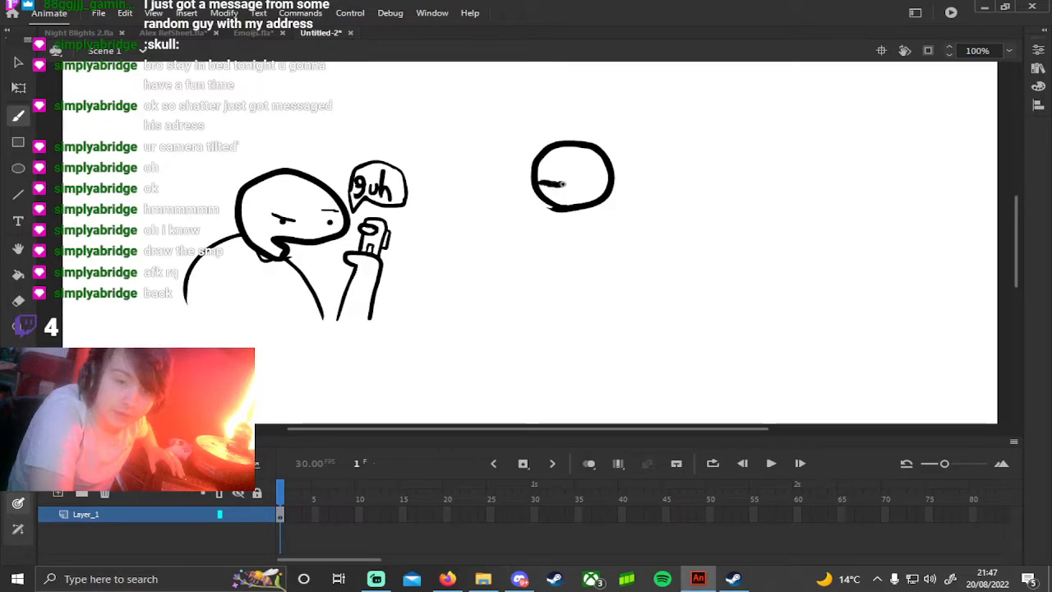
pyautogui.moveTo(538, 184)
pyautogui.mouseDown()
pyautogui.moveTo(631, 170)
pyautogui.moveTo(618, 157)
pyautogui.mouseUp()
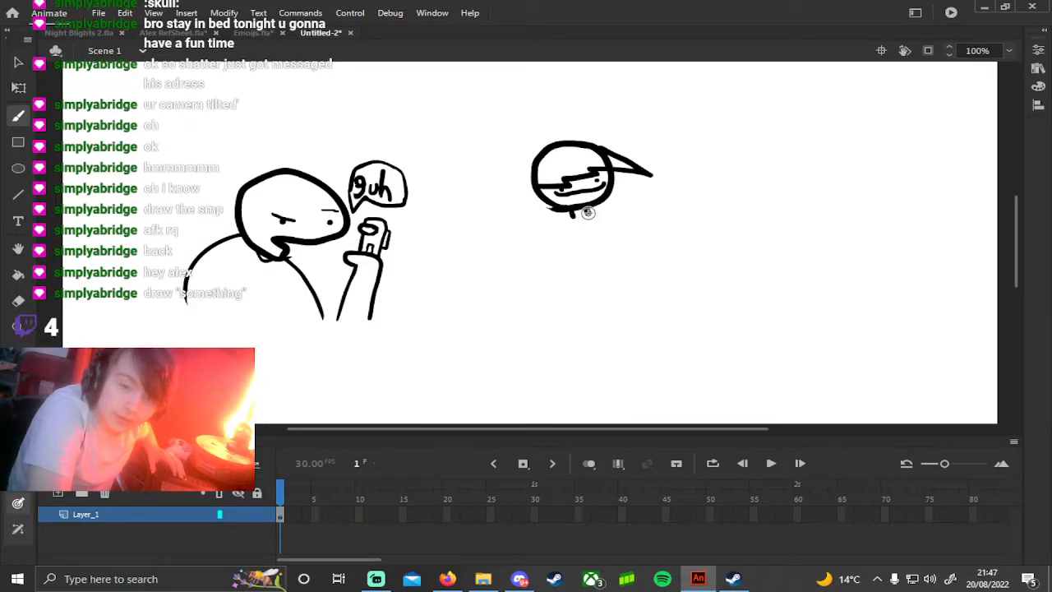
# Step: Draw the second character's simple body as two bent lines running down from the neck
pyautogui.moveTo(567, 234); pyautogui.dragTo(561, 248)
pyautogui.moveTo(595, 216); pyautogui.dragTo(621, 236)
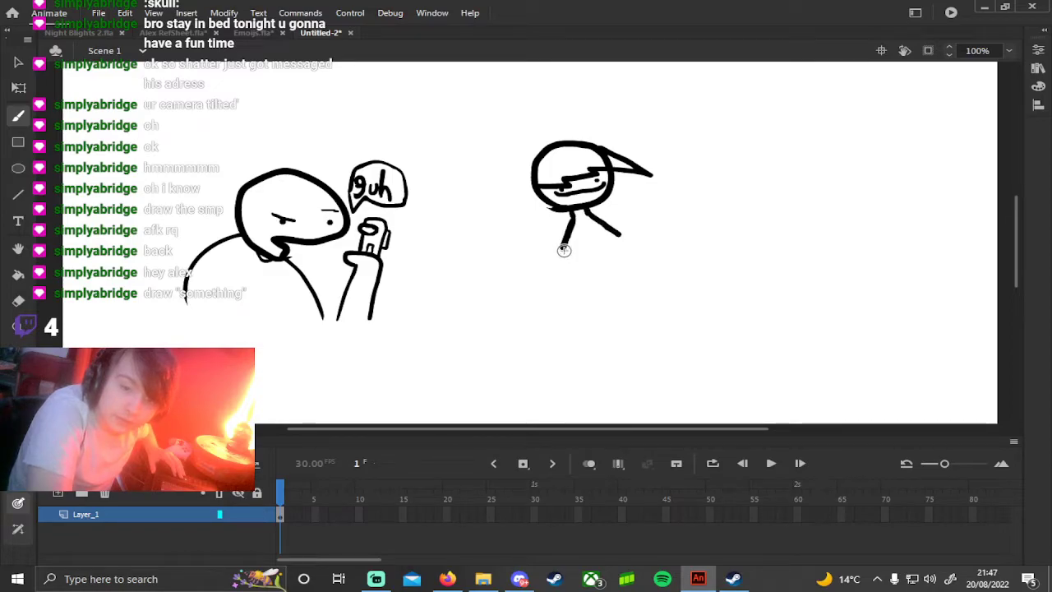
pyautogui.moveTo(617, 230); pyautogui.dragTo(639, 291)
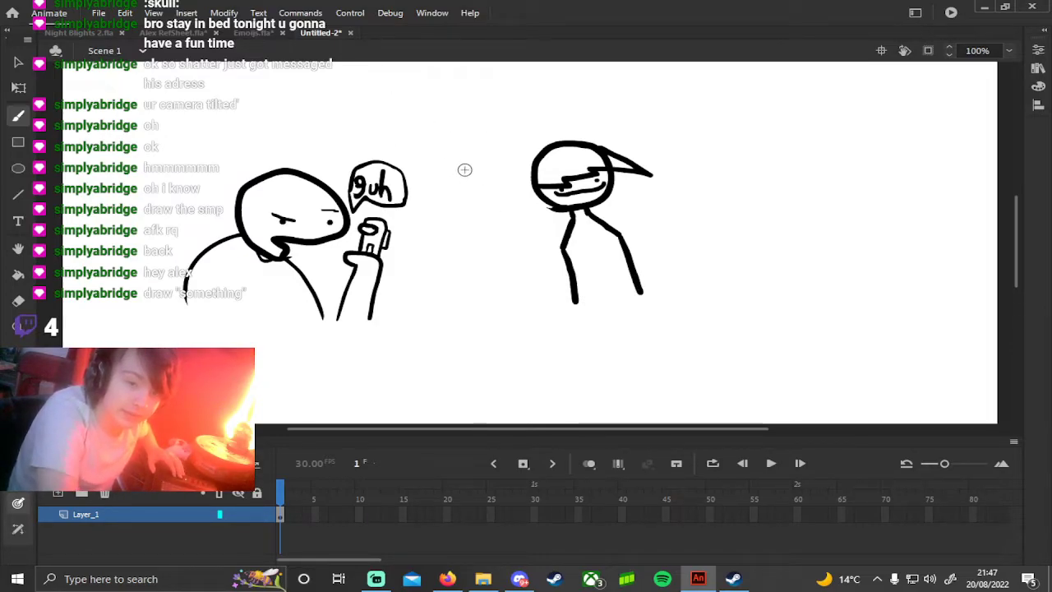
# Step: Draw a slime blob with two dot eyes between the two characters and recolour its black linework bright green
pyautogui.moveTo(441, 146)
pyautogui.mouseDown()
pyautogui.moveTo(455, 121)
pyautogui.moveTo(486, 114)
pyautogui.moveTo(502, 127)
pyautogui.moveTo(510, 166)
pyautogui.moveTo(460, 171)
pyautogui.mouseUp()
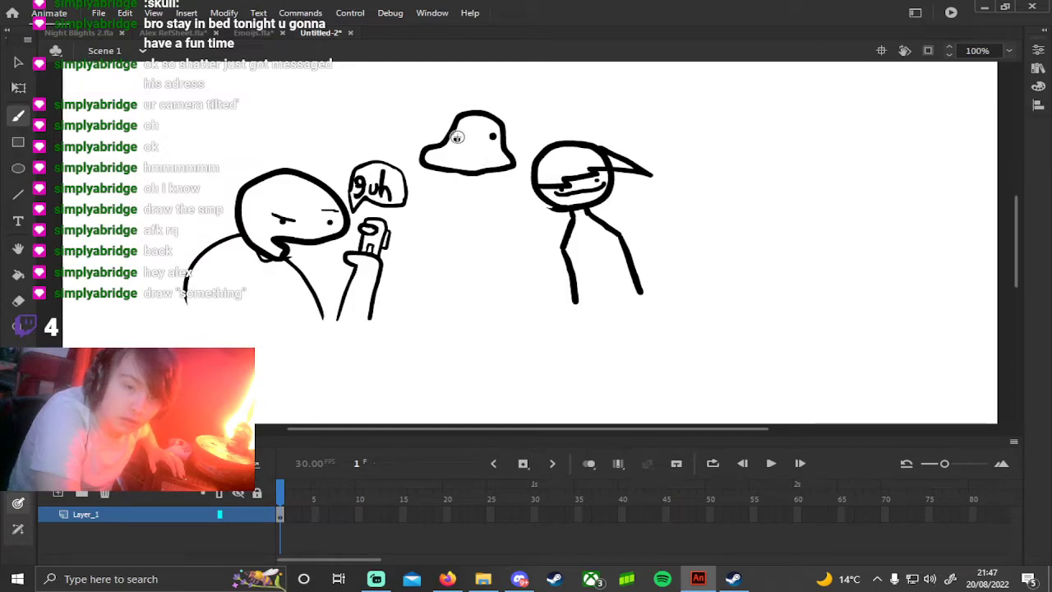
pyautogui.click(18, 379)
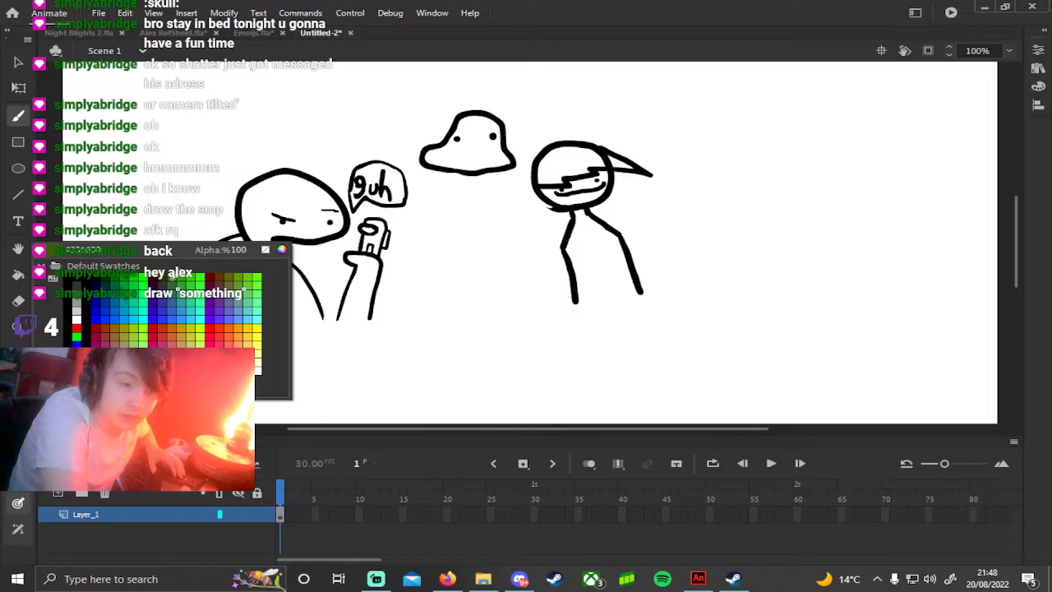
pyautogui.click(188, 277)
pyautogui.click(18, 274)
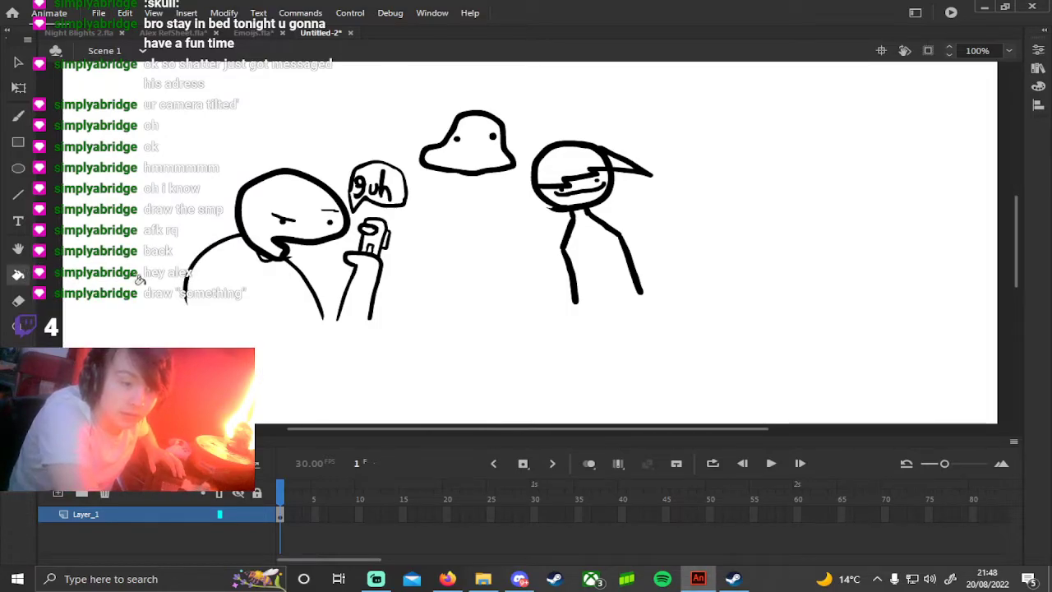
pyautogui.click(479, 173)
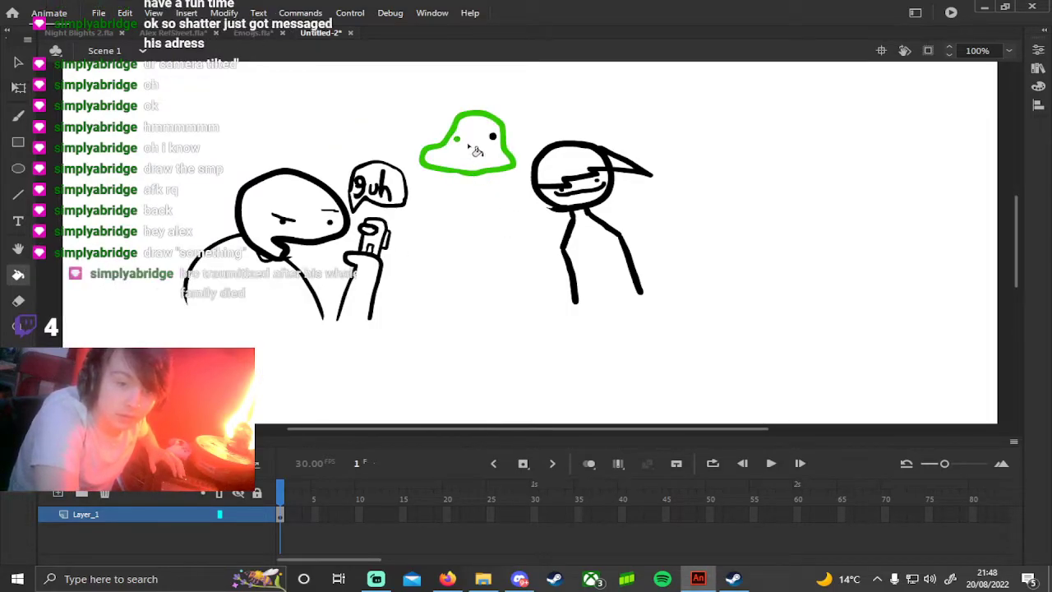
# Step: Paint a curved smile and an arc above it in bright green on the slime's face
pyautogui.press('b')
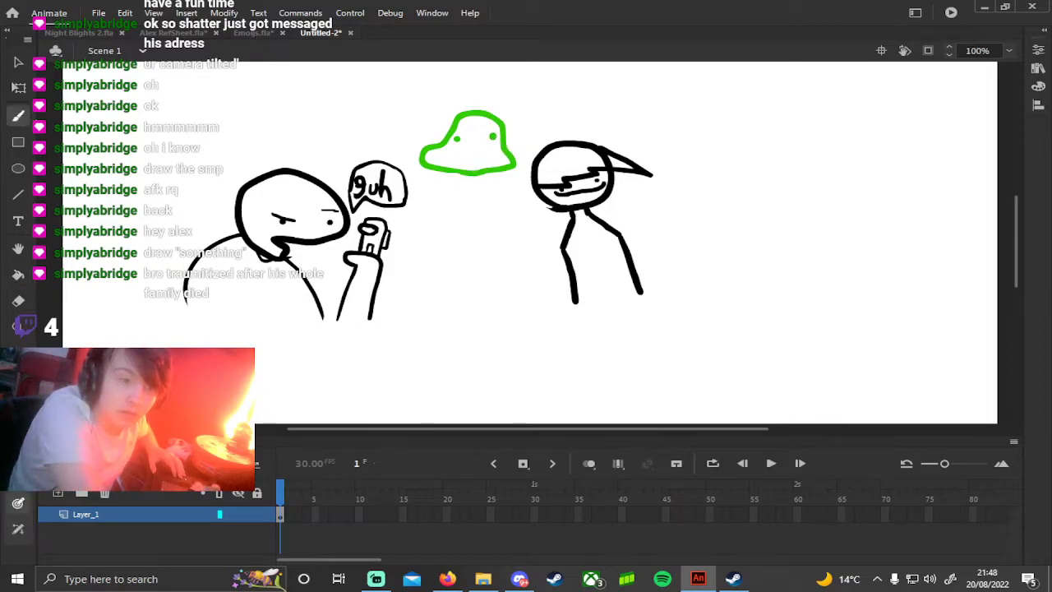
pyautogui.moveTo(460, 132); pyautogui.dragTo(485, 128)
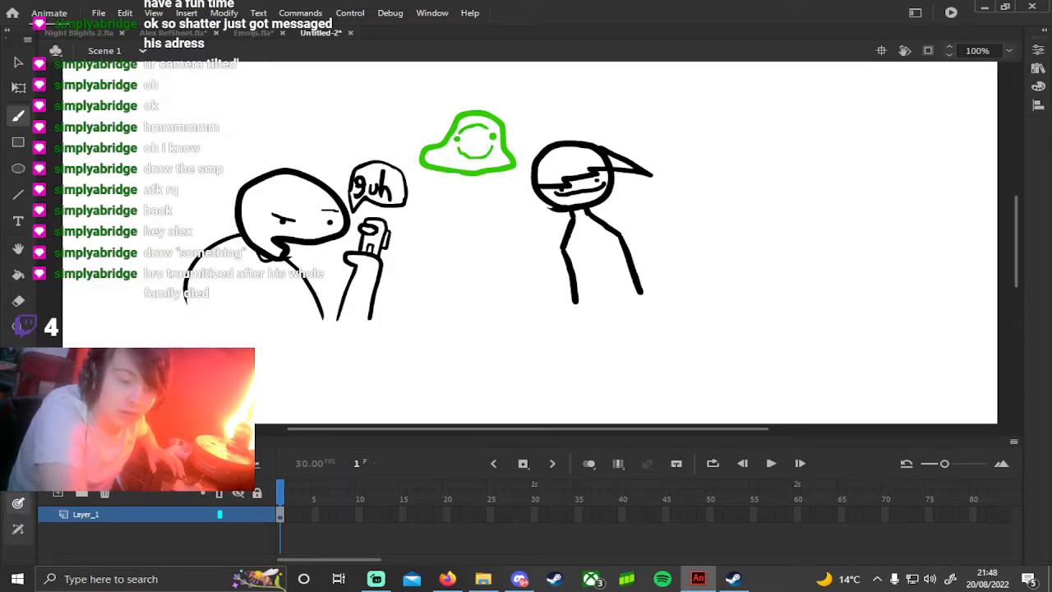
# Step: Mix a custom darker, muted green as the fill colour
pyautogui.click(18, 408)
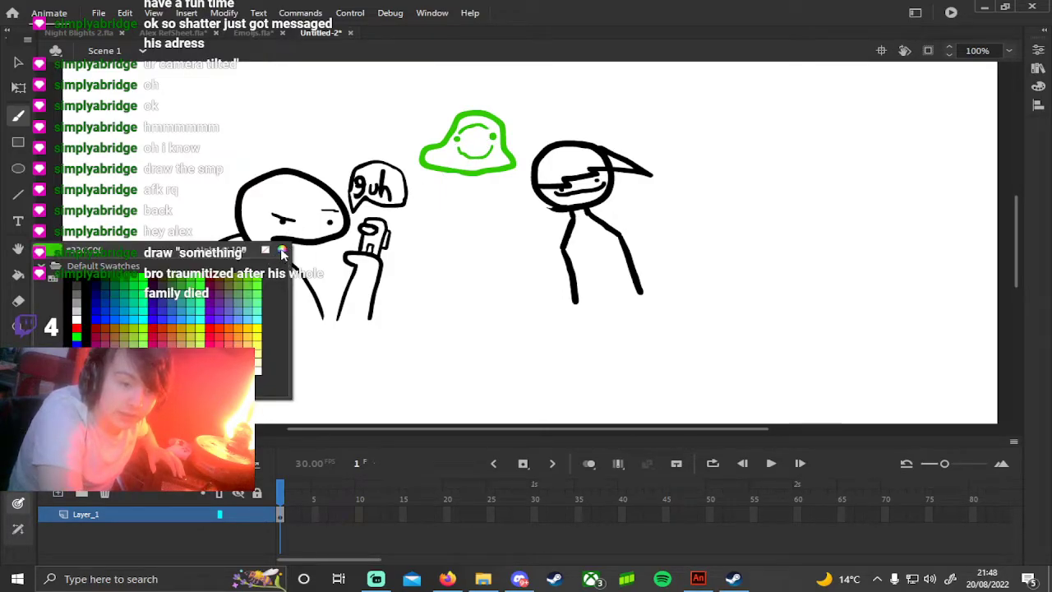
pyautogui.click(281, 252)
pyautogui.moveTo(532, 237)
pyautogui.mouseDown()
pyautogui.moveTo(512, 271)
pyautogui.moveTo(476, 255)
pyautogui.moveTo(469, 277)
pyautogui.moveTo(488, 274)
pyautogui.moveTo(479, 282)
pyautogui.mouseUp()
pyautogui.click(687, 210)
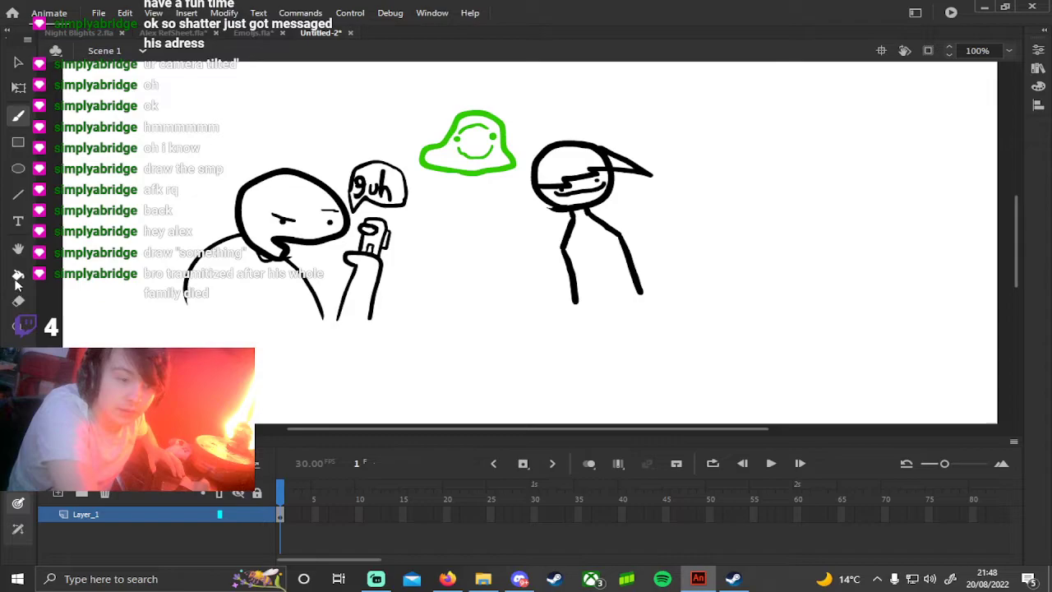
# Step: Try filling the slime's body with the darker green, and undo the fill
pyautogui.click(18, 275)
pyautogui.click(453, 163)
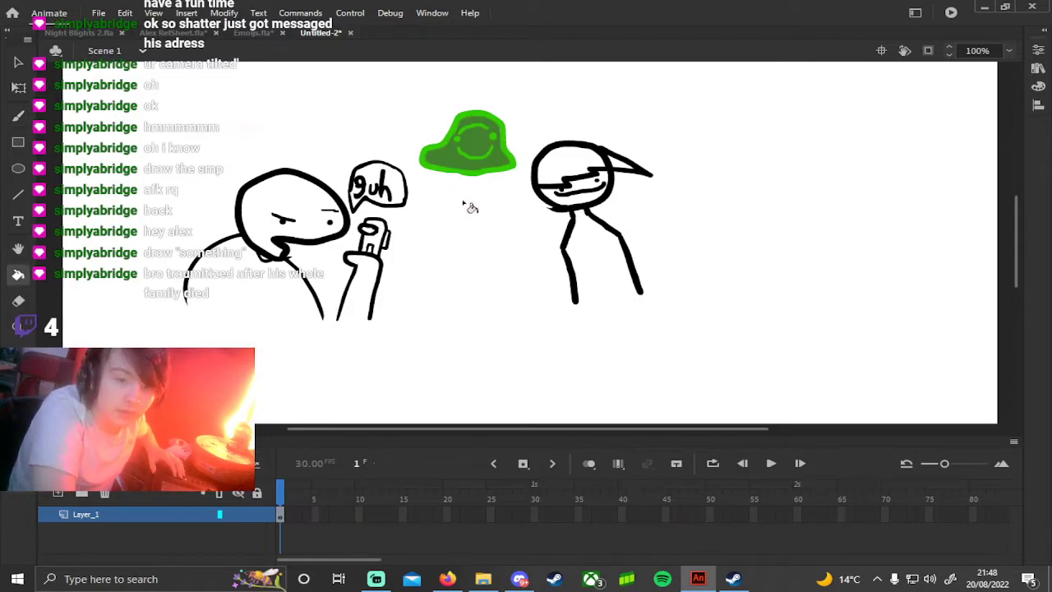
pyautogui.hotkey('ctrl', 'z')
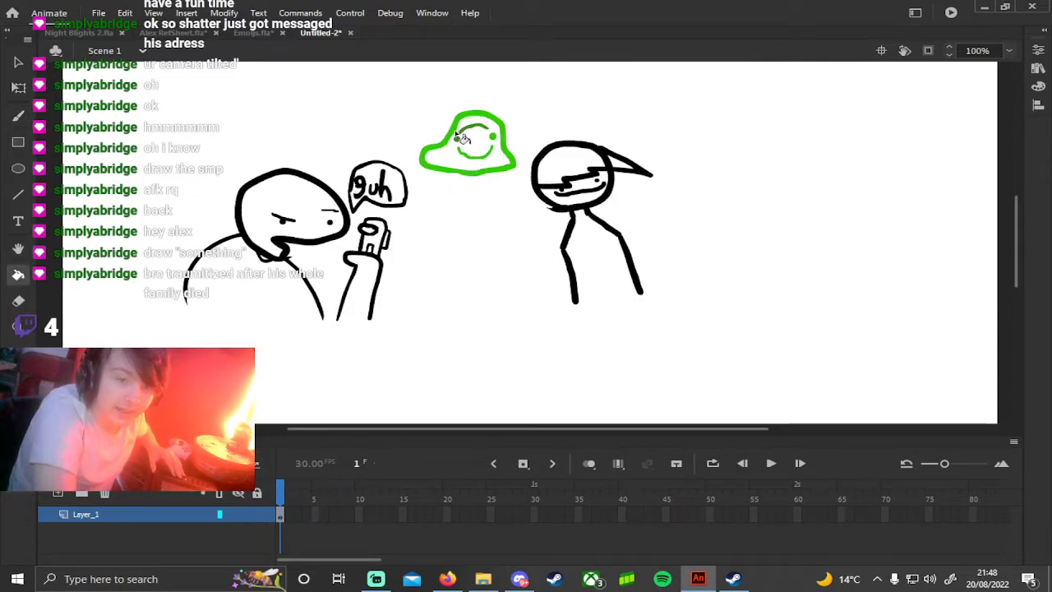
# Step: Recolour the slime's outline, eyes and mouth linework with the darker, muted green
pyautogui.click(458, 137)
pyautogui.click(496, 140)
pyautogui.click(496, 156)
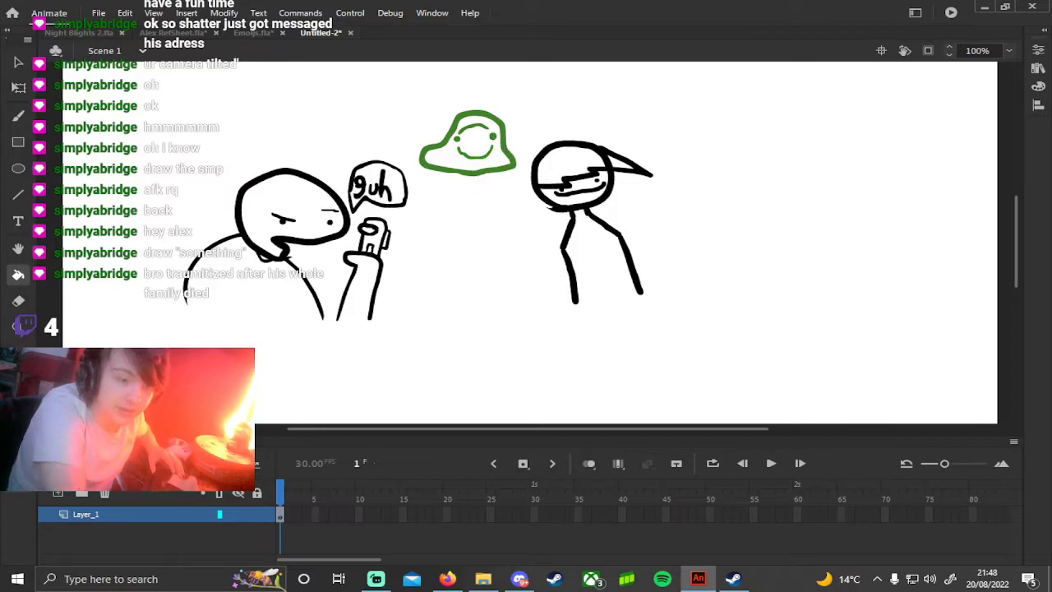
# Step: Mix a lighter green than the outline colour and fill the slime's body with it
pyautogui.click(18, 376)
pyautogui.click(282, 249)
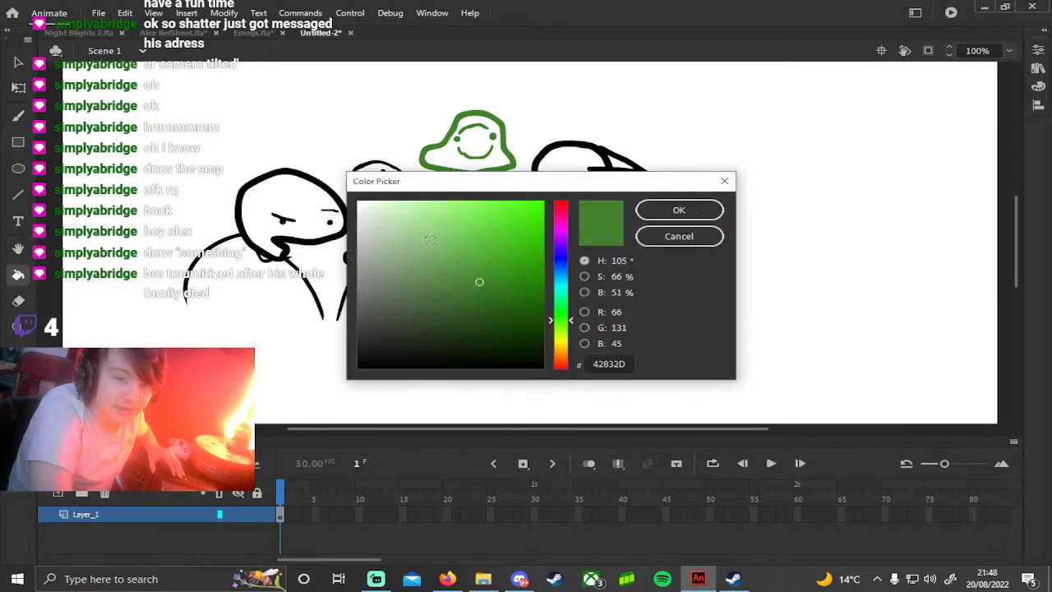
pyautogui.click(481, 225)
pyautogui.click(679, 210)
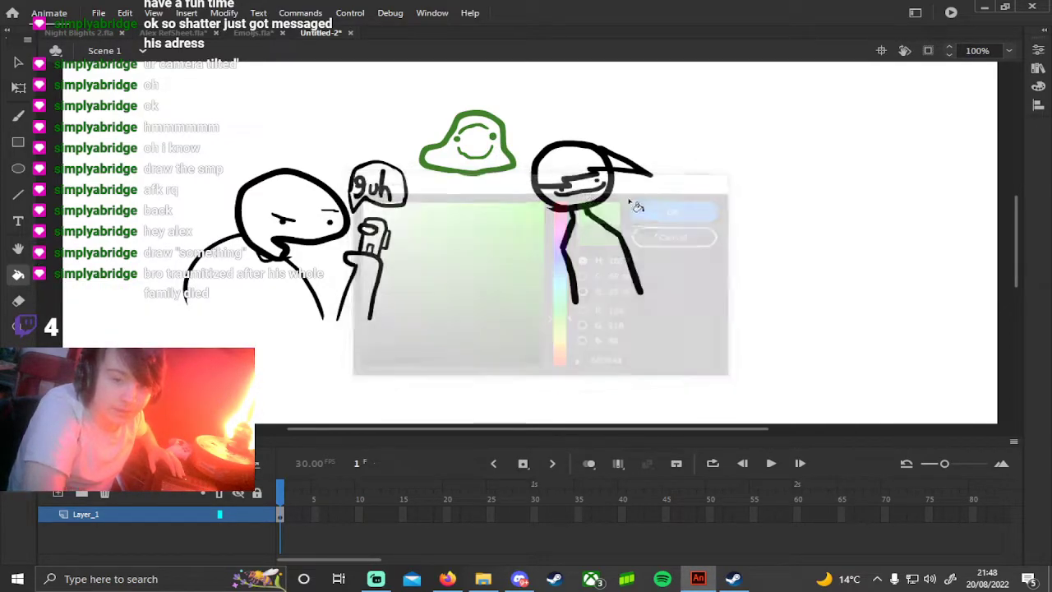
pyautogui.click(493, 160)
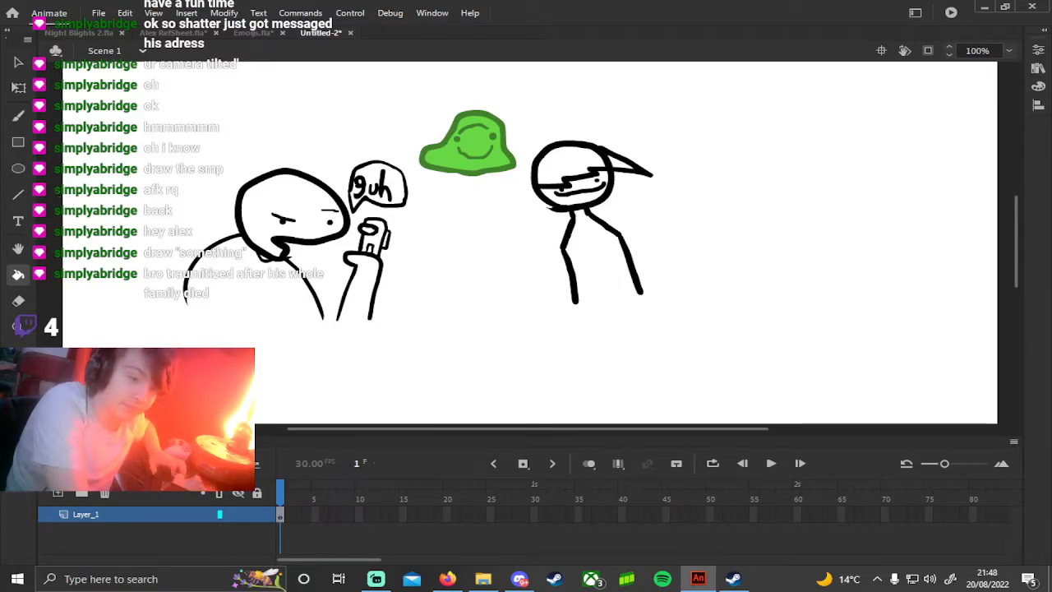
# Step: Paint a jagged collar and two coat lines in black on the pointy-haired character, and erase the line between head and hair spike
pyautogui.click(36, 329)
pyautogui.click(71, 318)
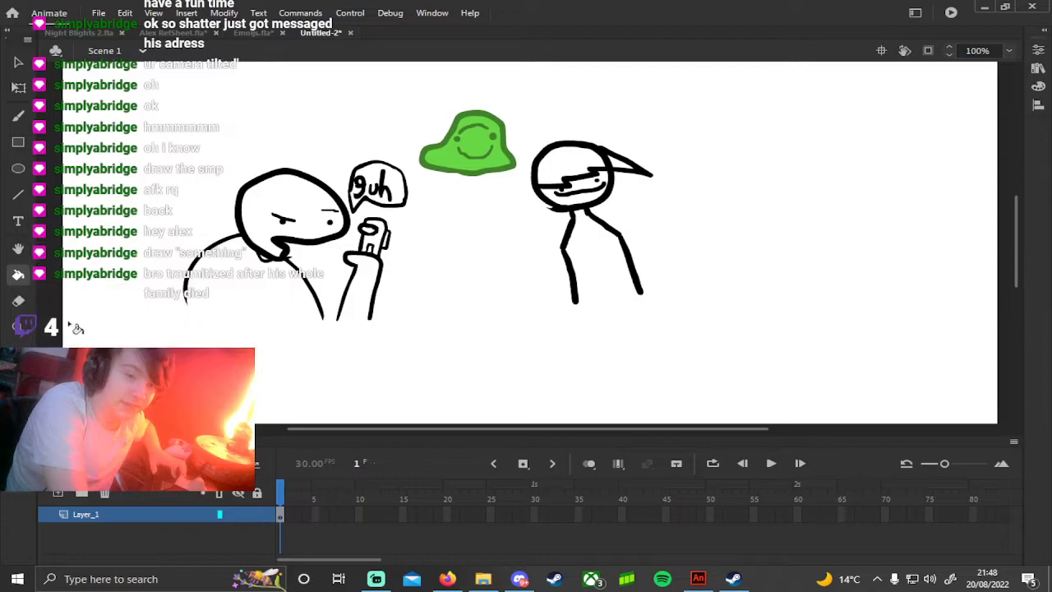
pyautogui.click(21, 116)
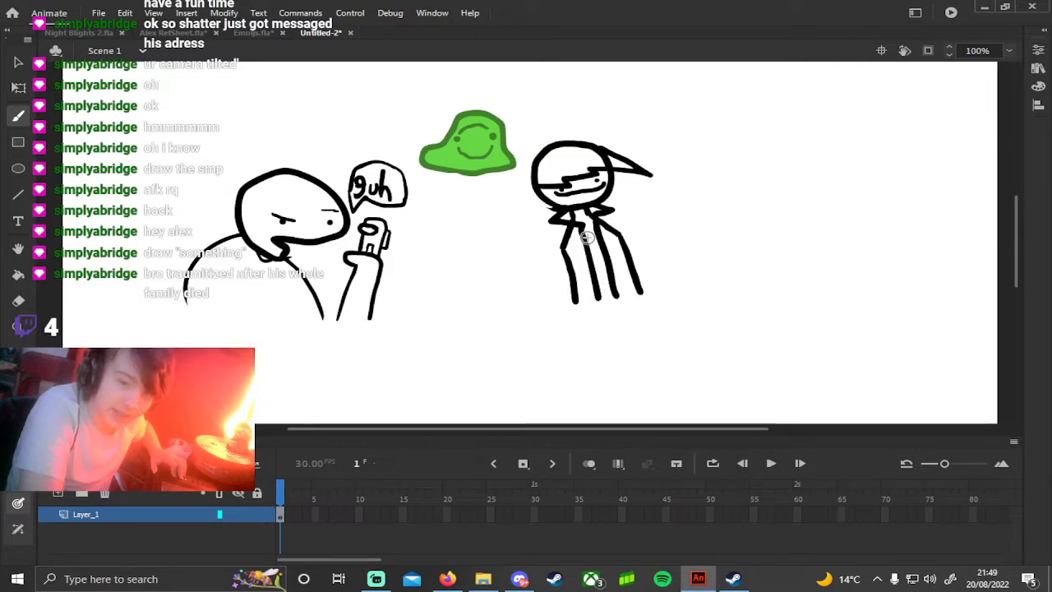
pyautogui.press('e')
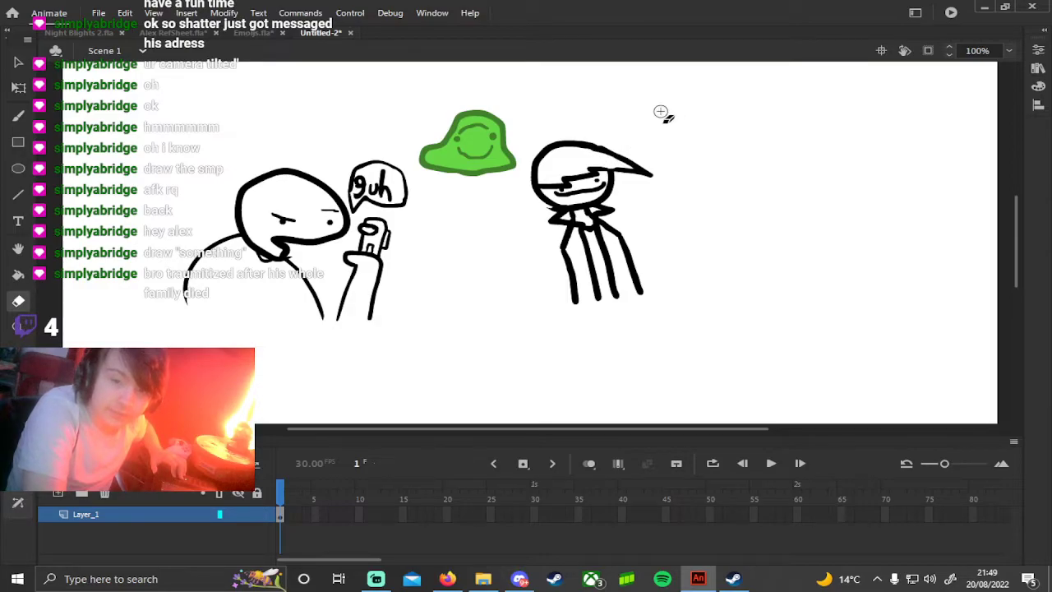
# Step: Draw a bent, raised arm in black extending from the pointy-haired character's shoulder, redoing the first attempt
pyautogui.press('b')
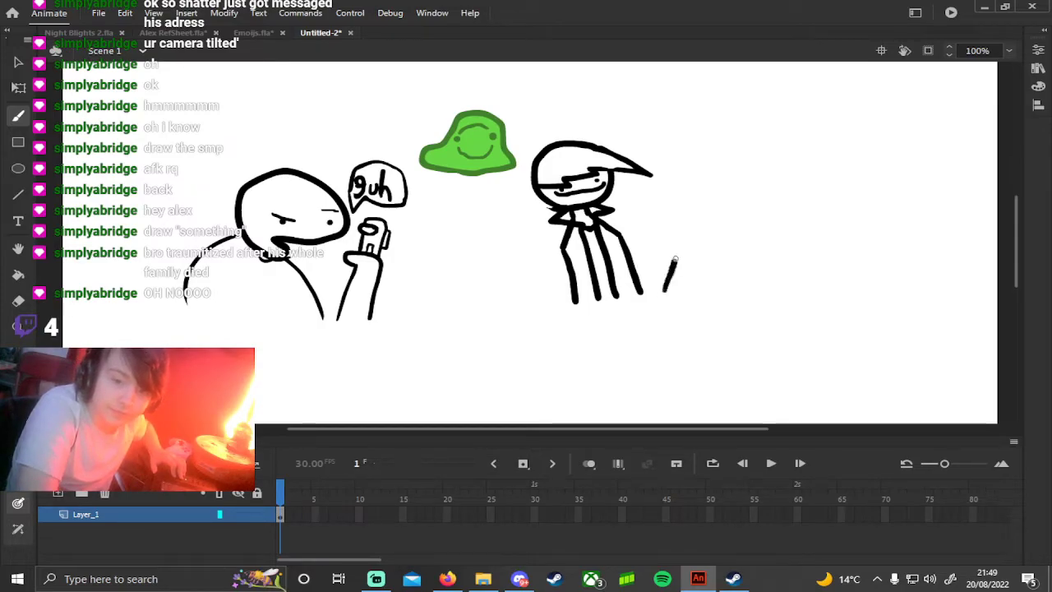
pyautogui.moveTo(705, 248); pyautogui.dragTo(693, 294)
pyautogui.hotkey('ctrl', 'z')
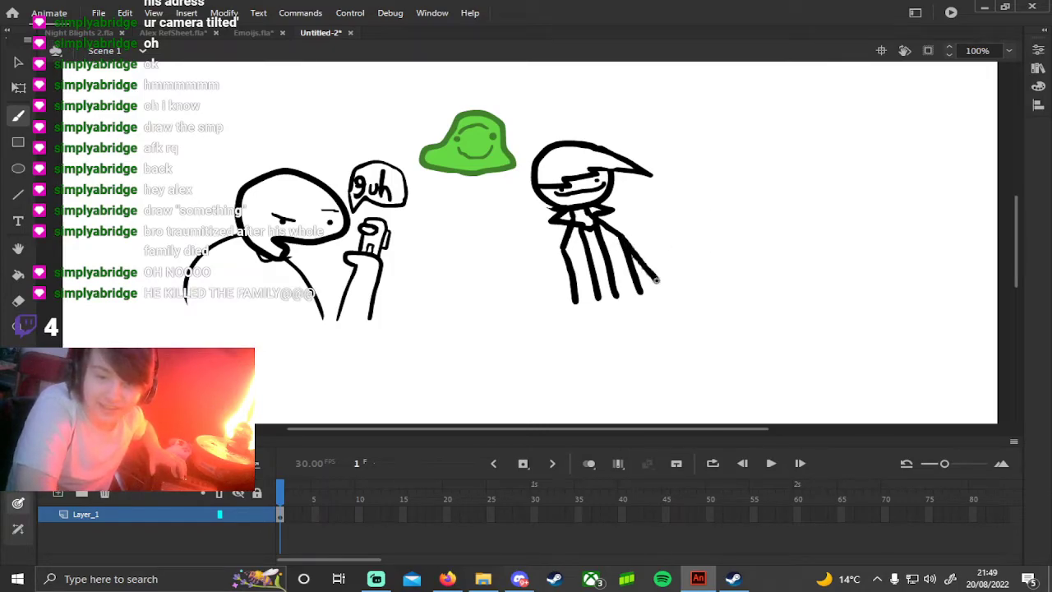
pyautogui.moveTo(666, 287); pyautogui.dragTo(682, 234)
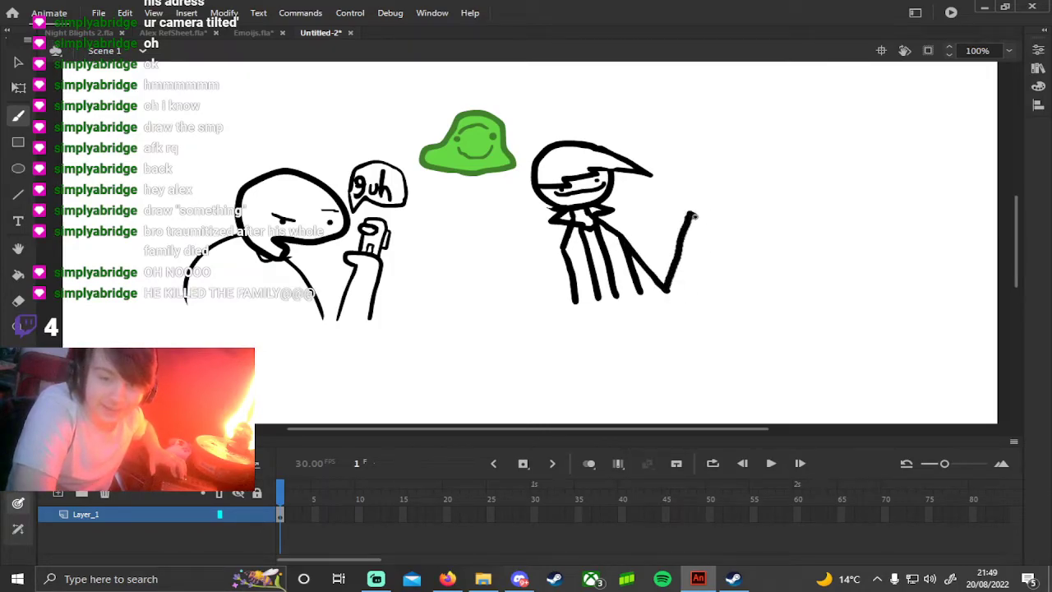
pyautogui.moveTo(691, 291); pyautogui.dragTo(691, 294)
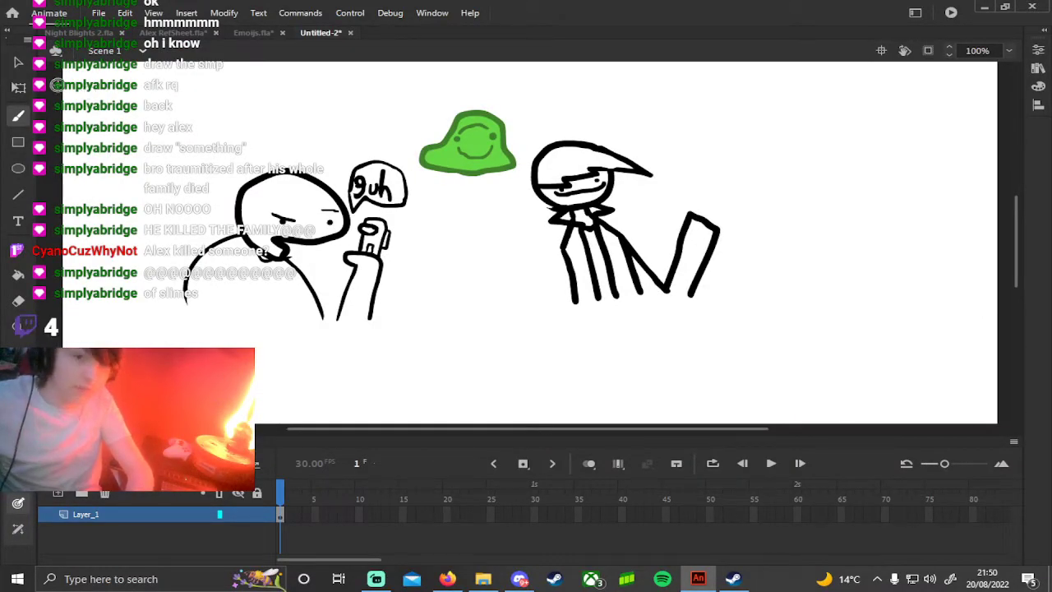
# Step: Paste the copied picture of a hand holding a knife, shrink it and place it at the end of the raised arm
pyautogui.click(18, 64)
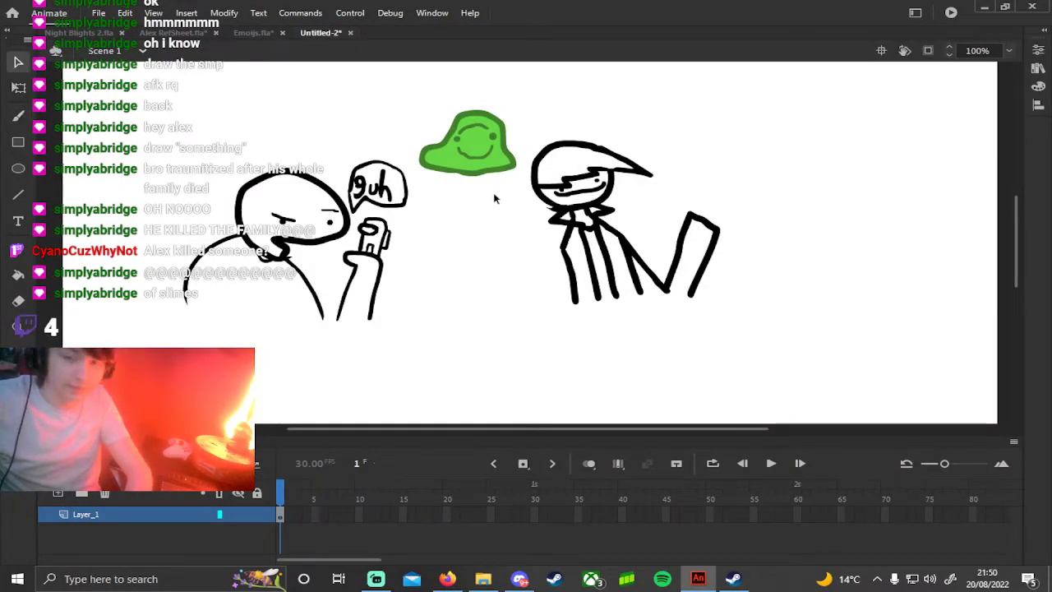
pyautogui.hotkey('ctrl', 'v')
pyautogui.moveTo(493, 198); pyautogui.dragTo(772, 166)
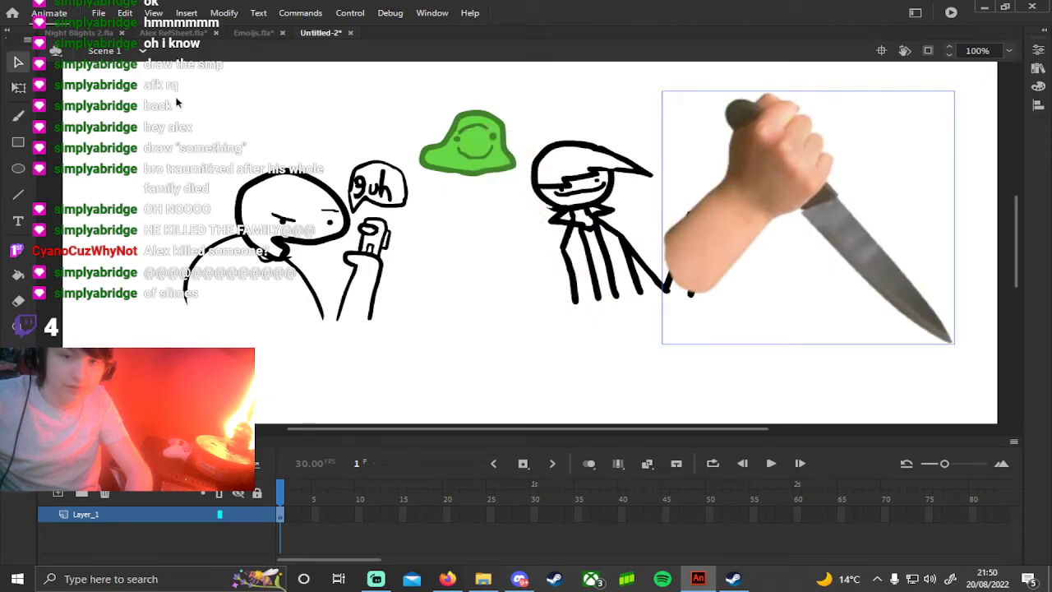
pyautogui.moveTo(660, 87); pyautogui.dragTo(727, 185)
pyautogui.moveTo(794, 174); pyautogui.dragTo(782, 151)
pyautogui.moveTo(732, 180)
pyautogui.mouseDown()
pyautogui.moveTo(715, 196)
pyautogui.moveTo(731, 202)
pyautogui.moveTo(737, 188)
pyautogui.mouseUp()
pyautogui.moveTo(729, 175); pyautogui.dragTo(716, 189)
pyautogui.click(718, 164)
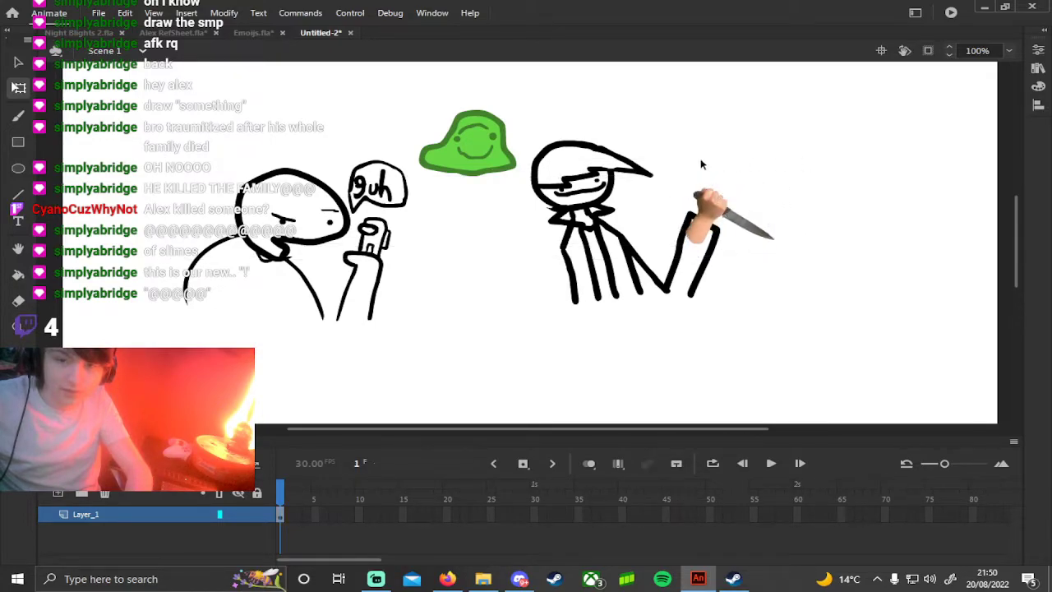
# Step: Erase the arm lines overlapping the pasted hand and redraw the sleeve's cuff in black around the wrist
pyautogui.click(20, 118)
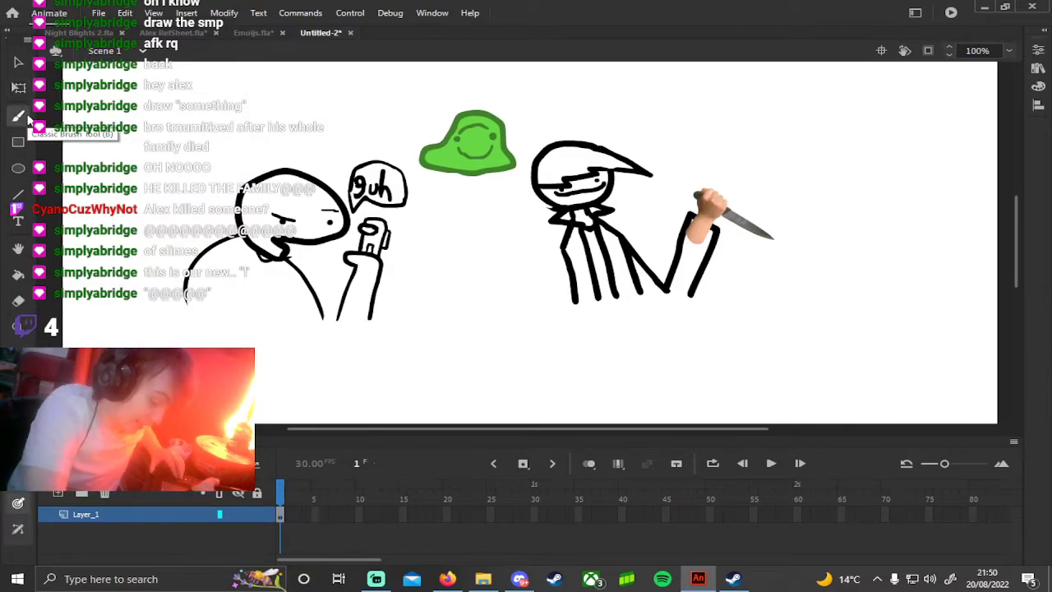
pyautogui.press('e')
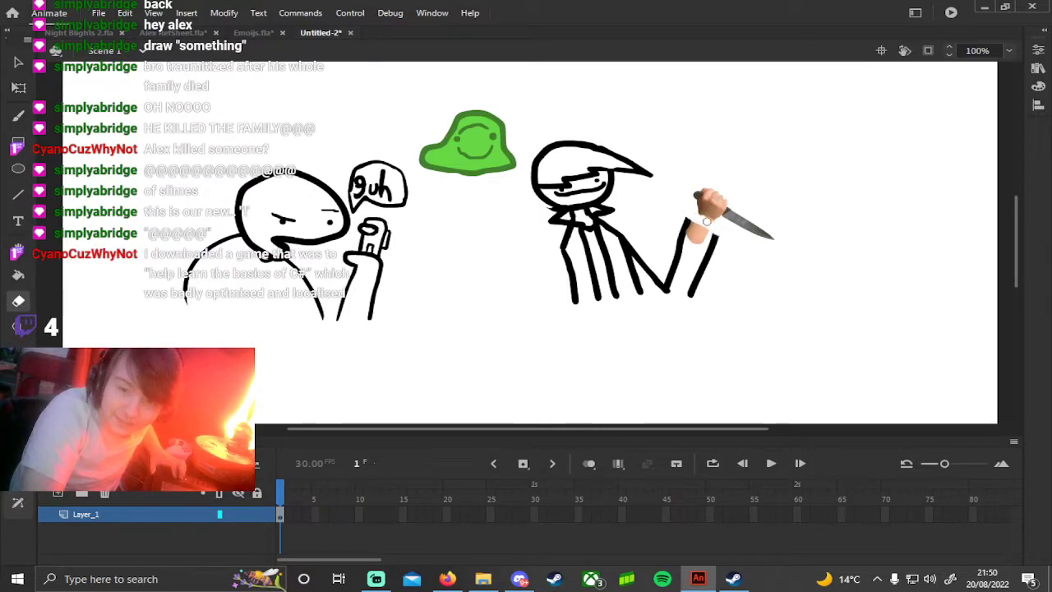
pyautogui.moveTo(687, 218)
pyautogui.mouseDown()
pyautogui.moveTo(690, 235)
pyautogui.moveTo(706, 235)
pyautogui.mouseUp()
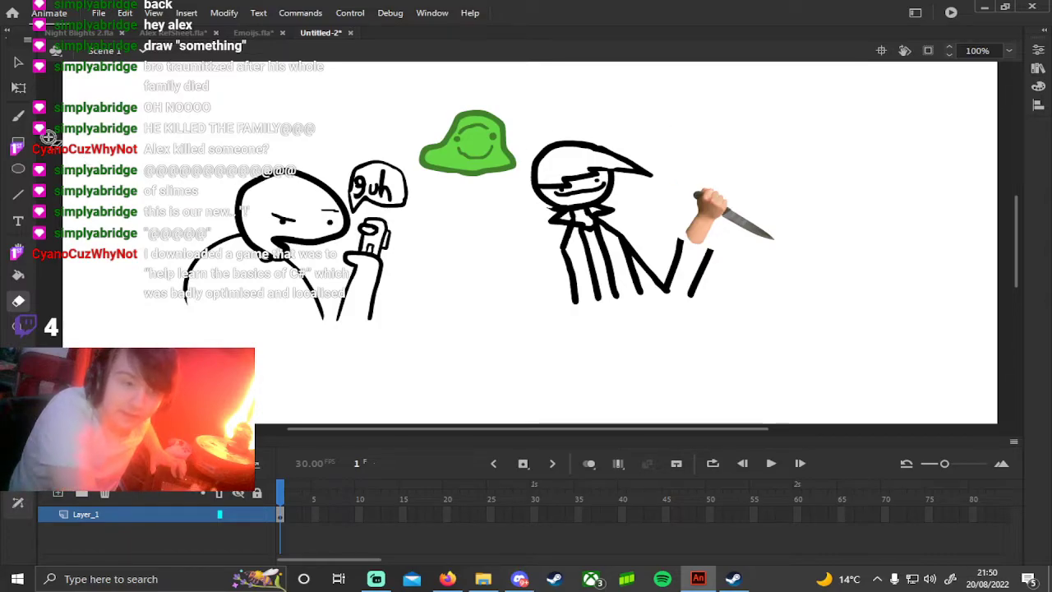
pyautogui.click(18, 115)
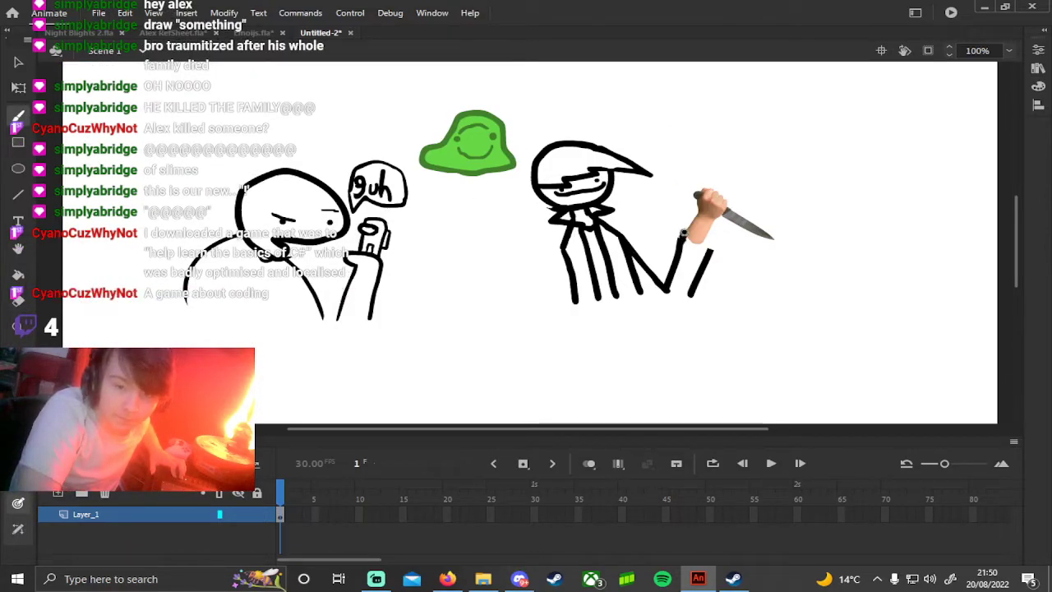
pyautogui.moveTo(682, 245)
pyautogui.mouseDown()
pyautogui.moveTo(701, 236)
pyautogui.moveTo(710, 248)
pyautogui.mouseUp()
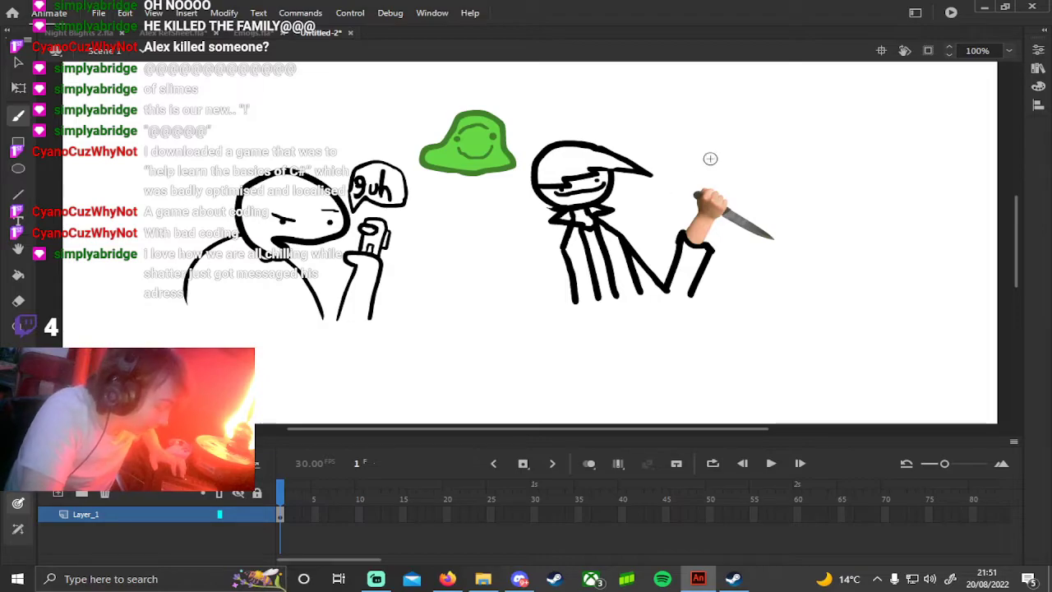
pyautogui.moveTo(744, 119); pyautogui.dragTo(672, 160)
pyautogui.hotkey('ctrl', 'z')
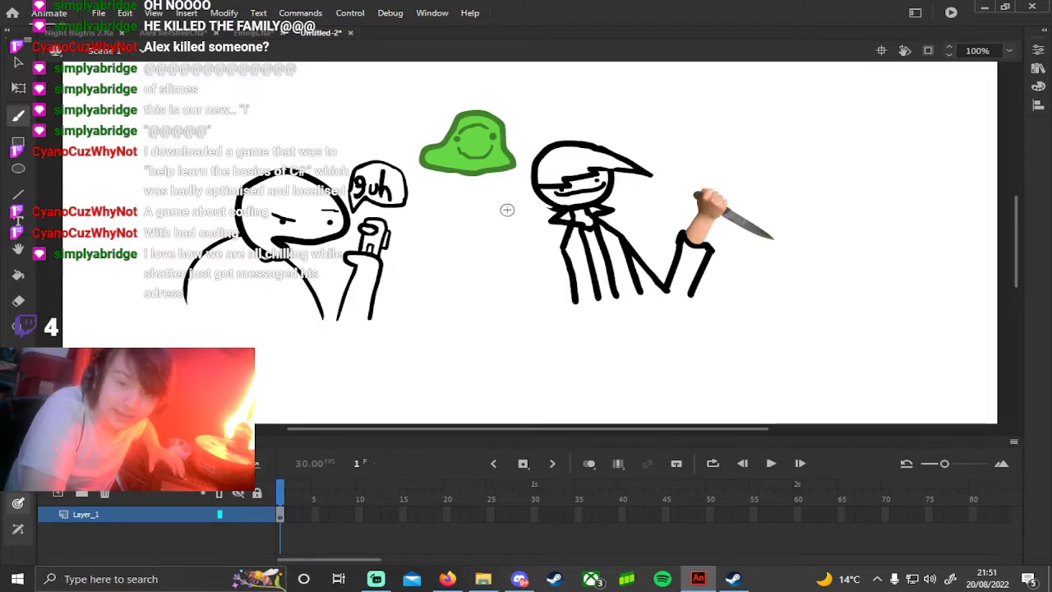
pyautogui.click(146, 323)
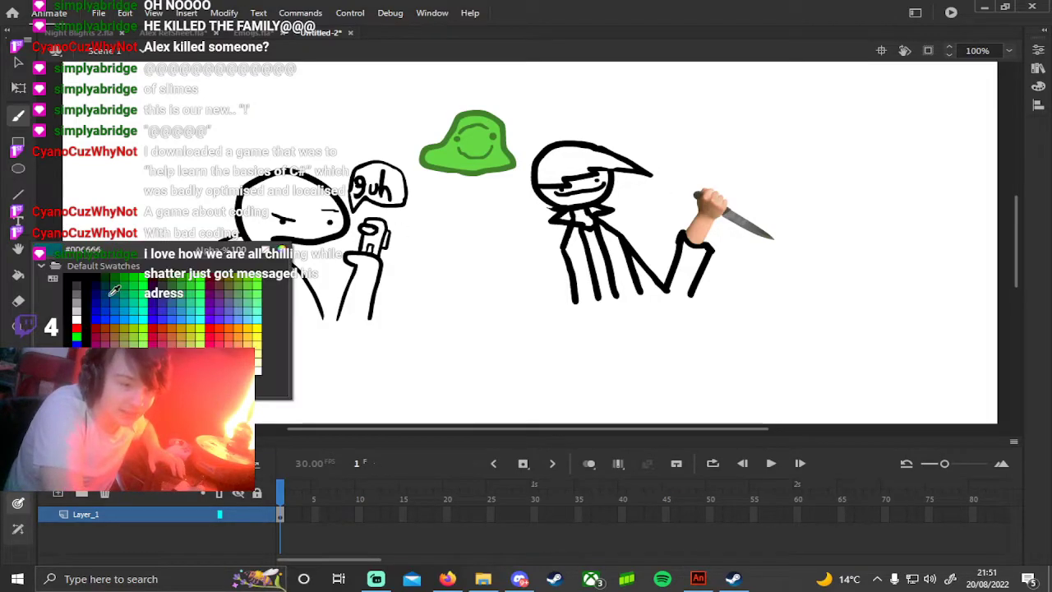
pyautogui.click(216, 328)
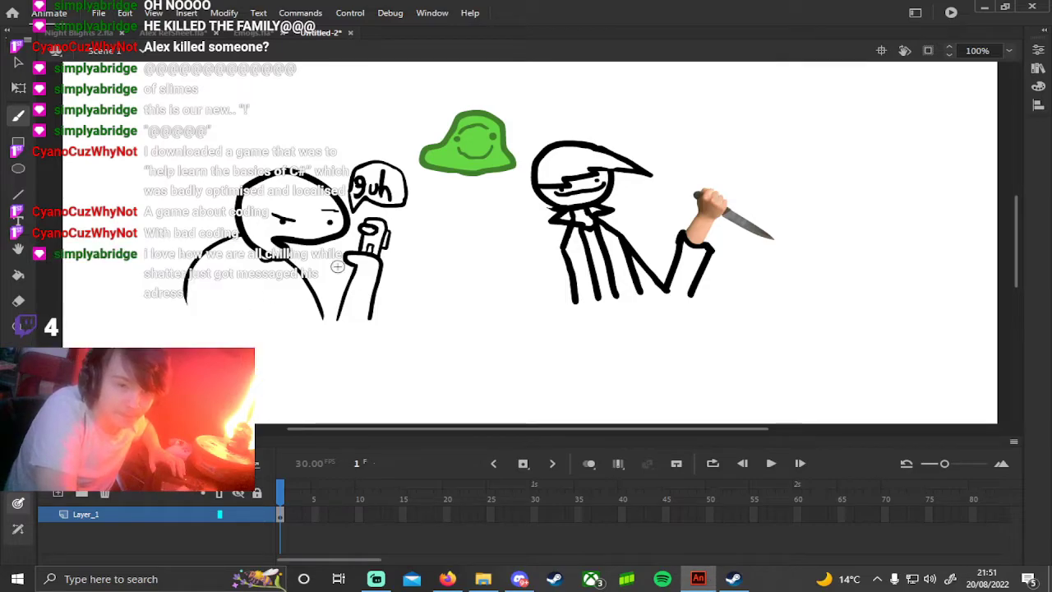
pyautogui.moveTo(677, 96)
pyautogui.mouseDown()
pyautogui.moveTo(668, 144)
pyautogui.moveTo(738, 142)
pyautogui.mouseUp()
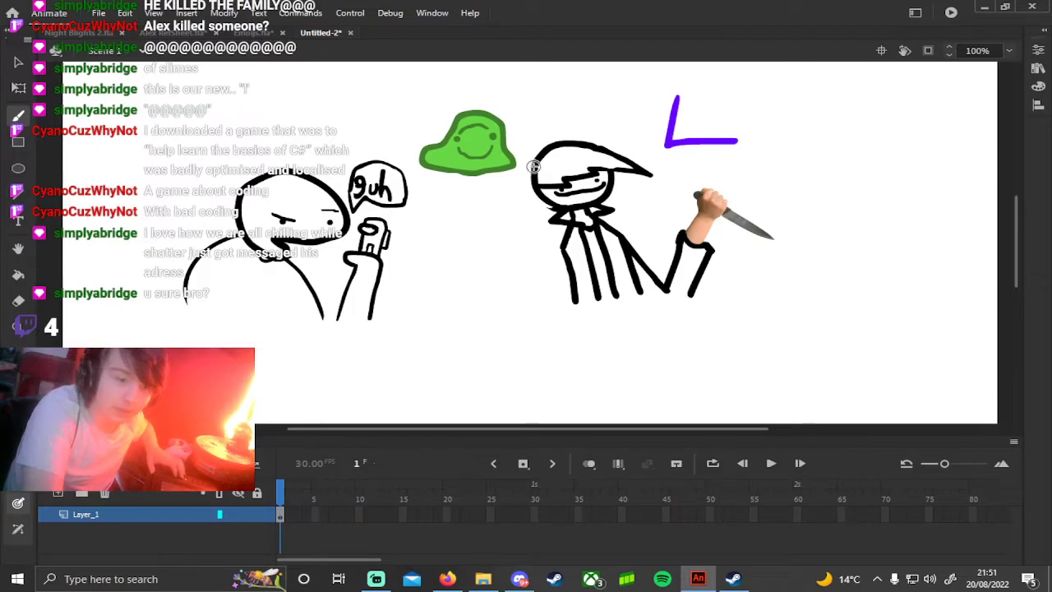
pyautogui.hotkey('ctrl', 'z')
# Step: Draw a large block arrow in red #FF0000 pointing down at the pointy-haired character's head, and fill it red
pyautogui.click(18, 384)
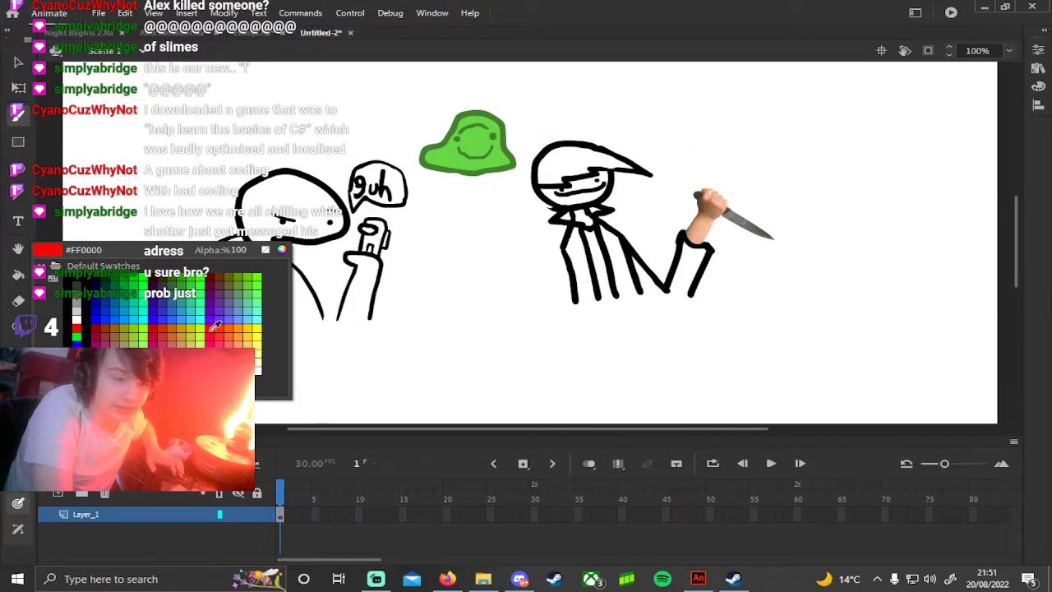
pyautogui.click(214, 328)
pyautogui.moveTo(658, 97)
pyautogui.mouseDown()
pyautogui.moveTo(655, 112)
pyautogui.moveTo(690, 142)
pyautogui.moveTo(721, 140)
pyautogui.mouseUp()
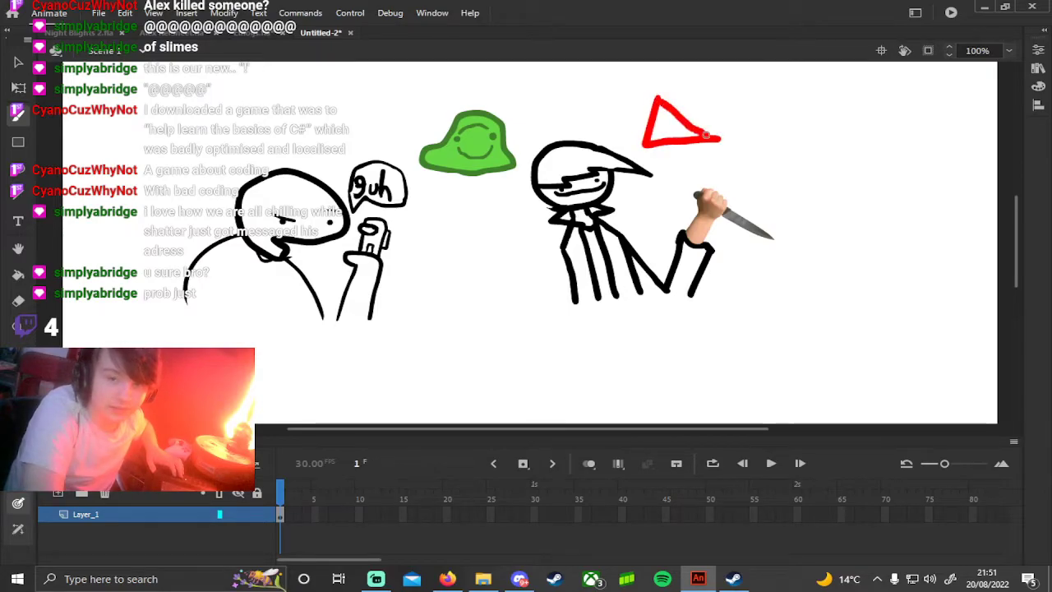
pyautogui.moveTo(680, 110)
pyautogui.mouseDown()
pyautogui.moveTo(721, 77)
pyautogui.moveTo(734, 87)
pyautogui.moveTo(690, 123)
pyautogui.mouseUp()
pyautogui.click(18, 275)
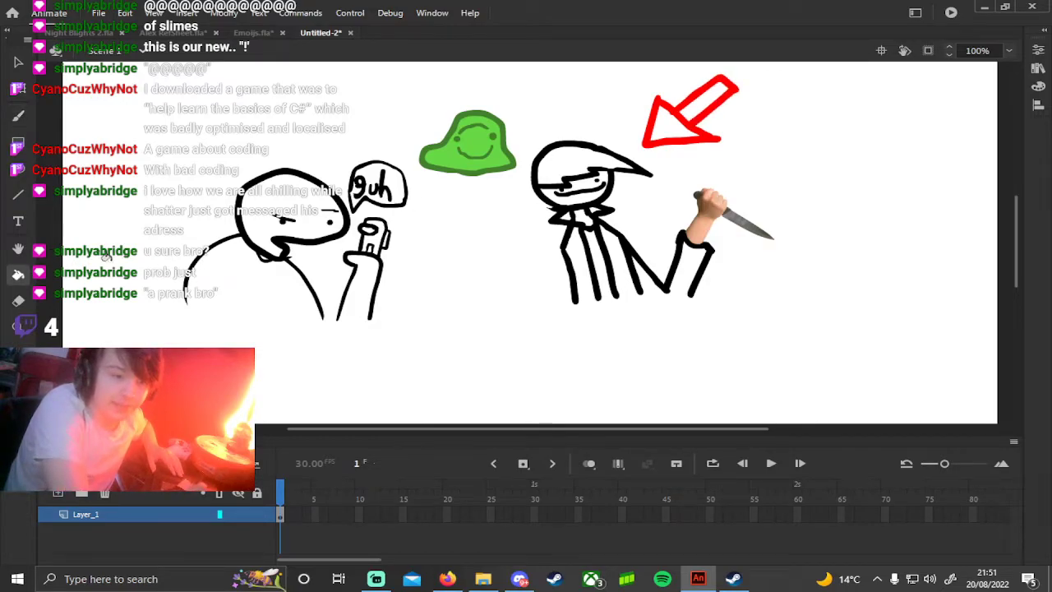
pyautogui.click(661, 139)
# Step: Circle the pointy-haired character's head and collar in red, and add a smaller solid red arrow pointing up at the circle
pyautogui.press('b')
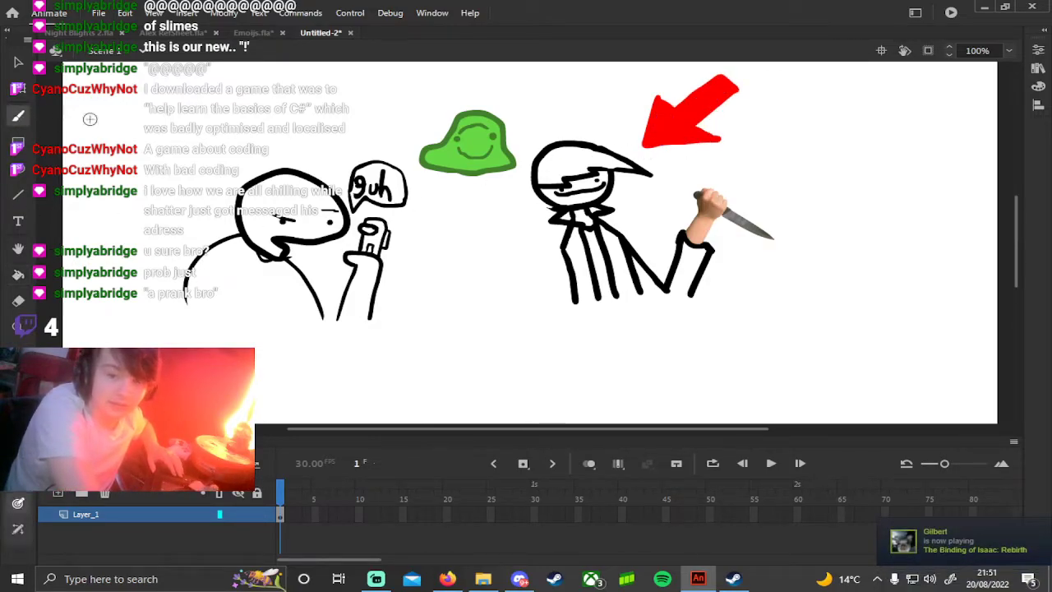
pyautogui.moveTo(648, 197)
pyautogui.mouseDown()
pyautogui.moveTo(506, 168)
pyautogui.moveTo(566, 119)
pyautogui.moveTo(632, 132)
pyautogui.moveTo(657, 183)
pyautogui.moveTo(640, 218)
pyautogui.moveTo(602, 242)
pyautogui.moveTo(544, 228)
pyautogui.moveTo(522, 165)
pyautogui.moveTo(554, 127)
pyautogui.moveTo(640, 141)
pyautogui.mouseUp()
pyautogui.hotkey('ctrl', 'z')
pyautogui.moveTo(658, 190); pyautogui.dragTo(641, 220)
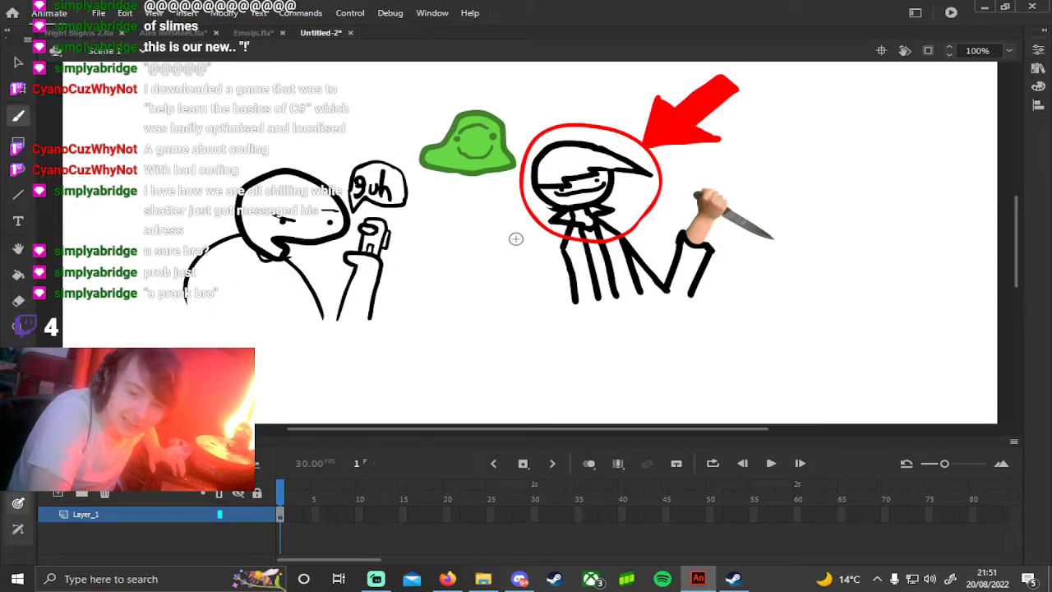
pyautogui.moveTo(514, 253)
pyautogui.mouseDown()
pyautogui.moveTo(539, 237)
pyautogui.moveTo(539, 265)
pyautogui.moveTo(518, 252)
pyautogui.moveTo(506, 288)
pyautogui.moveTo(516, 292)
pyautogui.moveTo(524, 249)
pyautogui.mouseUp()
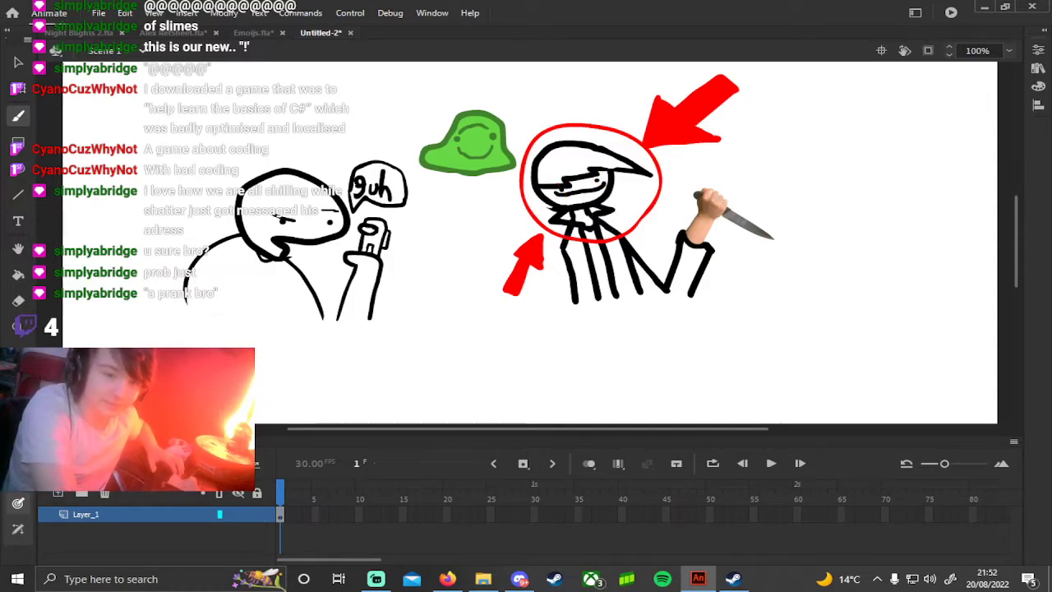
# Step: Draw a flat-brimmed hat with a trapezoid crown in black, above the gap between the slime and the circled head
pyautogui.click(18, 394)
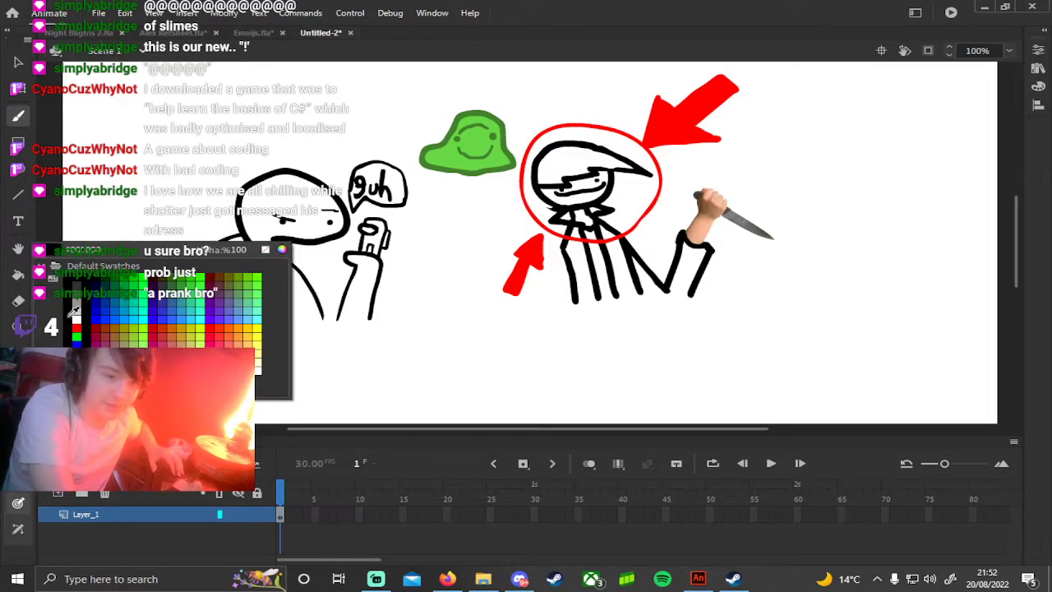
pyautogui.click(76, 312)
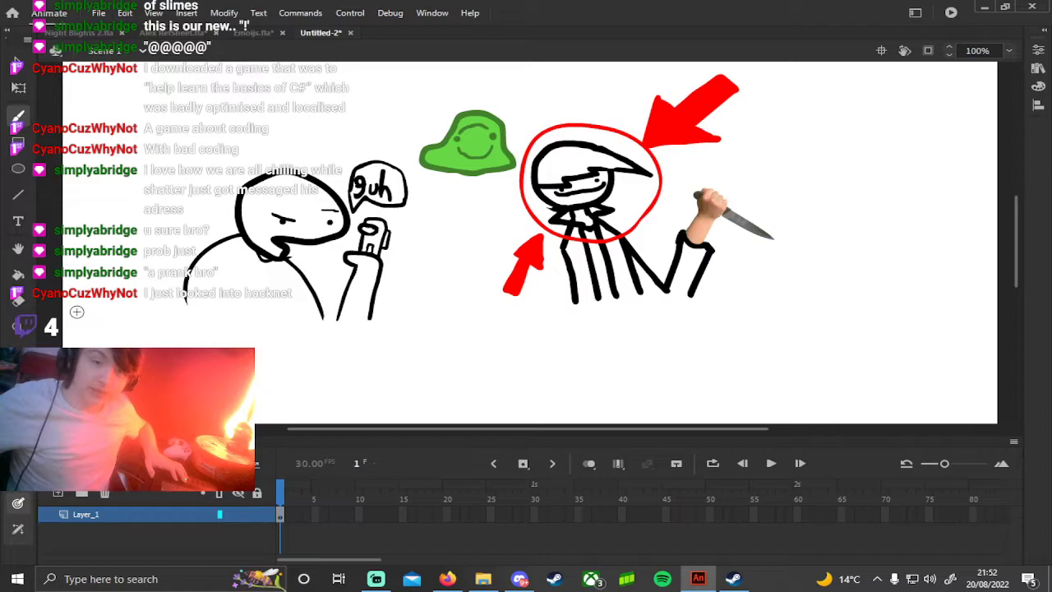
pyautogui.moveTo(444, 231); pyautogui.dragTo(431, 292)
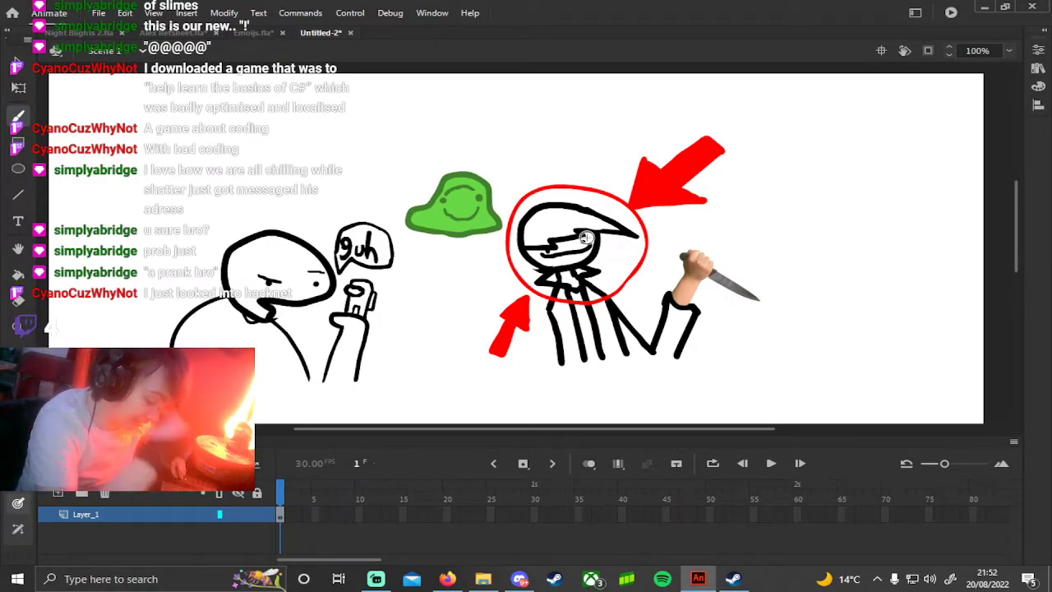
pyautogui.moveTo(503, 128); pyautogui.dragTo(606, 126)
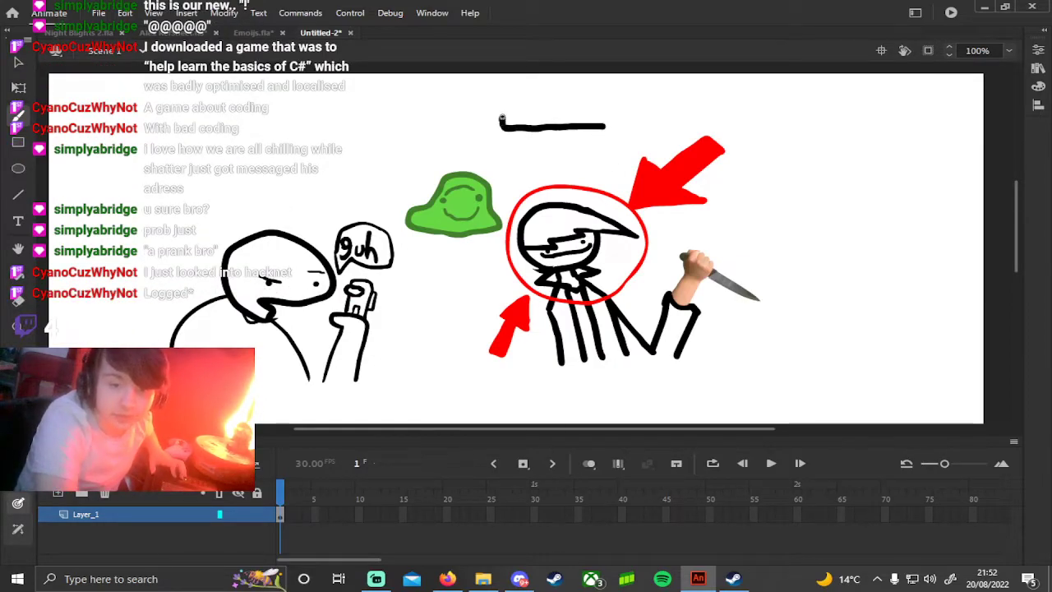
pyautogui.moveTo(525, 115); pyautogui.dragTo(606, 125)
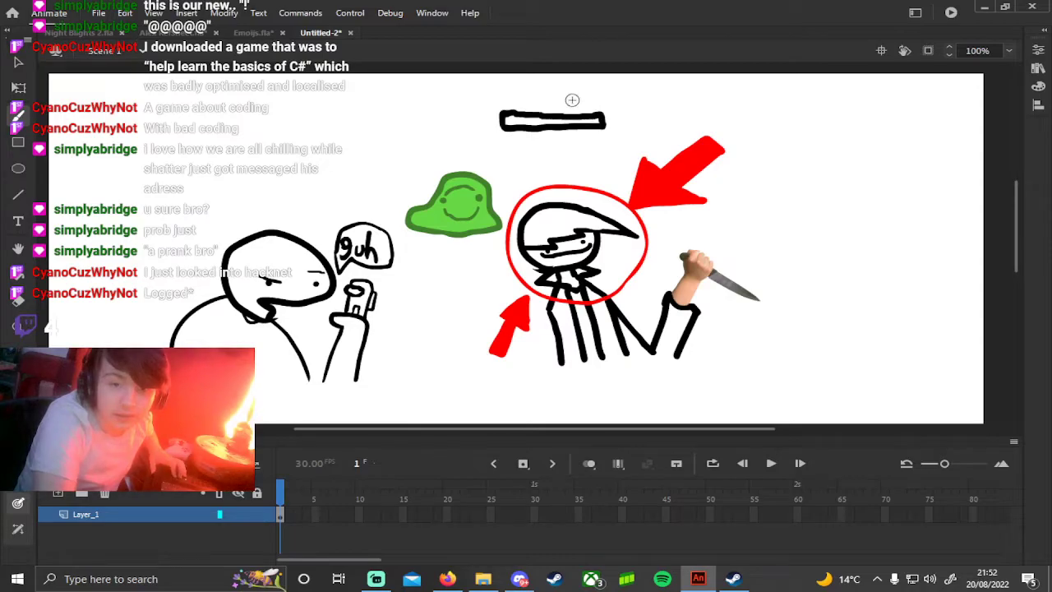
pyautogui.moveTo(527, 108)
pyautogui.mouseDown()
pyautogui.moveTo(529, 82)
pyautogui.moveTo(572, 88)
pyautogui.moveTo(583, 125)
pyautogui.mouseUp()
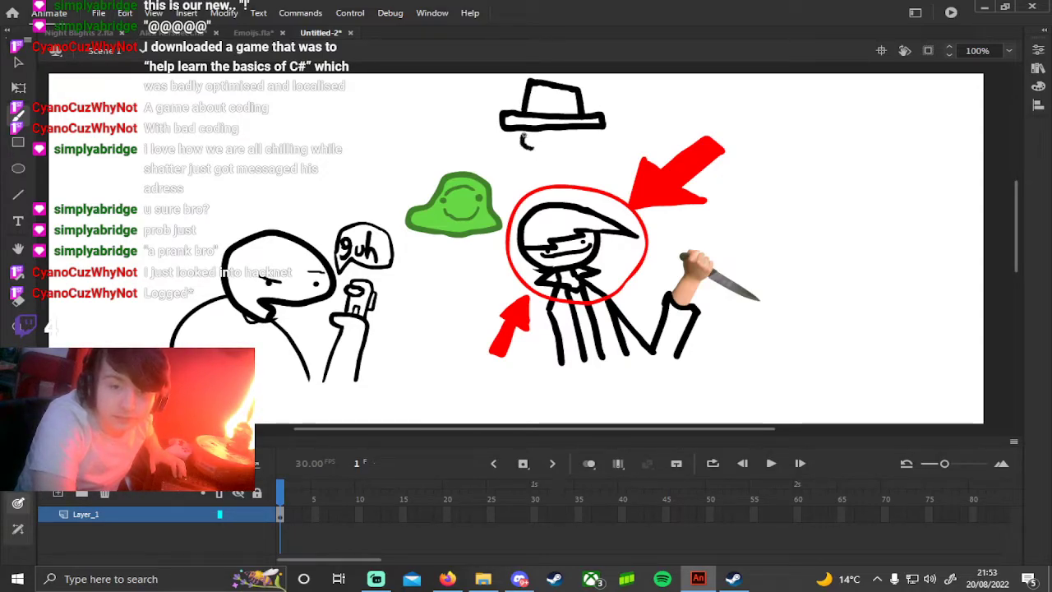
# Step: Undo the stroke below the flat-brimmed hat and the whole hat above the circled head
pyautogui.moveTo(543, 140); pyautogui.dragTo(535, 146)
pyautogui.hotkey('ctrl', 'z')
pyautogui.hotkey('ctrl', 'z')
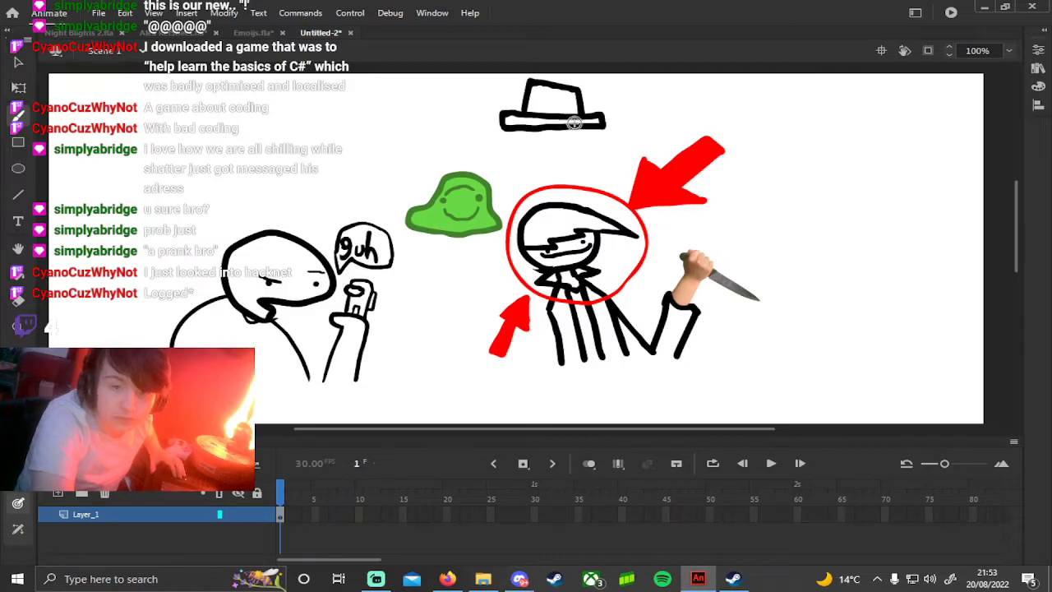
pyautogui.hotkey('ctrl', 'z')
pyautogui.hotkey('ctrl', 'z')
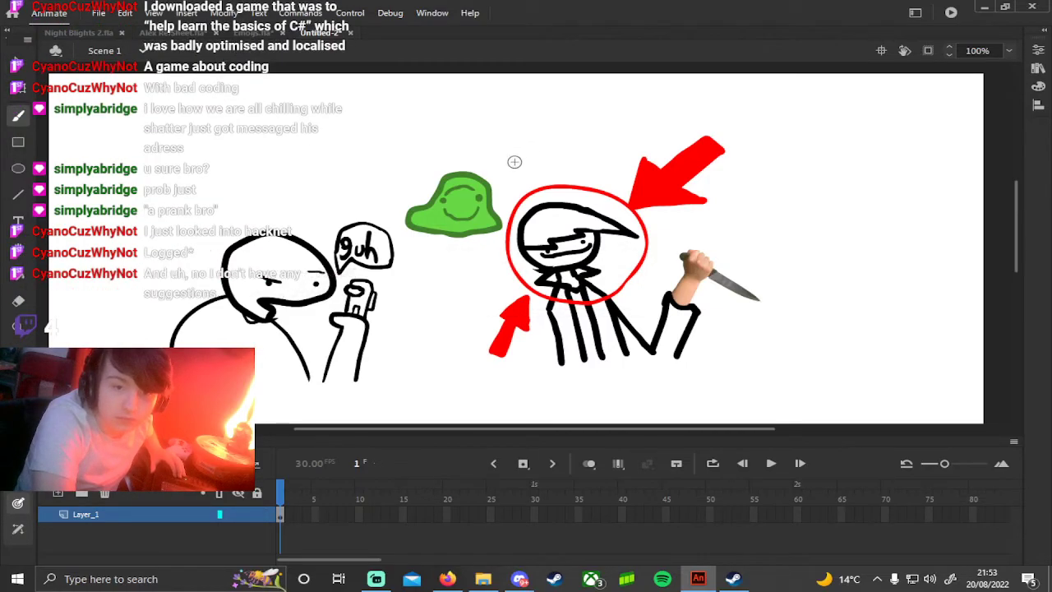
pyautogui.hotkey('ctrl', 'z')
# Step: Draw two wide round eyes in black above the circled head, with dot pupils, small veins and a crease under each
pyautogui.moveTo(518, 156)
pyautogui.mouseDown()
pyautogui.moveTo(515, 109)
pyautogui.moveTo(555, 117)
pyautogui.moveTo(561, 141)
pyautogui.moveTo(519, 157)
pyautogui.mouseUp()
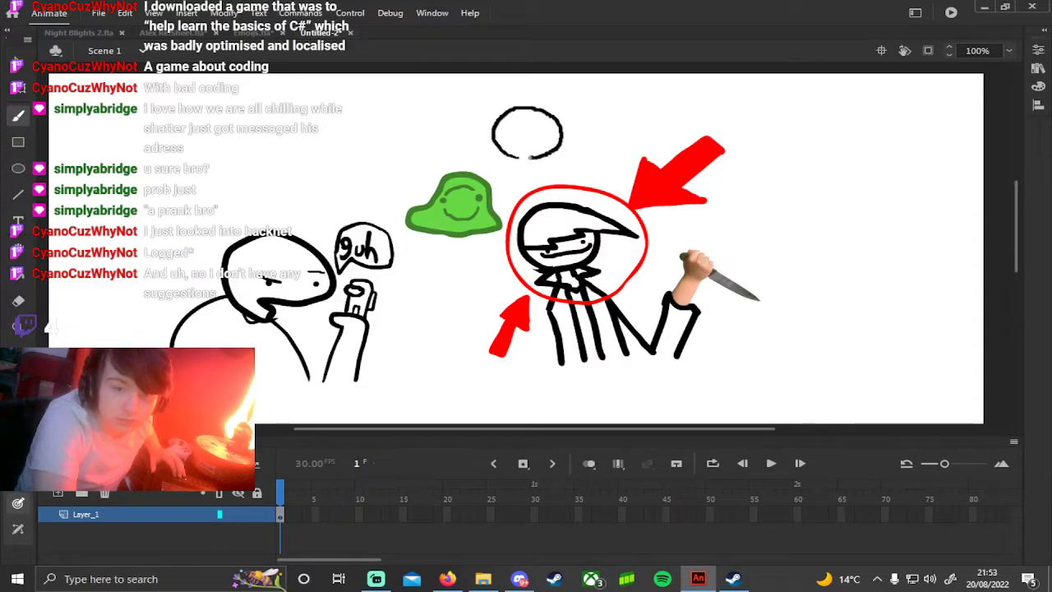
pyautogui.moveTo(606, 107)
pyautogui.mouseDown()
pyautogui.moveTo(639, 144)
pyautogui.moveTo(545, 164)
pyautogui.moveTo(606, 167)
pyautogui.mouseUp()
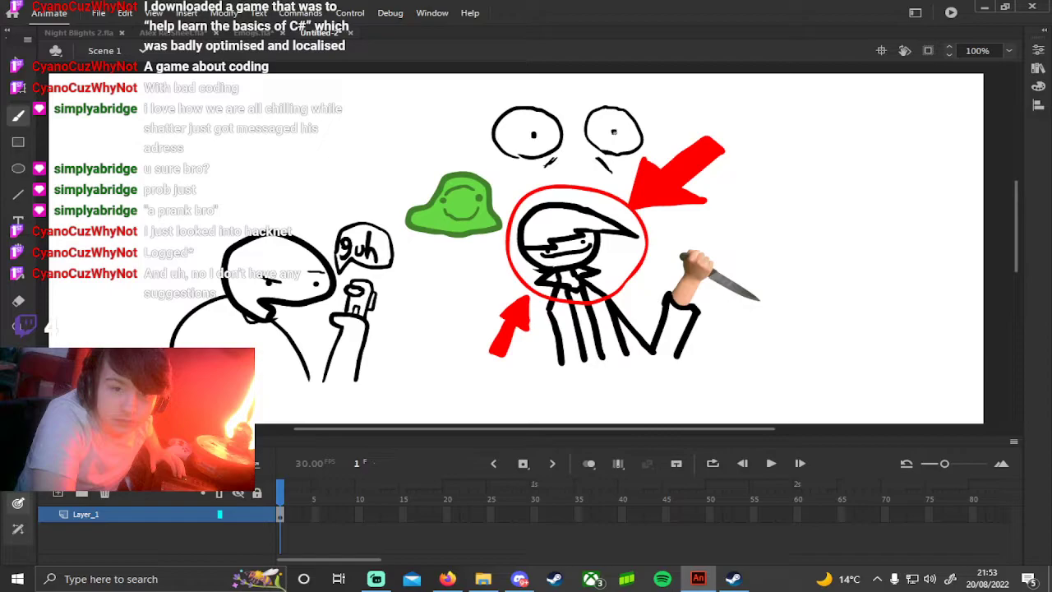
pyautogui.click(613, 133)
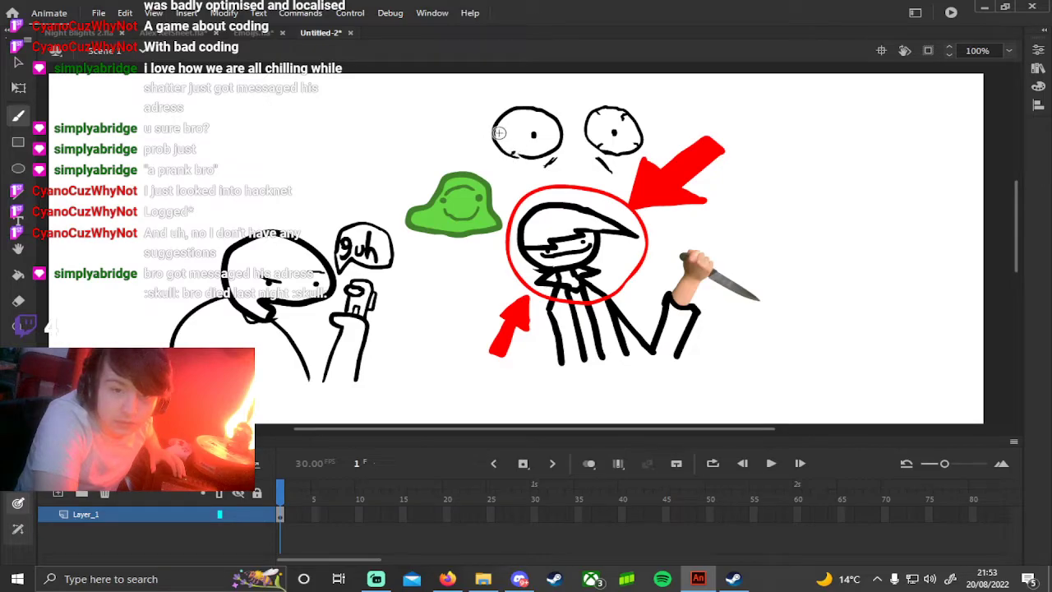
pyautogui.moveTo(491, 103); pyautogui.dragTo(564, 104)
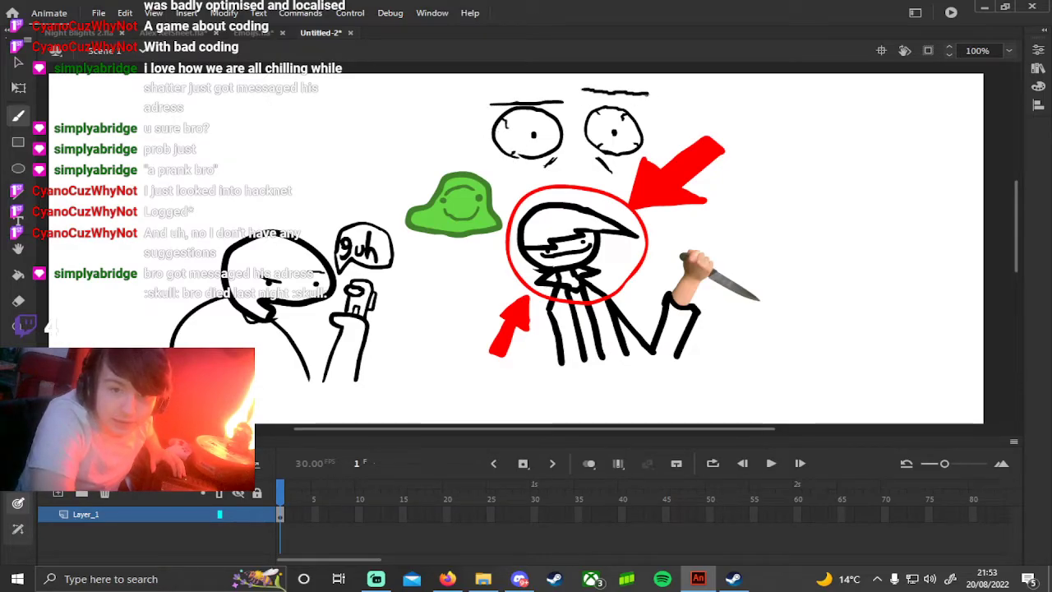
pyautogui.moveTo(584, 104); pyautogui.dragTo(631, 105)
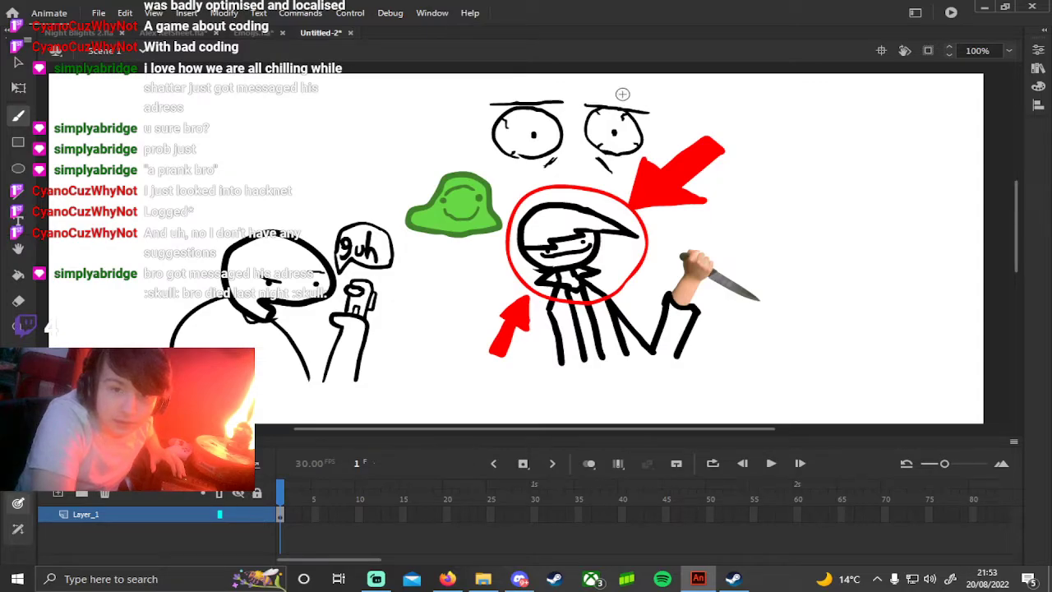
pyautogui.hotkey('ctrl', 'z')
pyautogui.hotkey('ctrl', 'z')
# Step: Draw outward-sloping brows over both wide eyes and a thin downturned mouth between the eyes and the red circle
pyautogui.moveTo(536, 100); pyautogui.dragTo(465, 132)
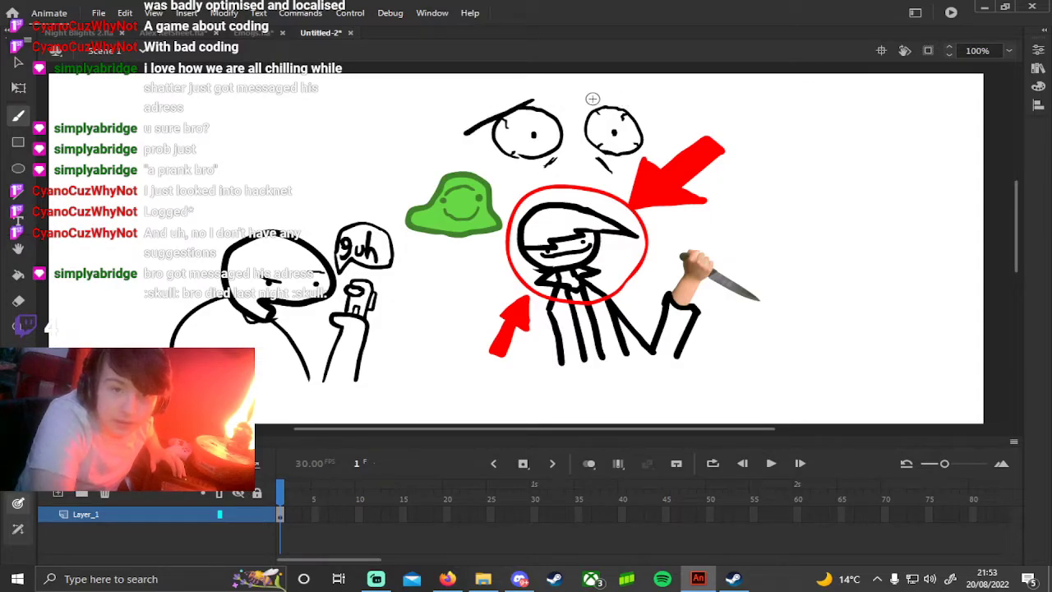
pyautogui.moveTo(635, 110); pyautogui.dragTo(658, 119)
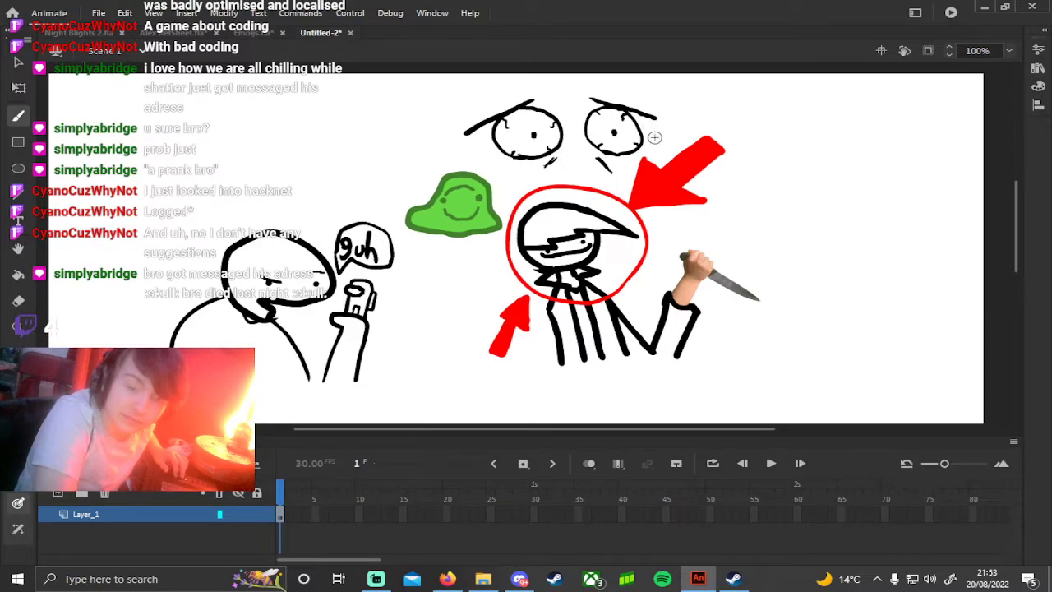
pyautogui.moveTo(563, 178); pyautogui.dragTo(614, 185)
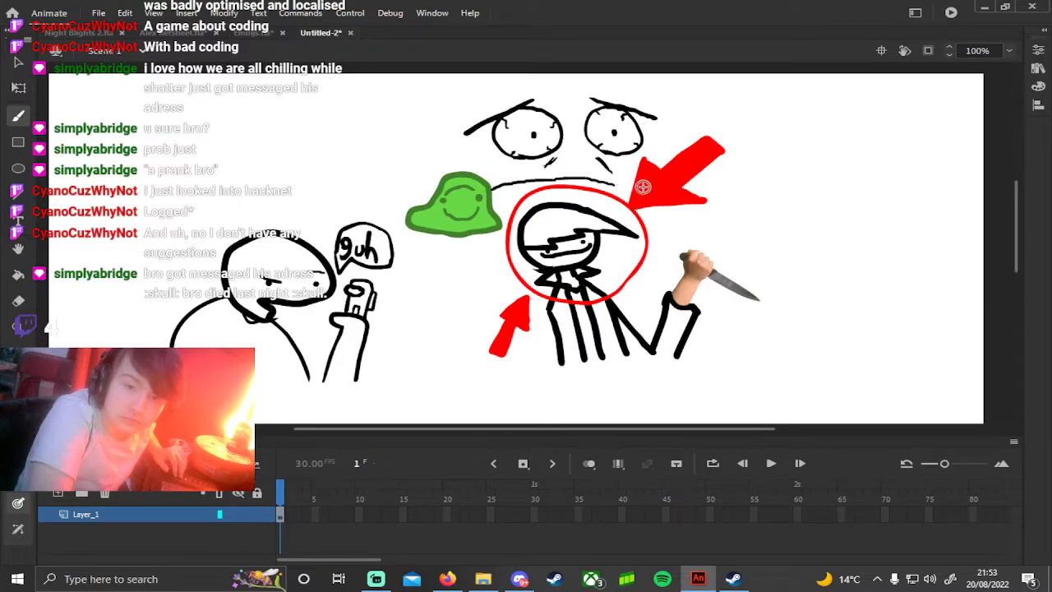
pyautogui.hotkey('ctrl', 'z')
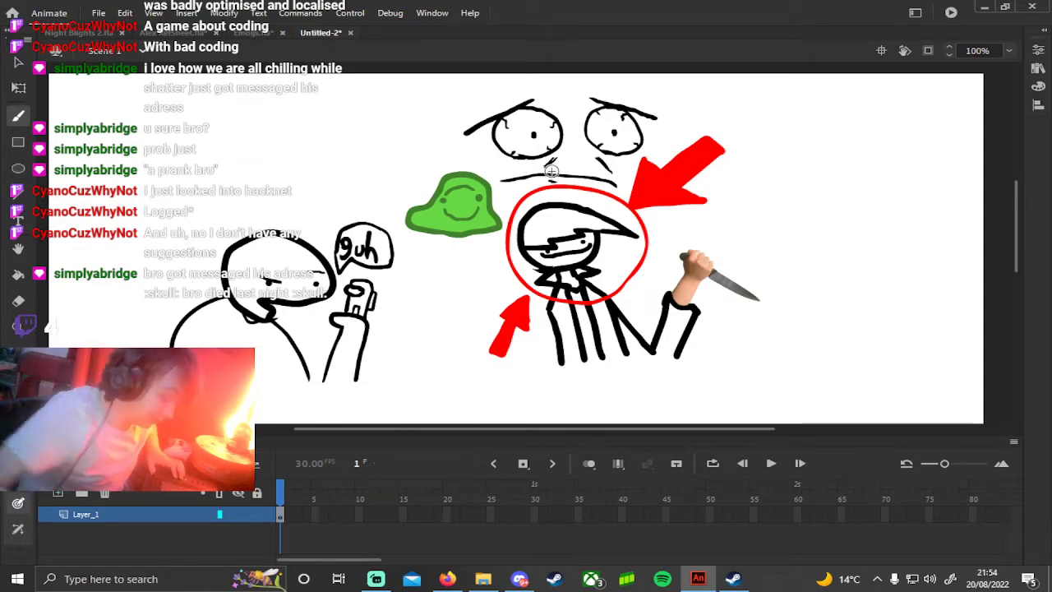
# Step: Draw a pizza slice with a thick crust above the bald character, and give it two round eyes and a small frown
pyautogui.moveTo(387, 245)
pyautogui.mouseDown()
pyautogui.moveTo(590, 237)
pyautogui.moveTo(628, 263)
pyautogui.moveTo(599, 242)
pyautogui.moveTo(570, 244)
pyautogui.mouseUp()
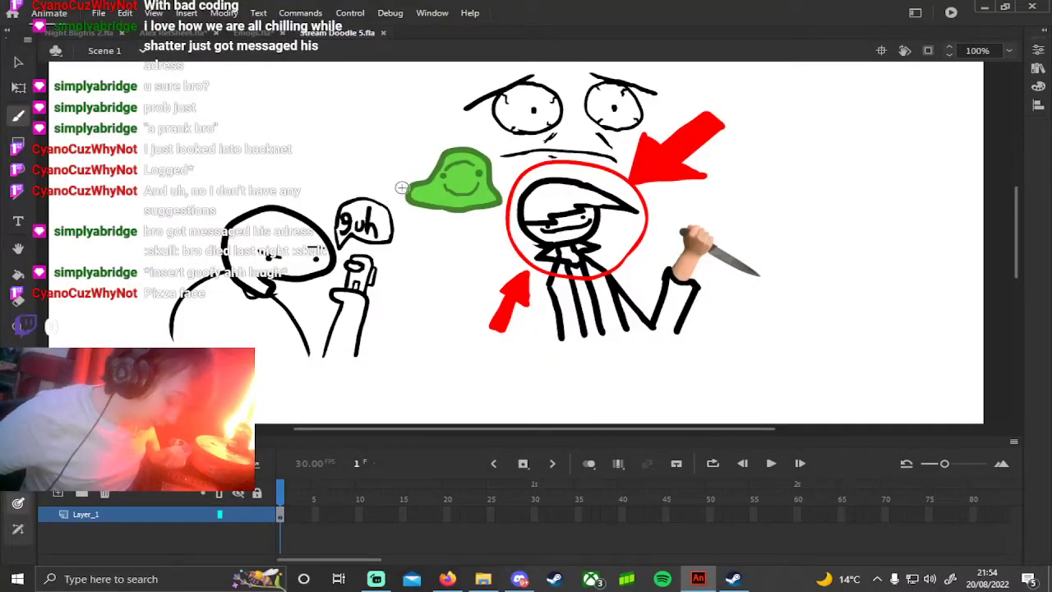
pyautogui.moveTo(463, 218)
pyautogui.mouseDown()
pyautogui.moveTo(643, 211)
pyautogui.moveTo(660, 205)
pyautogui.moveTo(654, 193)
pyautogui.moveTo(636, 215)
pyautogui.mouseUp()
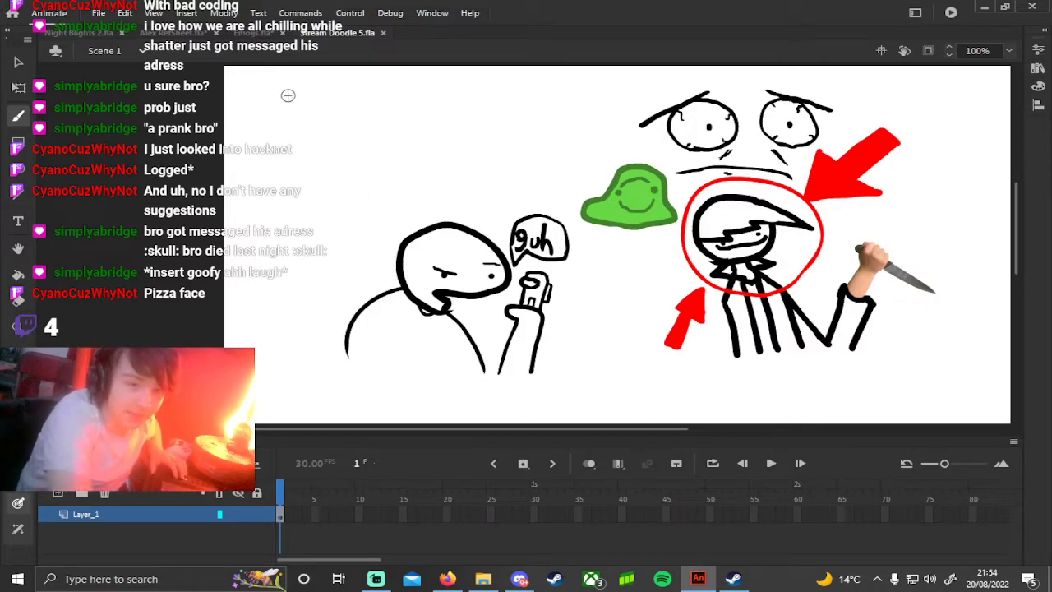
pyautogui.moveTo(272, 107)
pyautogui.mouseDown()
pyautogui.moveTo(376, 109)
pyautogui.moveTo(347, 123)
pyautogui.moveTo(270, 117)
pyautogui.moveTo(274, 105)
pyautogui.moveTo(279, 128)
pyautogui.moveTo(349, 201)
pyautogui.mouseUp()
pyautogui.moveTo(374, 111); pyautogui.dragTo(349, 200)
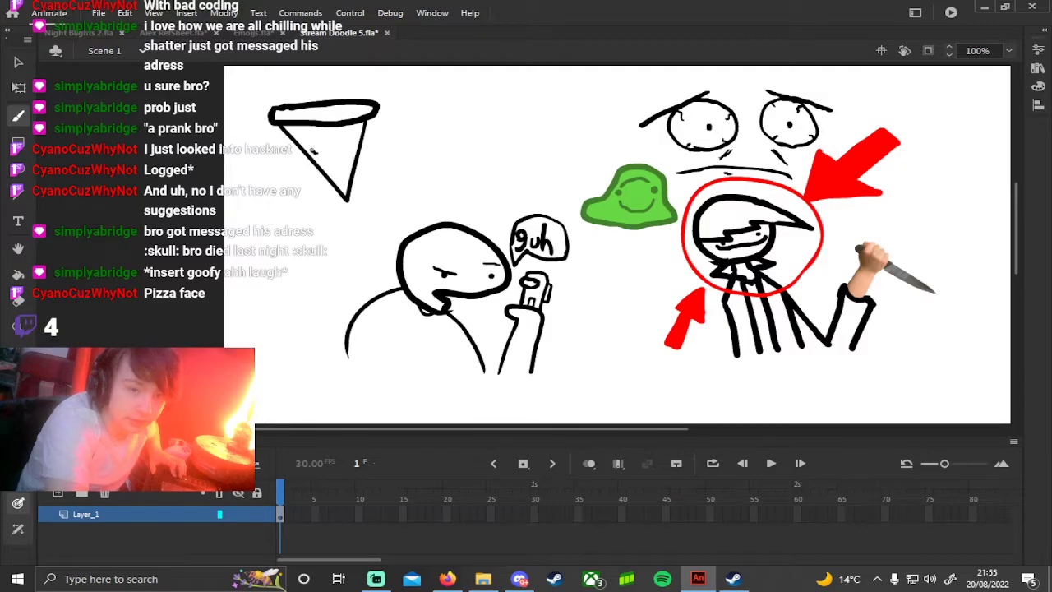
pyautogui.moveTo(322, 146)
pyautogui.mouseDown()
pyautogui.moveTo(317, 154)
pyautogui.moveTo(349, 140)
pyautogui.mouseUp()
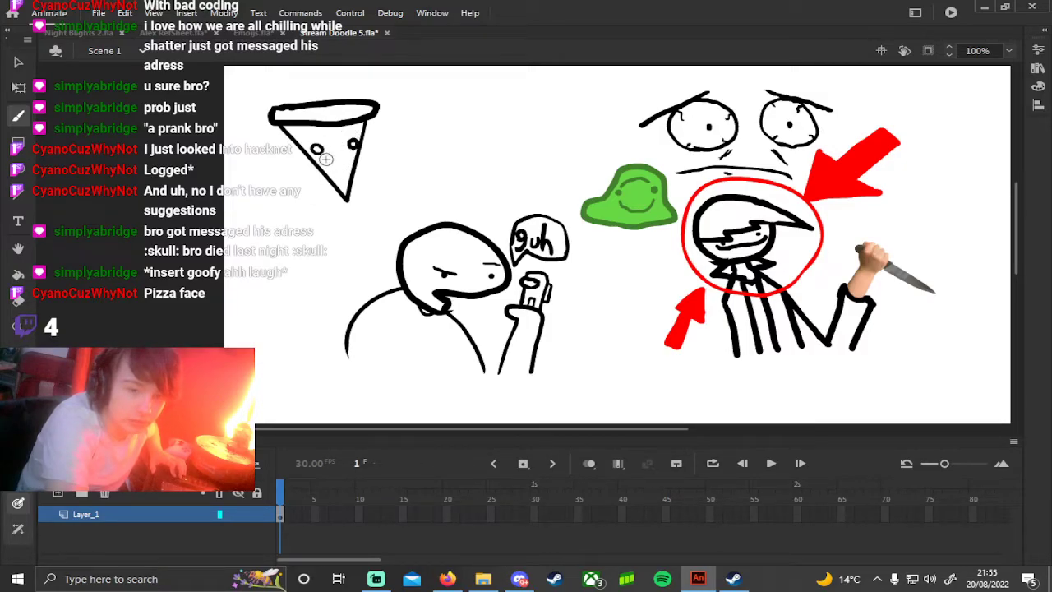
pyautogui.hotkey('ctrl', 'z')
pyautogui.moveTo(324, 161); pyautogui.dragTo(326, 158)
pyautogui.hotkey('ctrl', 'z')
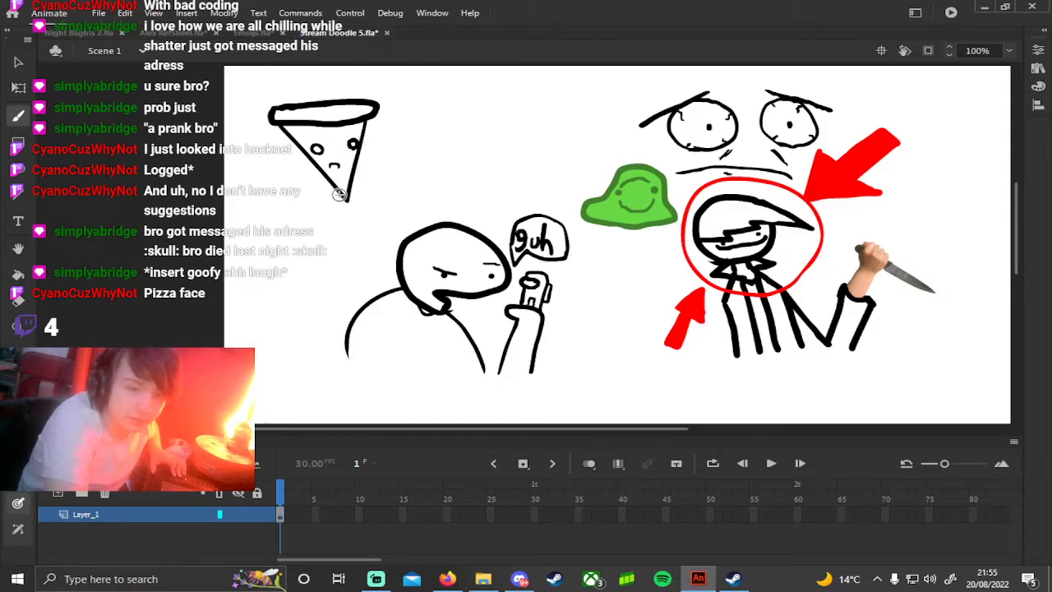
# Step: Draw a narrow body with sloping shoulders, arms and a collar beneath the tip of the pizza slice
pyautogui.moveTo(343, 197); pyautogui.dragTo(313, 244)
pyautogui.moveTo(346, 192); pyautogui.dragTo(385, 221)
pyautogui.hotkey('ctrl', 'z')
pyautogui.hotkey('ctrl', 'z')
pyautogui.moveTo(343, 198)
pyautogui.mouseDown()
pyautogui.moveTo(320, 262)
pyautogui.moveTo(369, 210)
pyautogui.moveTo(380, 255)
pyautogui.mouseUp()
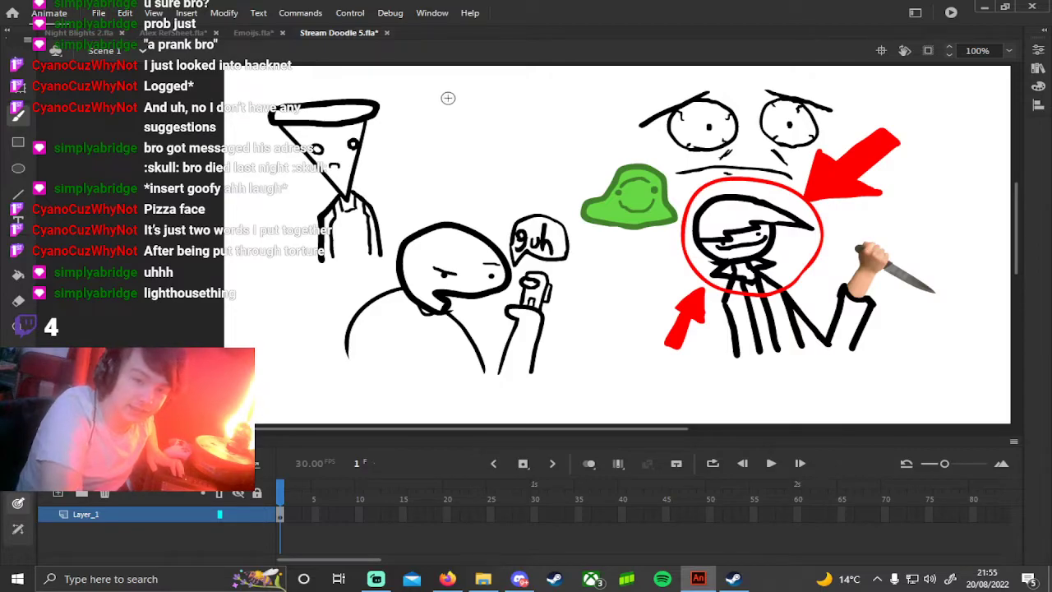
# Step: Draw a round bulb with a narrow stem beside the pizza character, try glow rays around it and undo the rays
pyautogui.moveTo(491, 95); pyautogui.dragTo(493, 96)
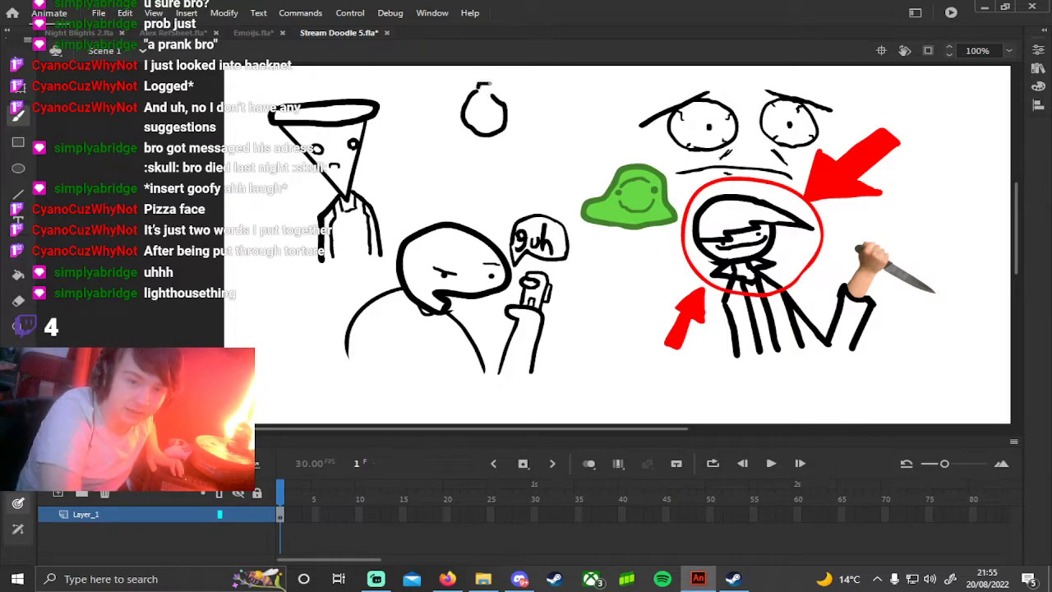
pyautogui.moveTo(484, 86)
pyautogui.mouseDown()
pyautogui.moveTo(480, 120)
pyautogui.moveTo(439, 135)
pyautogui.moveTo(464, 161)
pyautogui.moveTo(512, 166)
pyautogui.mouseUp()
pyautogui.moveTo(517, 119); pyautogui.dragTo(549, 132)
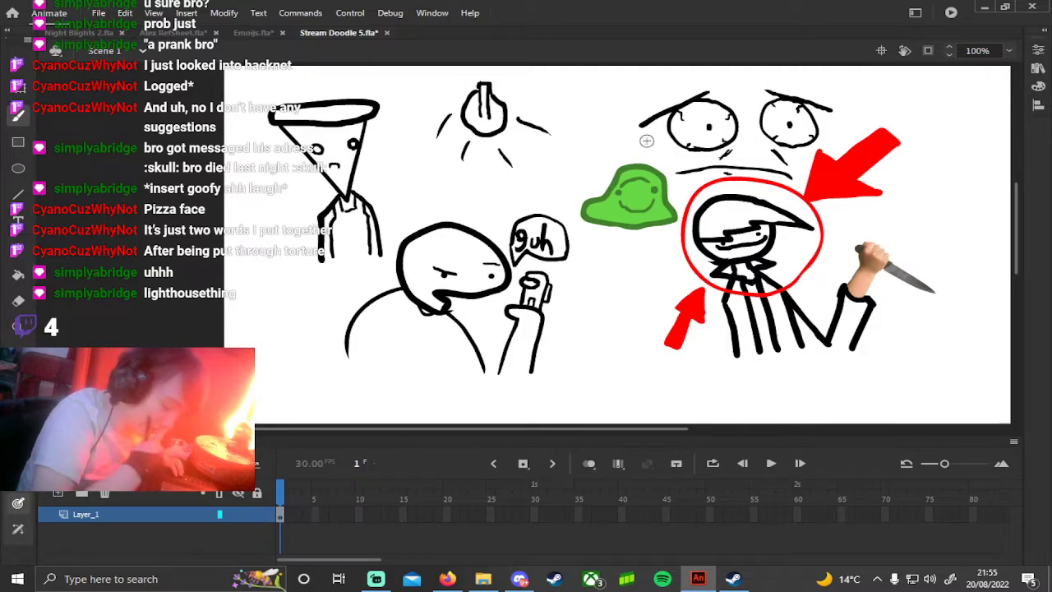
pyautogui.hotkey('ctrl', 'z')
pyautogui.hotkey('ctrl', 'z')
pyautogui.hotkey('ctrl', 'z')
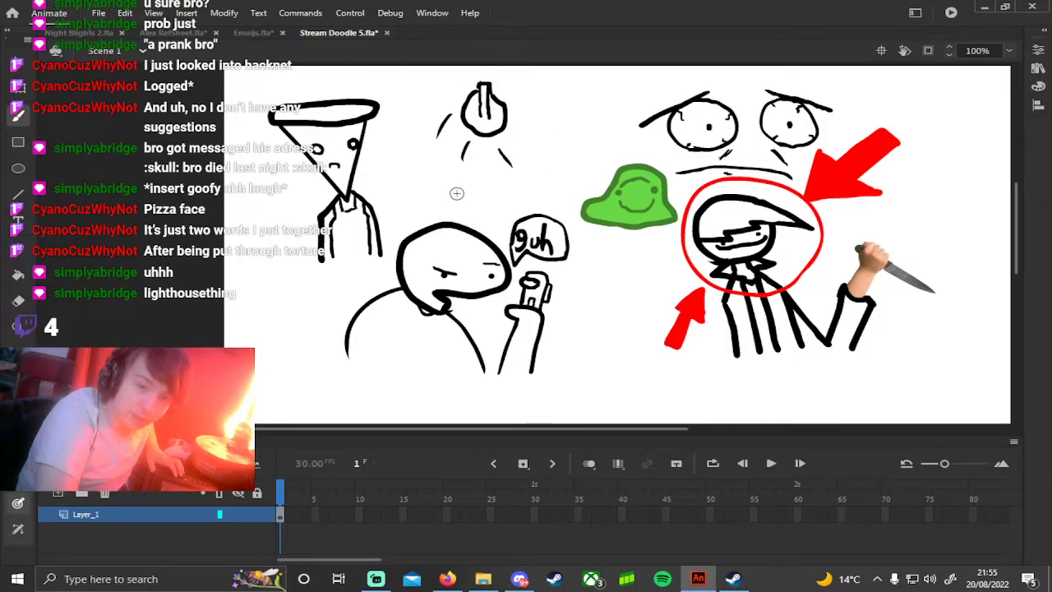
pyautogui.hotkey('ctrl', 'z')
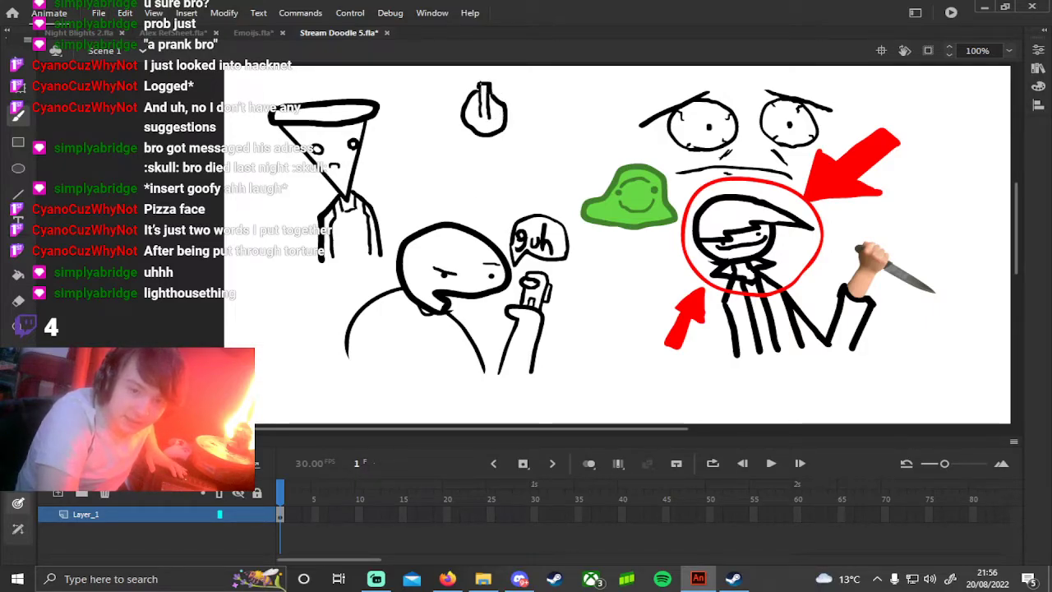
# Step: Draw a curved stalk from the bulb to an oval fish head with round eyes and a toothy open mouth, erasing the outline across the mouth
pyautogui.moveTo(540, 92); pyautogui.dragTo(549, 116)
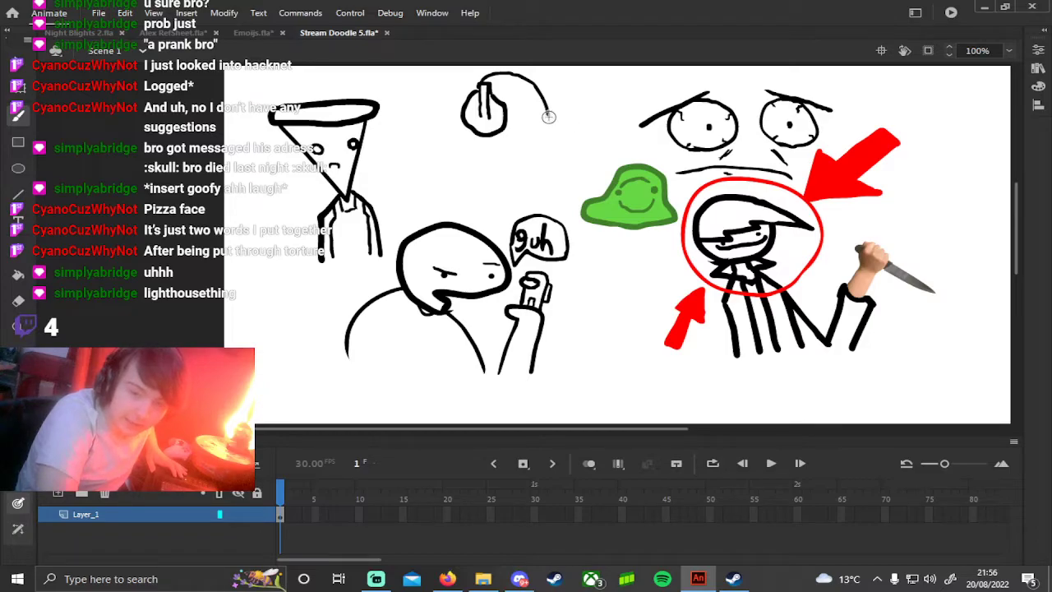
pyautogui.moveTo(548, 117); pyautogui.dragTo(530, 151)
pyautogui.moveTo(608, 166)
pyautogui.mouseDown()
pyautogui.moveTo(615, 122)
pyautogui.moveTo(559, 111)
pyautogui.moveTo(566, 134)
pyautogui.mouseUp()
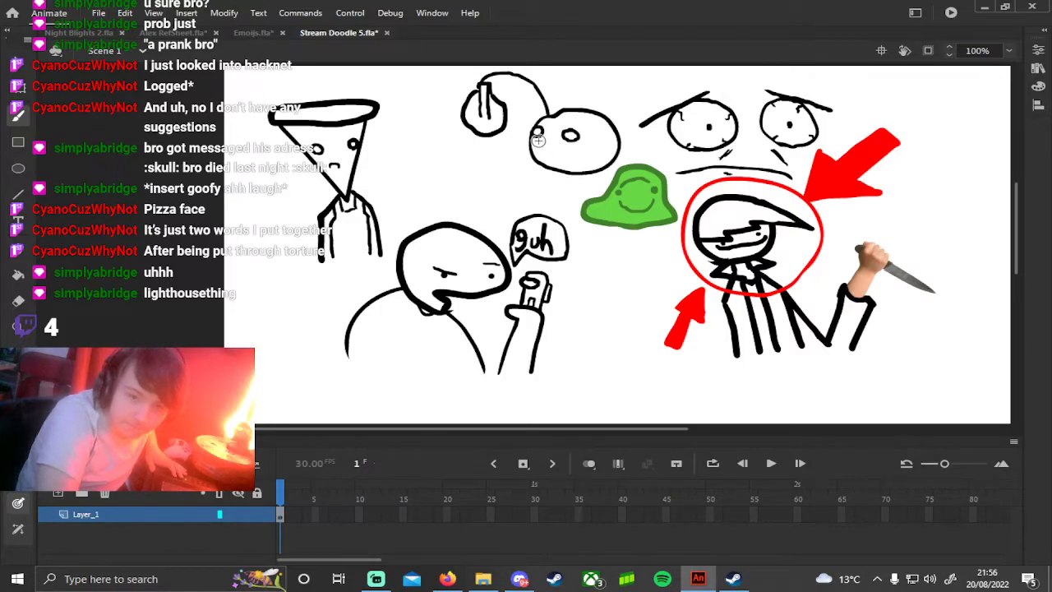
pyautogui.moveTo(537, 141)
pyautogui.mouseDown()
pyautogui.moveTo(569, 151)
pyautogui.moveTo(532, 144)
pyautogui.moveTo(541, 157)
pyautogui.mouseUp()
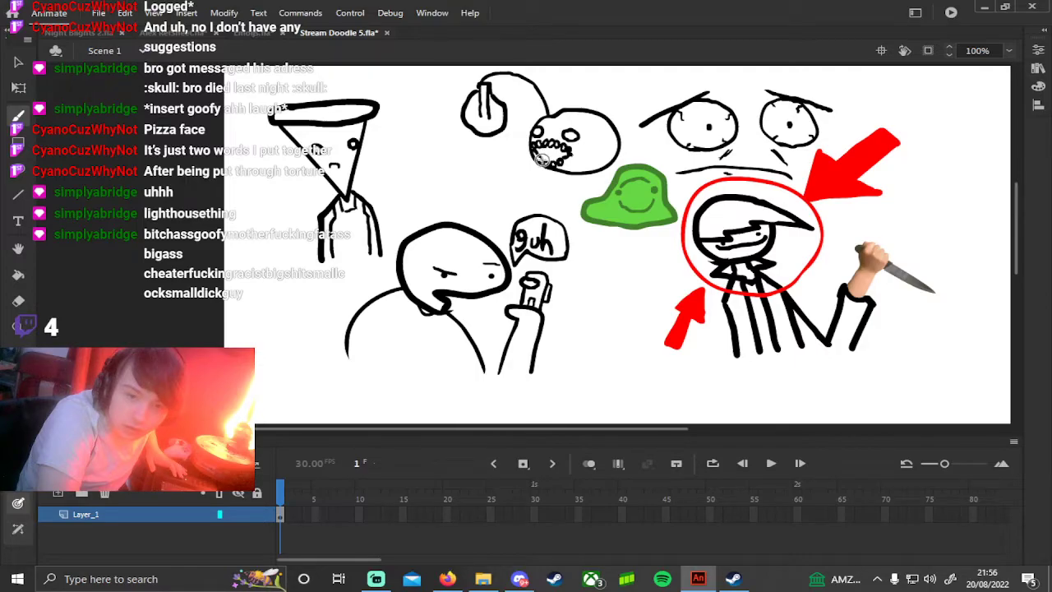
pyautogui.press('e')
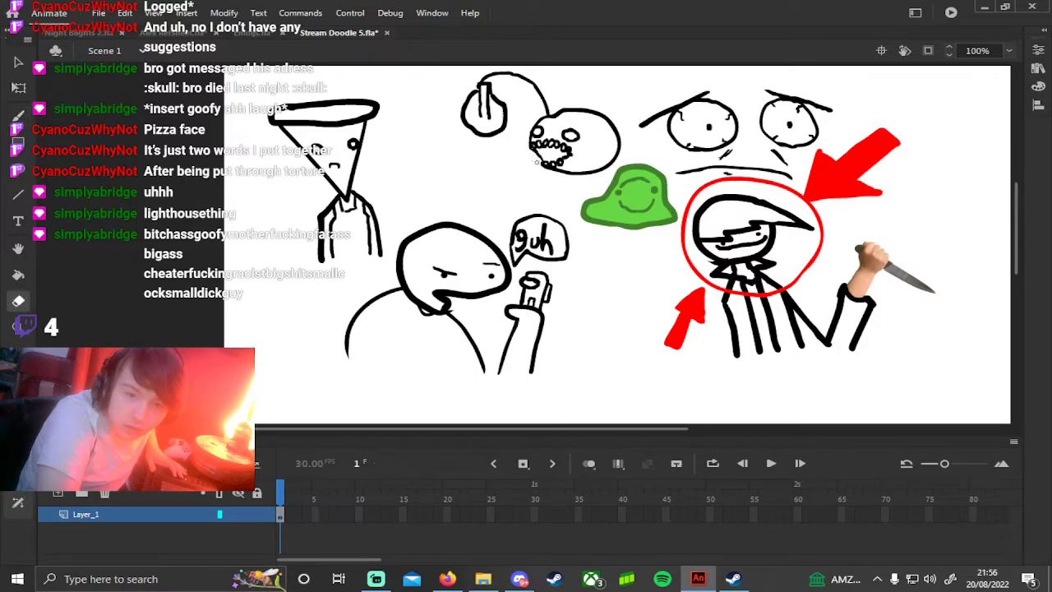
pyautogui.press('b')
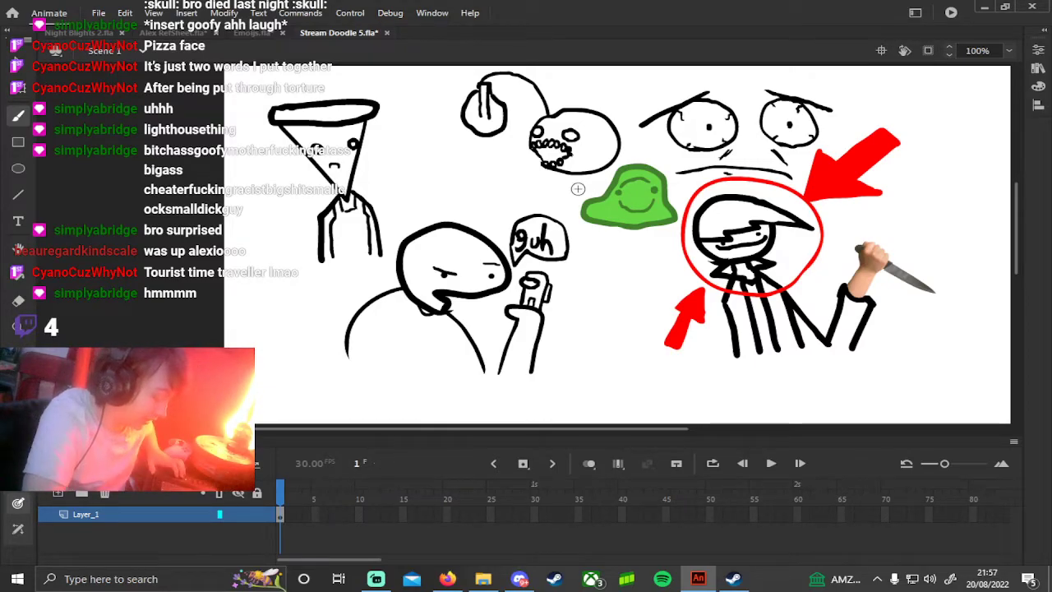
# Step: Draw a round head with curved points sweeping out on both sides and a short flared body above the bald character
pyautogui.moveTo(444, 188)
pyautogui.mouseDown()
pyautogui.moveTo(412, 162)
pyautogui.moveTo(428, 141)
pyautogui.moveTo(463, 147)
pyautogui.moveTo(475, 182)
pyautogui.moveTo(453, 198)
pyautogui.moveTo(413, 185)
pyautogui.moveTo(438, 140)
pyautogui.moveTo(399, 161)
pyautogui.moveTo(392, 198)
pyautogui.moveTo(411, 174)
pyautogui.mouseUp()
pyautogui.moveTo(447, 138)
pyautogui.mouseDown()
pyautogui.moveTo(488, 151)
pyautogui.moveTo(512, 181)
pyautogui.moveTo(475, 166)
pyautogui.mouseUp()
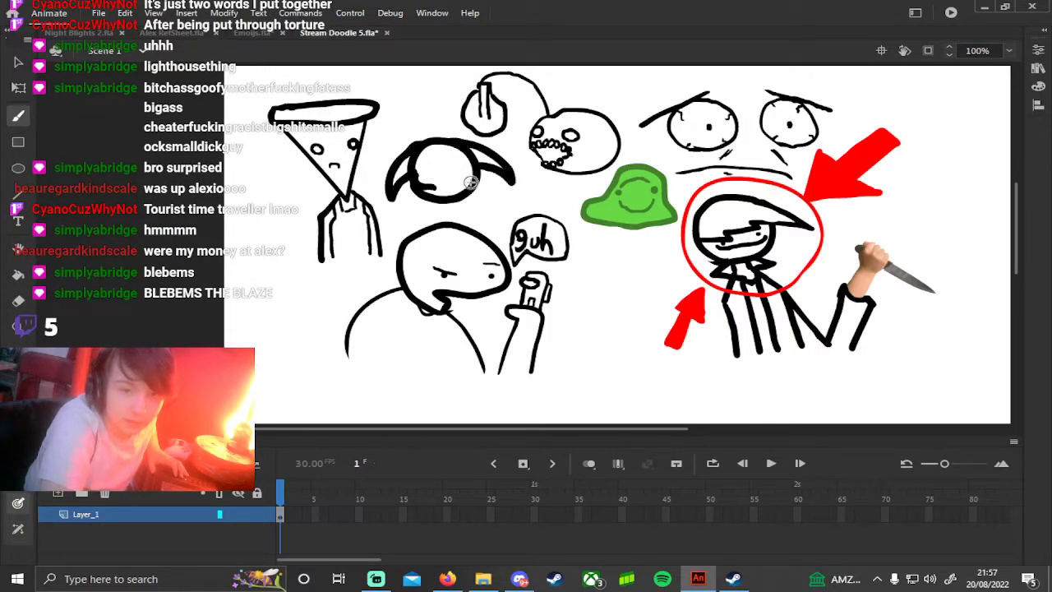
pyautogui.moveTo(431, 202)
pyautogui.mouseDown()
pyautogui.moveTo(426, 223)
pyautogui.moveTo(474, 220)
pyautogui.mouseUp()
# Step: Fill the new figure's head, curved points and body solid black
pyautogui.press('k')
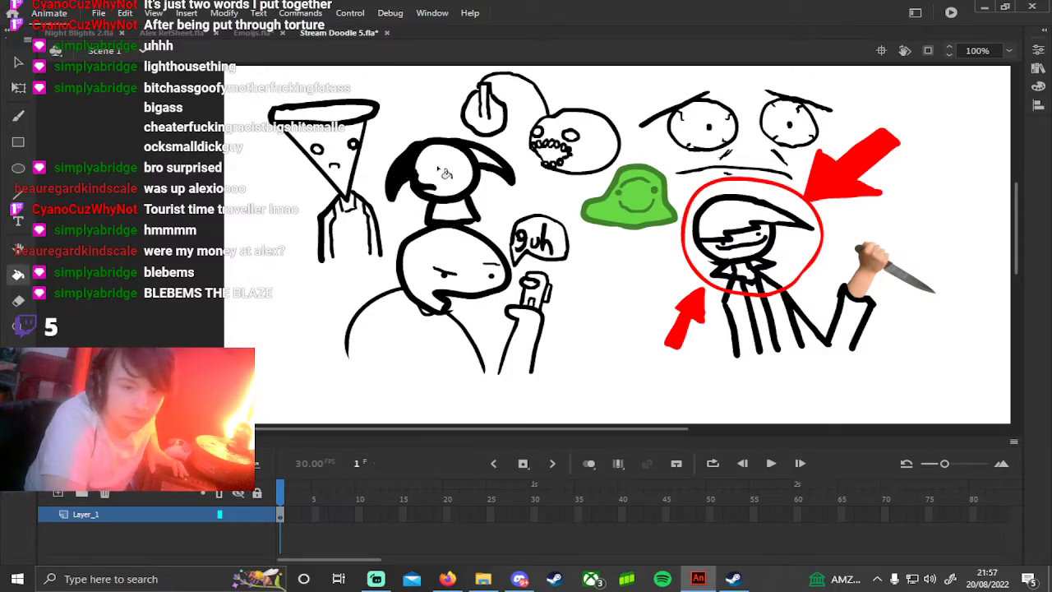
pyautogui.click(443, 173)
pyautogui.click(484, 163)
pyautogui.click(457, 212)
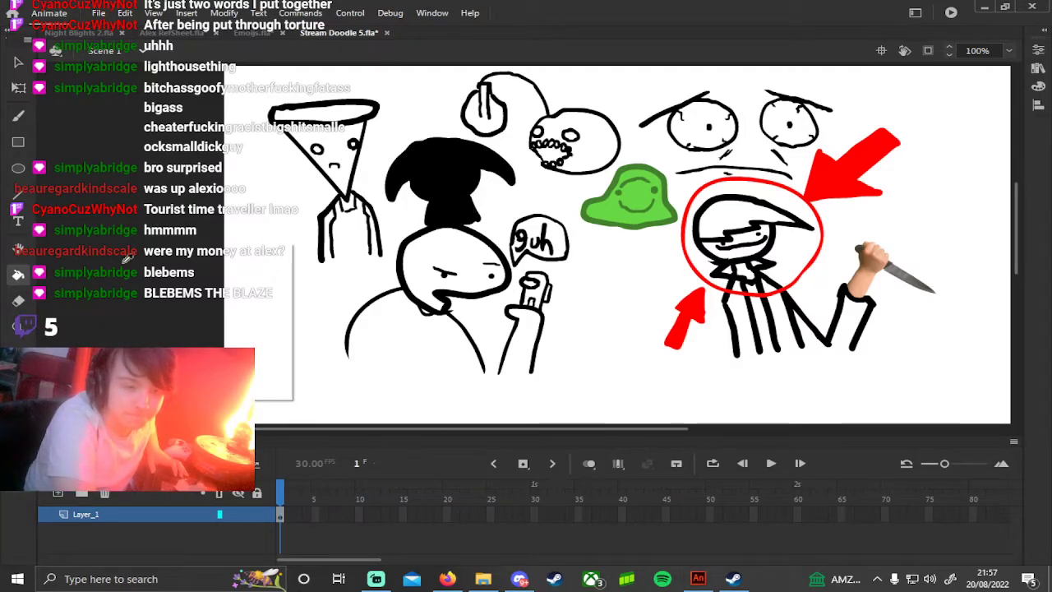
# Step: Paint two white eyes and a row of jagged white teeth on the black figure's face
pyautogui.click(79, 316)
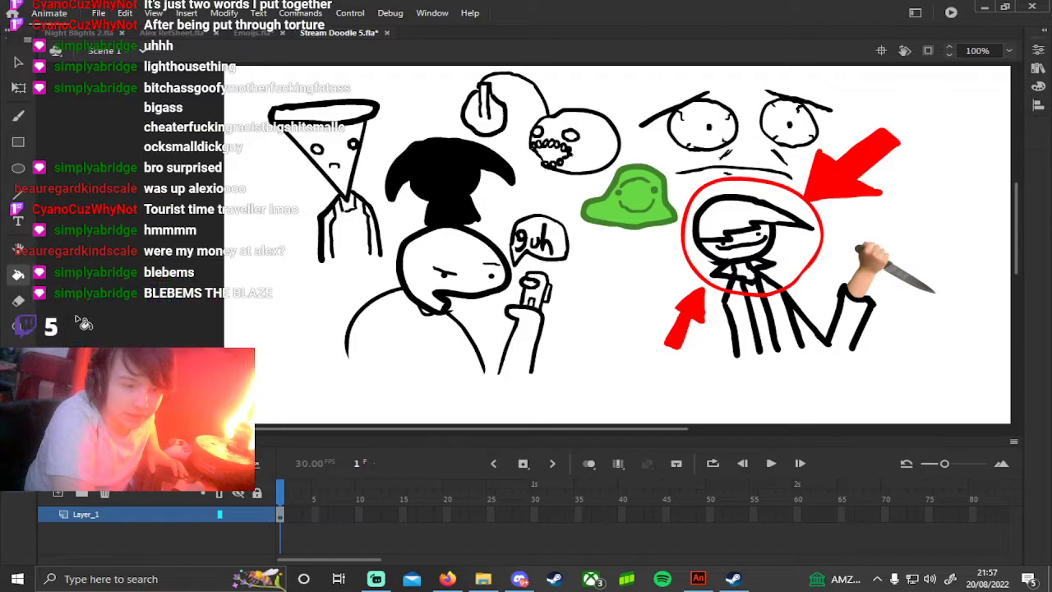
pyautogui.click(19, 116)
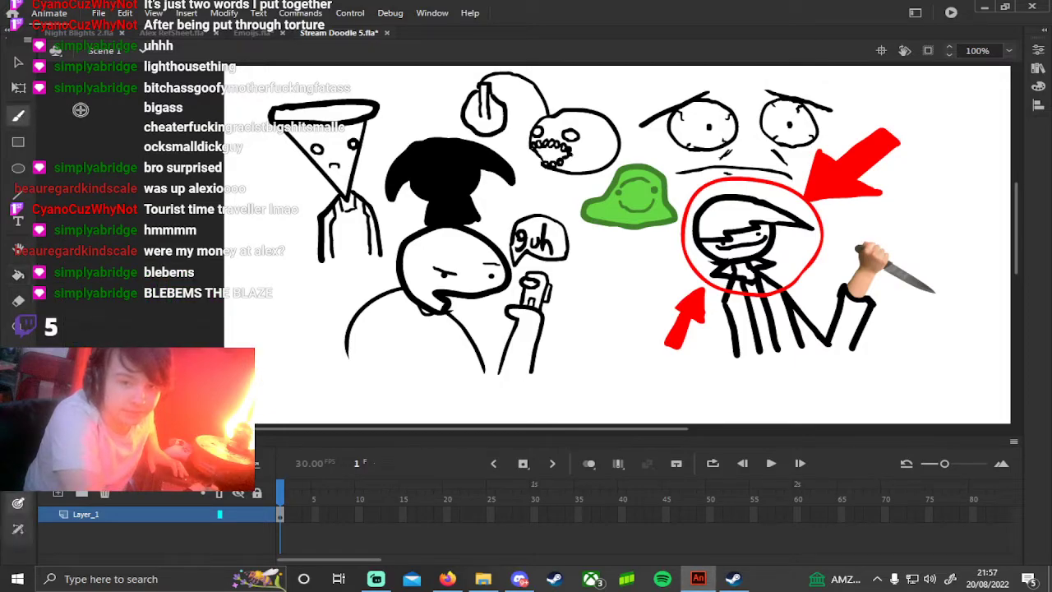
pyautogui.click(422, 174)
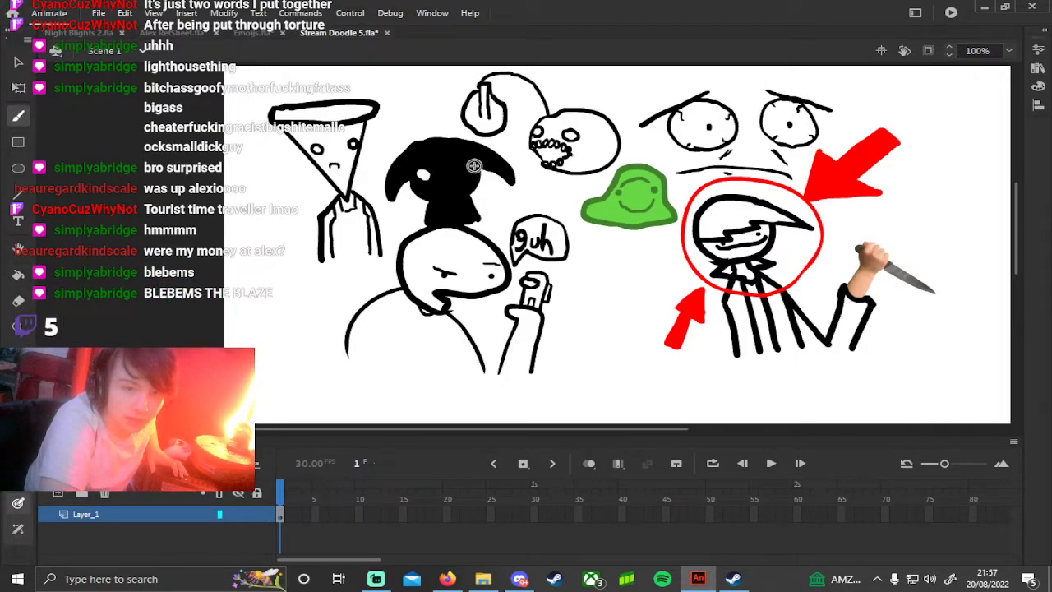
pyautogui.click(466, 168)
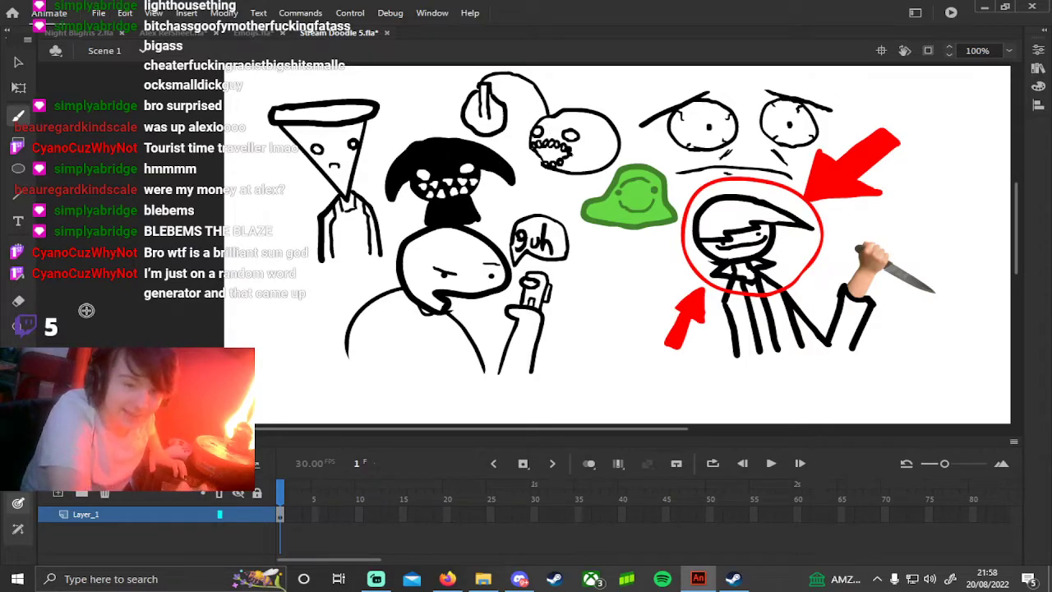
# Step: Mix a custom dark green and shade the inner edges of the black figure's two curved points, then reset the brush colour to black
pyautogui.click(18, 409)
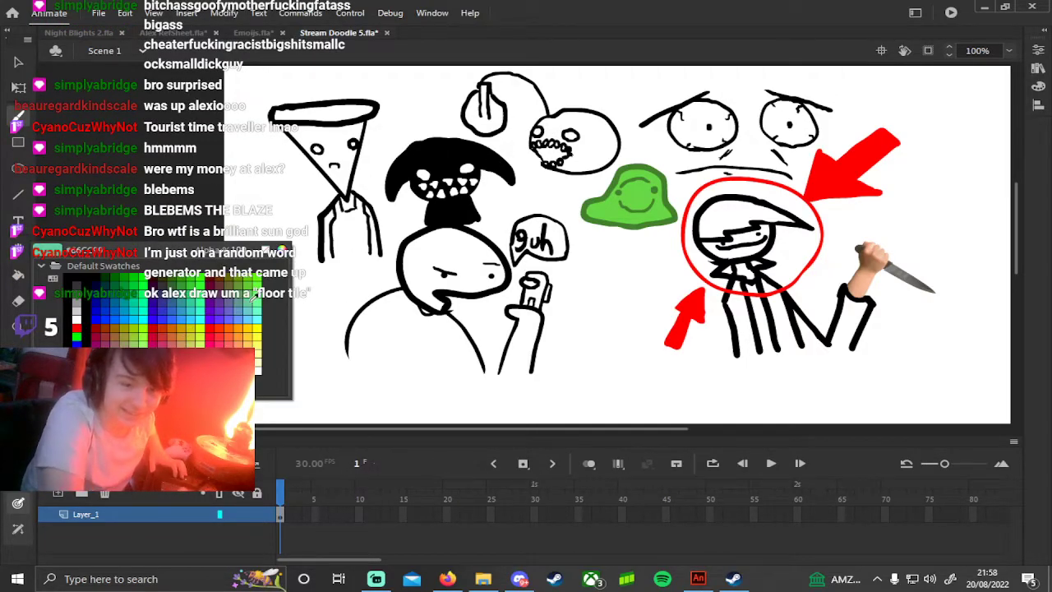
pyautogui.click(171, 287)
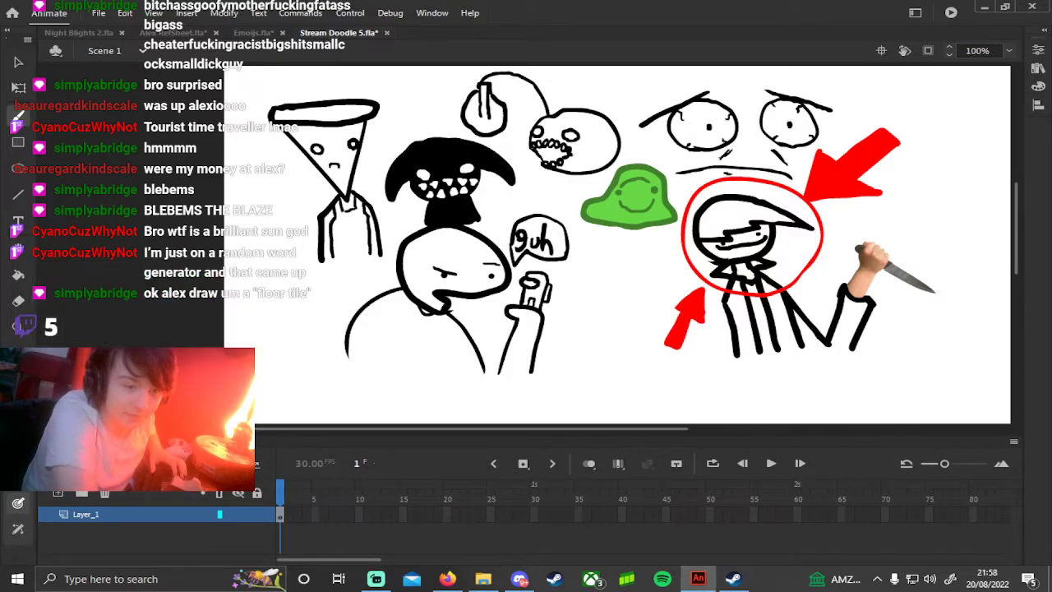
pyautogui.click(18, 408)
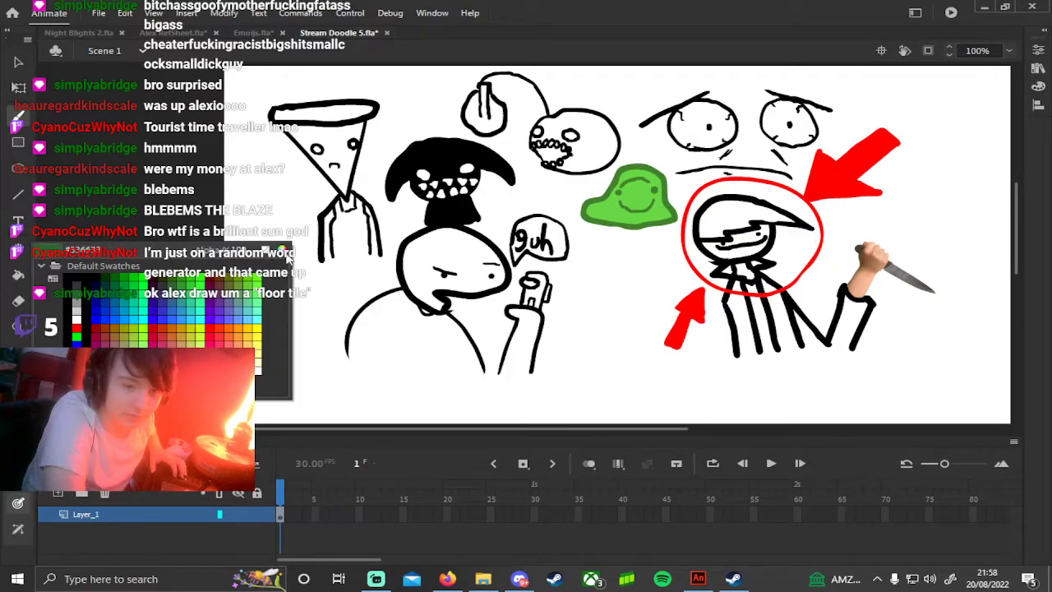
pyautogui.click(286, 251)
pyautogui.click(452, 306)
pyautogui.moveTo(452, 307); pyautogui.dragTo(427, 338)
pyautogui.click(669, 208)
pyautogui.moveTo(414, 185); pyautogui.dragTo(398, 194)
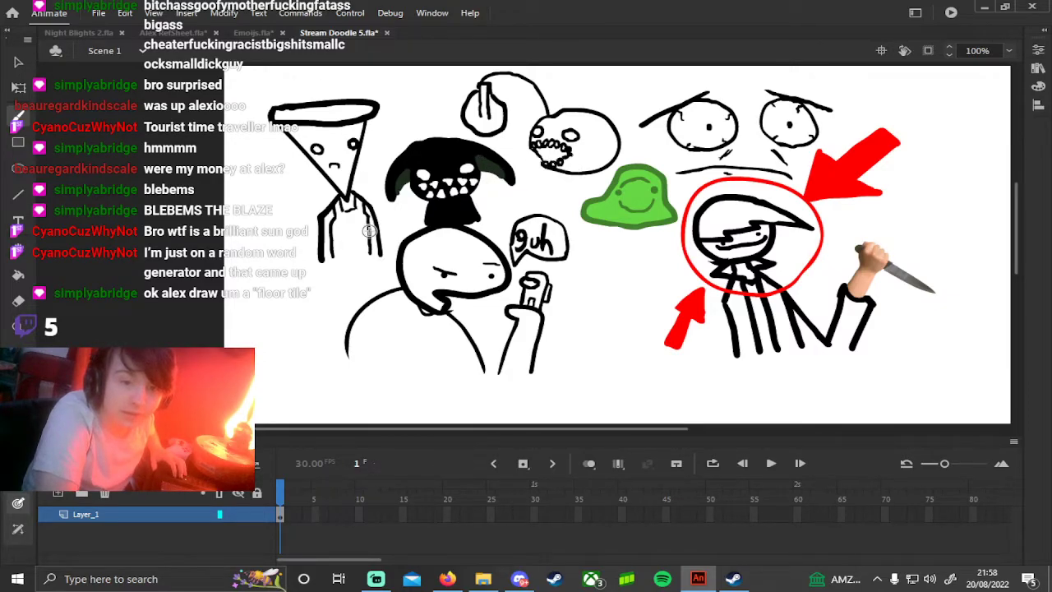
pyautogui.click(18, 394)
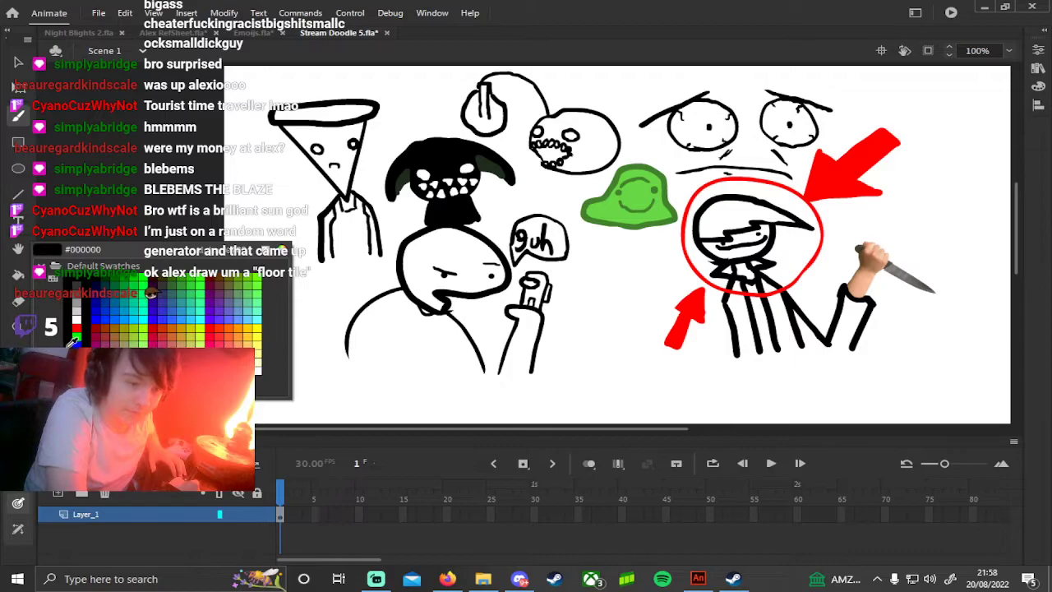
pyautogui.click(81, 333)
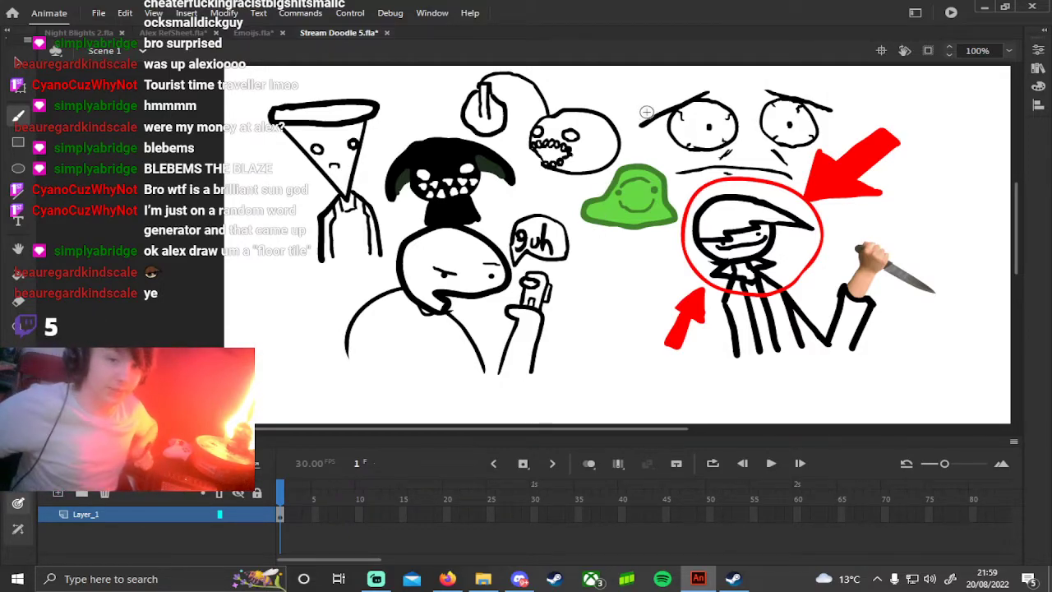
# Step: Switch to the Emoijs.fla document and view the brown-haired face on frame 10 of Layer_1
pyautogui.click(253, 33)
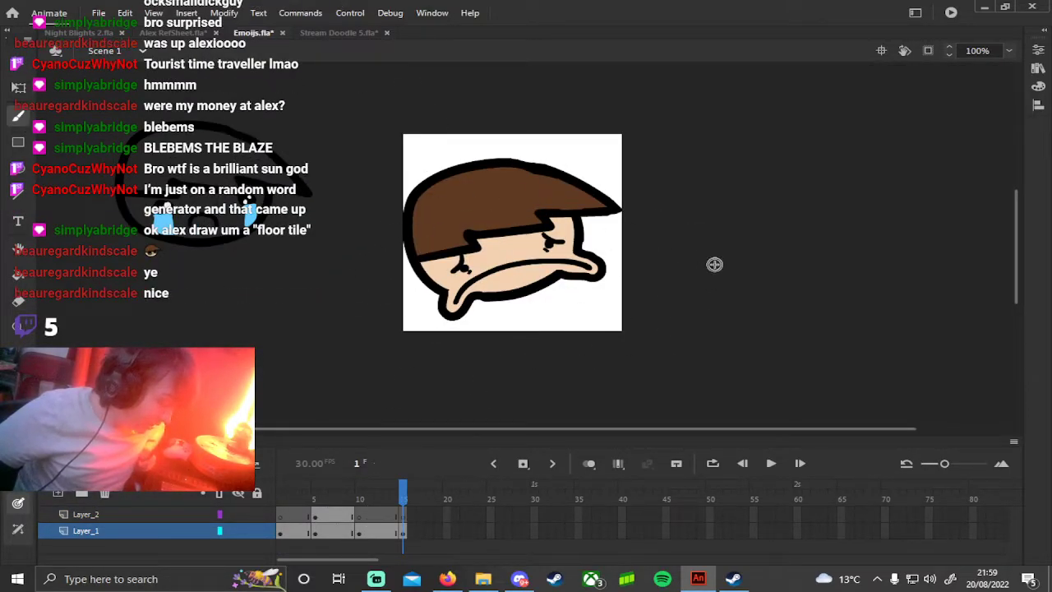
pyautogui.click(359, 530)
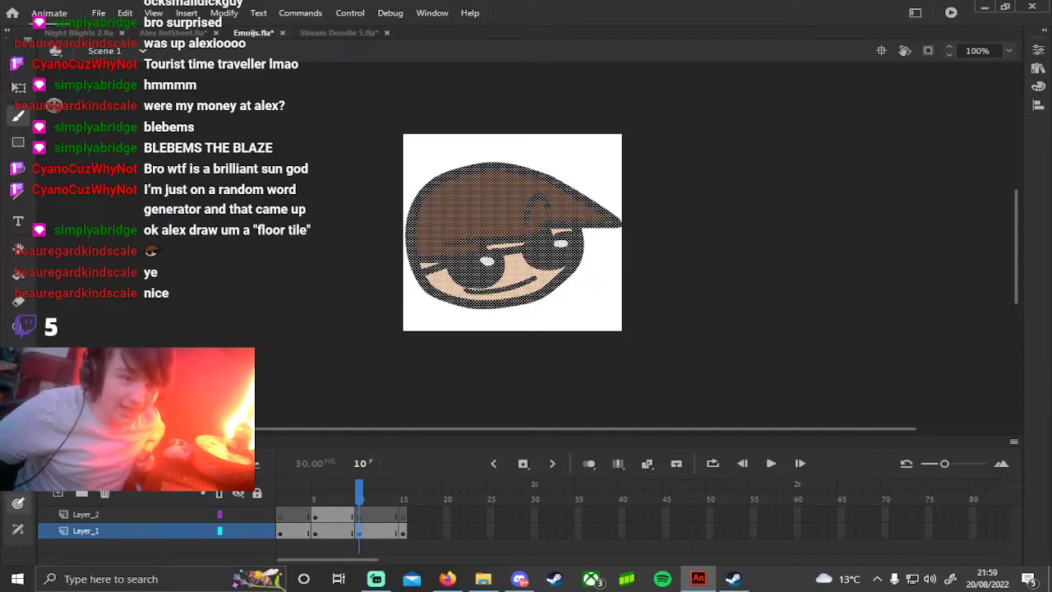
pyautogui.click(18, 64)
pyautogui.click(304, 257)
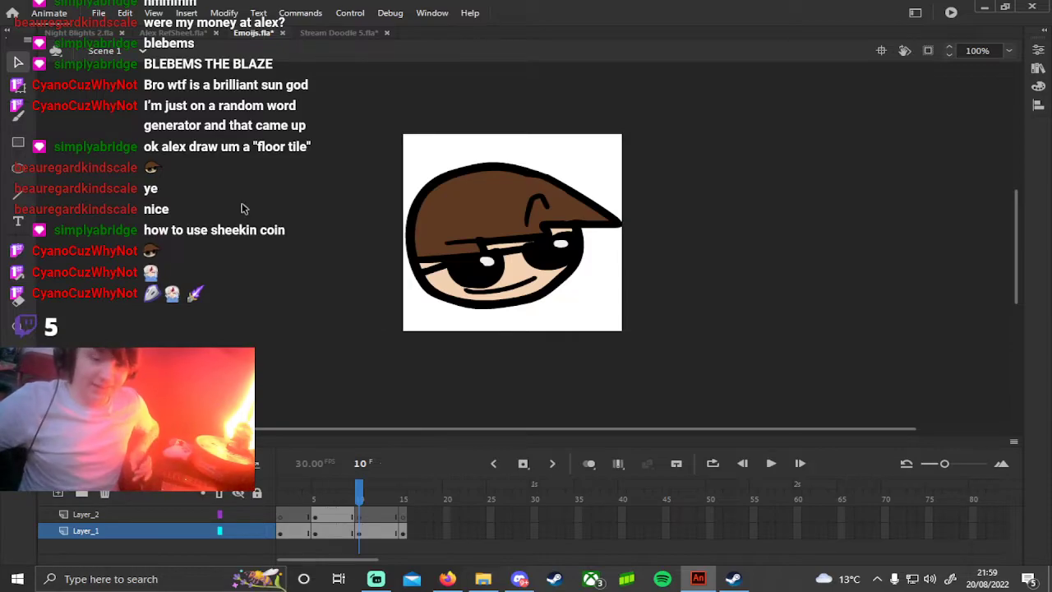
# Step: Return to Stream Doodle 5.fla and save the document
pyautogui.click(328, 34)
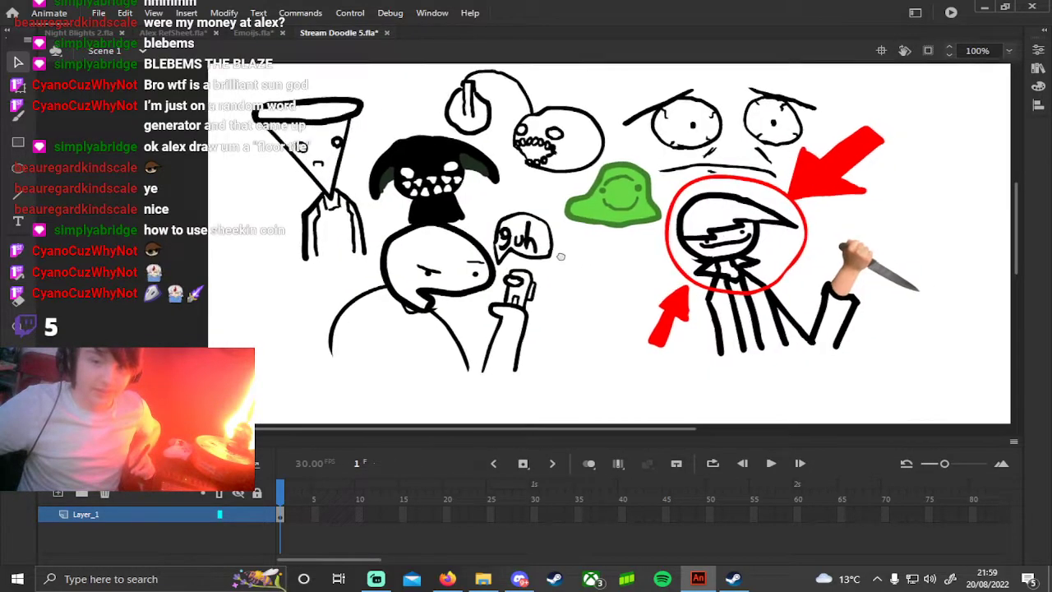
pyautogui.moveTo(581, 274); pyautogui.dragTo(581, 277)
pyautogui.moveTo(561, 190); pyautogui.dragTo(516, 203)
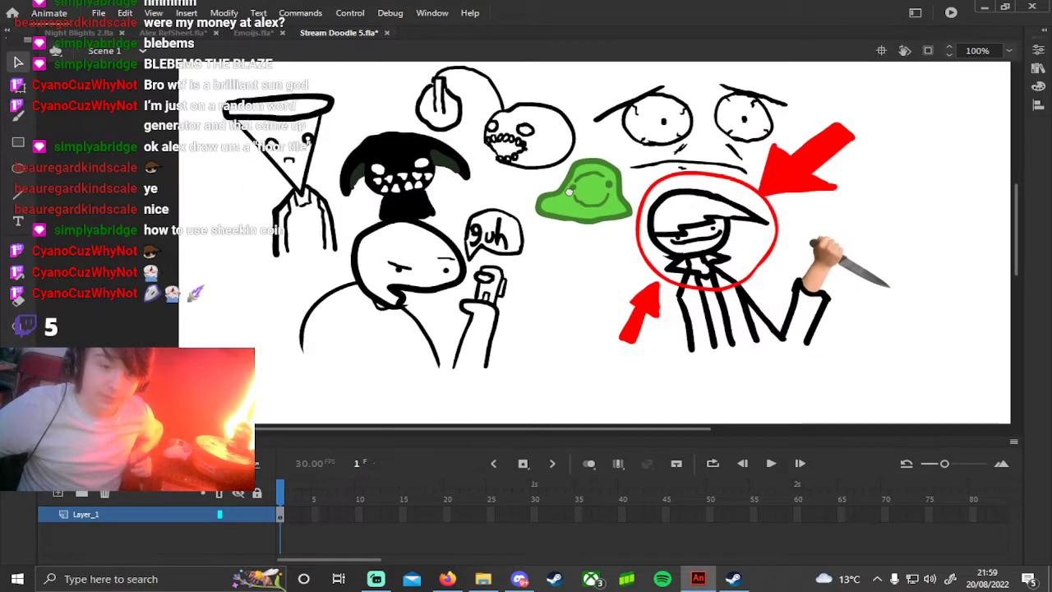
pyautogui.click(98, 14)
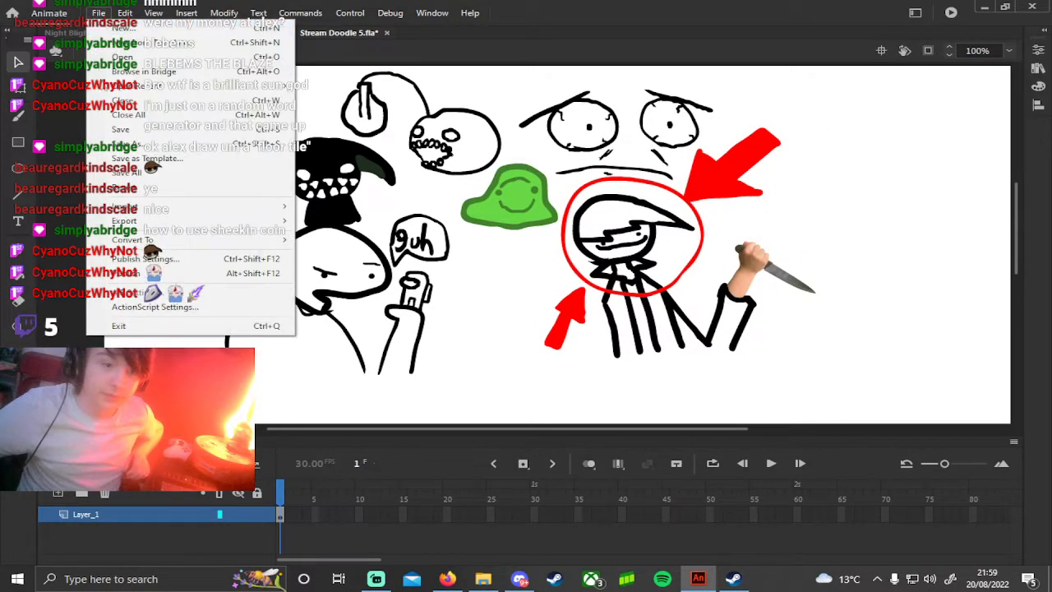
pyautogui.click(148, 129)
pyautogui.moveTo(395, 265); pyautogui.dragTo(579, 166)
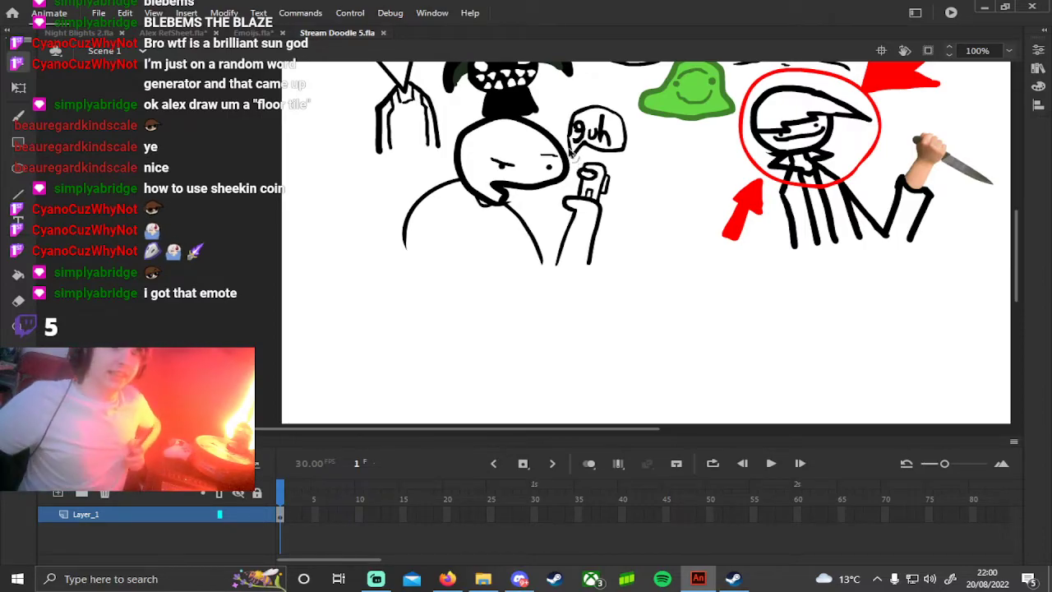
pyautogui.click(253, 32)
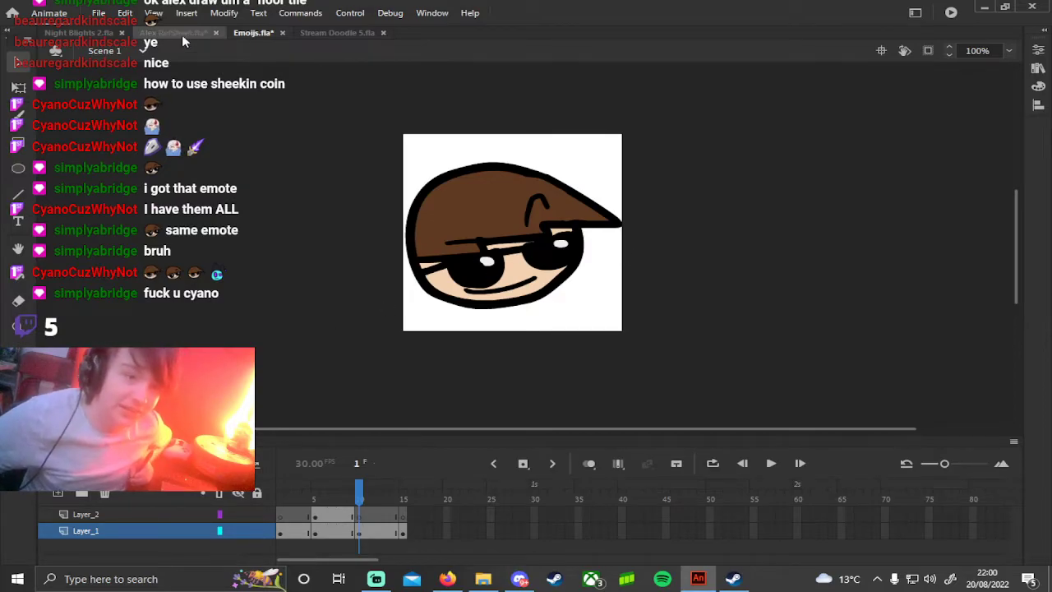
pyautogui.click(333, 35)
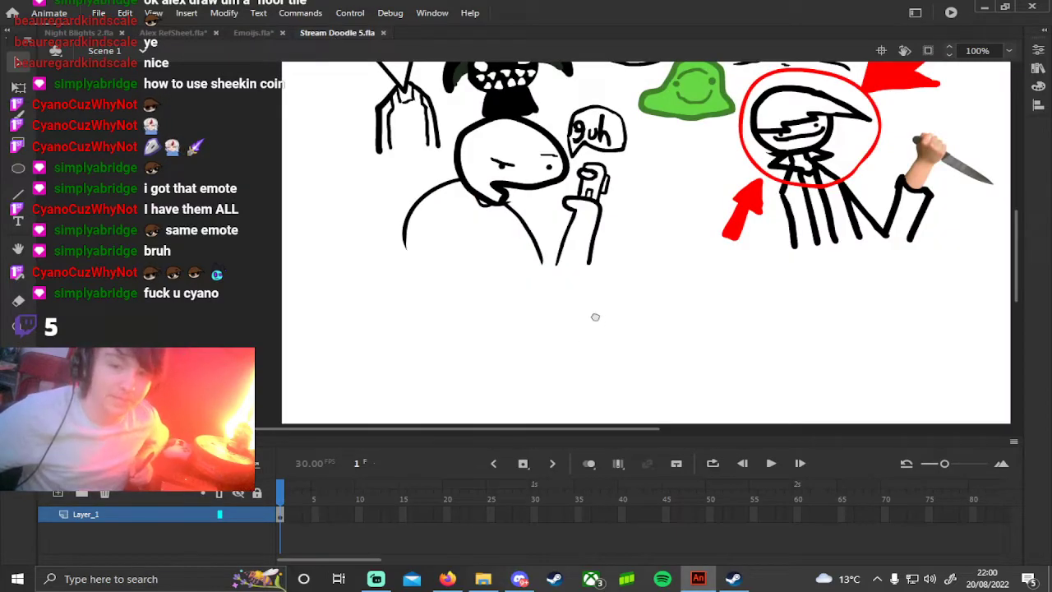
pyautogui.moveTo(595, 317); pyautogui.dragTo(488, 414)
pyautogui.moveTo(427, 251)
pyautogui.mouseDown()
pyautogui.moveTo(438, 288)
pyautogui.moveTo(450, 252)
pyautogui.mouseUp()
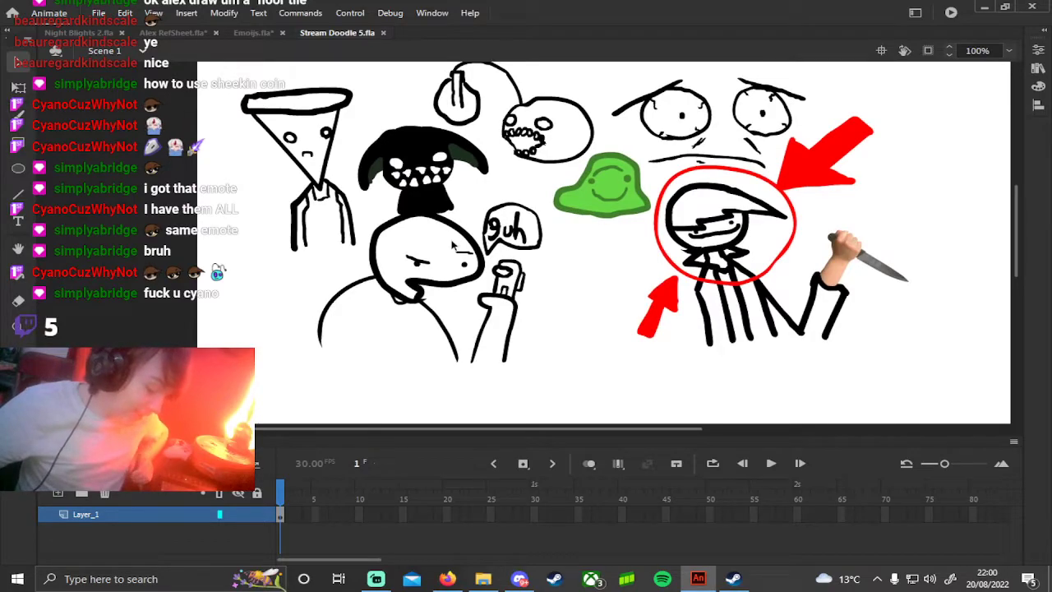
pyautogui.click(950, 56)
pyautogui.click(951, 56)
pyautogui.moveTo(561, 369); pyautogui.dragTo(674, 300)
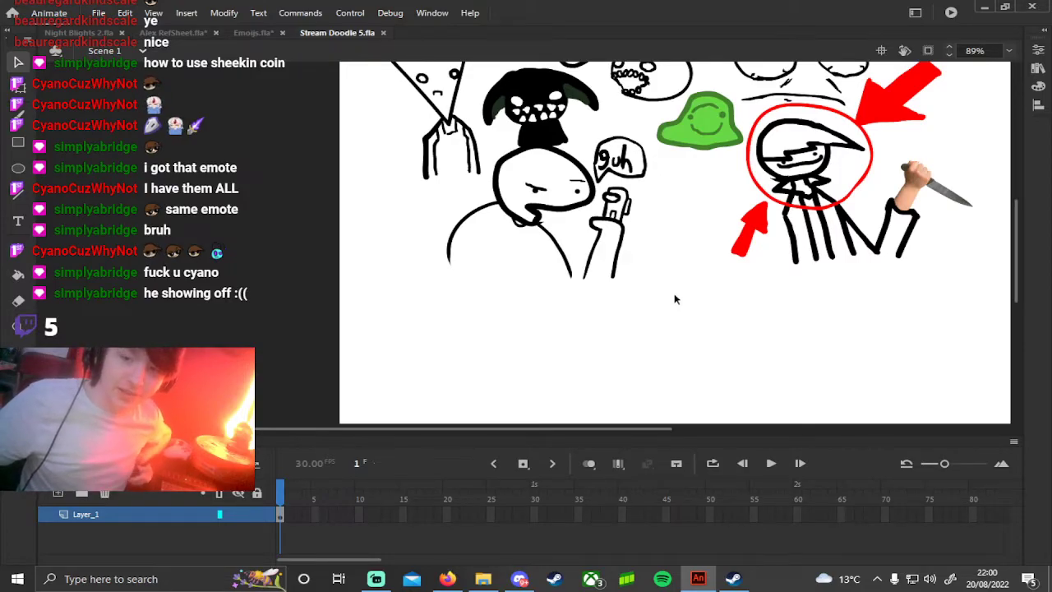
pyautogui.moveTo(713, 231); pyautogui.dragTo(573, 257)
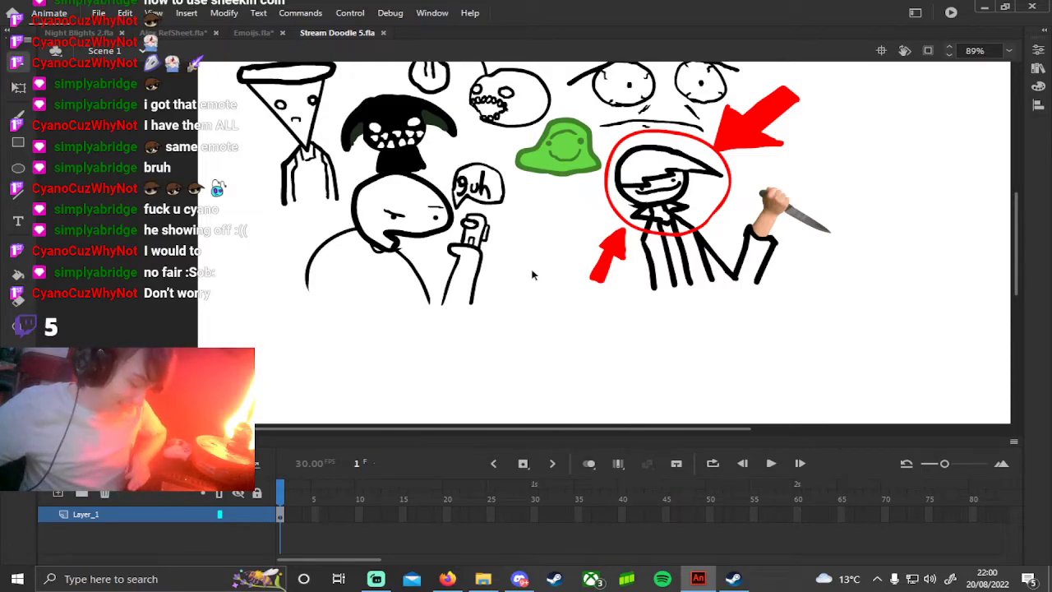
pyautogui.moveTo(496, 273); pyautogui.dragTo(569, 234)
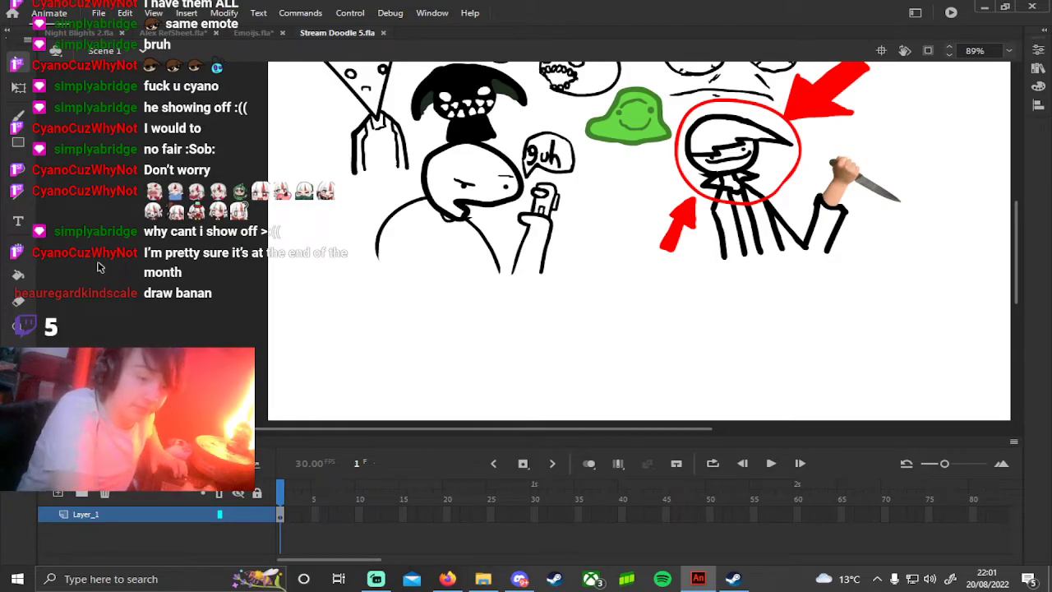
# Step: Draw a curved, pointed banana outline in the empty area below the bald character's shoulder
pyautogui.press('b')
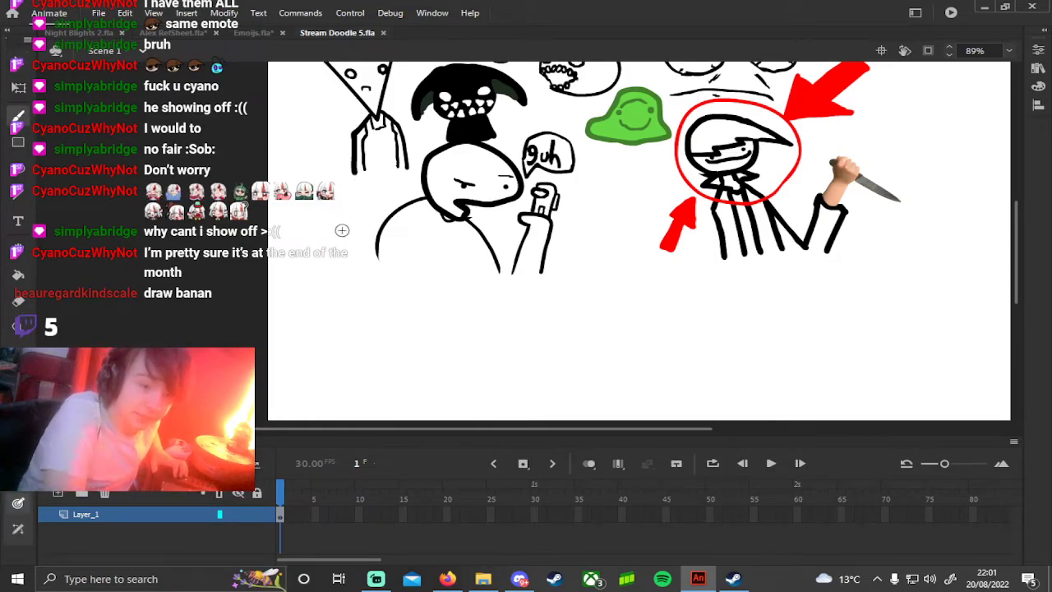
pyautogui.moveTo(321, 232); pyautogui.dragTo(412, 322)
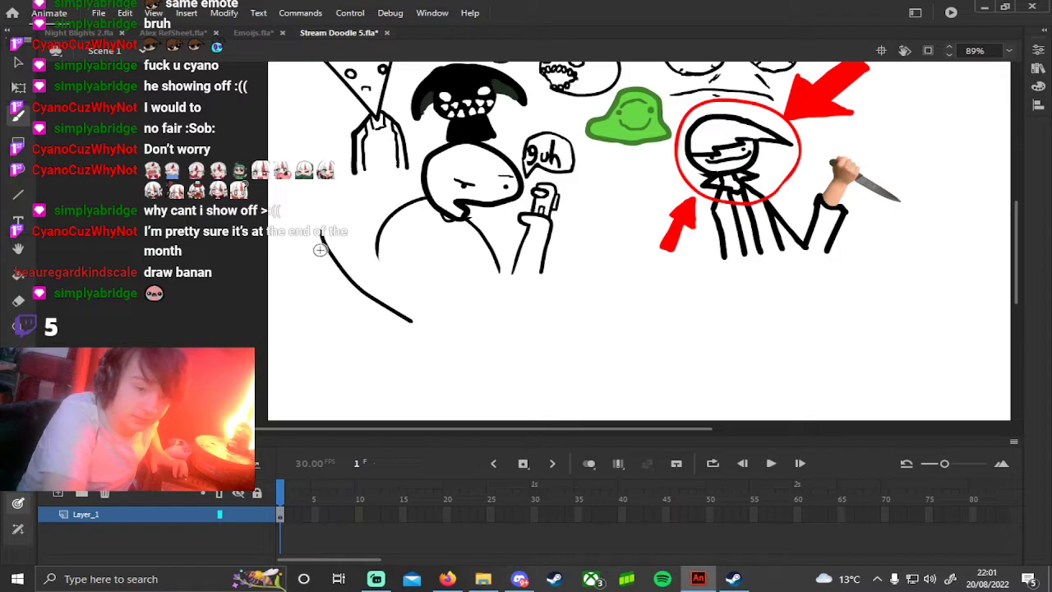
pyautogui.moveTo(320, 232)
pyautogui.mouseDown()
pyautogui.moveTo(317, 291)
pyautogui.moveTo(350, 339)
pyautogui.moveTo(384, 351)
pyautogui.moveTo(445, 342)
pyautogui.moveTo(413, 320)
pyautogui.mouseUp()
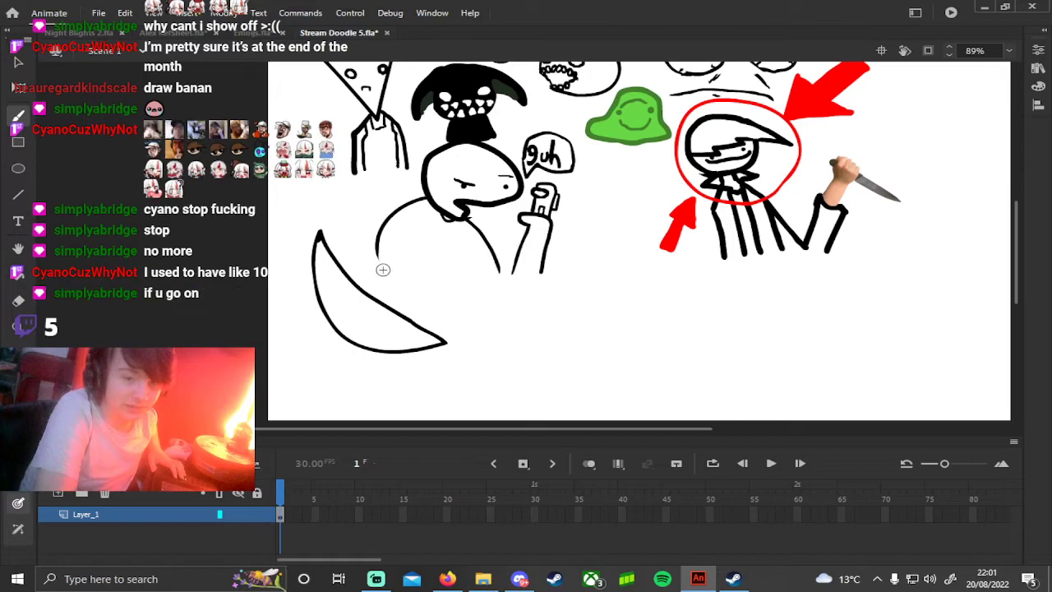
# Step: Give the banana two round eyes with pupils, an eyebrow, a smile and extra contour lines along its peel
pyautogui.moveTo(354, 281); pyautogui.dragTo(367, 293)
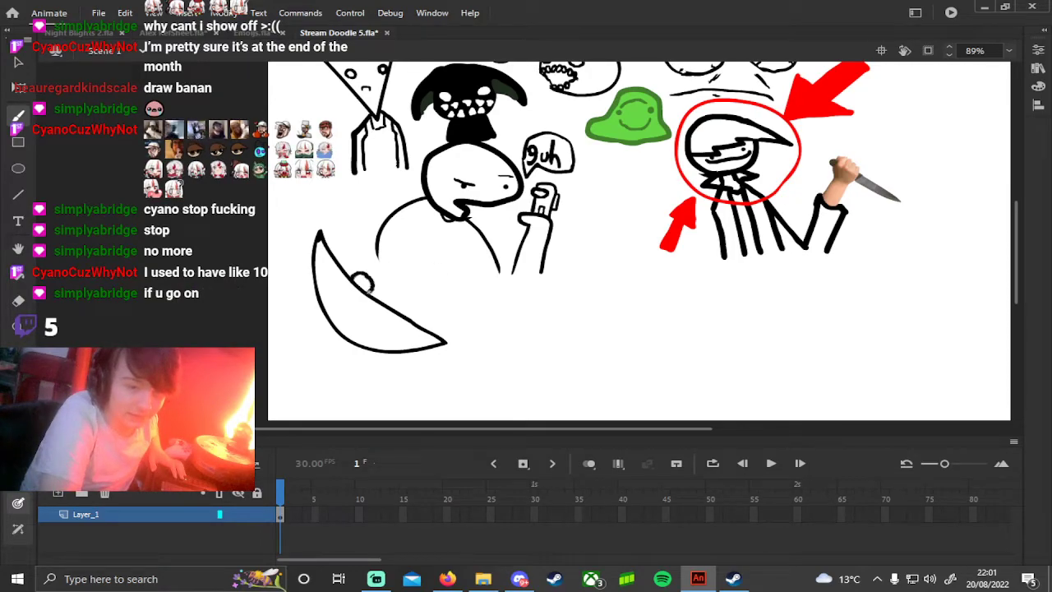
pyautogui.moveTo(348, 304); pyautogui.dragTo(338, 311)
pyautogui.click(336, 301)
pyautogui.click(365, 282)
pyautogui.moveTo(347, 315); pyautogui.dragTo(358, 316)
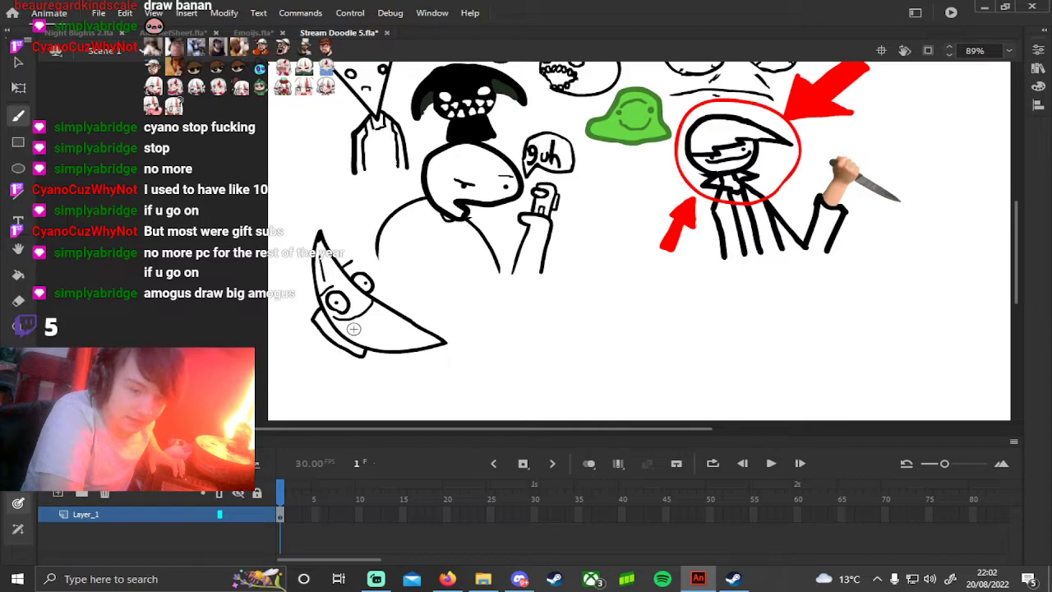
pyautogui.hotkey('ctrl', 'z')
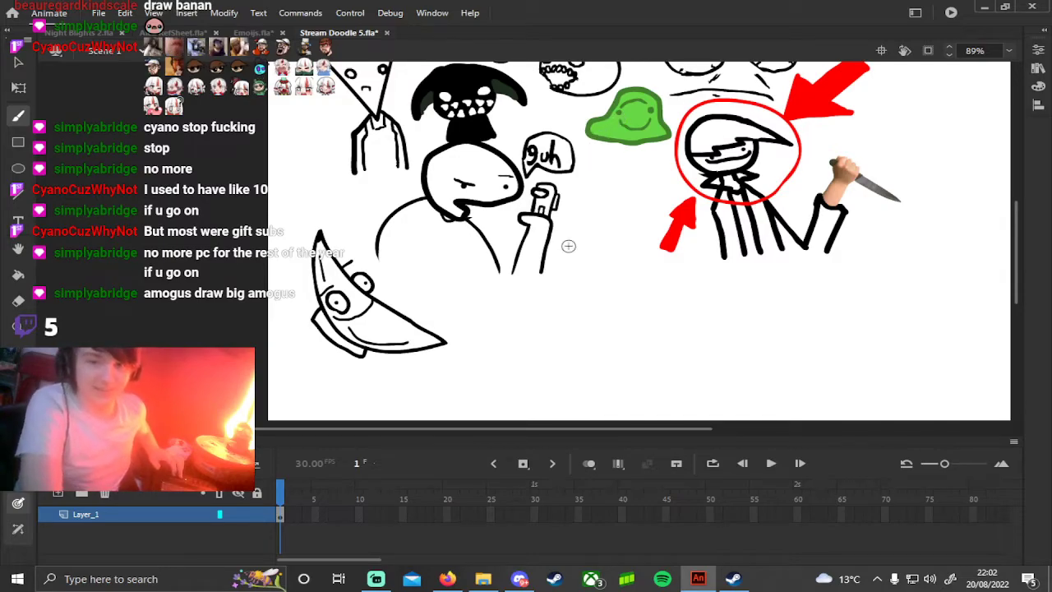
# Step: Draw a tall blocky head outline below the green slime, undoing the first nose and mouth lines
pyautogui.moveTo(515, 228); pyautogui.dragTo(345, 267)
pyautogui.moveTo(258, 386)
pyautogui.mouseDown()
pyautogui.moveTo(273, 428)
pyautogui.moveTo(264, 386)
pyautogui.mouseUp()
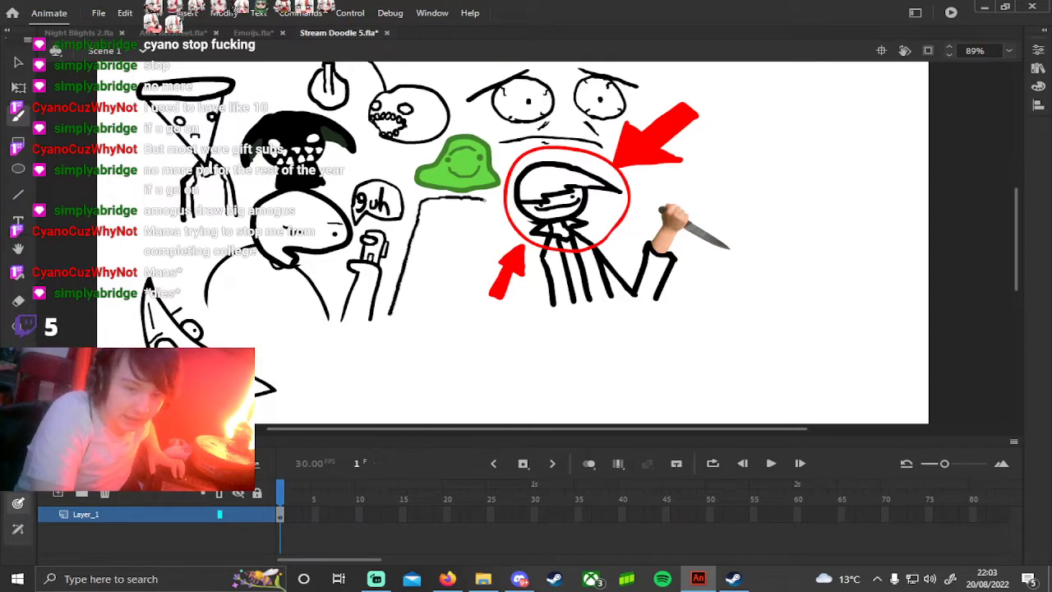
pyautogui.moveTo(466, 297); pyautogui.dragTo(467, 304)
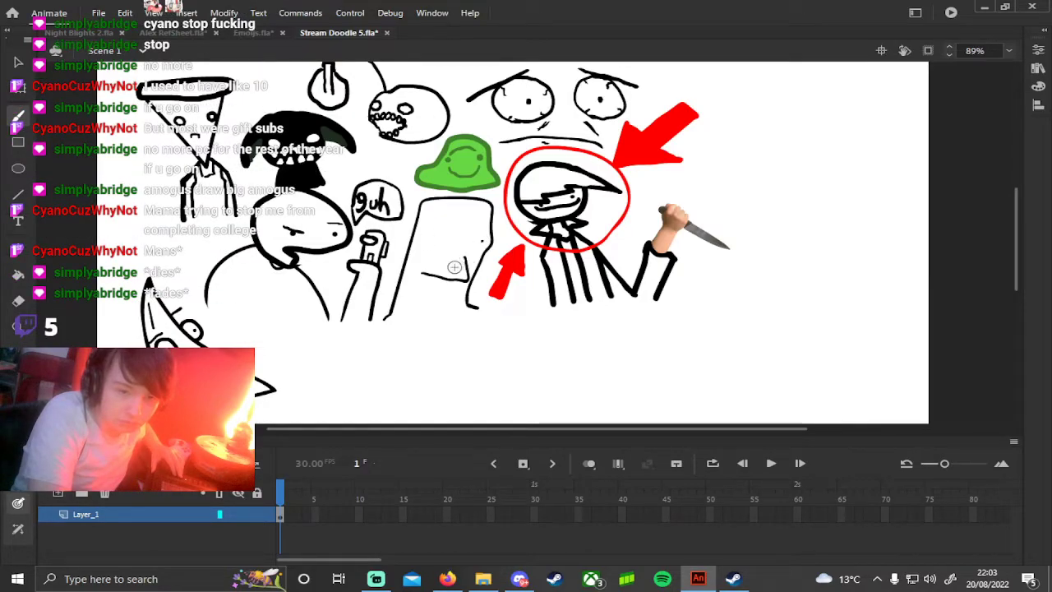
pyautogui.hotkey('ctrl', 'z')
pyautogui.hotkey('ctrl', 'z')
pyautogui.hotkey('ctrl', 'z')
# Step: Draw two round eyes on the blocky head and fill in large black pupils with small white highlights
pyautogui.moveTo(475, 225)
pyautogui.mouseDown()
pyautogui.moveTo(425, 243)
pyautogui.moveTo(454, 240)
pyautogui.mouseUp()
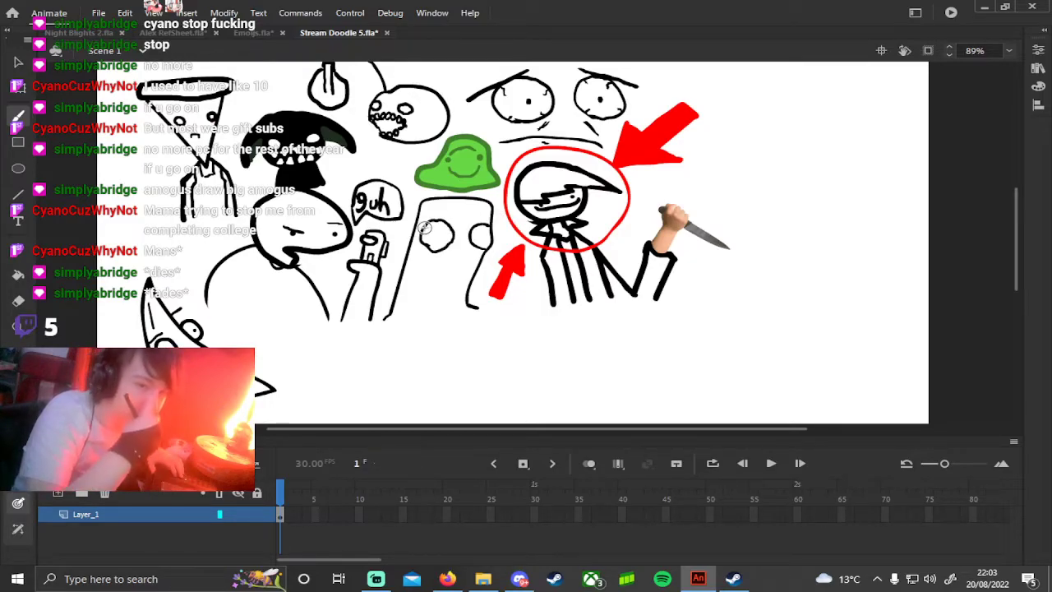
pyautogui.hotkey('ctrl', 'z')
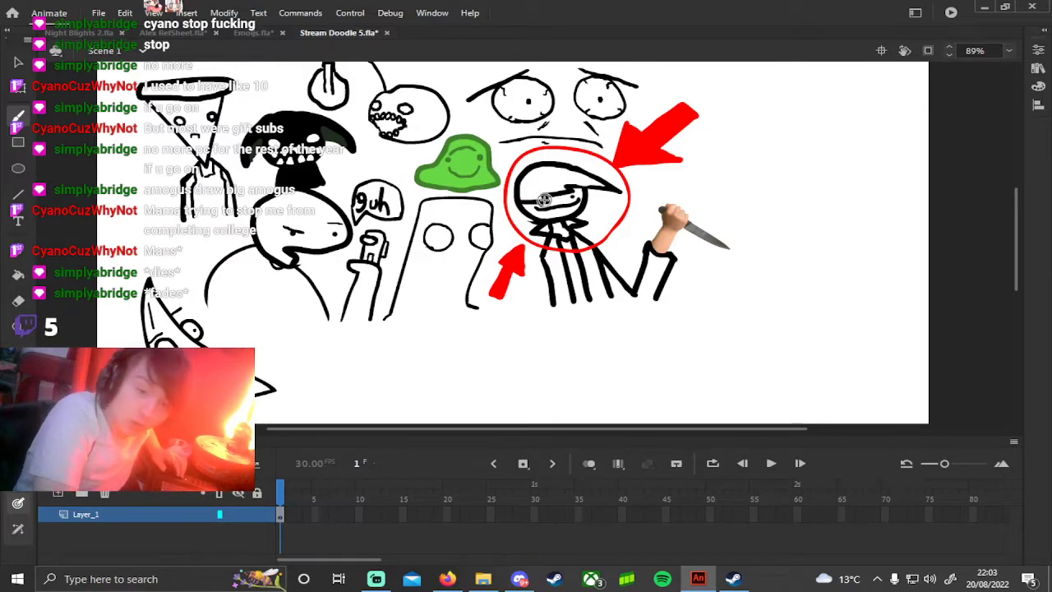
pyautogui.click(439, 238)
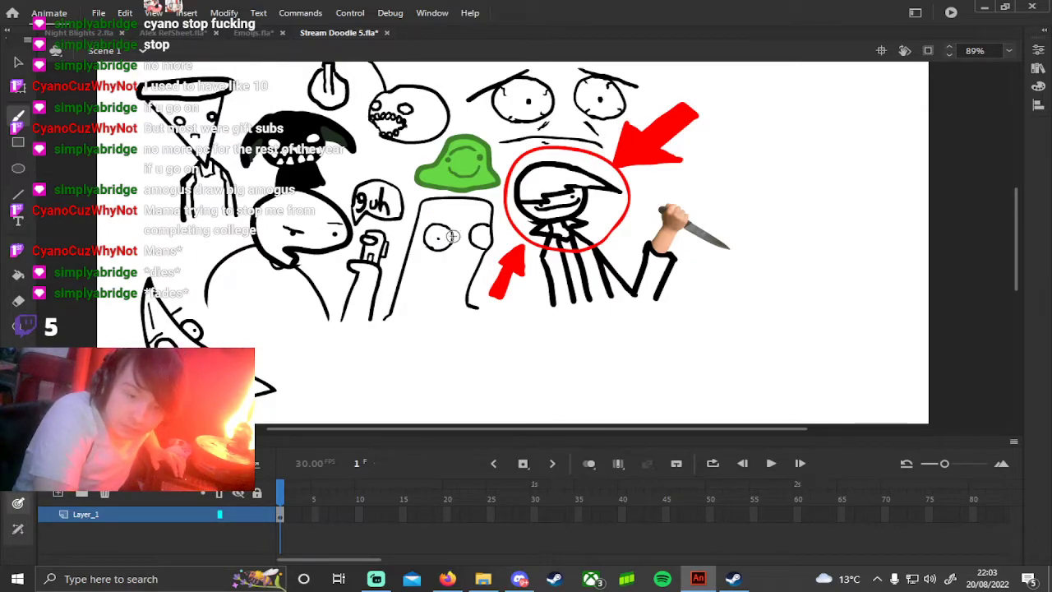
pyautogui.moveTo(436, 243); pyautogui.dragTo(437, 230)
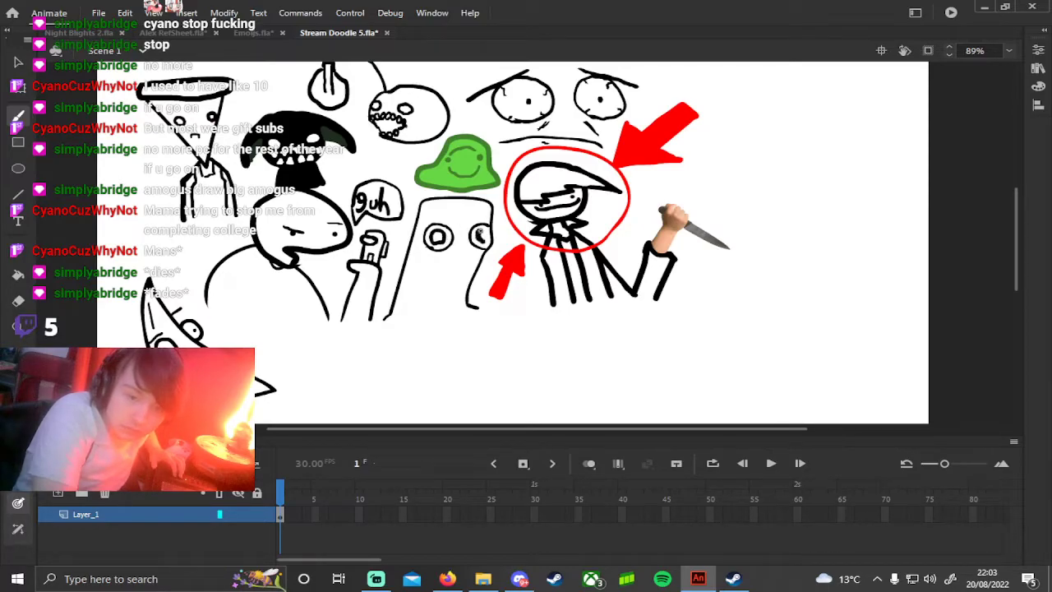
pyautogui.moveTo(442, 232); pyautogui.dragTo(435, 237)
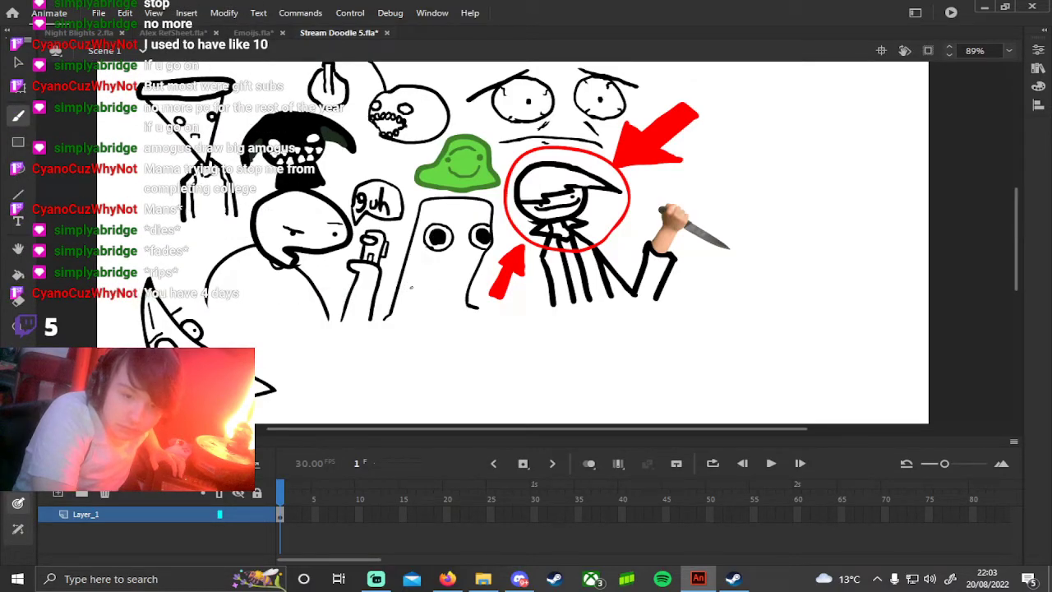
# Step: Draw a long nose line, a flat mouth and a brow line on the blocky head
pyautogui.moveTo(459, 284)
pyautogui.mouseDown()
pyautogui.moveTo(469, 282)
pyautogui.moveTo(462, 266)
pyautogui.mouseUp()
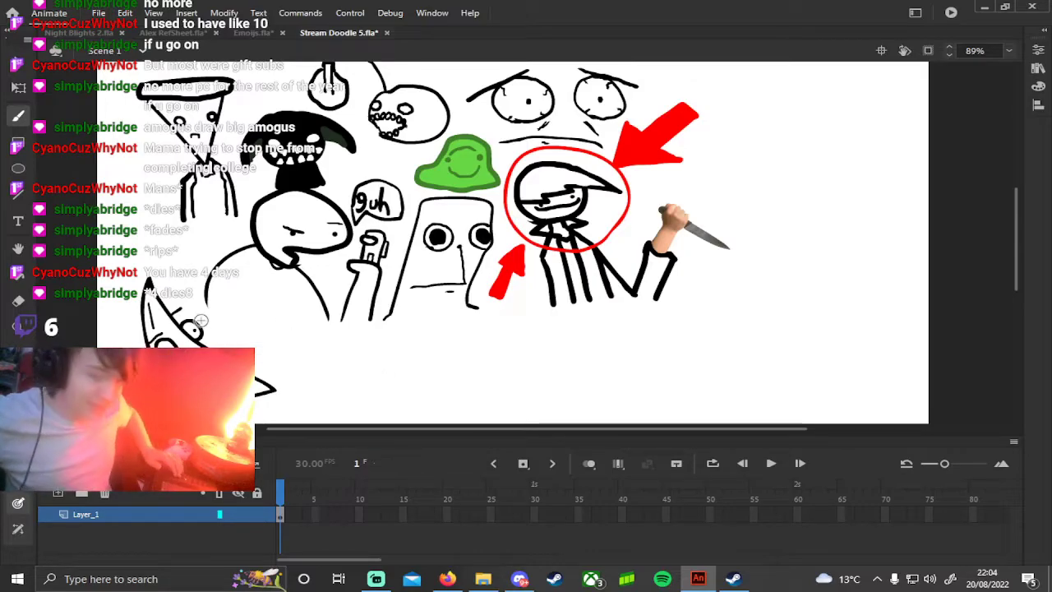
pyautogui.moveTo(437, 245)
pyautogui.mouseDown()
pyautogui.moveTo(467, 276)
pyautogui.moveTo(477, 262)
pyautogui.moveTo(473, 230)
pyautogui.mouseUp()
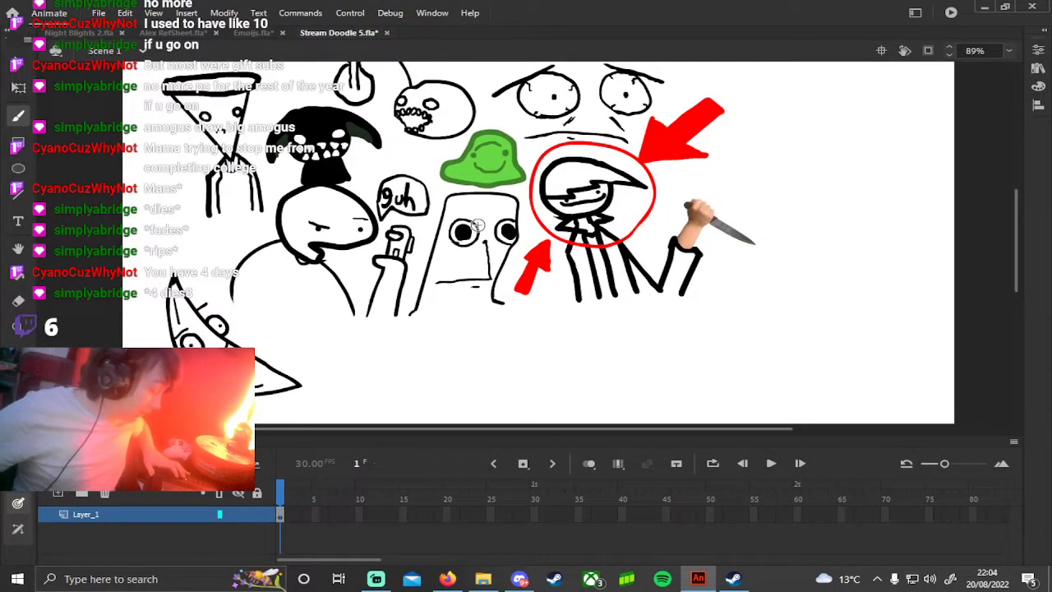
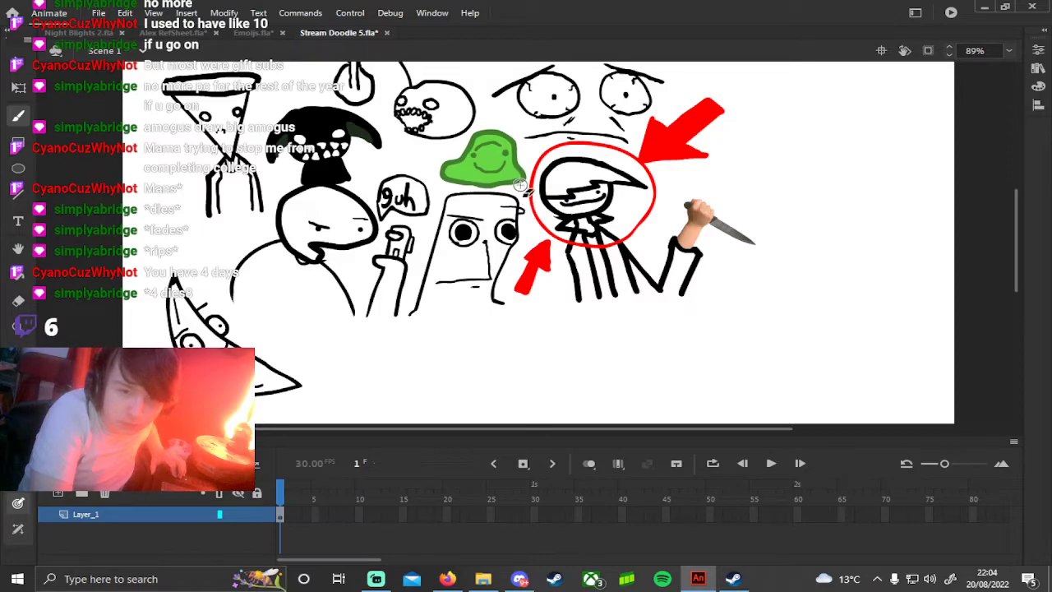
# Step: Erase the long nose line and the flat mouth from the blocky head
pyautogui.press('e')
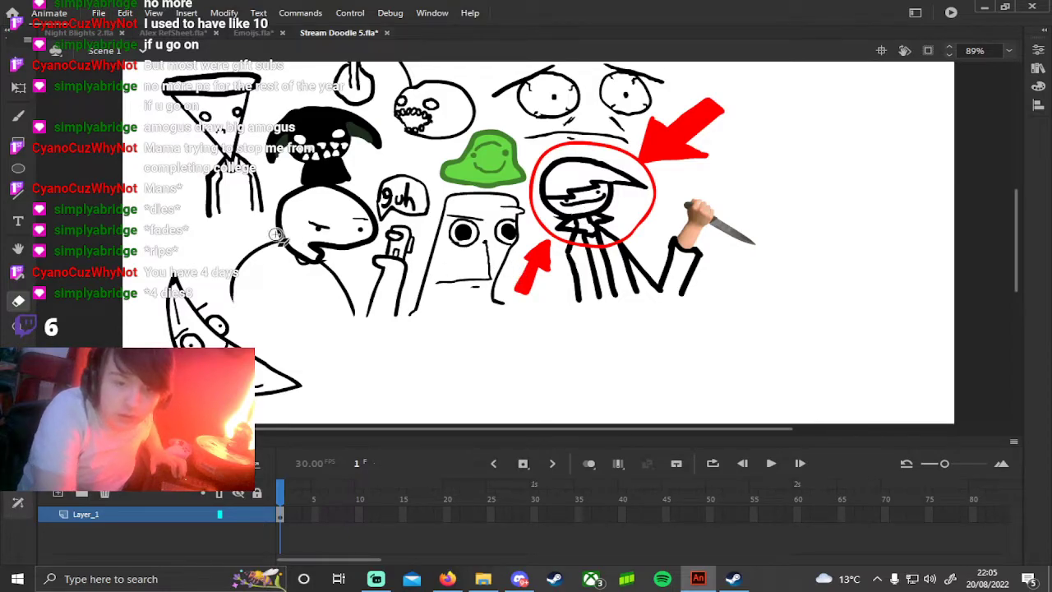
pyautogui.press('b')
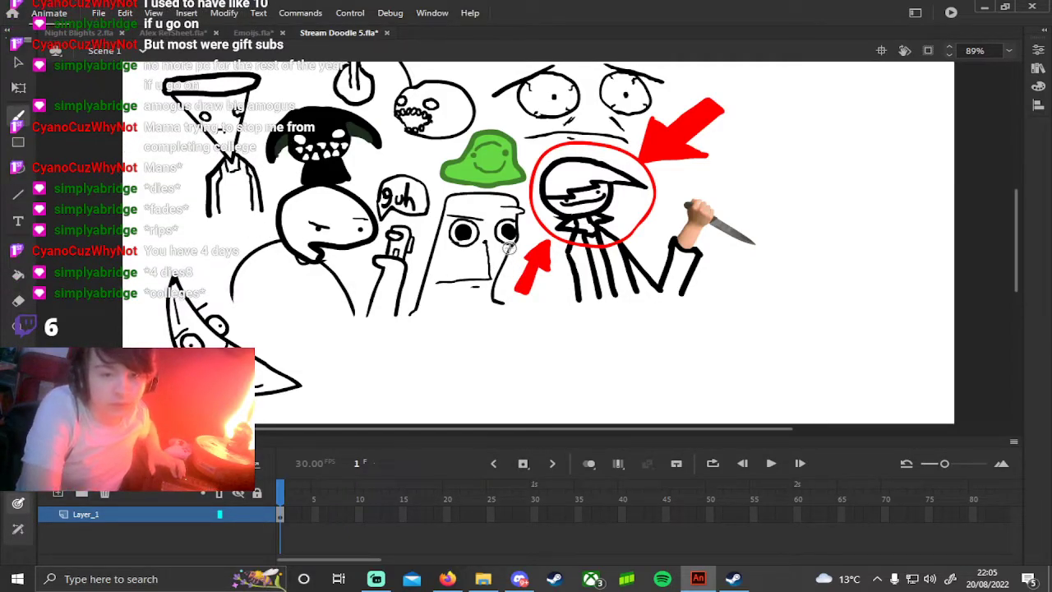
pyautogui.press('e')
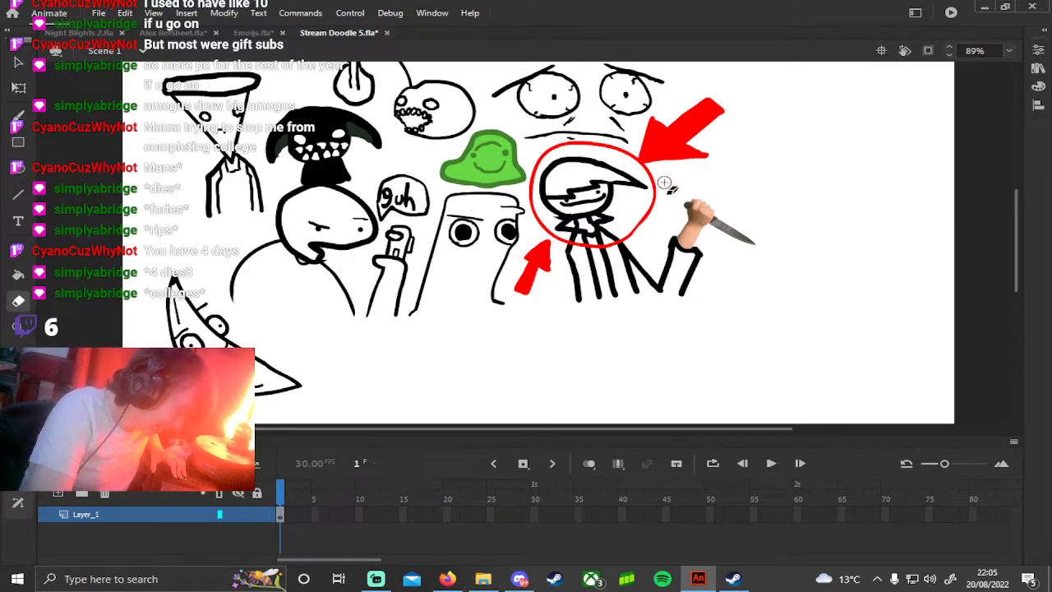
# Step: Redraw the blocky head's face with a bulging nose and a curved frown, undoing the first straight mouth and erasing overlapping lines
pyautogui.click(18, 115)
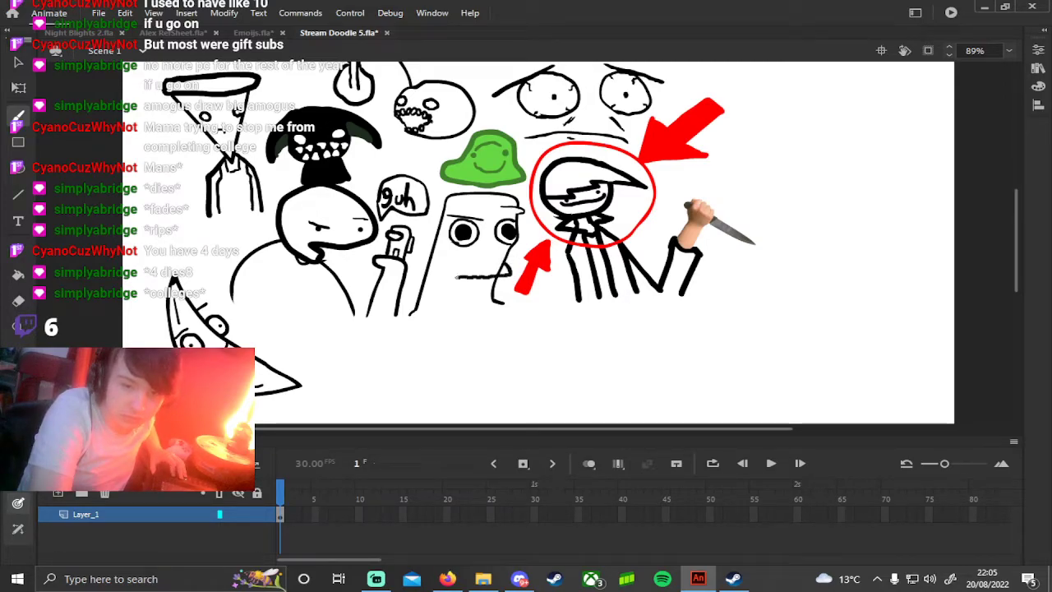
pyautogui.hotkey('ctrl', 'z')
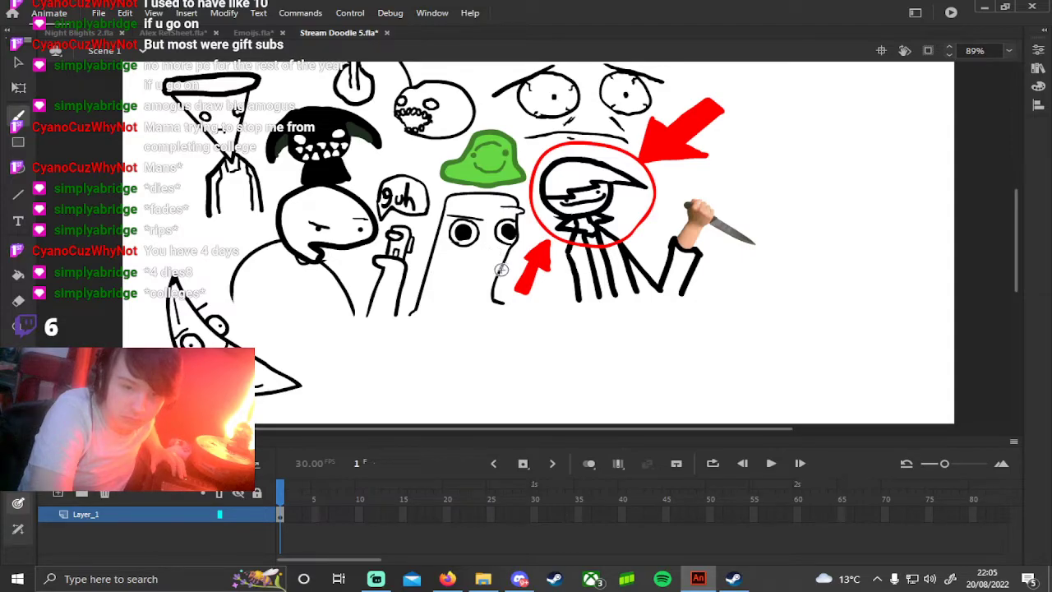
pyautogui.moveTo(464, 276)
pyautogui.mouseDown()
pyautogui.moveTo(444, 283)
pyautogui.moveTo(493, 276)
pyautogui.mouseUp()
pyautogui.press('e')
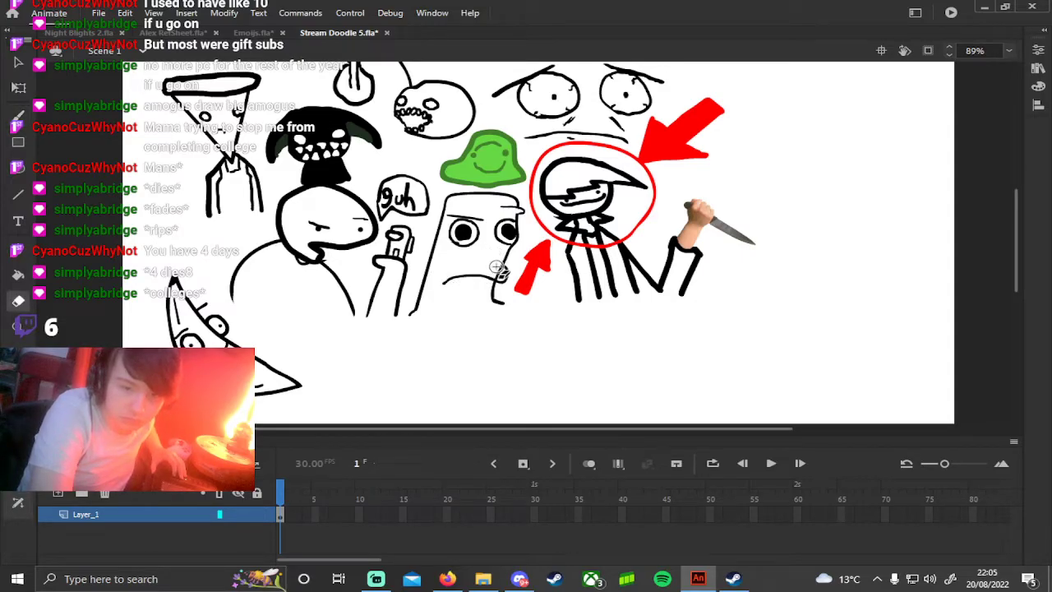
# Step: Add short branching strokes at both lower ends of the blocky head's outline and save the document
pyautogui.click(21, 115)
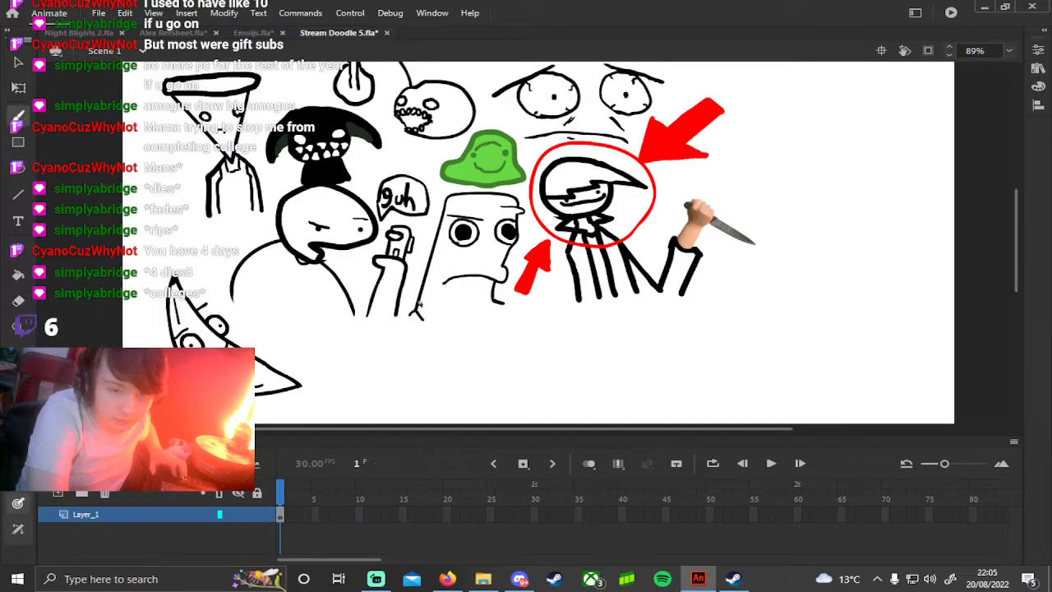
pyautogui.moveTo(493, 295); pyautogui.dragTo(482, 312)
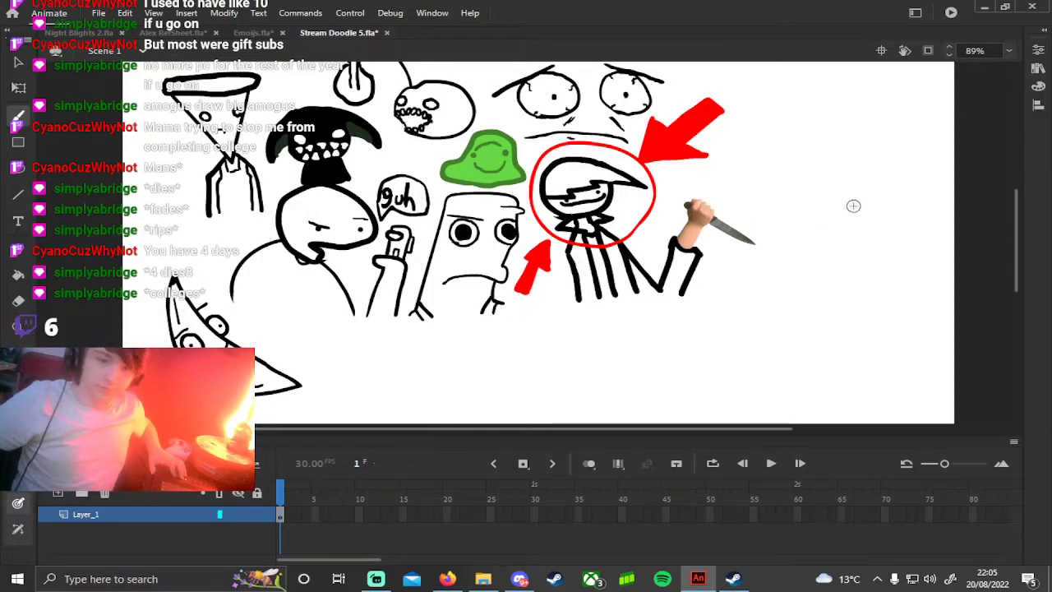
pyautogui.moveTo(482, 173)
pyautogui.mouseDown()
pyautogui.moveTo(509, 265)
pyautogui.moveTo(389, 118)
pyautogui.mouseUp()
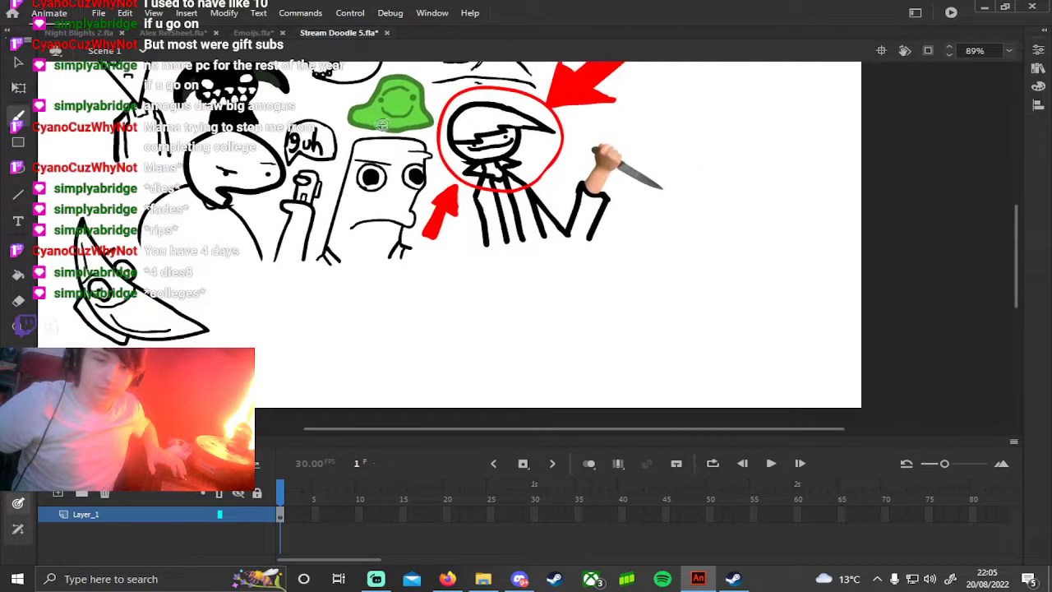
pyautogui.click(113, 13)
pyautogui.click(140, 110)
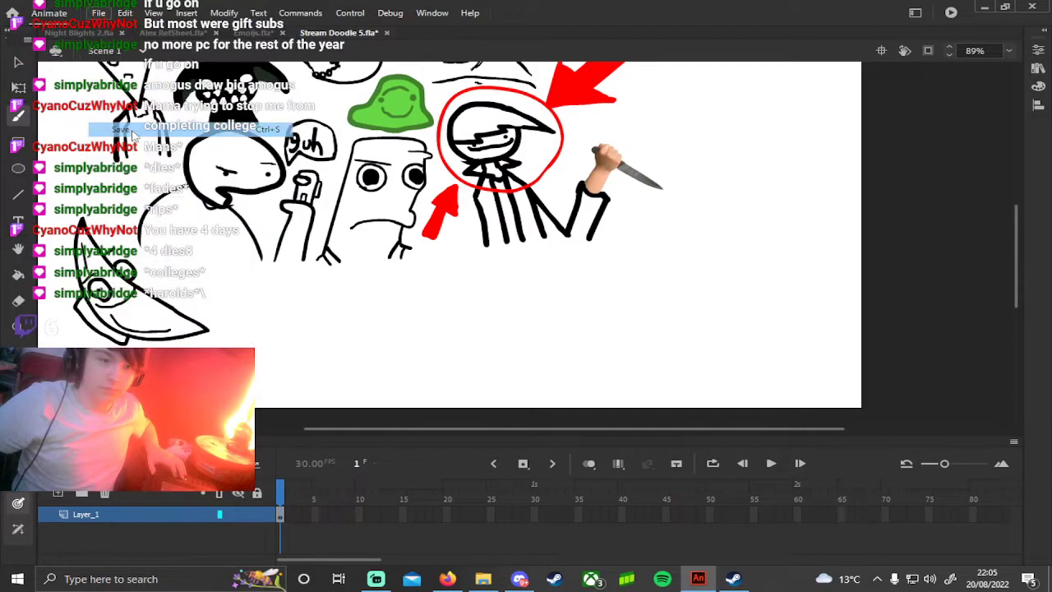
pyautogui.moveTo(143, 134)
pyautogui.mouseDown()
pyautogui.moveTo(366, 198)
pyautogui.moveTo(307, 197)
pyautogui.moveTo(280, 228)
pyautogui.moveTo(392, 219)
pyautogui.moveTo(311, 202)
pyautogui.moveTo(438, 192)
pyautogui.moveTo(357, 179)
pyautogui.moveTo(366, 153)
pyautogui.mouseUp()
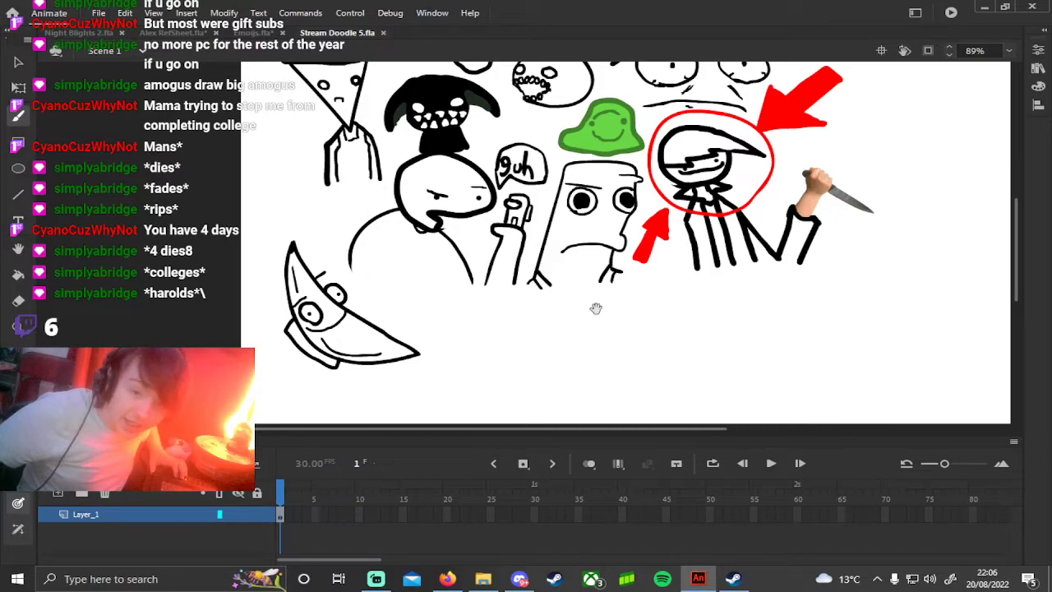
pyautogui.moveTo(596, 308); pyautogui.dragTo(495, 260)
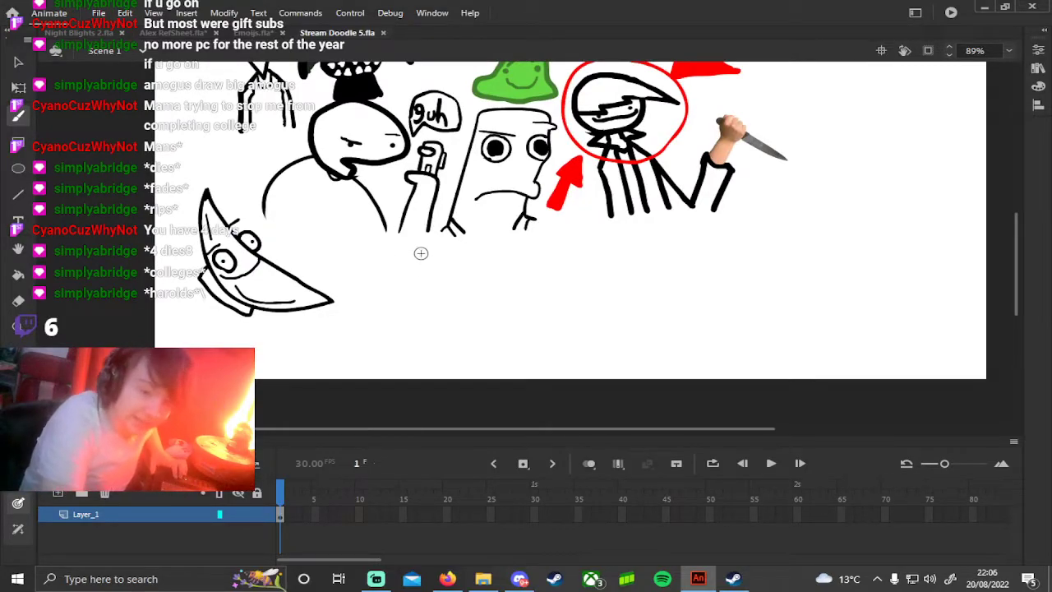
pyautogui.moveTo(397, 295); pyautogui.dragTo(375, 289)
pyautogui.moveTo(404, 244)
pyautogui.mouseDown()
pyautogui.moveTo(431, 264)
pyautogui.moveTo(433, 291)
pyautogui.moveTo(385, 305)
pyautogui.mouseUp()
pyautogui.moveTo(418, 273)
pyautogui.mouseDown()
pyautogui.moveTo(383, 270)
pyautogui.moveTo(428, 278)
pyautogui.mouseUp()
pyautogui.hotkey('ctrl', 'z')
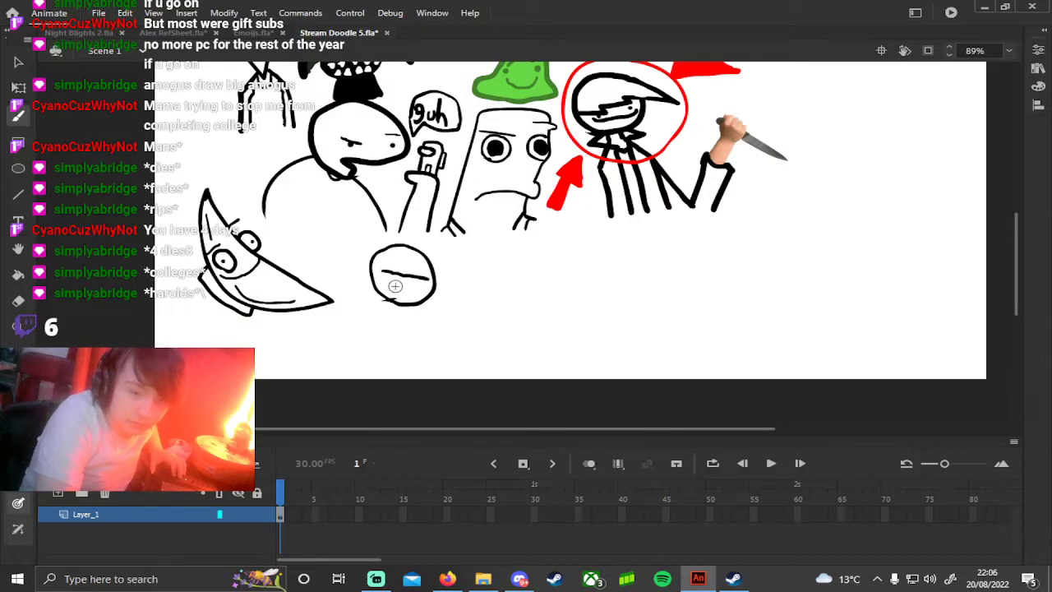
pyautogui.hotkey('ctrl', 'z')
pyautogui.hotkey('ctrl', 'z')
pyautogui.hotkey('ctrl', 'z')
pyautogui.hotkey('ctrl', 'z')
pyautogui.hotkey('ctrl', 'z')
pyautogui.hotkey('ctrl', 'z')
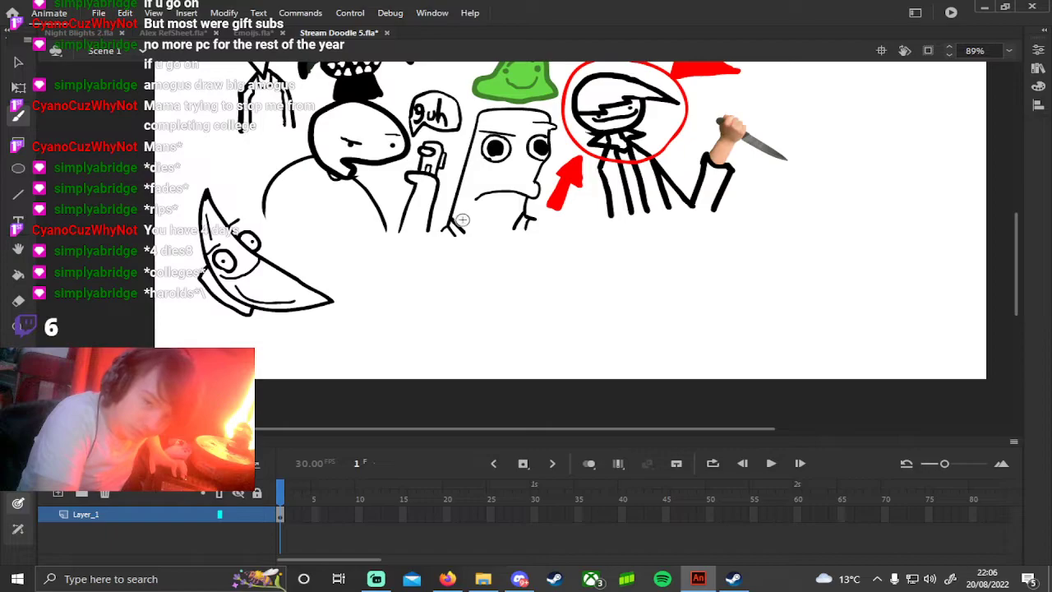
# Step: Draw a round face beside the banana with two dot eyes and a wide flat mouth, undoing stray strokes
pyautogui.moveTo(380, 316)
pyautogui.mouseDown()
pyautogui.moveTo(361, 298)
pyautogui.moveTo(376, 266)
pyautogui.moveTo(416, 263)
pyautogui.moveTo(415, 324)
pyautogui.mouseUp()
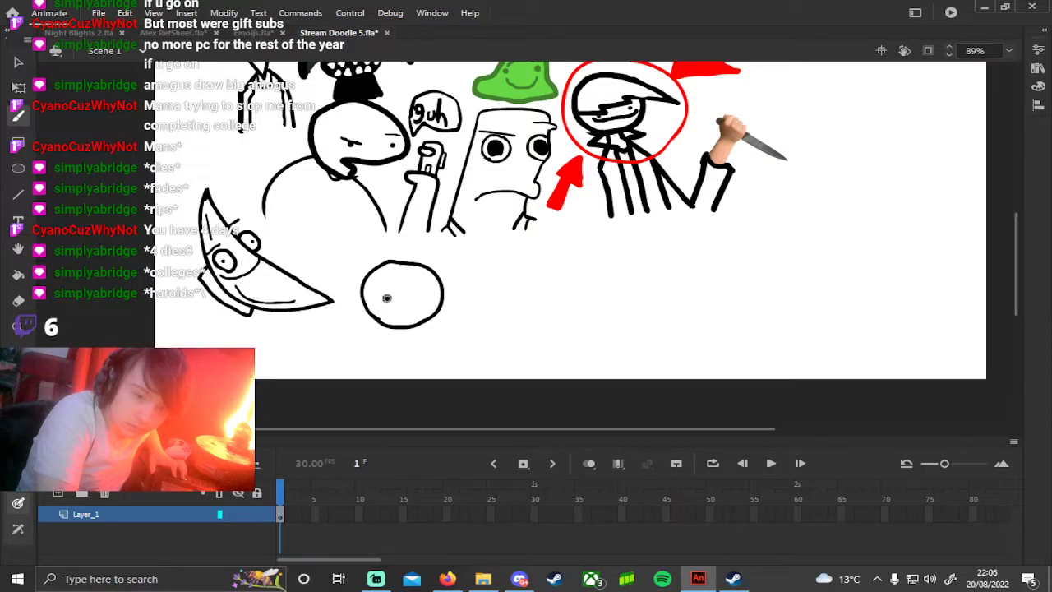
pyautogui.click(427, 296)
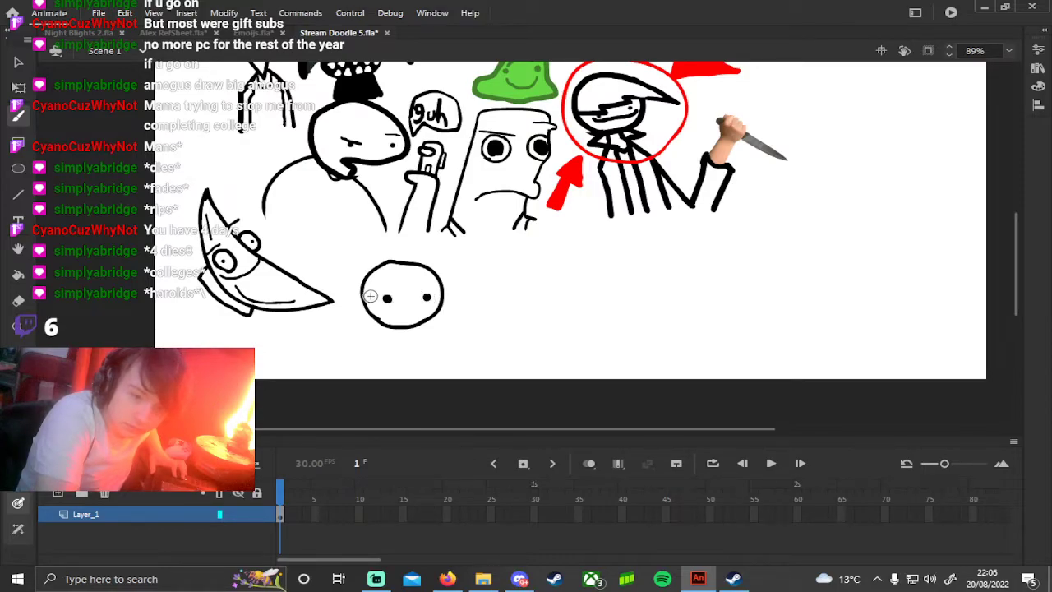
pyautogui.hotkey('ctrl', 'z')
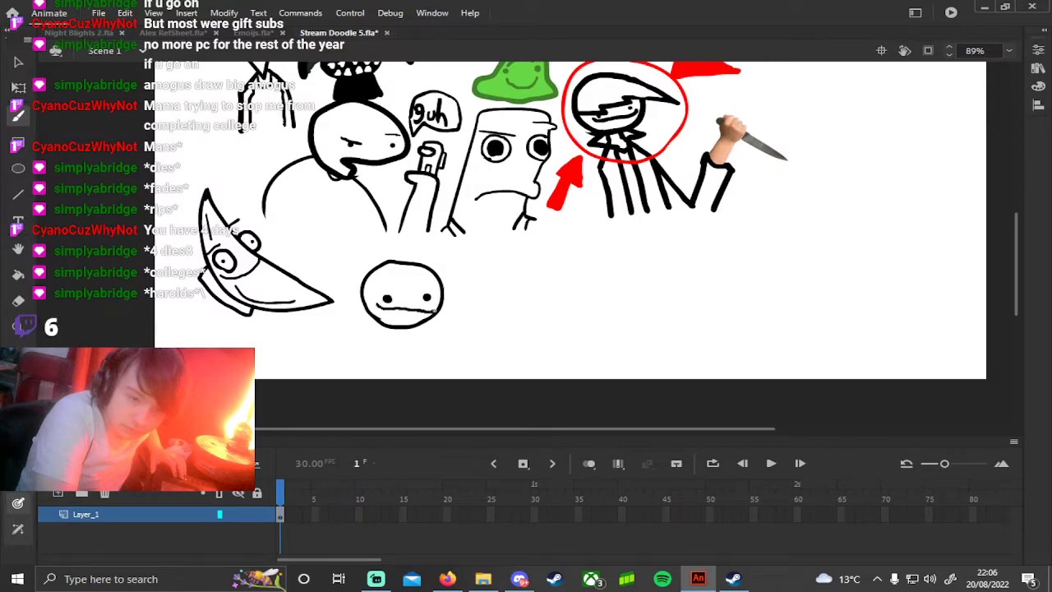
pyautogui.hotkey('ctrl', 'z')
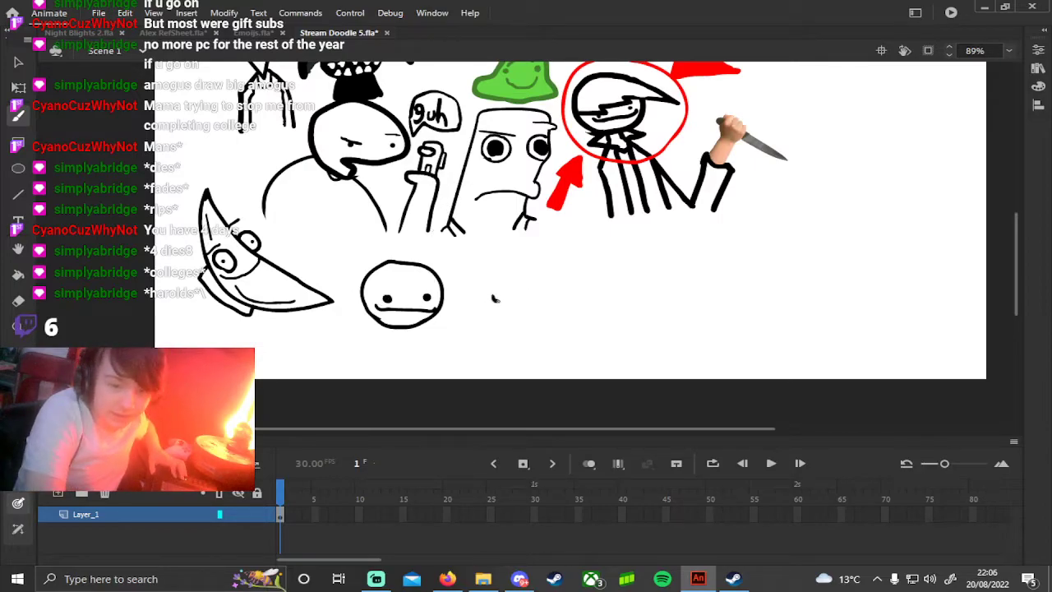
pyautogui.moveTo(554, 301); pyautogui.dragTo(555, 298)
pyautogui.click(503, 289)
pyautogui.click(543, 292)
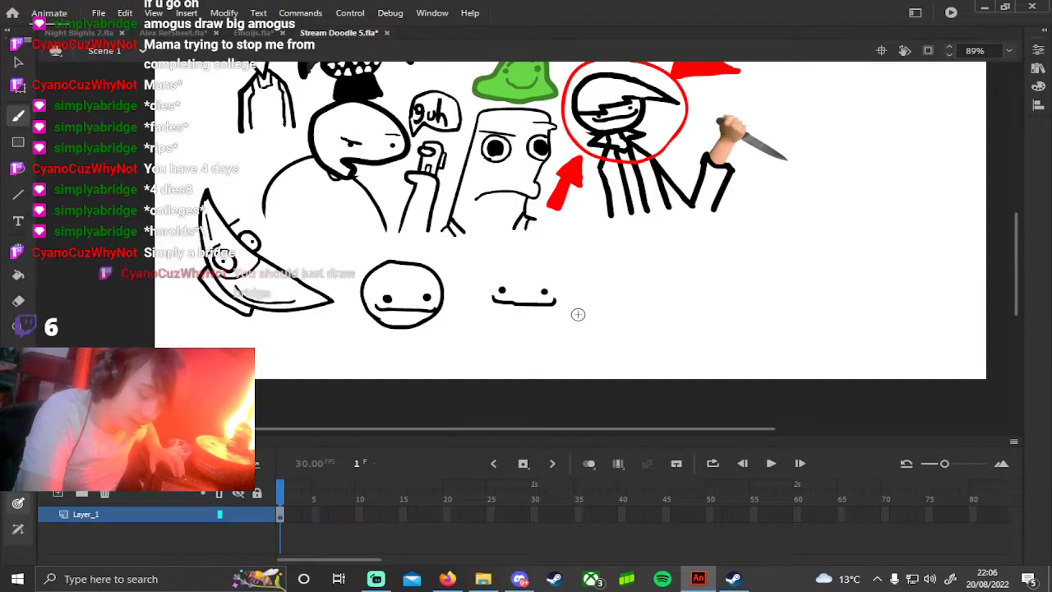
pyautogui.hotkey('ctrl', 'z')
pyautogui.hotkey('ctrl', 'z')
pyautogui.hotkey('ctrl', 'z')
# Step: Draw a simple bridge with support beams between two cliff edges and a small black-headed stick figure standing on it
pyautogui.moveTo(454, 325)
pyautogui.mouseDown()
pyautogui.moveTo(495, 330)
pyautogui.moveTo(493, 387)
pyautogui.mouseUp()
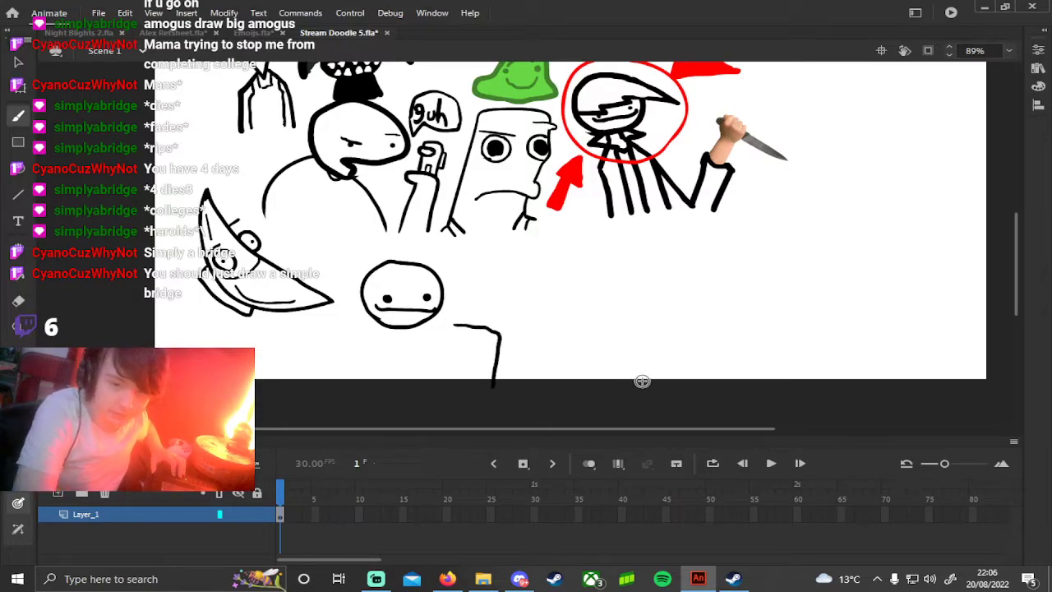
pyautogui.moveTo(689, 340); pyautogui.dragTo(704, 344)
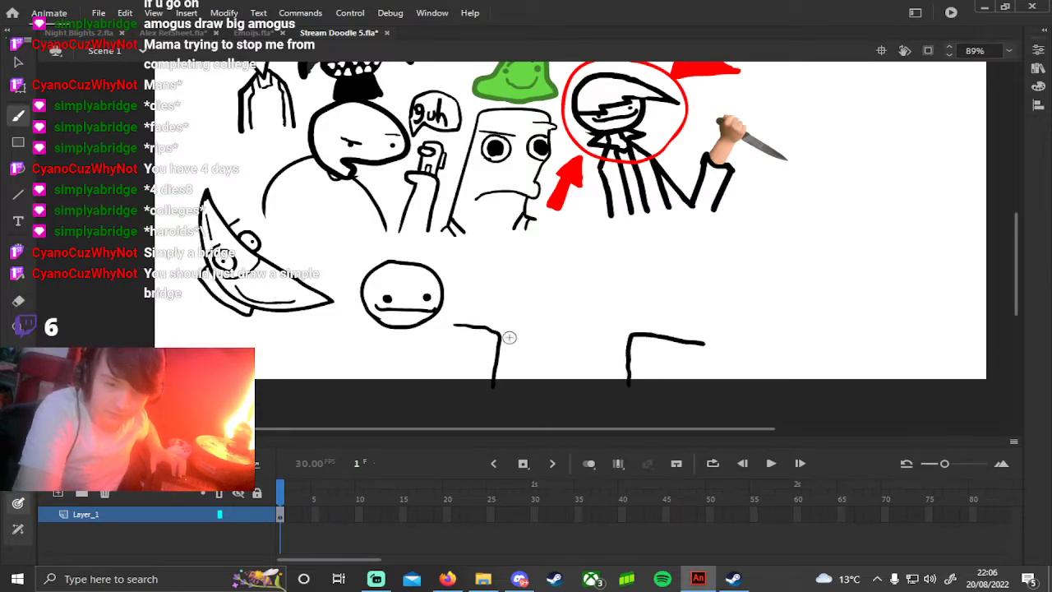
pyautogui.moveTo(623, 338); pyautogui.dragTo(629, 337)
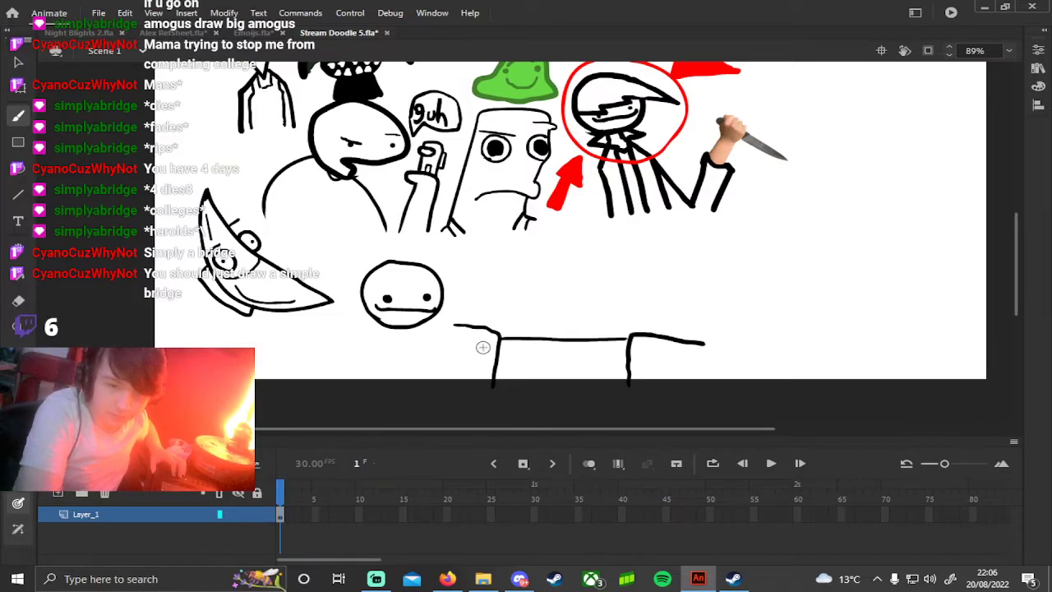
pyautogui.moveTo(524, 354); pyautogui.dragTo(626, 355)
pyautogui.moveTo(498, 372); pyautogui.dragTo(523, 362)
pyautogui.moveTo(607, 355); pyautogui.dragTo(626, 372)
pyautogui.moveTo(554, 357)
pyautogui.mouseDown()
pyautogui.moveTo(554, 379)
pyautogui.moveTo(569, 388)
pyautogui.mouseUp()
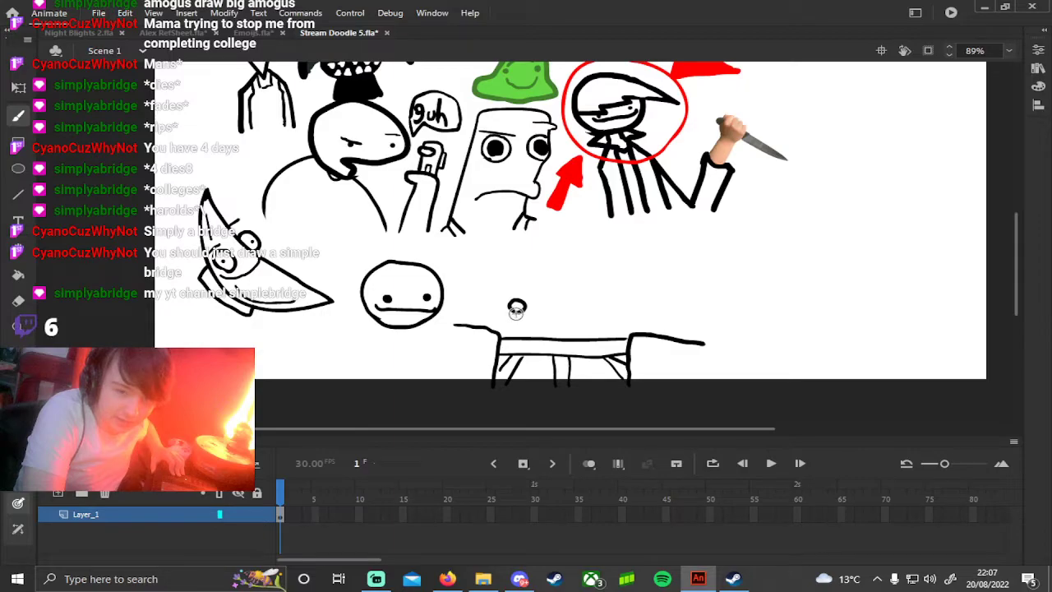
pyautogui.moveTo(515, 316); pyautogui.dragTo(509, 329)
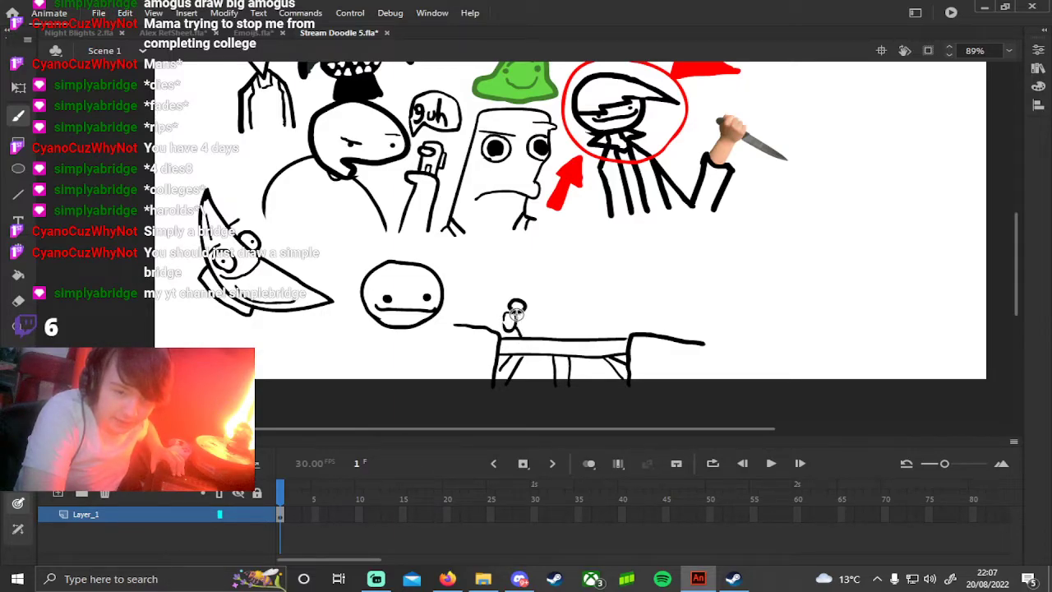
pyautogui.moveTo(518, 315); pyautogui.dragTo(528, 324)
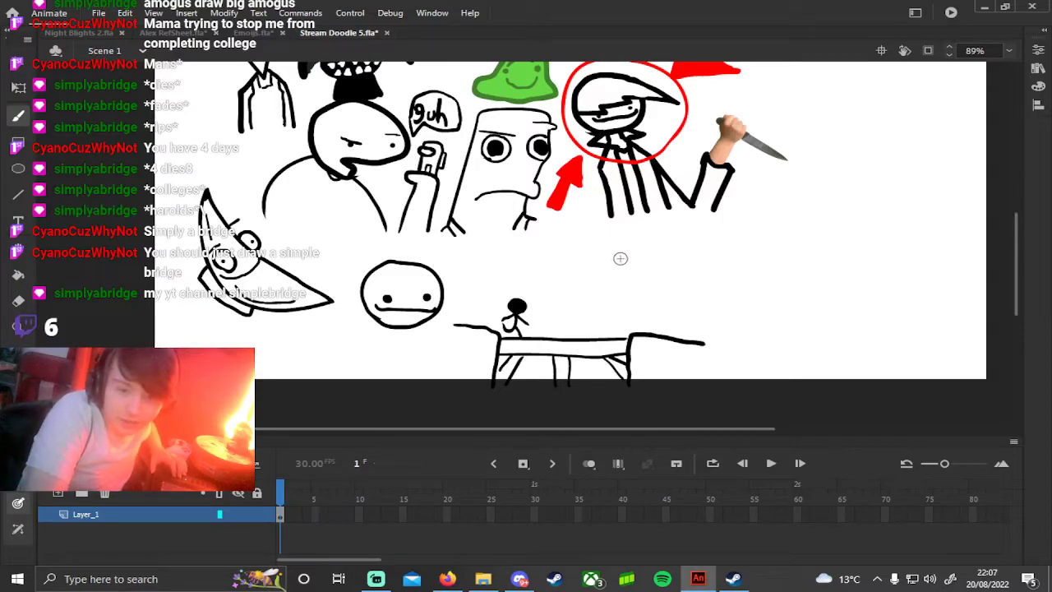
# Step: Draw a falling black-outlined rock above the bridge and surround it with an orange flame trail and sparks
pyautogui.moveTo(617, 262); pyautogui.dragTo(620, 279)
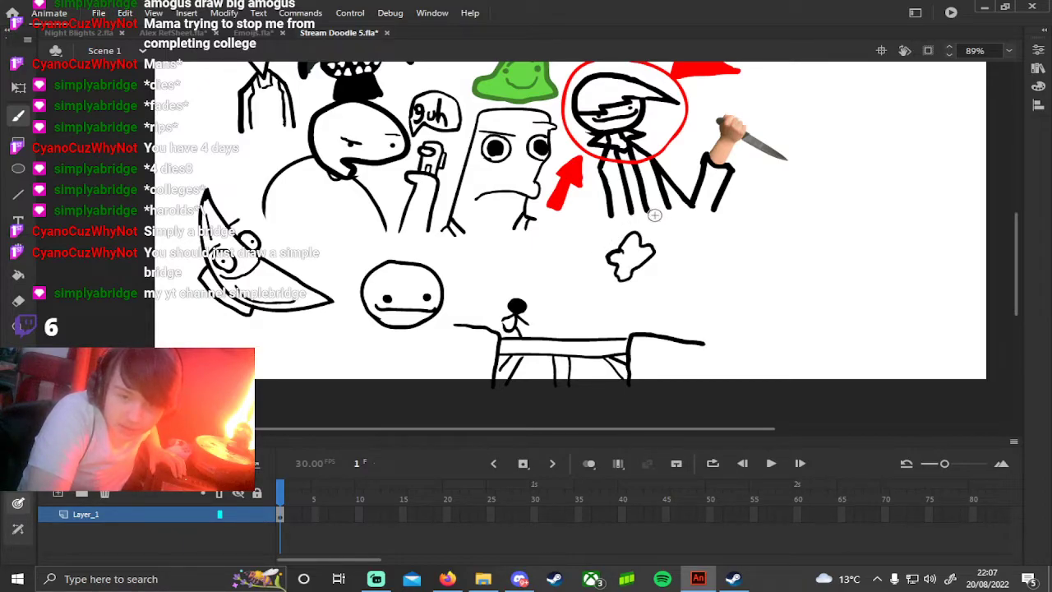
pyautogui.click(18, 381)
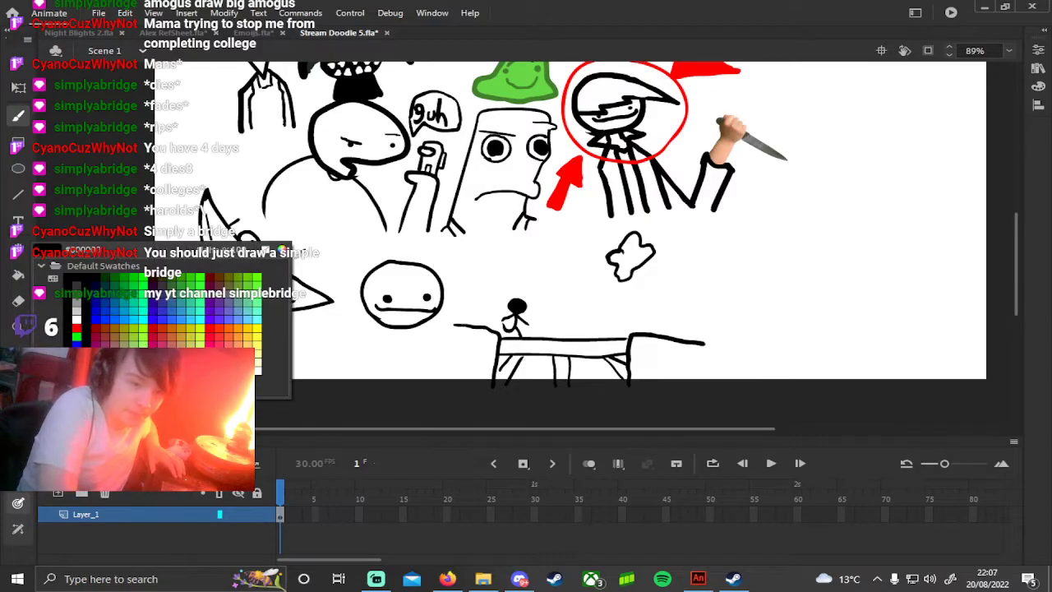
pyautogui.click(240, 324)
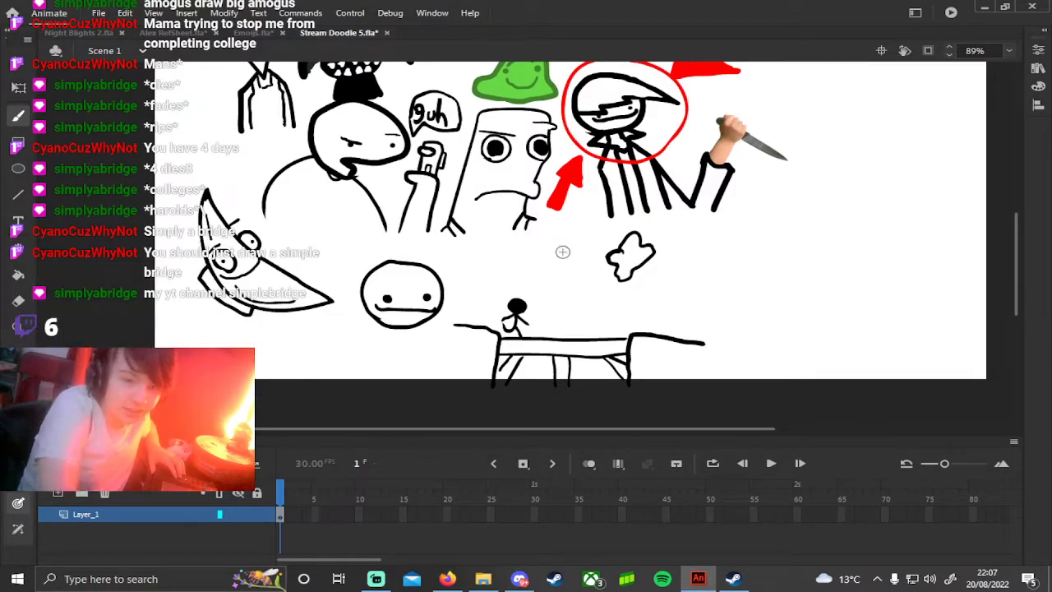
pyautogui.moveTo(604, 259)
pyautogui.mouseDown()
pyautogui.moveTo(613, 282)
pyautogui.moveTo(630, 288)
pyautogui.moveTo(657, 263)
pyautogui.mouseUp()
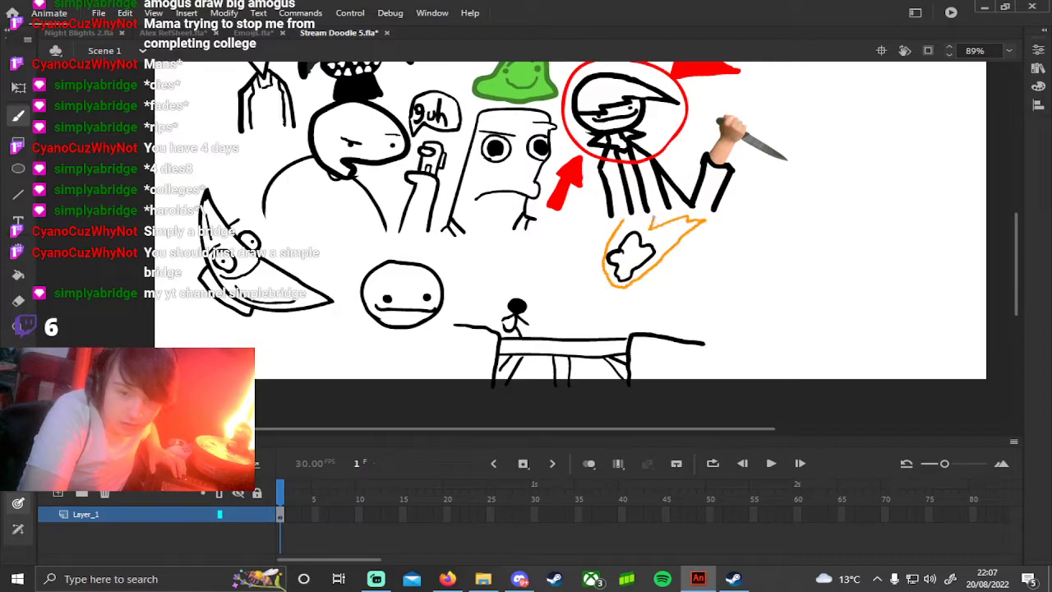
pyautogui.moveTo(629, 258); pyautogui.dragTo(654, 237)
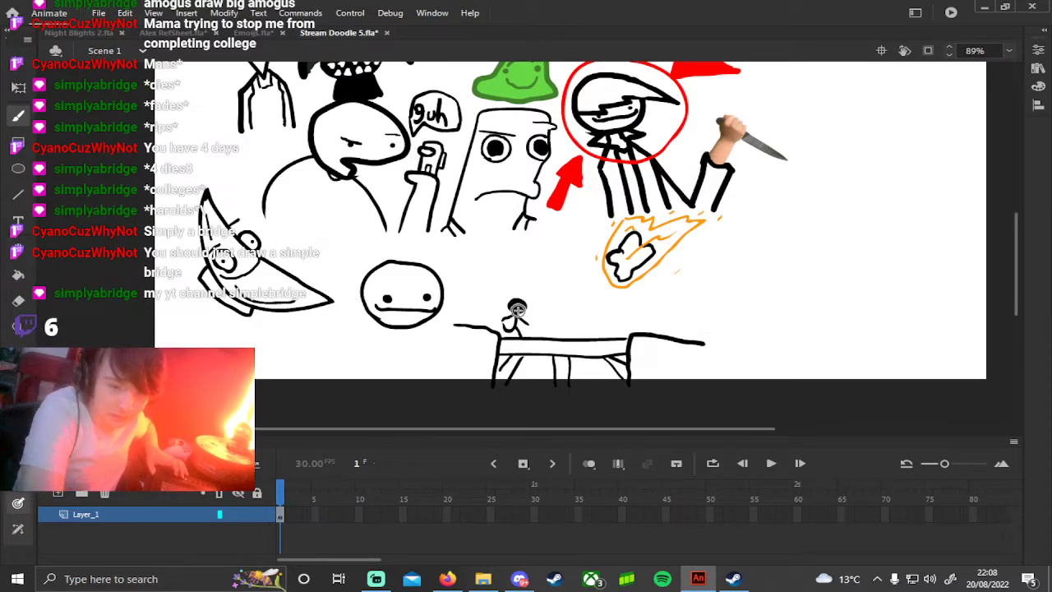
# Step: Paint an orange mouth on the stick figure and add an orange speech bubble reading "Nooo!"
pyautogui.moveTo(522, 305); pyautogui.dragTo(513, 308)
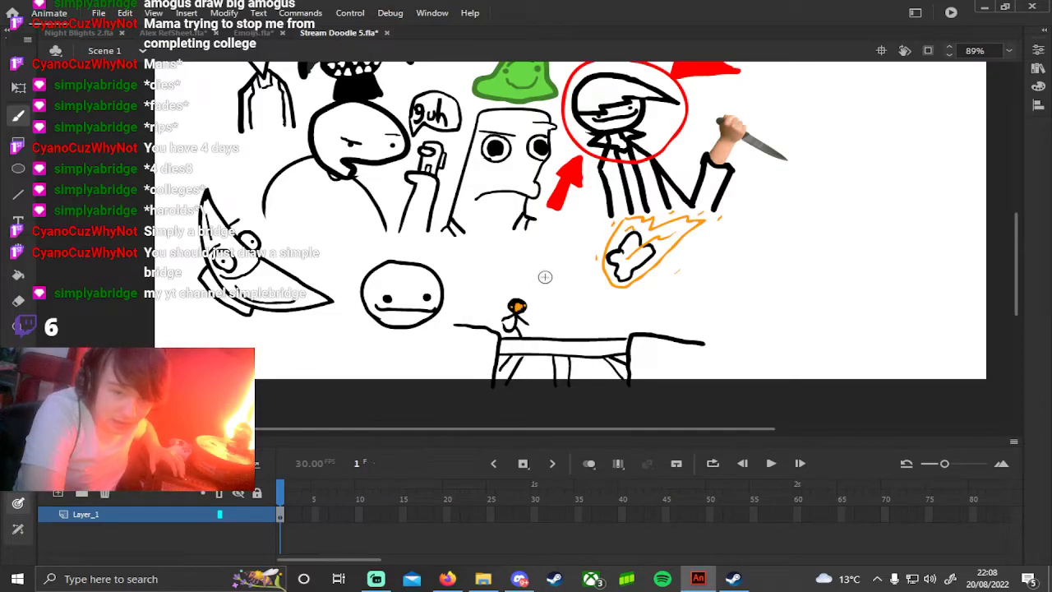
pyautogui.moveTo(525, 297); pyautogui.dragTo(552, 290)
pyautogui.click(553, 293)
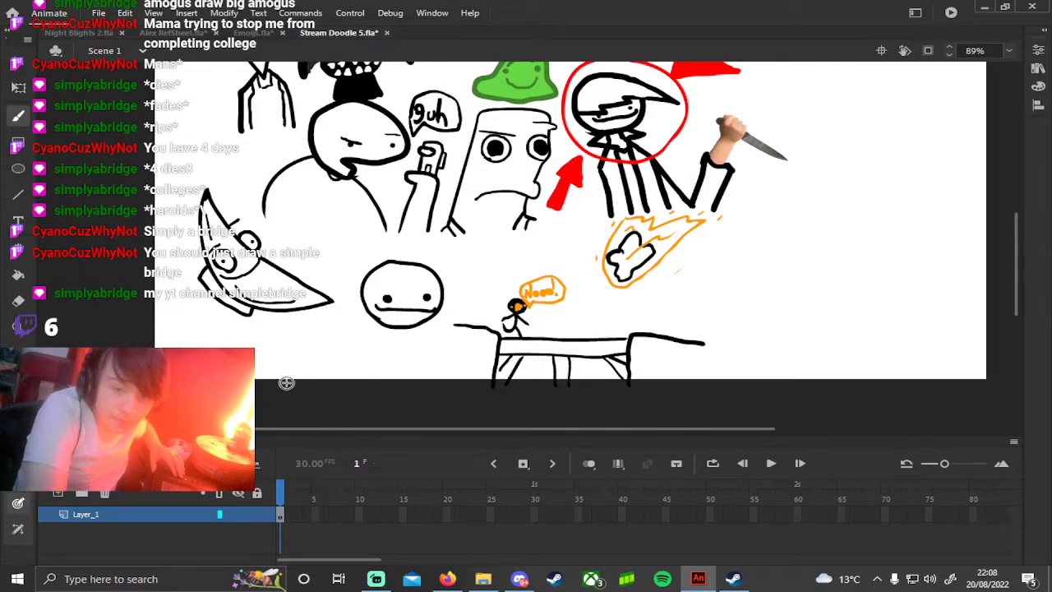
# Step: Draw black snow-capped mountains behind the bridge and add jagged ground lines below both cliff edges
pyautogui.click(18, 394)
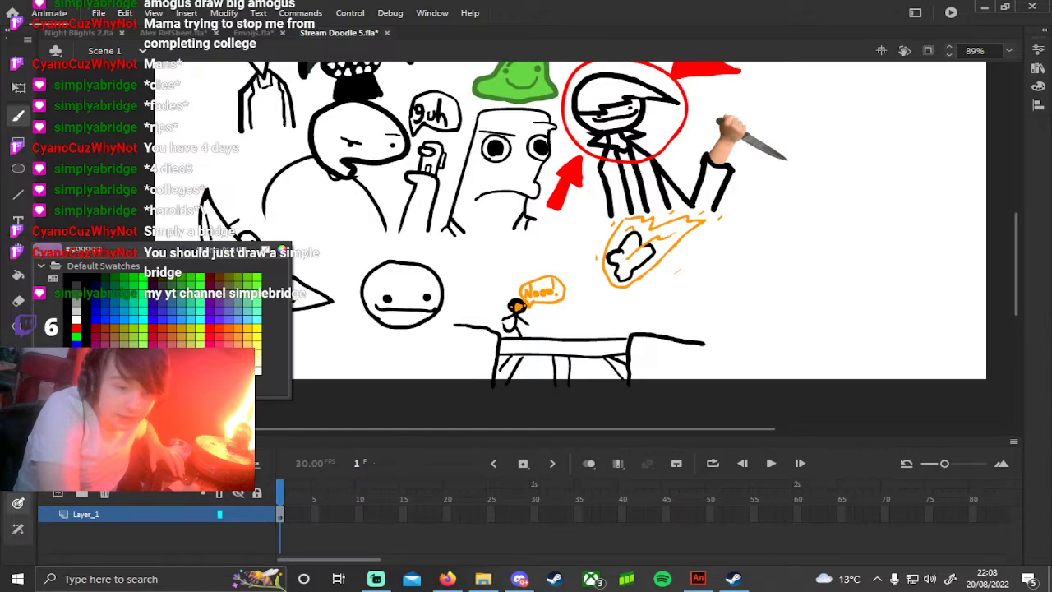
pyautogui.click(66, 350)
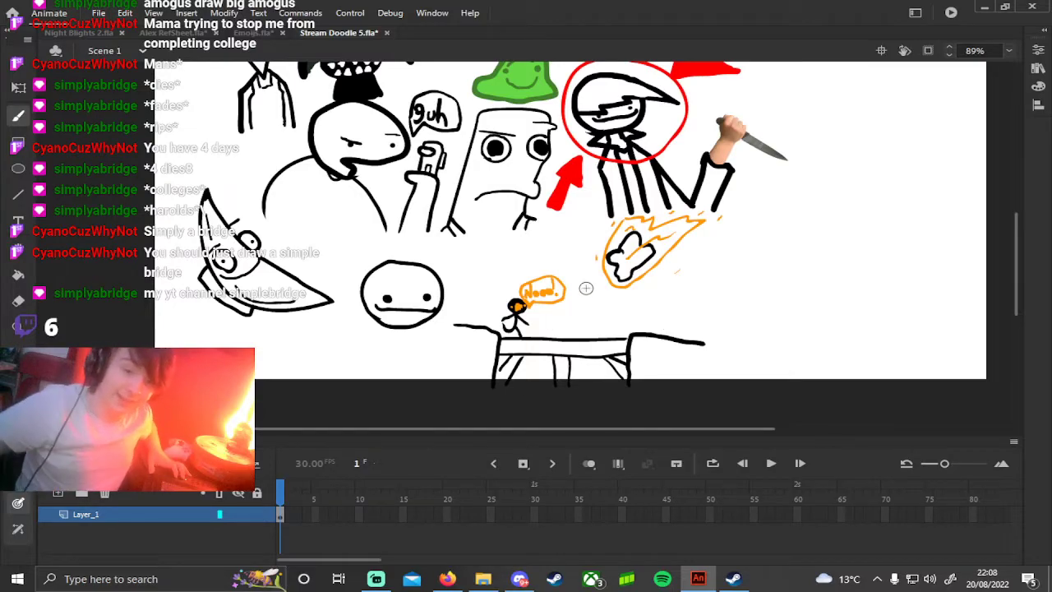
pyautogui.moveTo(503, 269); pyautogui.dragTo(526, 278)
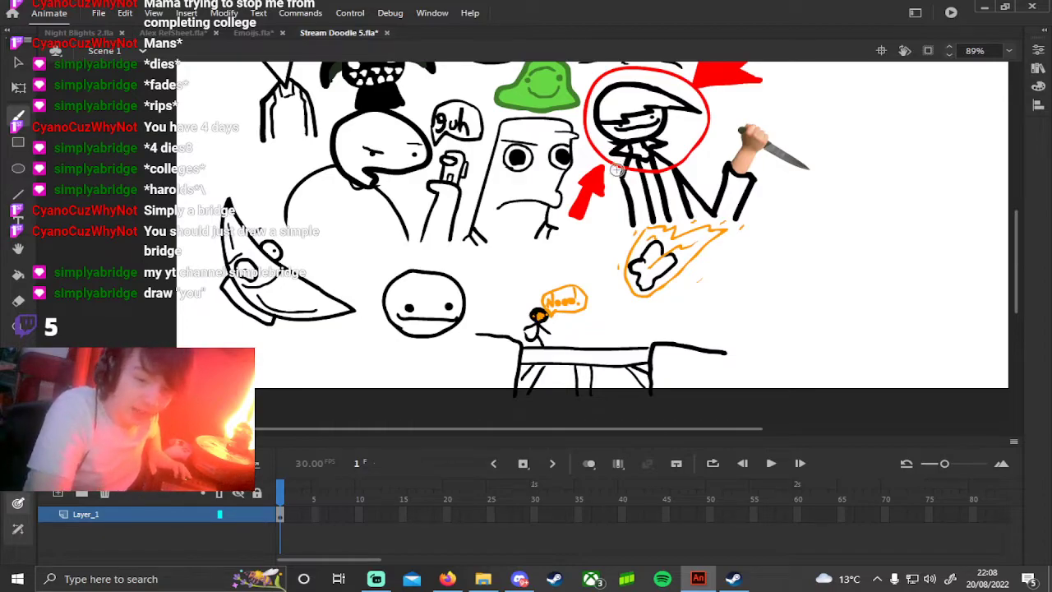
pyautogui.moveTo(502, 289)
pyautogui.mouseDown()
pyautogui.moveTo(571, 247)
pyautogui.moveTo(561, 251)
pyautogui.moveTo(595, 287)
pyautogui.mouseUp()
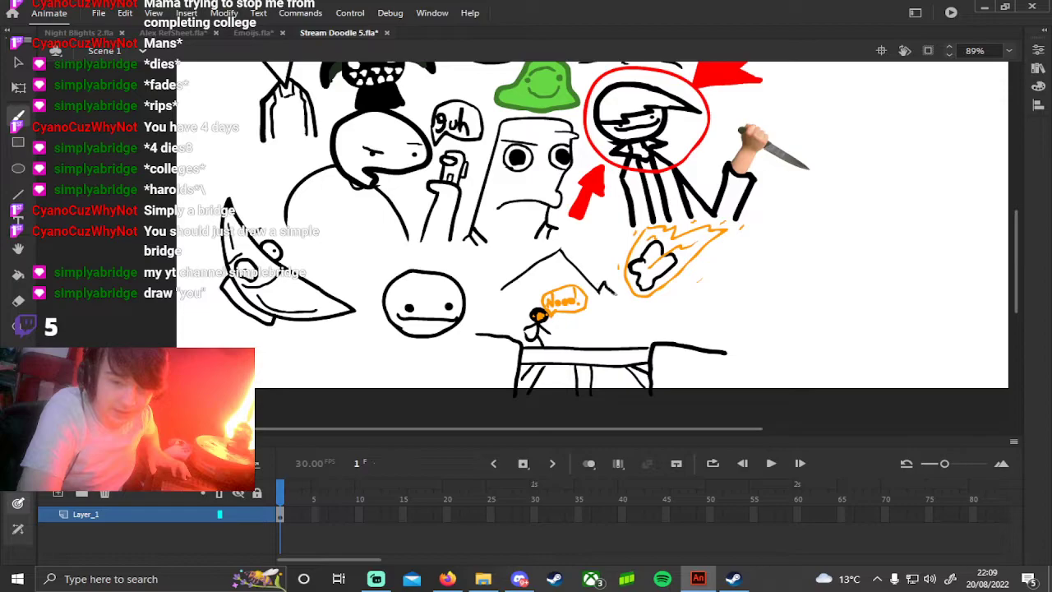
pyautogui.moveTo(618, 298)
pyautogui.mouseDown()
pyautogui.moveTo(644, 323)
pyautogui.moveTo(674, 298)
pyautogui.moveTo(703, 328)
pyautogui.mouseUp()
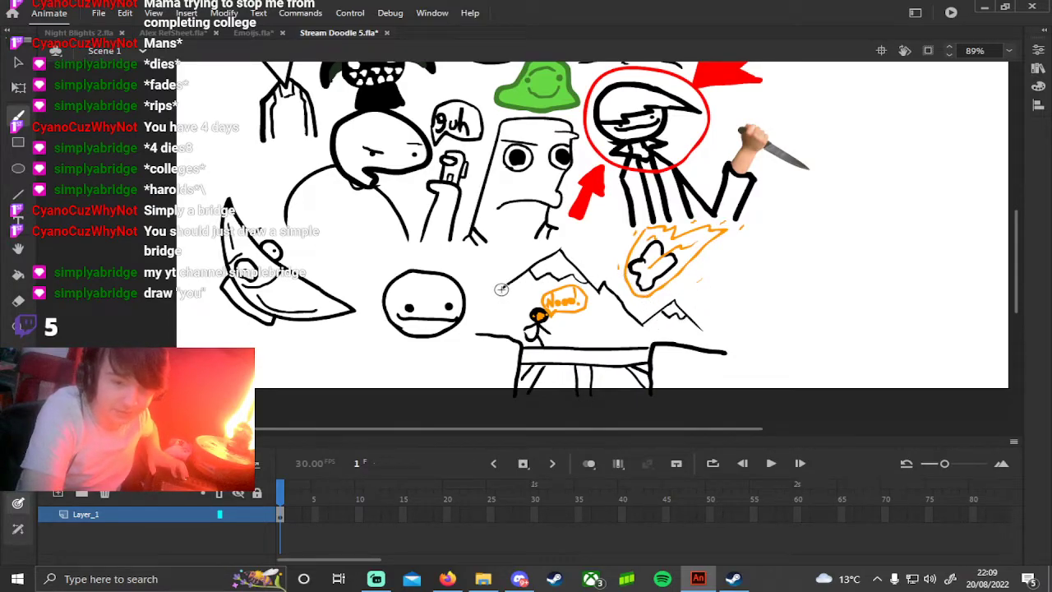
pyautogui.moveTo(494, 287); pyautogui.dragTo(472, 315)
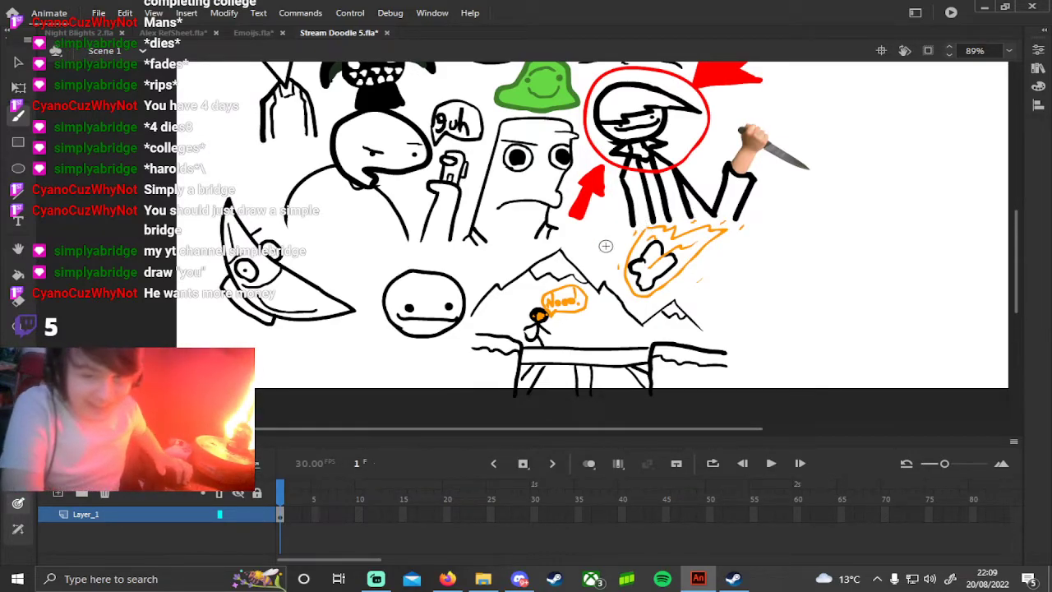
# Step: Draw a thick-outlined round head with two dot eyes and an open jagged mouth below the banana's tip
pyautogui.moveTo(561, 252)
pyautogui.mouseDown()
pyautogui.moveTo(336, 273)
pyautogui.moveTo(857, 252)
pyautogui.mouseUp()
pyautogui.moveTo(726, 311); pyautogui.dragTo(538, 265)
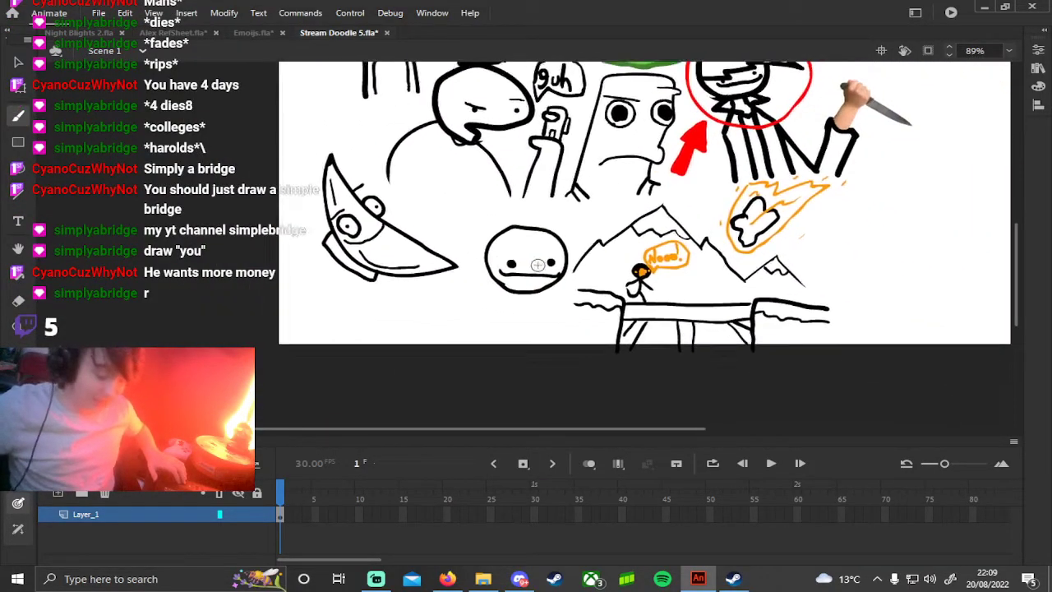
pyautogui.moveTo(452, 334)
pyautogui.mouseDown()
pyautogui.moveTo(420, 328)
pyautogui.moveTo(422, 295)
pyautogui.moveTo(454, 281)
pyautogui.moveTo(488, 300)
pyautogui.moveTo(493, 320)
pyautogui.moveTo(461, 330)
pyautogui.mouseUp()
pyautogui.click(439, 311)
pyautogui.click(475, 307)
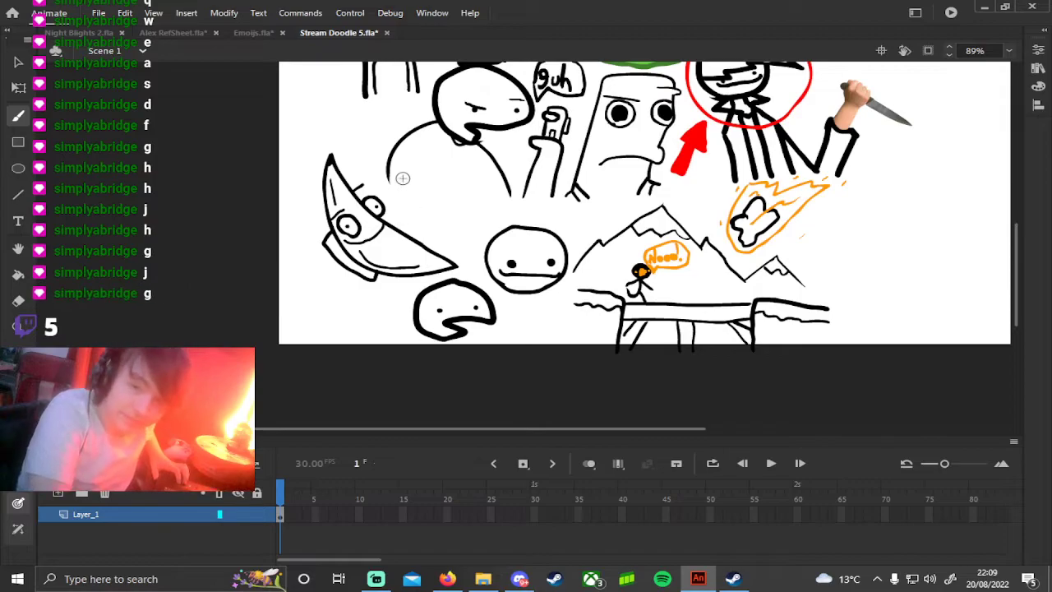
# Step: Draw a round head with a zigzag fringe, dot eyes and a pointed hair tip directly beneath the banana
pyautogui.moveTo(326, 323)
pyautogui.mouseDown()
pyautogui.moveTo(298, 302)
pyautogui.moveTo(312, 278)
pyautogui.moveTo(337, 272)
pyautogui.moveTo(372, 287)
pyautogui.moveTo(374, 311)
pyautogui.moveTo(357, 324)
pyautogui.moveTo(311, 309)
pyautogui.mouseUp()
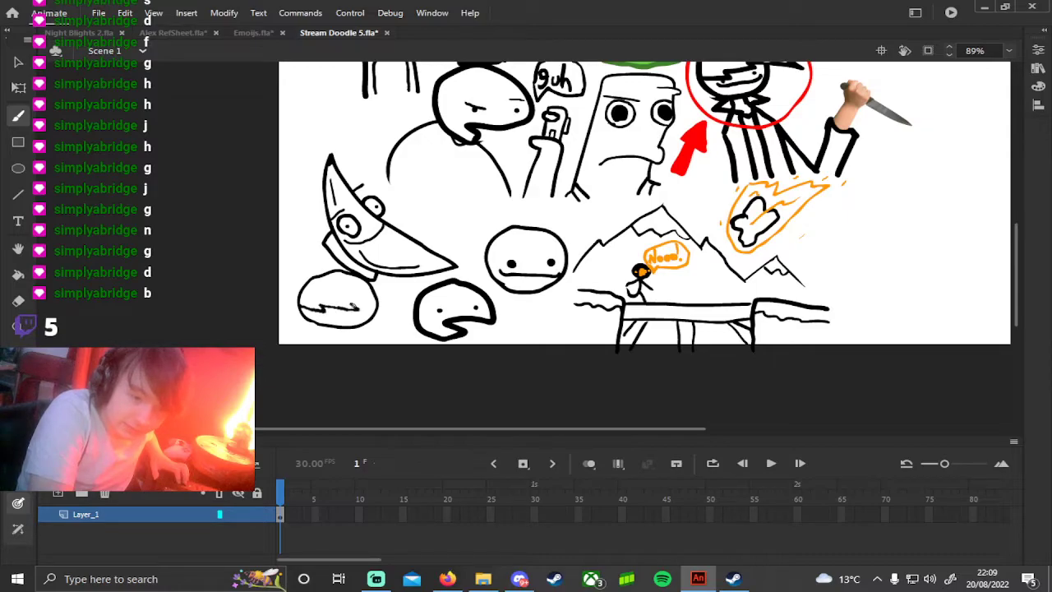
pyautogui.moveTo(378, 299); pyautogui.dragTo(376, 297)
pyautogui.moveTo(309, 320); pyautogui.dragTo(314, 319)
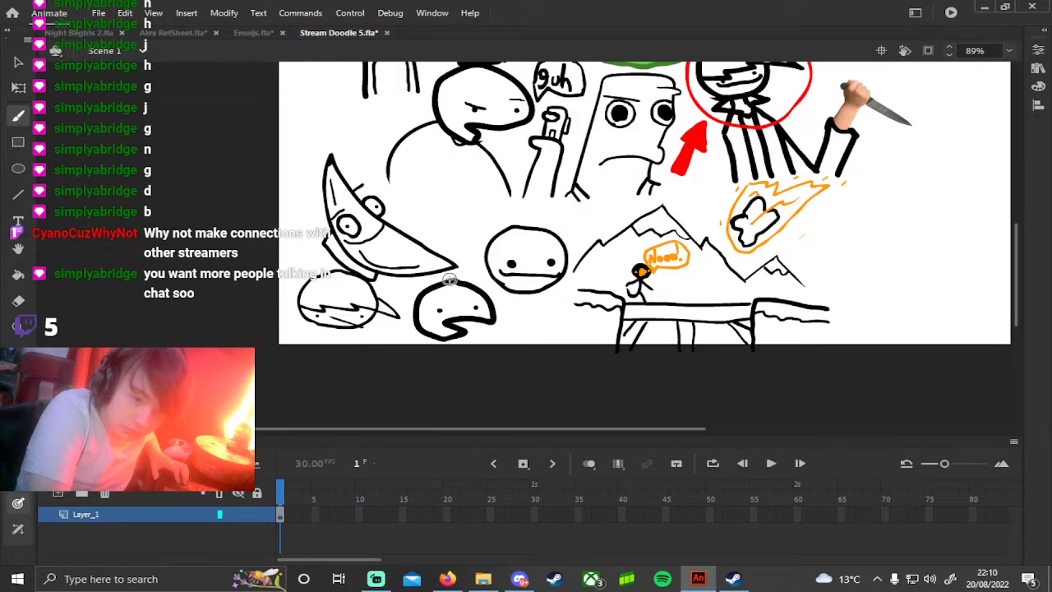
# Step: Save the Stream Doodle 5 document
pyautogui.moveTo(534, 297); pyautogui.dragTo(406, 393)
pyautogui.moveTo(505, 251)
pyautogui.mouseDown()
pyautogui.moveTo(459, 323)
pyautogui.moveTo(592, 251)
pyautogui.moveTo(526, 181)
pyautogui.moveTo(334, 273)
pyautogui.moveTo(333, 379)
pyautogui.mouseUp()
pyautogui.click(97, 12)
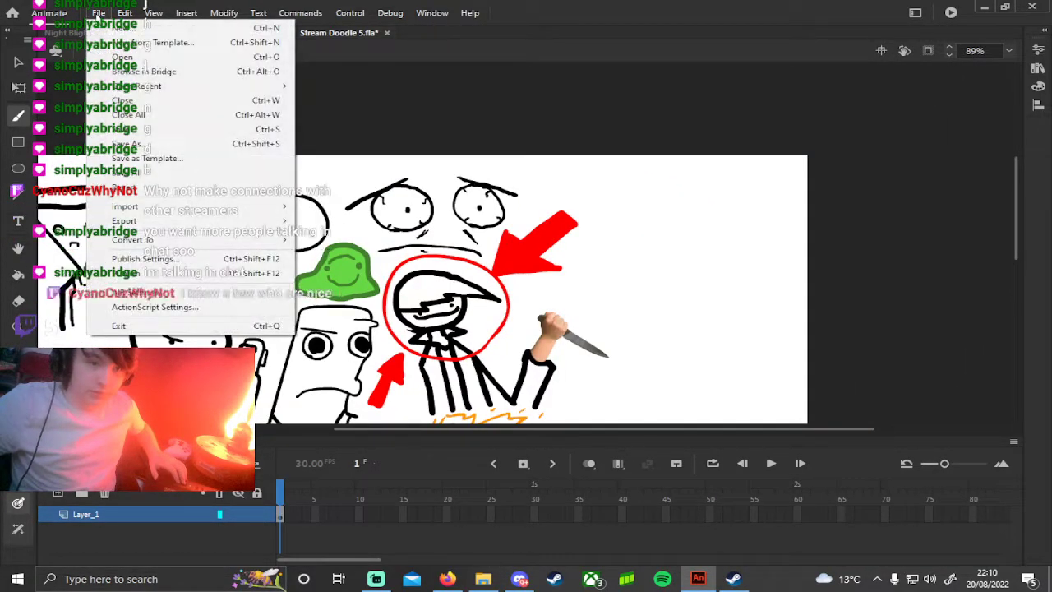
pyautogui.click(123, 129)
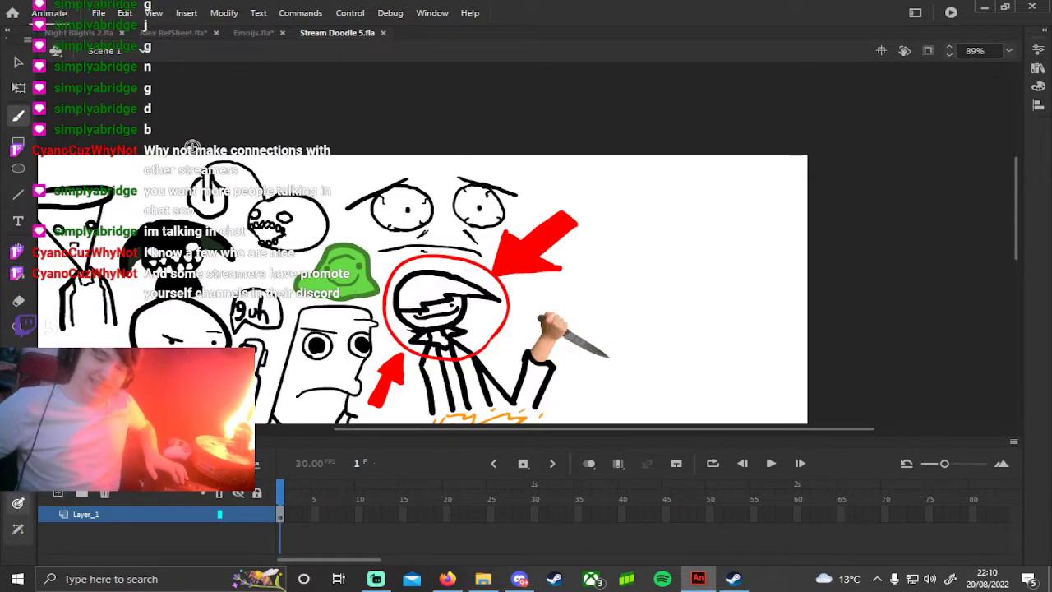
# Step: Look over the doodles across the canvas and the empty space beside the knife-holding arm
pyautogui.moveTo(265, 185); pyautogui.dragTo(475, 35)
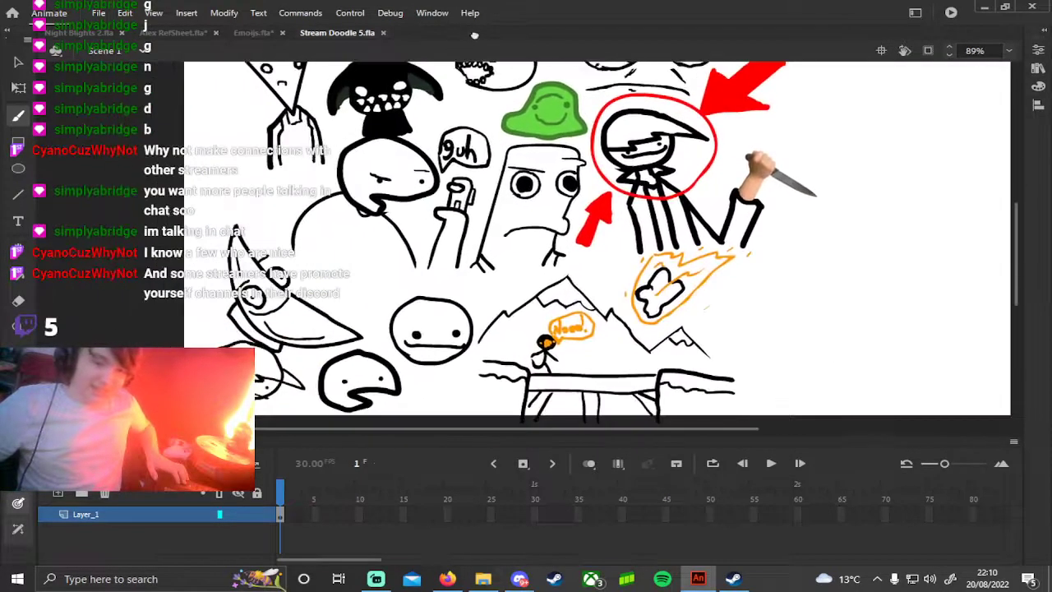
pyautogui.moveTo(817, 164); pyautogui.dragTo(606, 304)
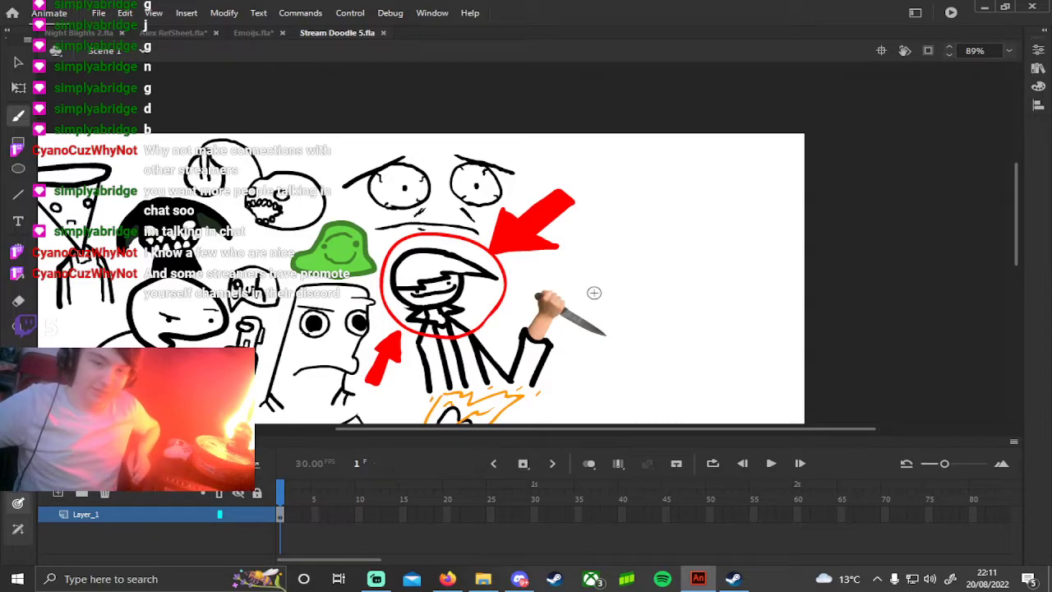
pyautogui.moveTo(571, 281); pyautogui.dragTo(669, 140)
pyautogui.moveTo(693, 205); pyautogui.dragTo(704, 229)
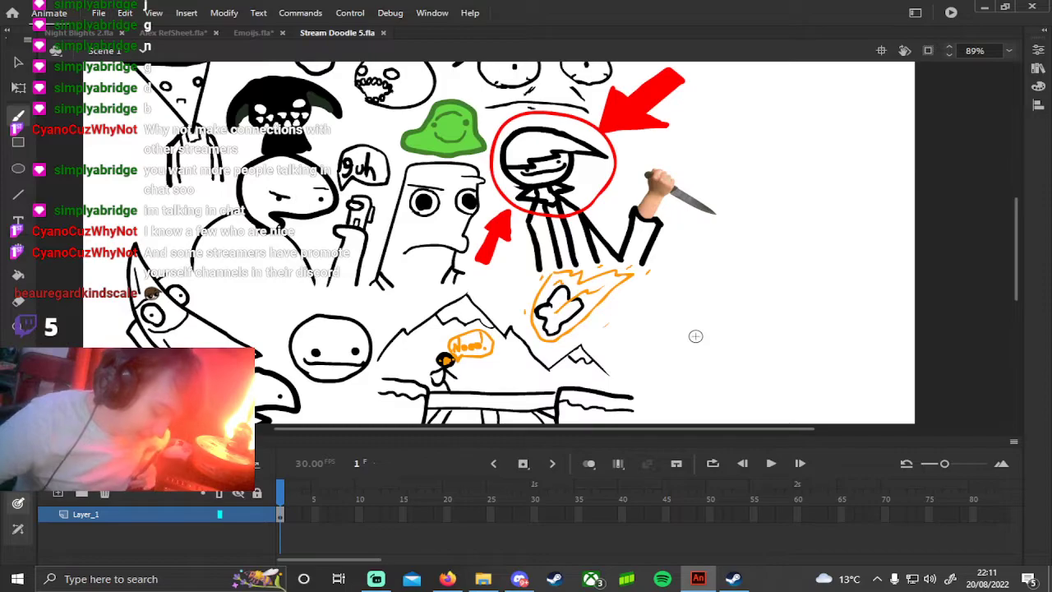
pyautogui.moveTo(307, 217); pyautogui.dragTo(477, 245)
pyautogui.scroll(2, 260, 158)
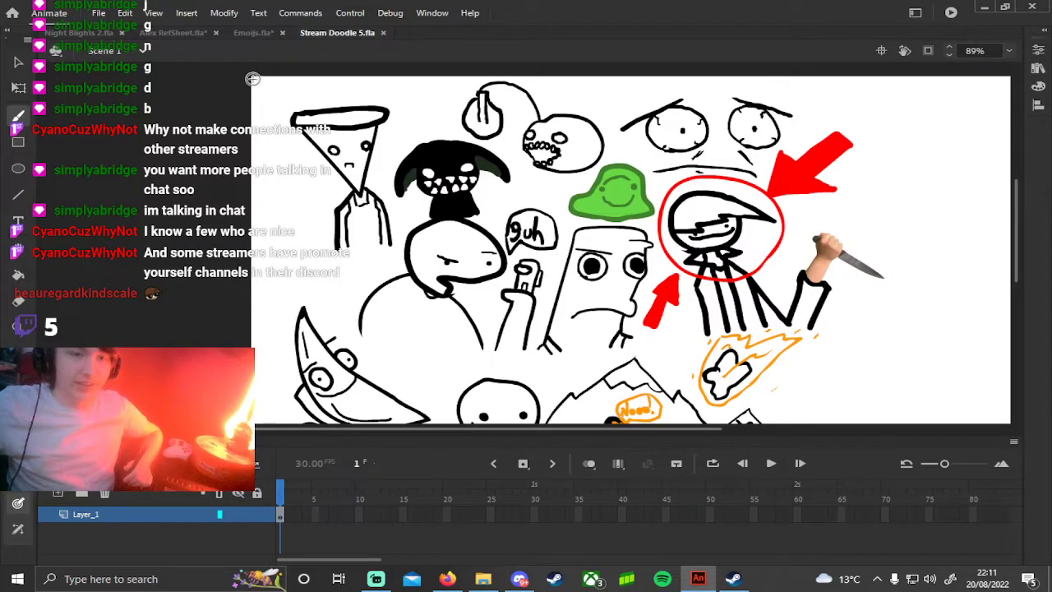
pyautogui.moveTo(529, 265); pyautogui.dragTo(587, 237)
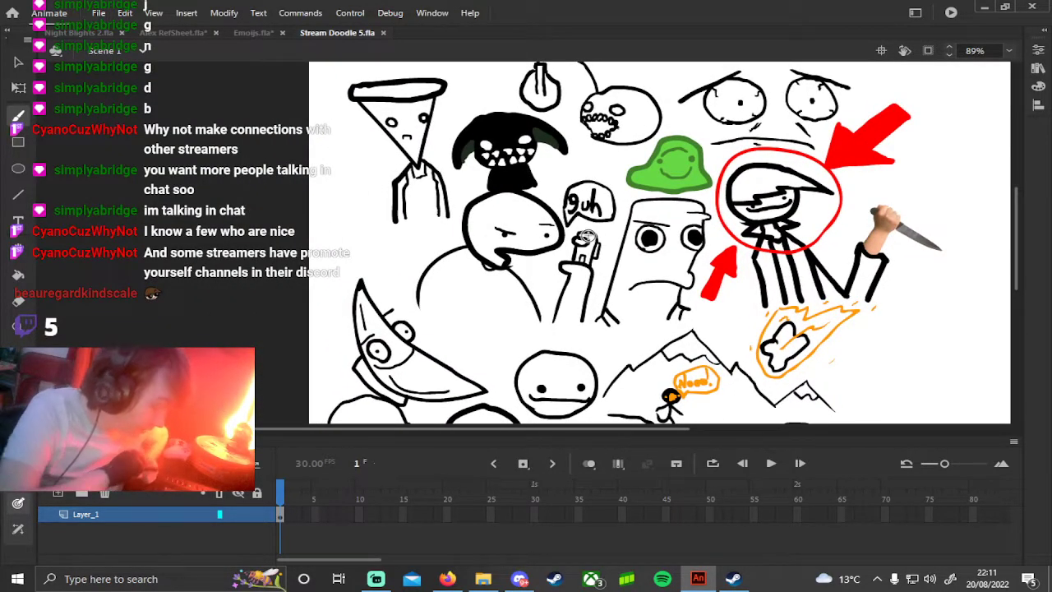
pyautogui.hscroll(5, 586, 237)
pyautogui.scroll(1, 586, 237)
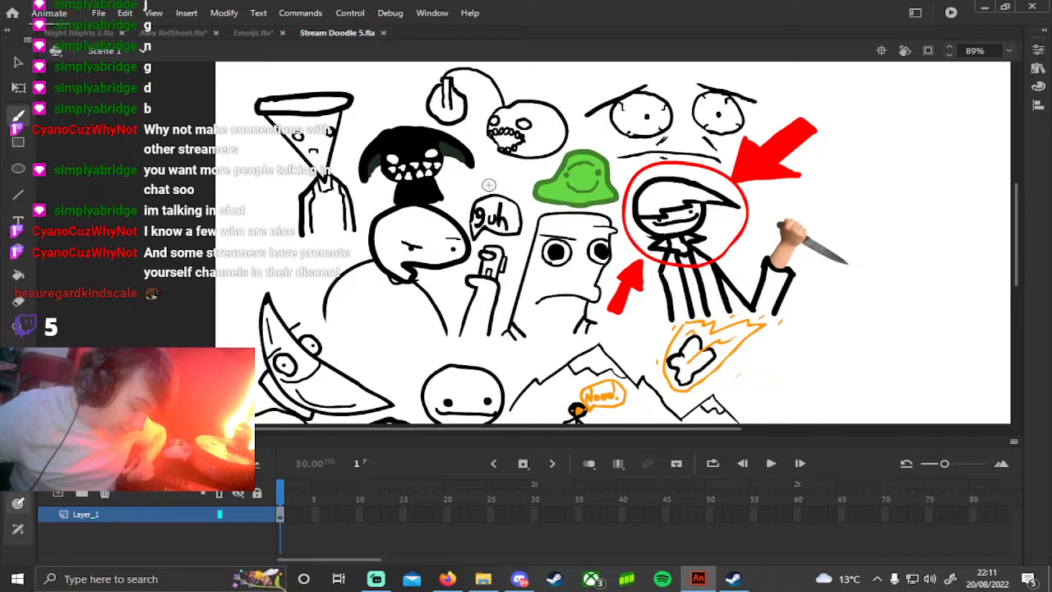
pyautogui.moveTo(700, 323); pyautogui.dragTo(598, 336)
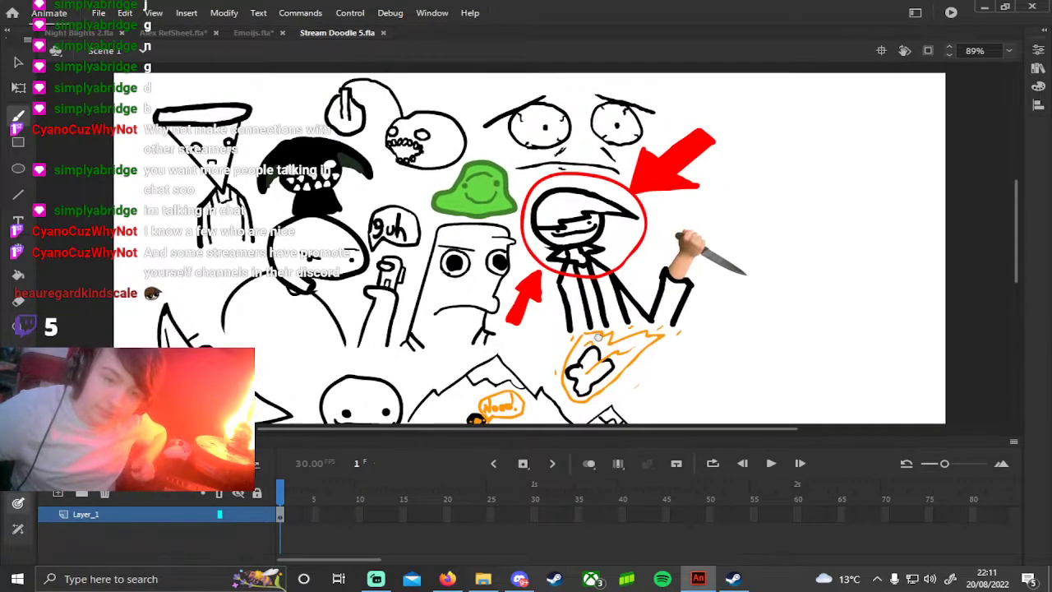
pyautogui.hscroll(5, 534, 263)
pyautogui.scroll(-1, 534, 263)
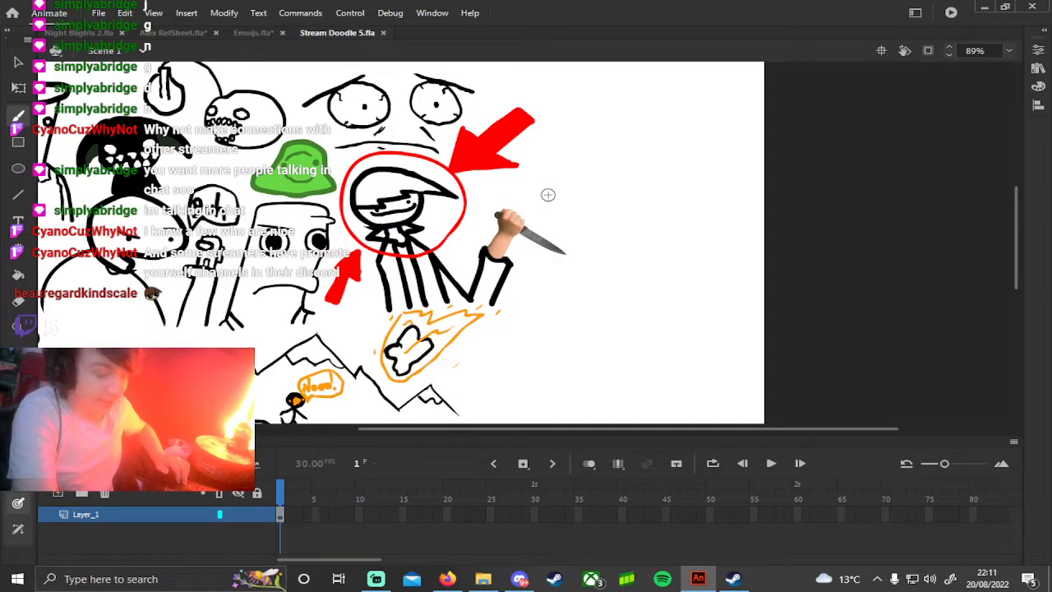
pyautogui.moveTo(575, 186)
pyautogui.mouseDown()
pyautogui.moveTo(548, 158)
pyautogui.moveTo(564, 130)
pyautogui.moveTo(590, 134)
pyautogui.moveTo(613, 173)
pyautogui.moveTo(559, 158)
pyautogui.moveTo(591, 179)
pyautogui.mouseUp()
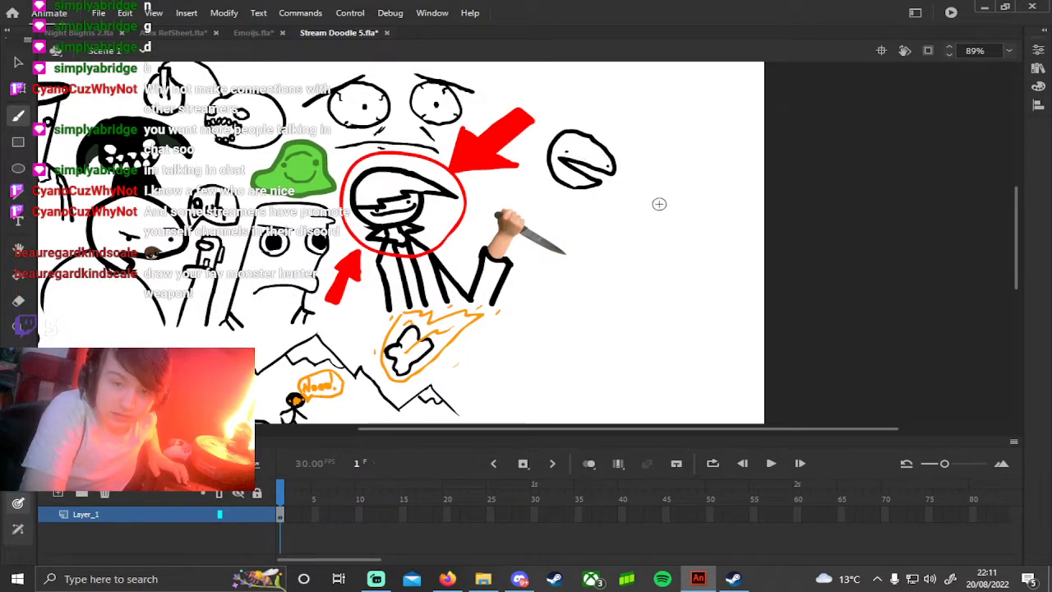
pyautogui.hotkey('ctrl', 'z')
pyautogui.hotkey('ctrl', 'z')
# Step: Draw a round face with narrowed eyes and a slightly frowning mouth above the knife, undoing stray eye strokes
pyautogui.moveTo(560, 151)
pyautogui.mouseDown()
pyautogui.moveTo(561, 122)
pyautogui.moveTo(600, 109)
pyautogui.moveTo(622, 141)
pyautogui.moveTo(604, 161)
pyautogui.moveTo(575, 125)
pyautogui.moveTo(616, 138)
pyautogui.mouseUp()
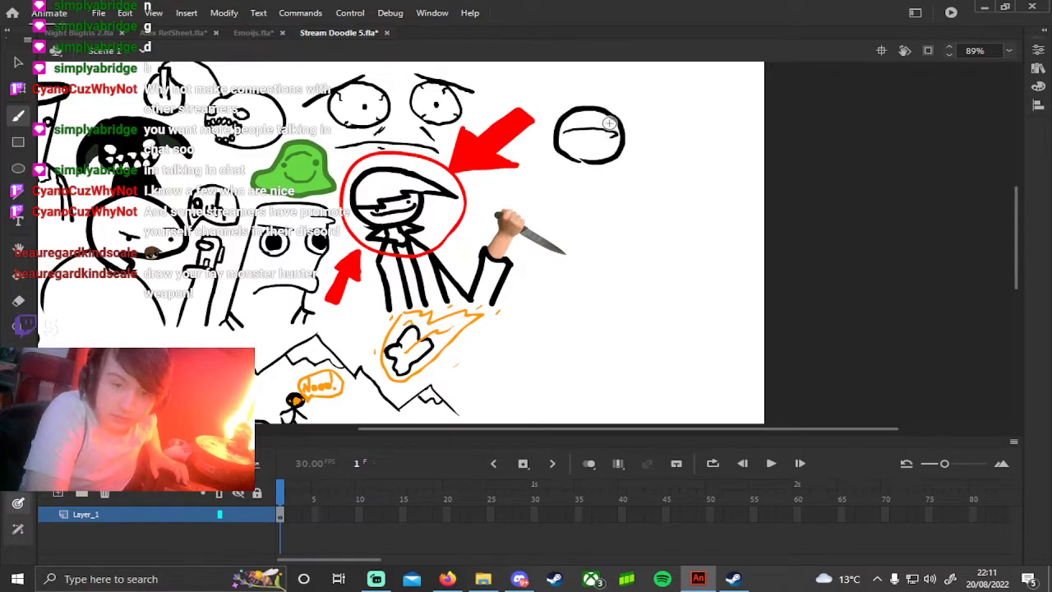
pyautogui.click(572, 125)
pyautogui.hotkey('ctrl', 'z')
pyautogui.moveTo(574, 121); pyautogui.dragTo(564, 123)
pyautogui.hotkey('ctrl', 'z')
pyautogui.click(573, 124)
pyautogui.click(613, 124)
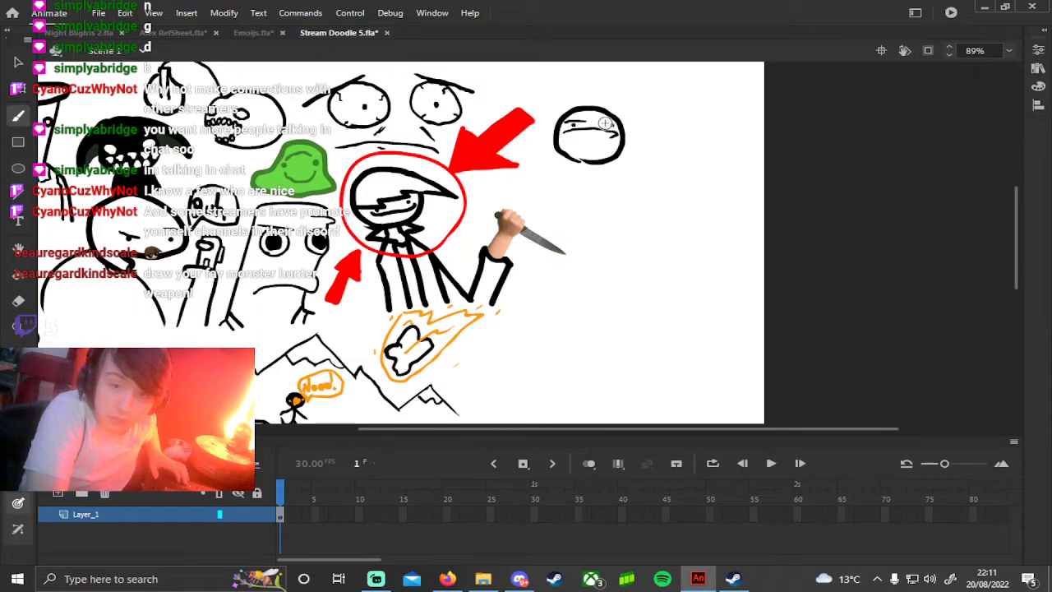
pyautogui.moveTo(604, 121); pyautogui.dragTo(618, 122)
pyautogui.hotkey('ctrl', 'z')
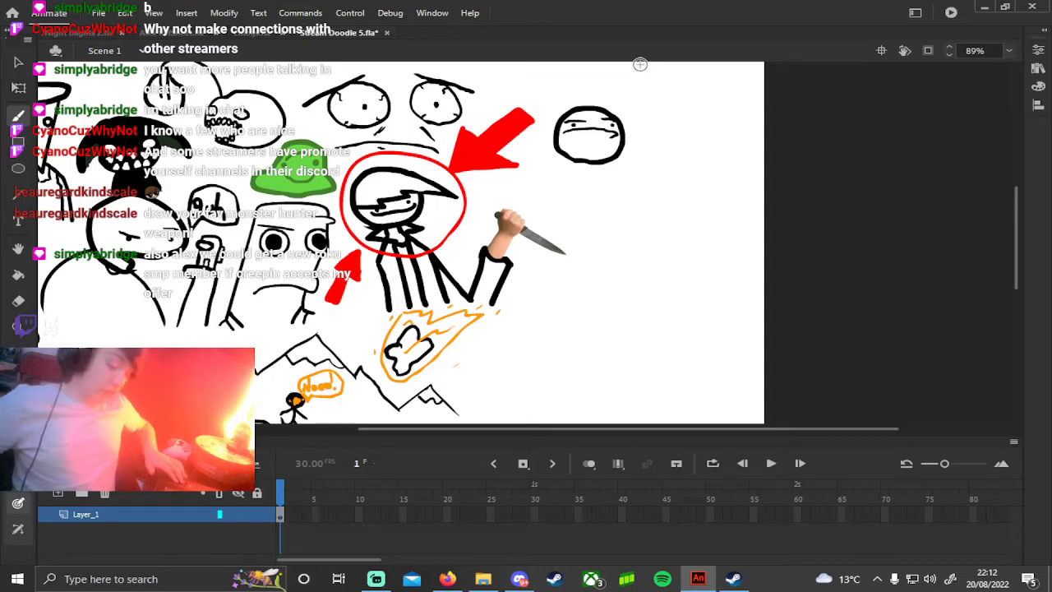
pyautogui.moveTo(662, 190)
pyautogui.mouseDown()
pyautogui.moveTo(858, 179)
pyautogui.moveTo(825, 213)
pyautogui.mouseUp()
pyautogui.moveTo(306, 221); pyautogui.dragTo(519, 171)
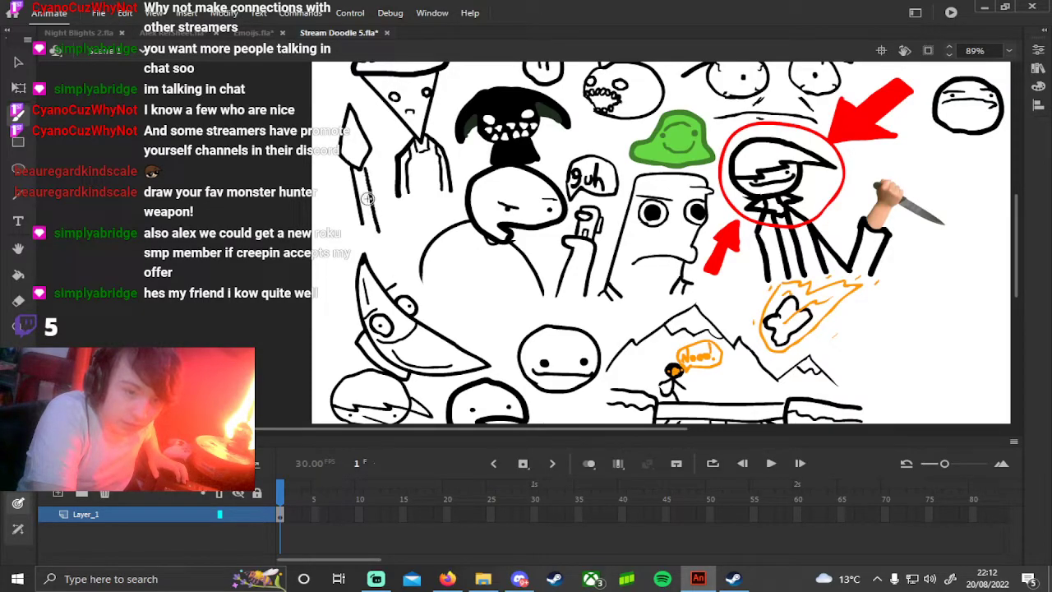
pyautogui.hotkey('ctrl', 'z')
pyautogui.hotkey('ctrl', 'z')
pyautogui.hotkey('ctrl', 'z')
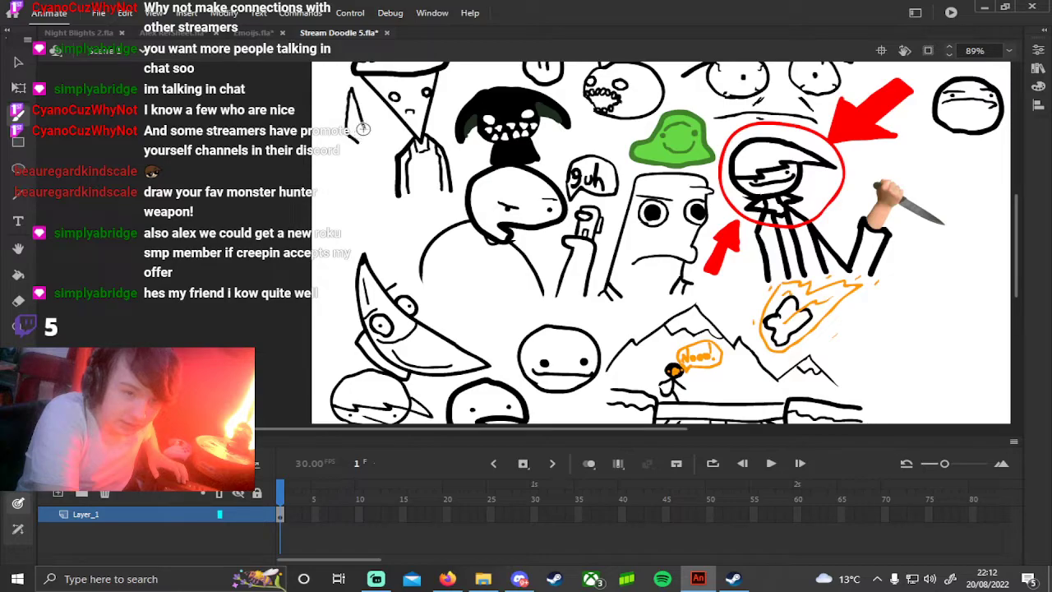
pyautogui.hotkey('ctrl', 'z')
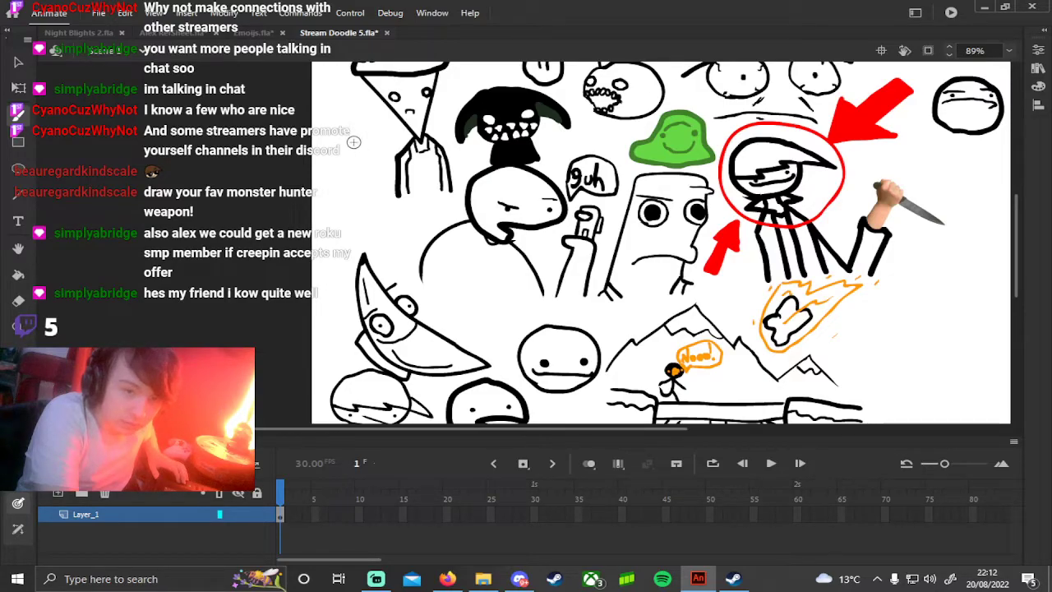
# Step: Draw a long pointed spear blade with a flared base and a short two-line shaft beside the pizza character
pyautogui.moveTo(351, 146); pyautogui.dragTo(336, 138)
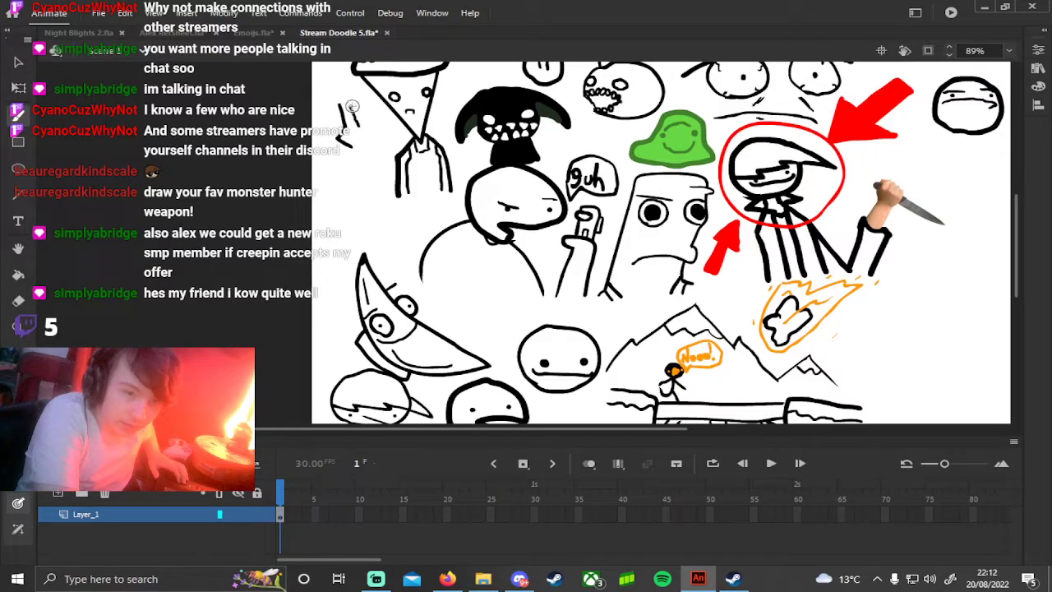
pyautogui.moveTo(360, 123); pyautogui.dragTo(355, 106)
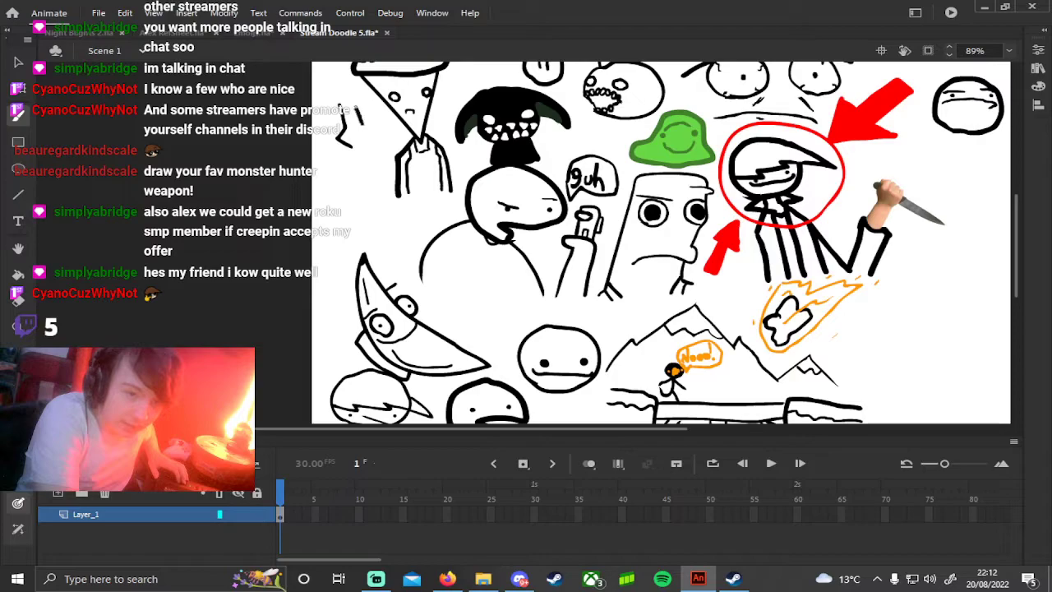
pyautogui.moveTo(366, 129); pyautogui.dragTo(370, 183)
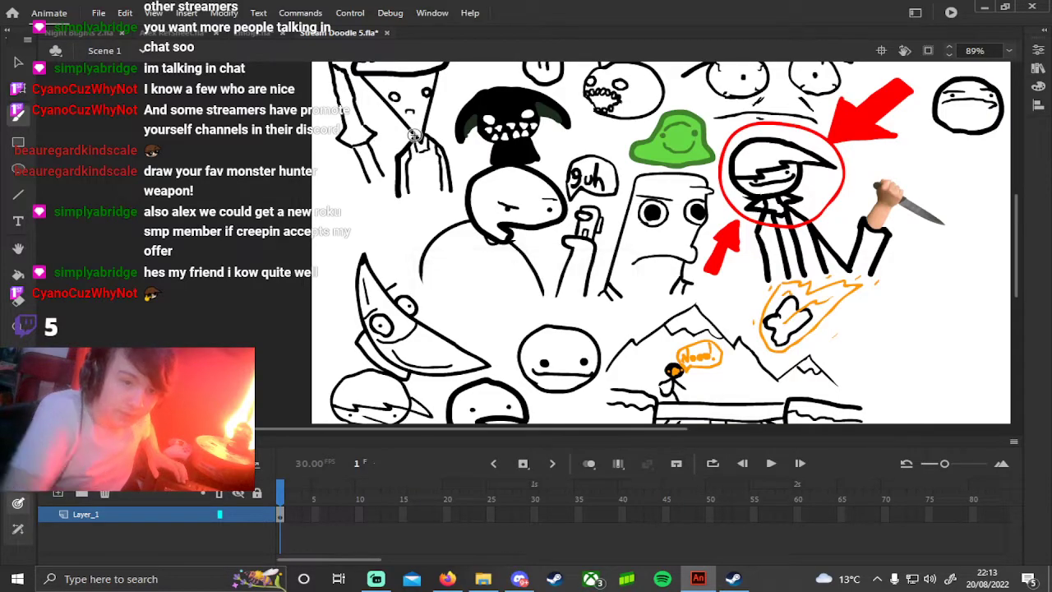
pyautogui.moveTo(348, 101); pyautogui.dragTo(331, 163)
pyautogui.scroll(1, 332, 164)
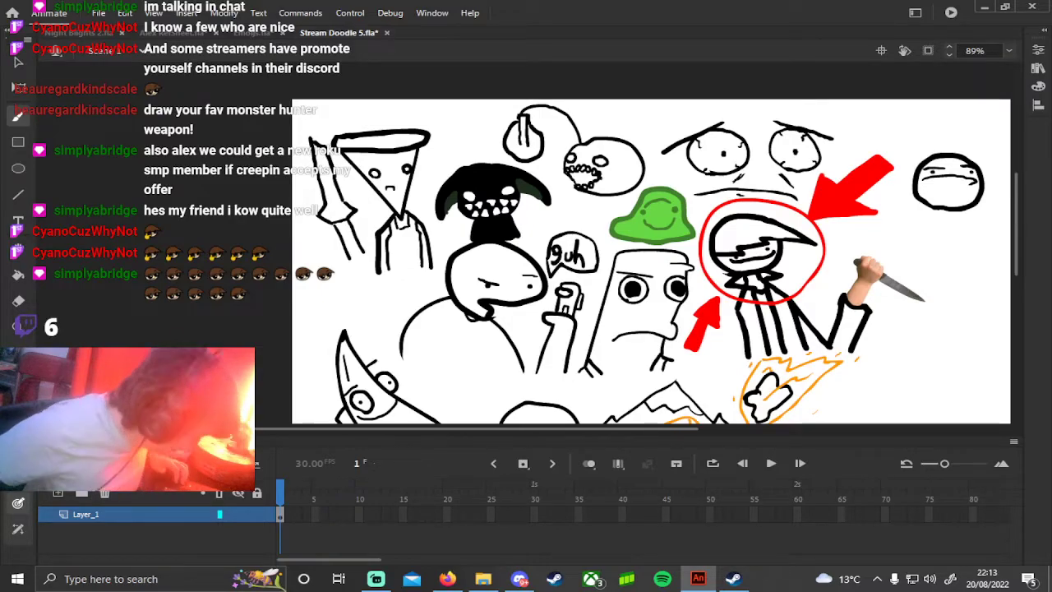
pyautogui.moveTo(495, 359); pyautogui.dragTo(476, 336)
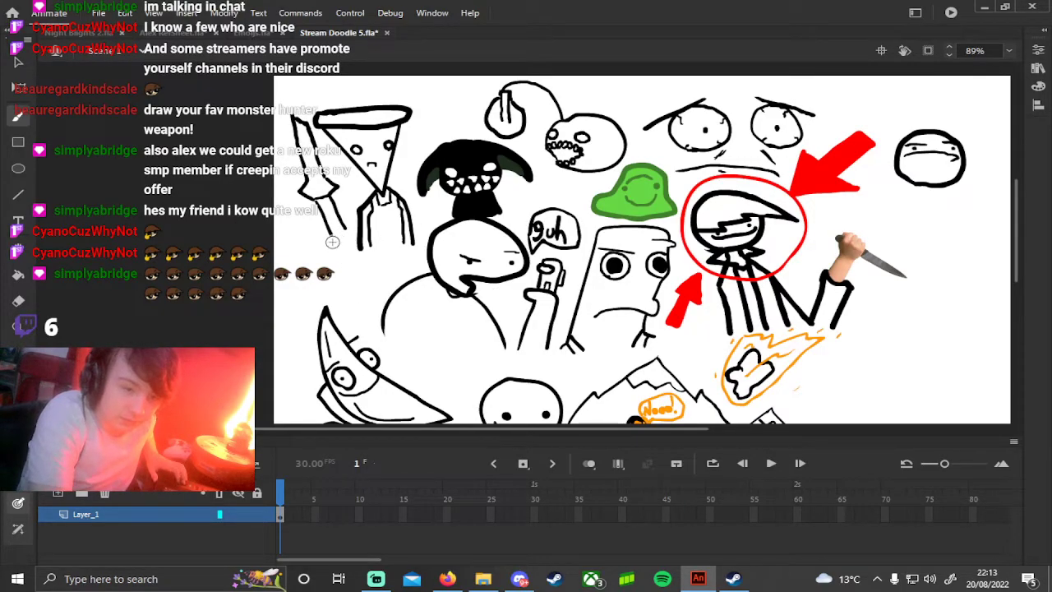
pyautogui.moveTo(331, 234); pyautogui.dragTo(365, 295)
pyautogui.moveTo(344, 224); pyautogui.dragTo(359, 252)
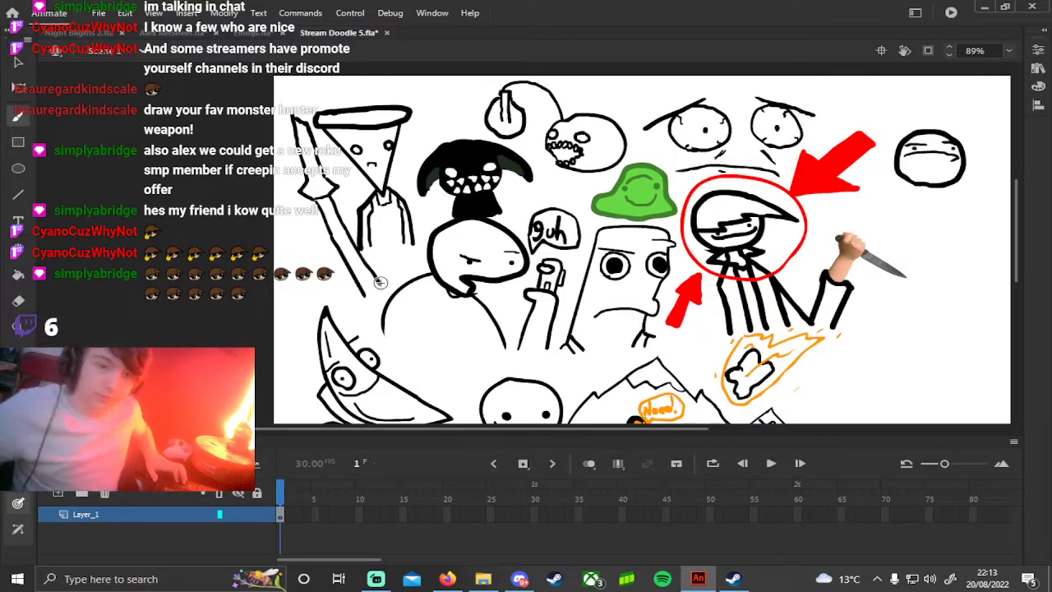
pyautogui.hotkey('ctrl', 'z')
pyautogui.hotkey('ctrl', 'z')
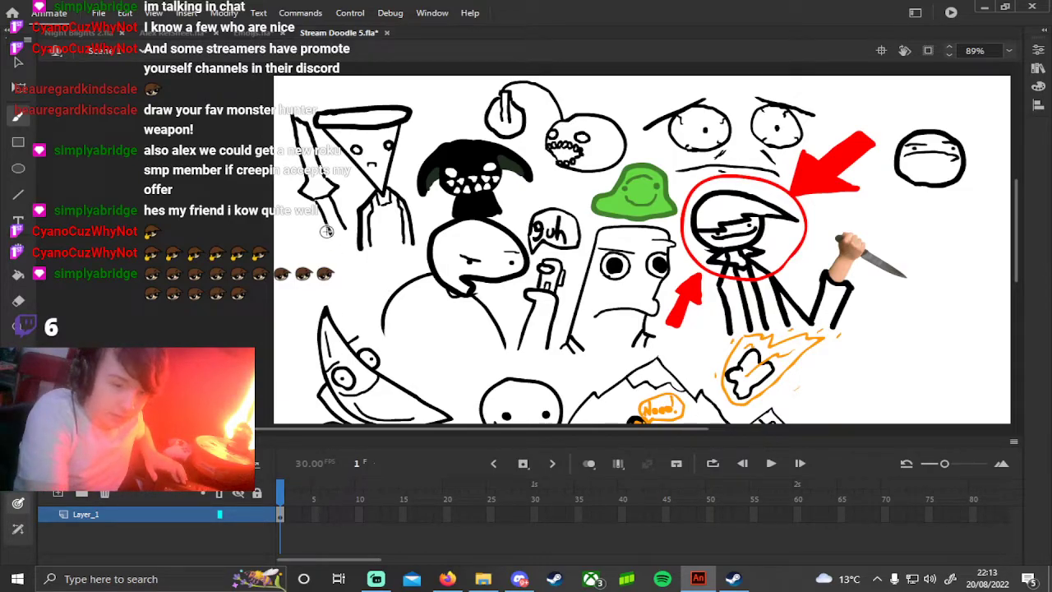
pyautogui.moveTo(329, 234); pyautogui.dragTo(350, 287)
pyautogui.hotkey('ctrl', 'z')
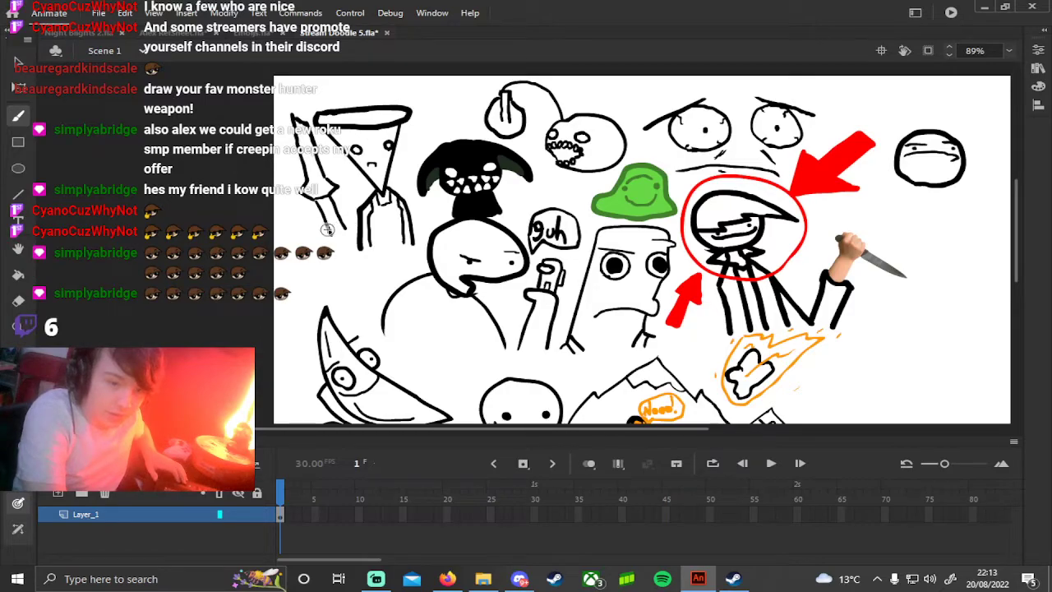
# Step: Extend the spear's shaft with two long parallel lines running diagonally down from the flared base
pyautogui.moveTo(331, 234); pyautogui.dragTo(365, 297)
pyautogui.moveTo(345, 228); pyautogui.dragTo(375, 281)
# Step: Look over the doodles across the canvas and the empty space beside the round face
pyautogui.moveTo(587, 225)
pyautogui.mouseDown()
pyautogui.moveTo(641, 222)
pyautogui.moveTo(411, 225)
pyautogui.moveTo(593, 194)
pyautogui.moveTo(581, 205)
pyautogui.moveTo(319, 170)
pyautogui.mouseUp()
pyautogui.moveTo(643, 180)
pyautogui.mouseDown()
pyautogui.moveTo(509, 271)
pyautogui.moveTo(712, 107)
pyautogui.mouseUp()
pyautogui.moveTo(695, 206); pyautogui.dragTo(660, 311)
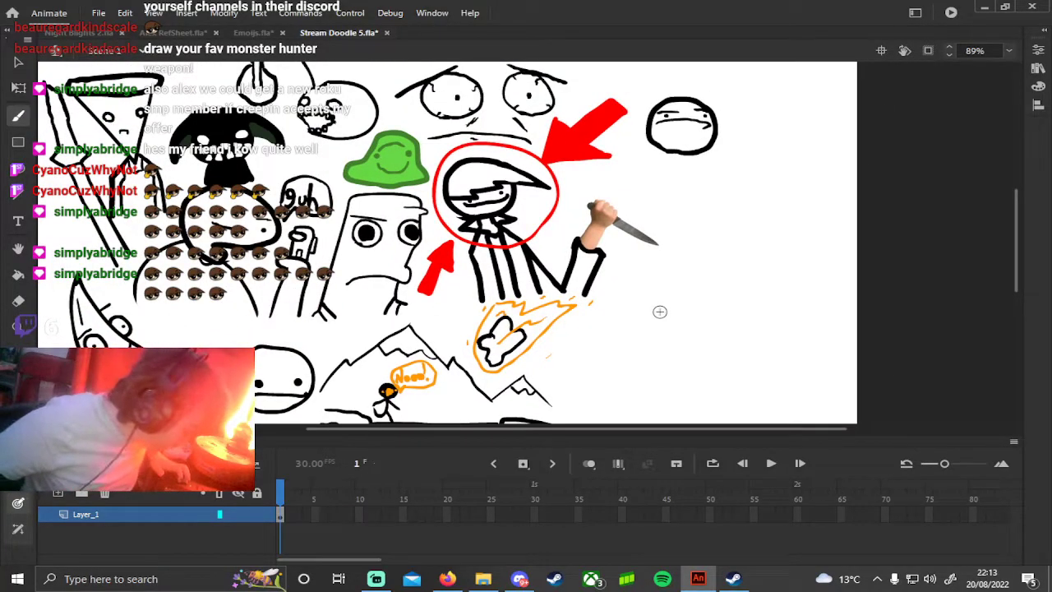
pyautogui.moveTo(853, 352); pyautogui.dragTo(832, 327)
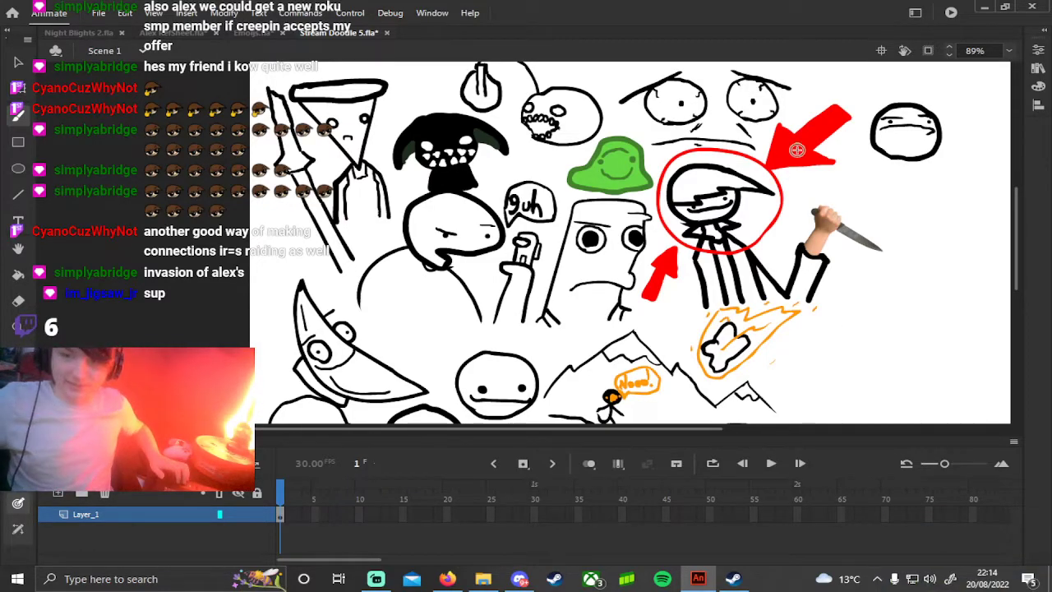
pyautogui.moveTo(787, 170); pyautogui.dragTo(690, 94)
pyautogui.moveTo(709, 207); pyautogui.dragTo(816, 183)
pyautogui.moveTo(830, 259); pyautogui.dragTo(545, 350)
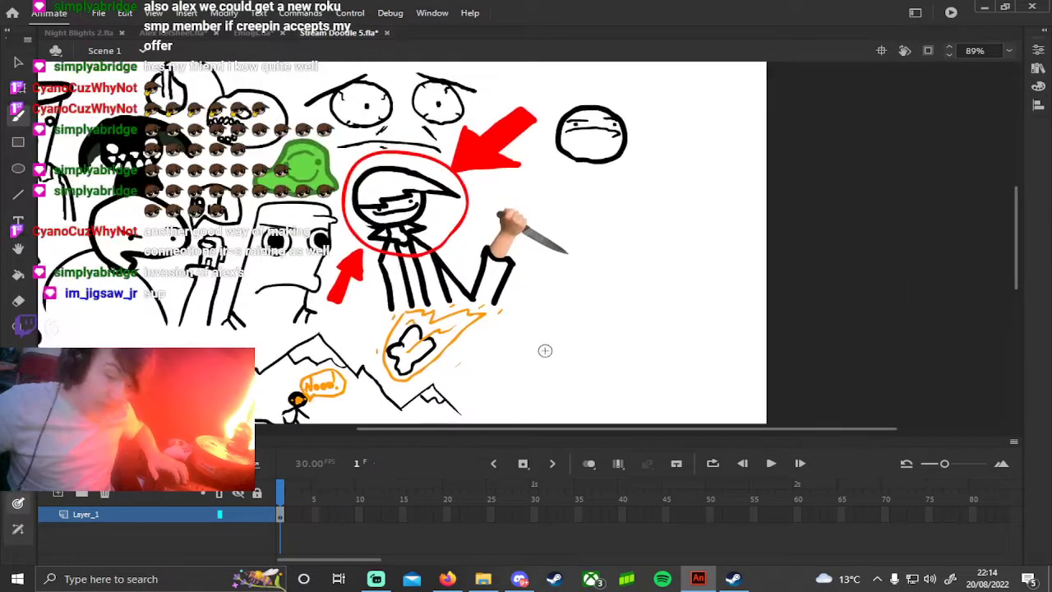
pyautogui.moveTo(686, 238); pyautogui.dragTo(573, 267)
pyautogui.scroll(1, 573, 267)
pyautogui.hscroll(2, 573, 267)
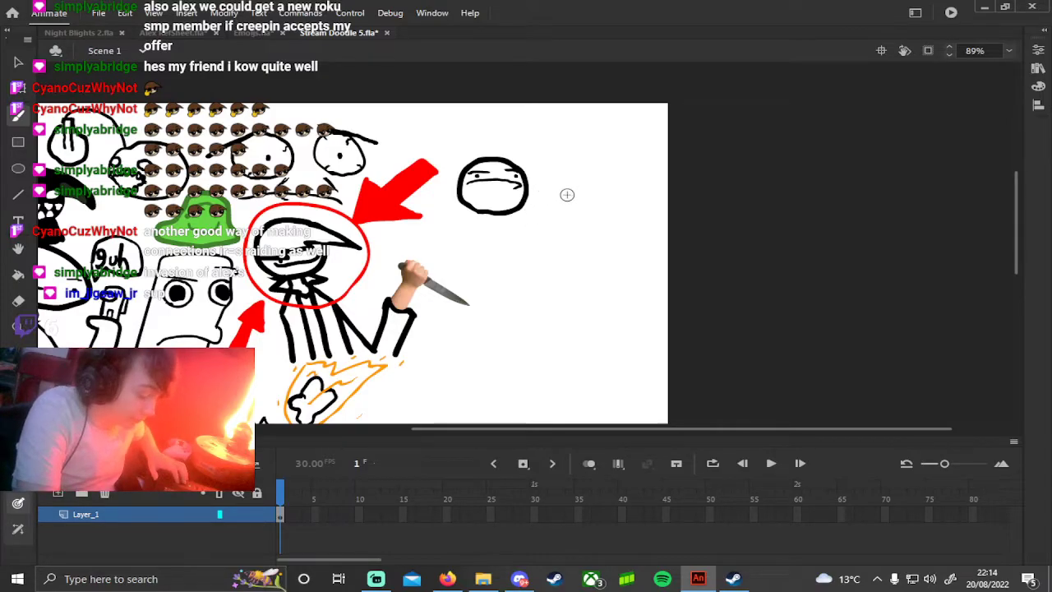
# Step: Draw a square-headed blocky character with a stepped hairline, dot eyes, a small frown and two long body lines beside the round face
pyautogui.moveTo(564, 196)
pyautogui.mouseDown()
pyautogui.moveTo(559, 137)
pyautogui.moveTo(641, 155)
pyautogui.mouseUp()
pyautogui.hotkey('ctrl', 'z')
pyautogui.moveTo(558, 187)
pyautogui.mouseDown()
pyautogui.moveTo(549, 129)
pyautogui.moveTo(630, 139)
pyautogui.moveTo(636, 198)
pyautogui.moveTo(573, 194)
pyautogui.mouseUp()
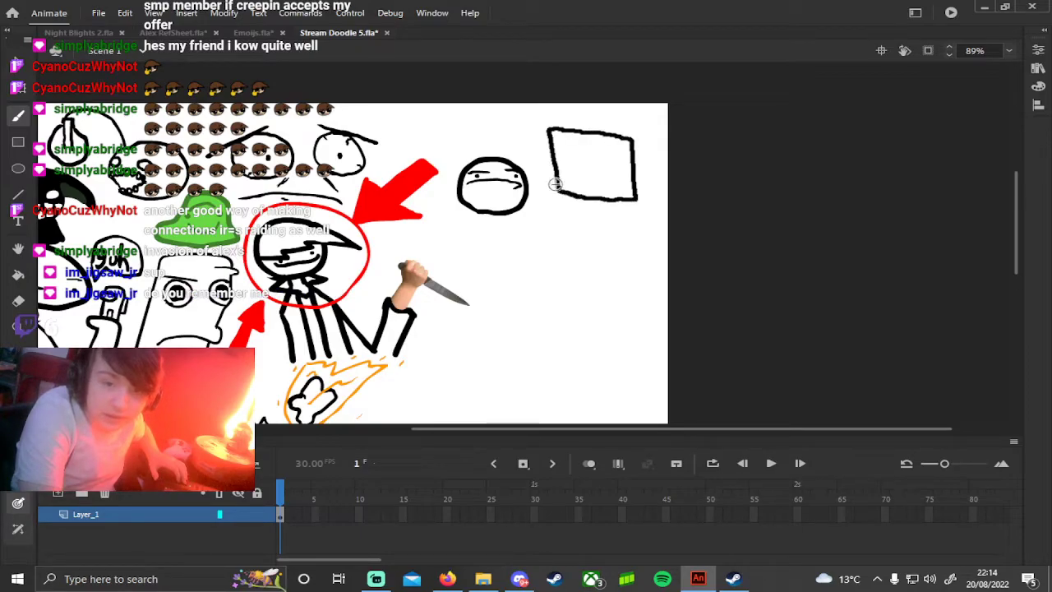
pyautogui.moveTo(552, 158); pyautogui.dragTo(630, 164)
pyautogui.click(577, 172)
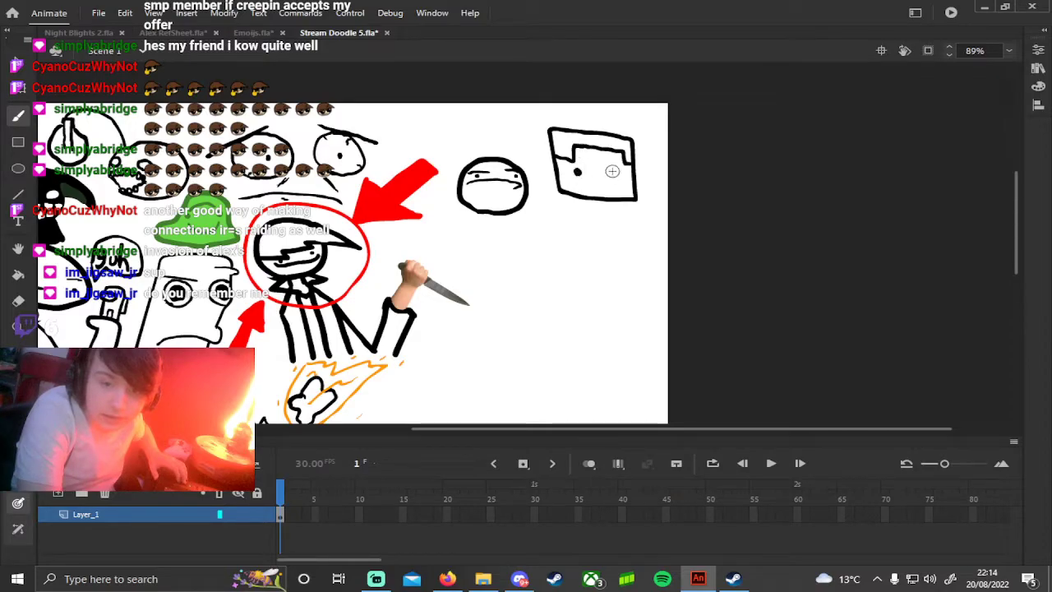
pyautogui.click(623, 171)
pyautogui.moveTo(613, 188)
pyautogui.mouseDown()
pyautogui.moveTo(568, 235)
pyautogui.moveTo(567, 286)
pyautogui.mouseUp()
pyautogui.moveTo(621, 202); pyautogui.dragTo(632, 288)
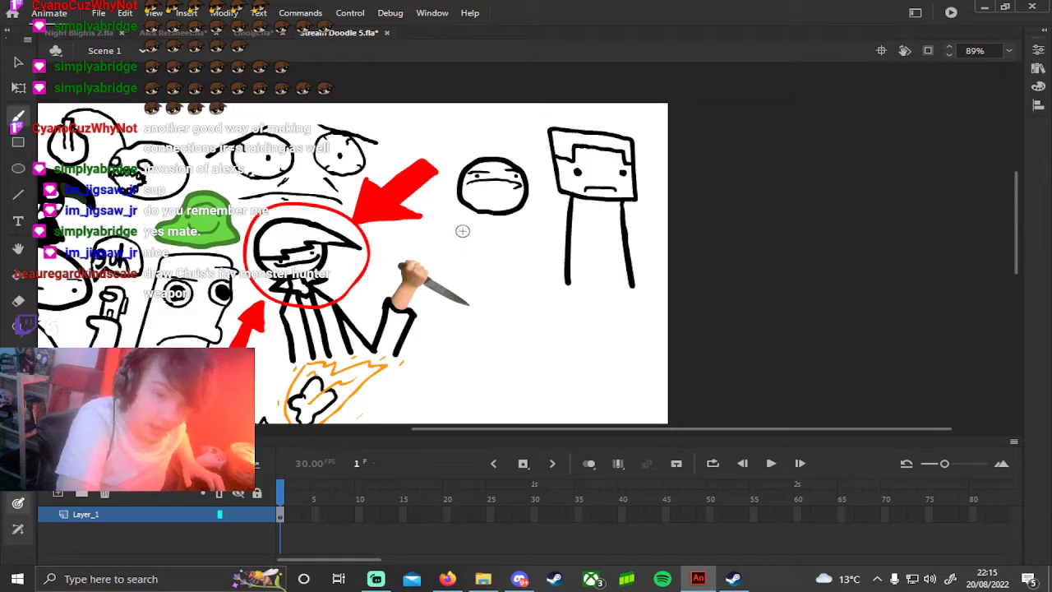
# Step: Draw a flat-topped, rounded shield outline beside the mountain bridge and erase the stray line at its corner
pyautogui.moveTo(418, 325); pyautogui.dragTo(547, 92)
pyautogui.moveTo(546, 289)
pyautogui.mouseDown()
pyautogui.moveTo(629, 364)
pyautogui.moveTo(411, 323)
pyautogui.mouseUp()
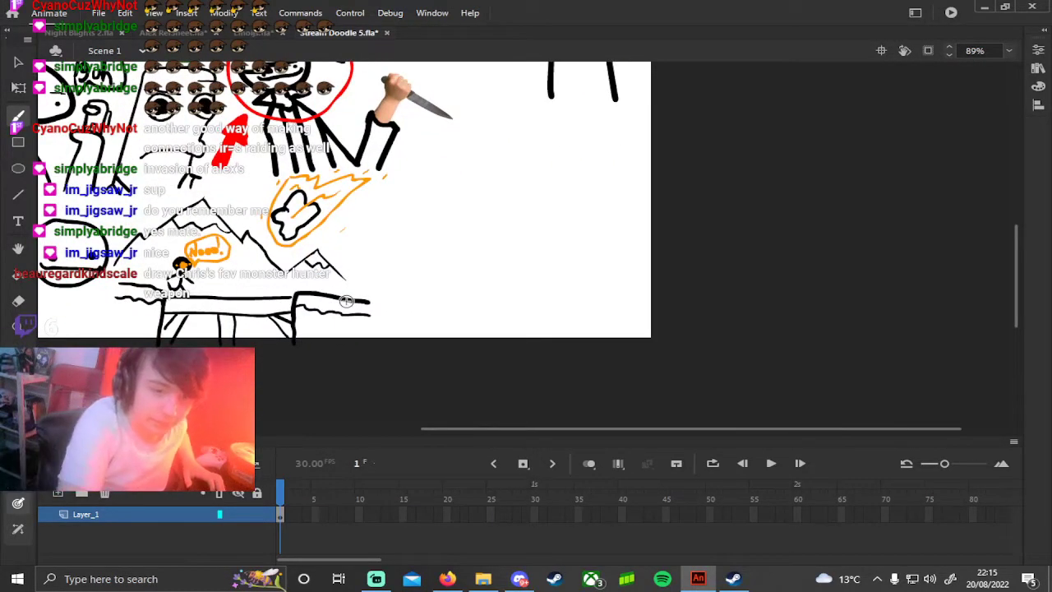
pyautogui.moveTo(363, 228)
pyautogui.mouseDown()
pyautogui.moveTo(419, 223)
pyautogui.moveTo(366, 243)
pyautogui.moveTo(386, 268)
pyautogui.mouseUp()
pyautogui.moveTo(423, 236); pyautogui.dragTo(435, 218)
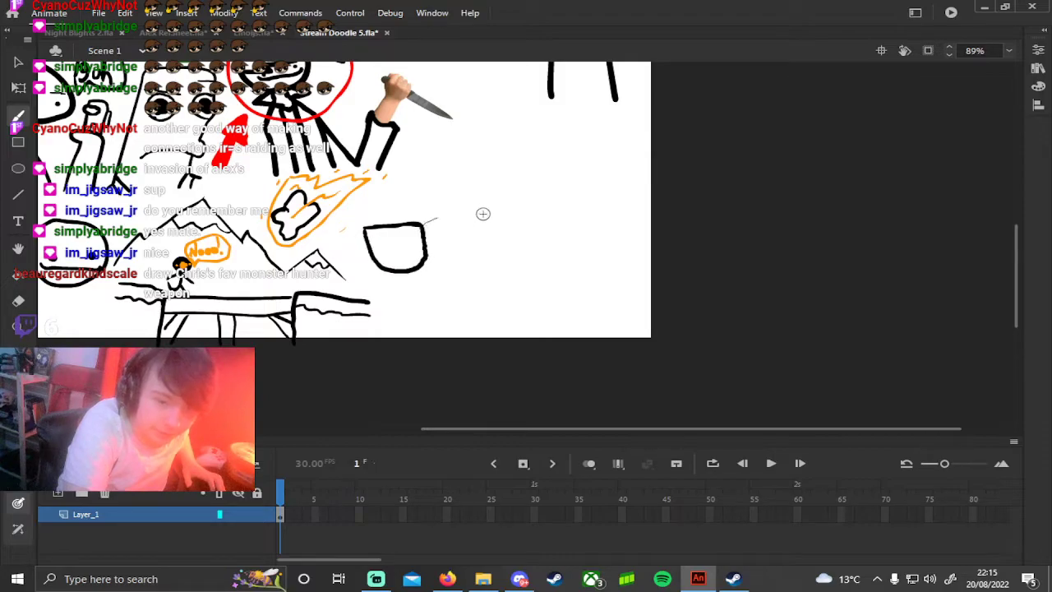
pyautogui.press('e')
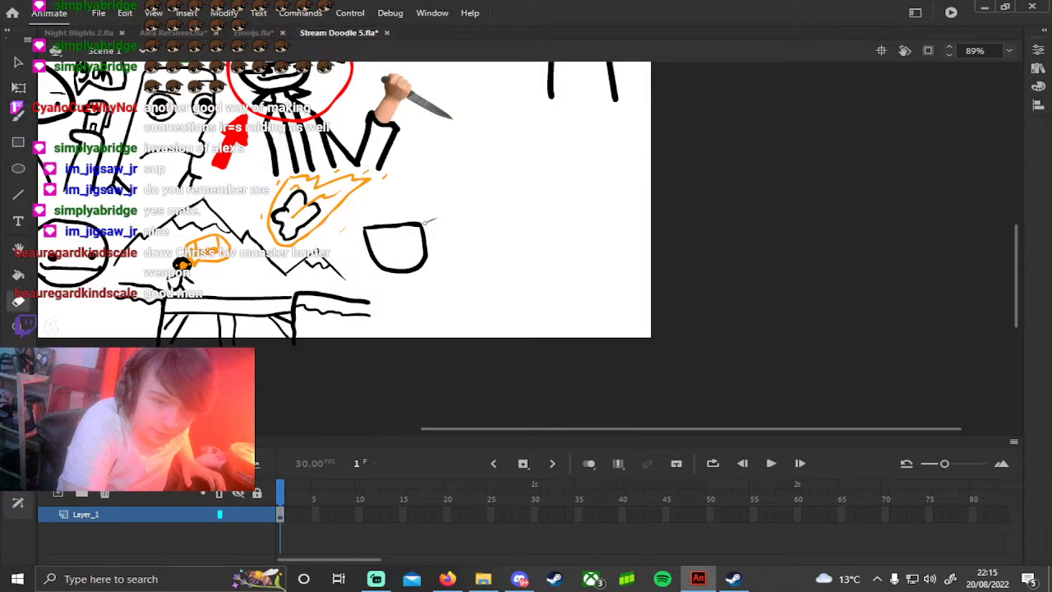
pyautogui.press('b')
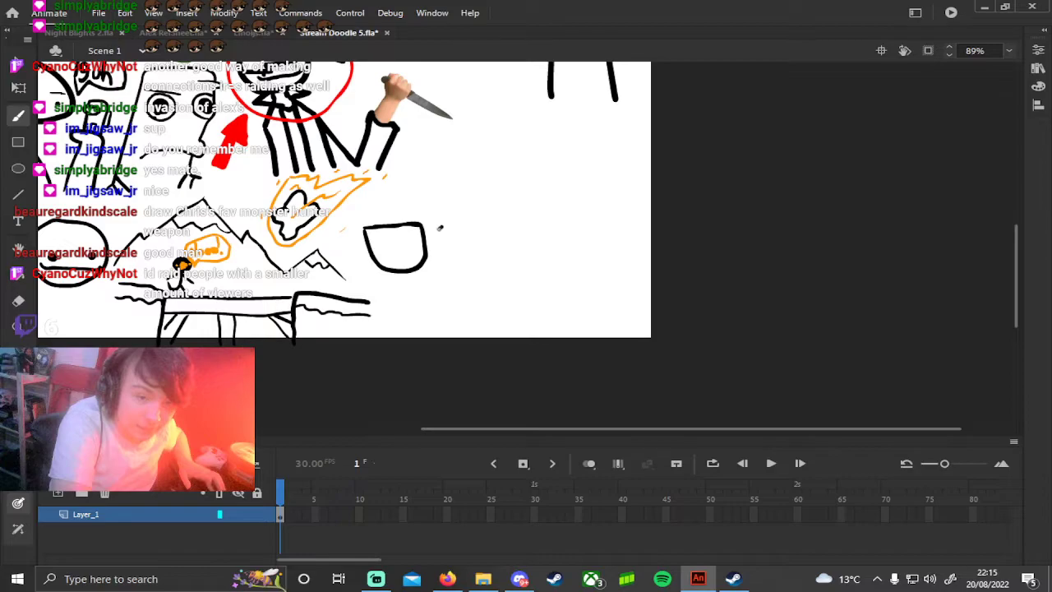
# Step: Draw a sword with pointed blade, crossguard, handle and round pommel beside the shield, and add a circled smiley emblem to the shield
pyautogui.moveTo(439, 228); pyautogui.dragTo(443, 240)
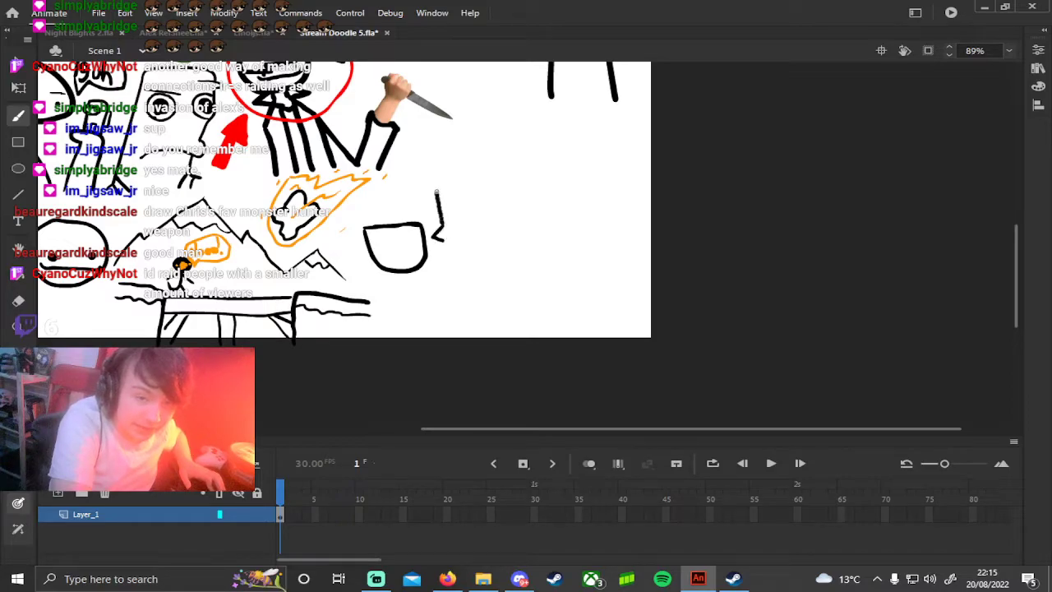
pyautogui.moveTo(439, 164); pyautogui.dragTo(446, 176)
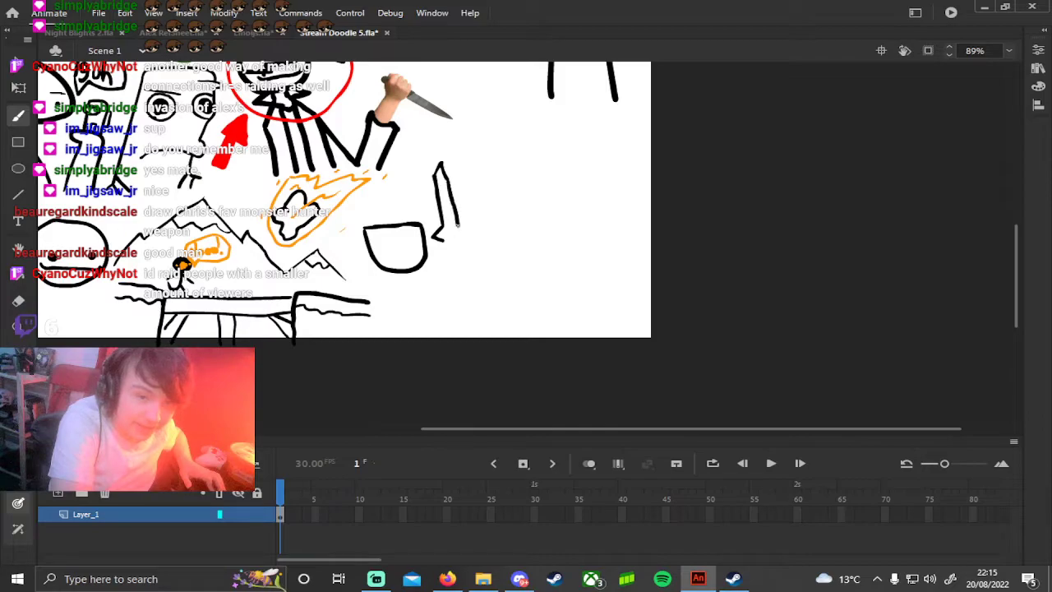
pyautogui.moveTo(468, 233)
pyautogui.mouseDown()
pyautogui.moveTo(443, 241)
pyautogui.moveTo(468, 275)
pyautogui.mouseUp()
pyautogui.hotkey('ctrl', 'z')
pyautogui.hotkey('ctrl', 'z')
pyautogui.hotkey('ctrl', 'z')
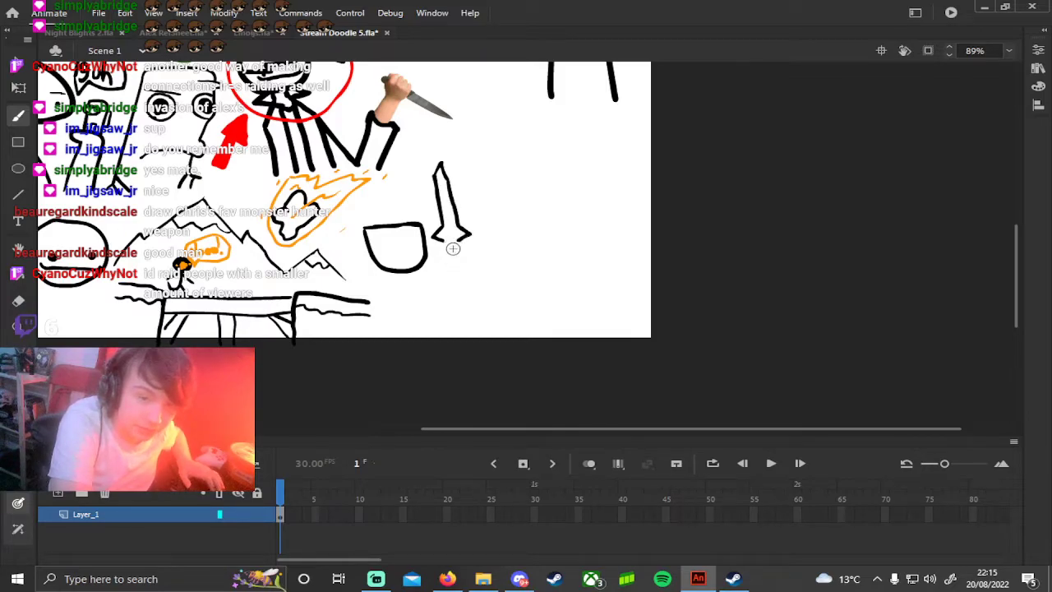
pyautogui.moveTo(461, 275)
pyautogui.mouseDown()
pyautogui.moveTo(460, 245)
pyautogui.moveTo(464, 275)
pyautogui.mouseUp()
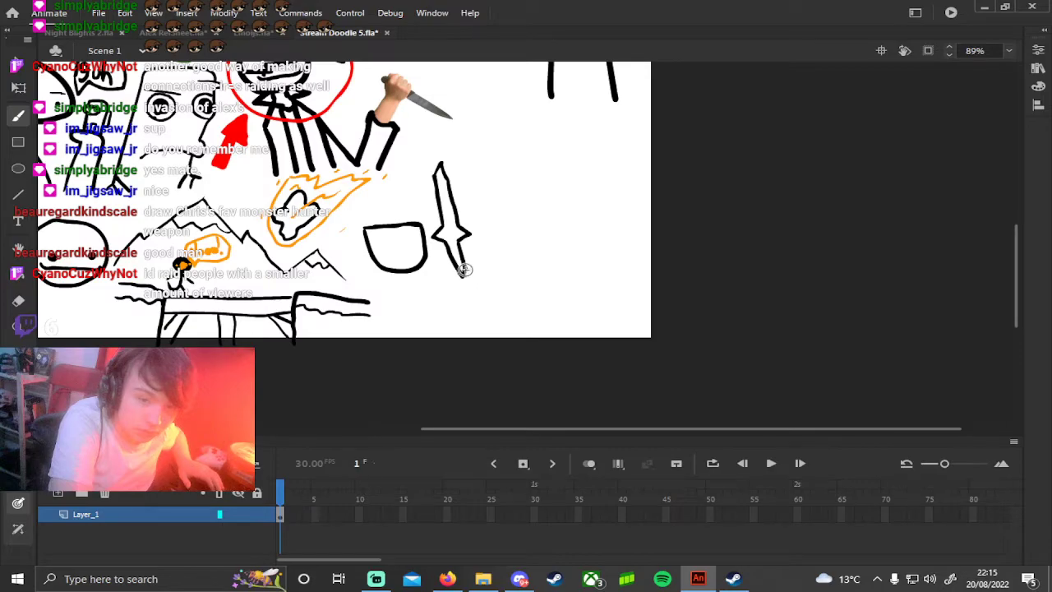
pyautogui.moveTo(470, 278); pyautogui.dragTo(466, 278)
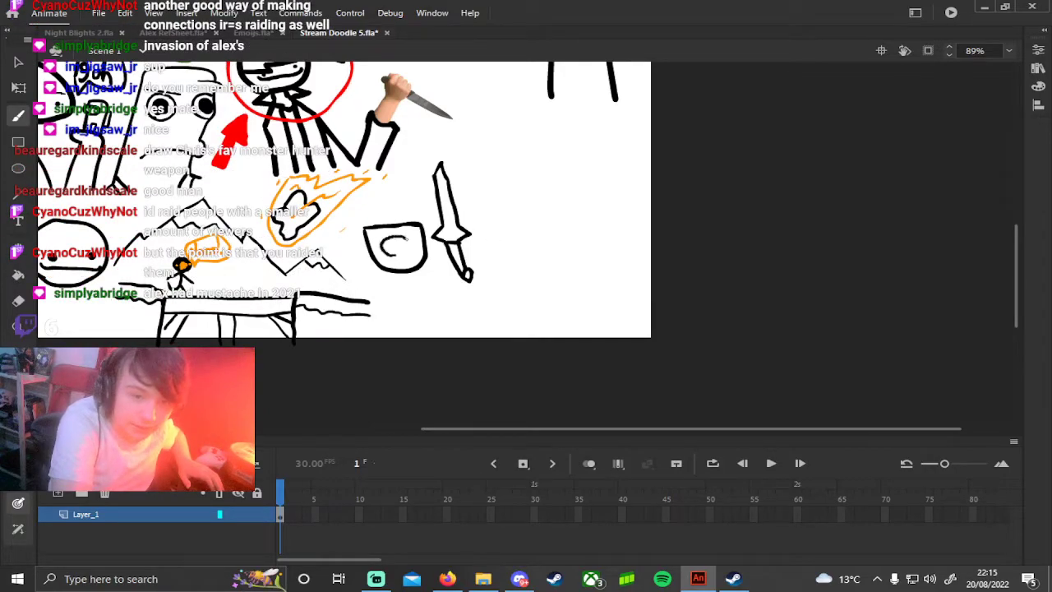
pyautogui.moveTo(403, 255); pyautogui.dragTo(390, 244)
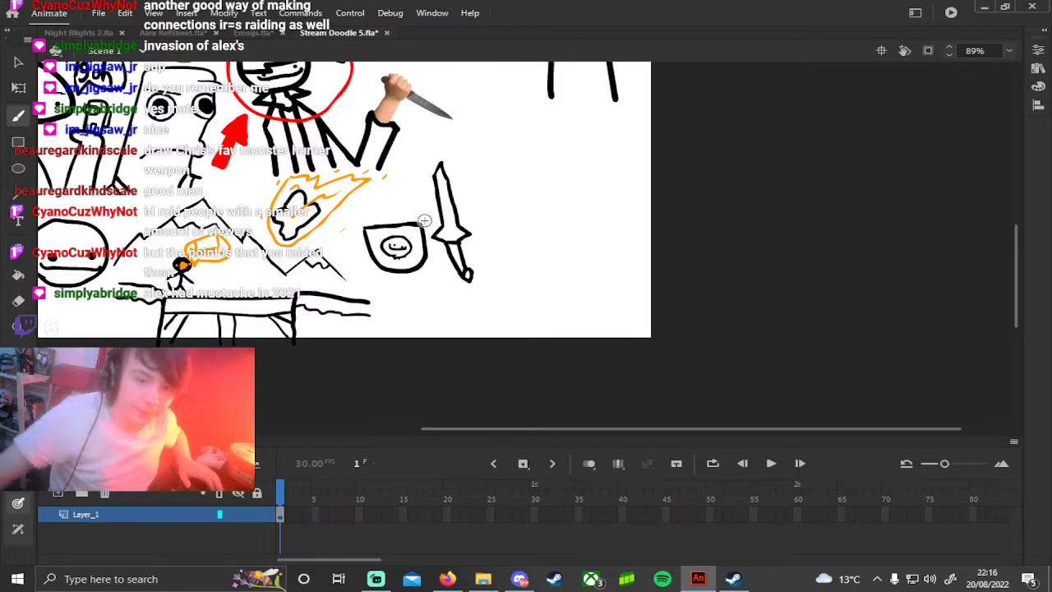
# Step: Add slanted arms with short cuff lines to the blocky character and a small collar shape beneath its head
pyautogui.moveTo(424, 222); pyautogui.dragTo(633, 269)
pyautogui.scroll(3, 669, 313)
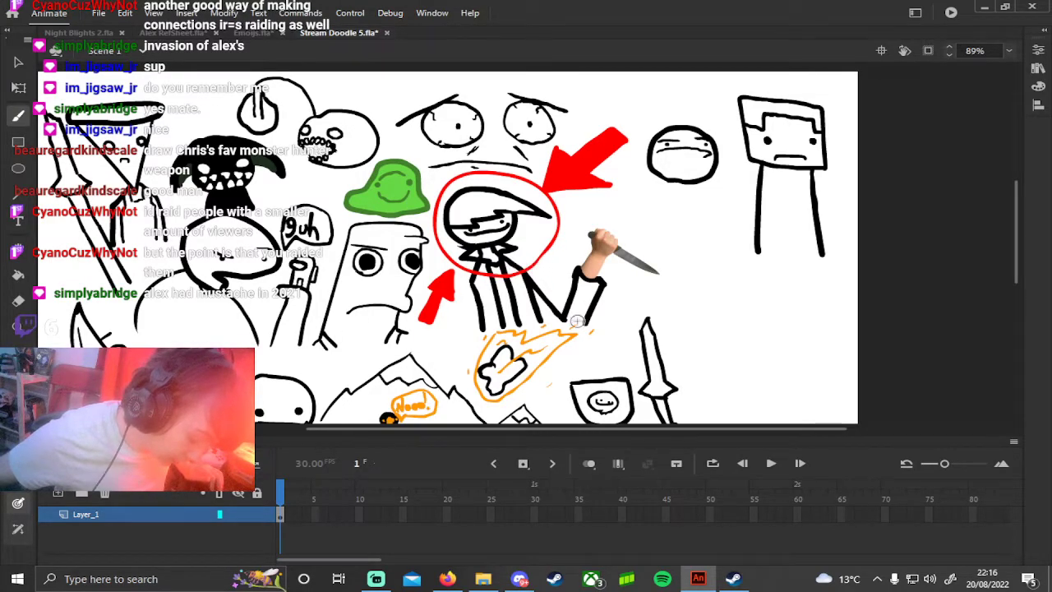
pyautogui.scroll(-5, 723, 251)
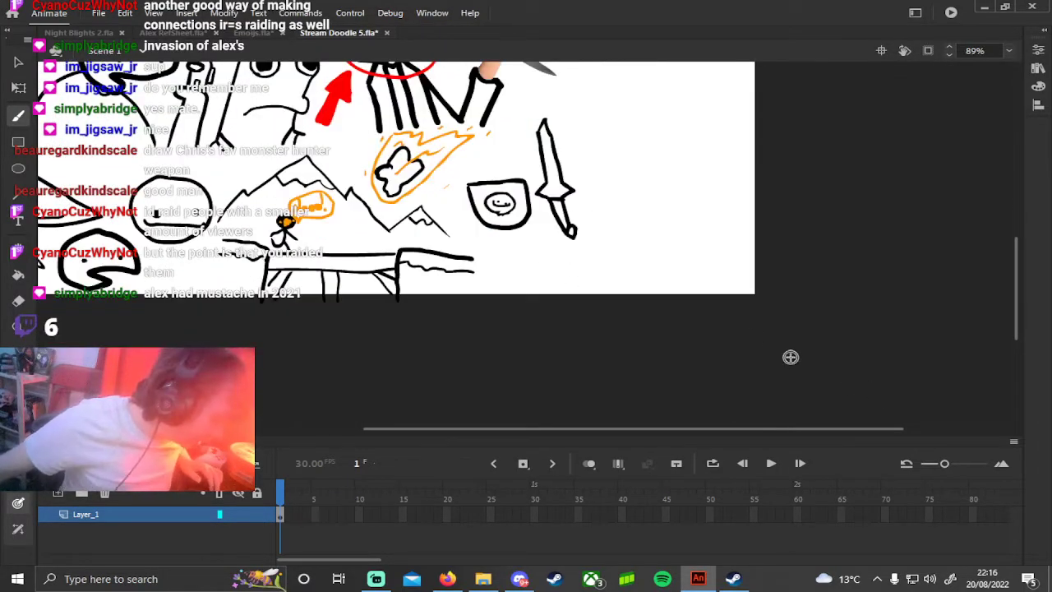
pyautogui.moveTo(655, 221); pyautogui.dragTo(594, 360)
pyautogui.moveTo(592, 178)
pyautogui.mouseDown()
pyautogui.moveTo(491, 303)
pyautogui.moveTo(431, 304)
pyautogui.mouseUp()
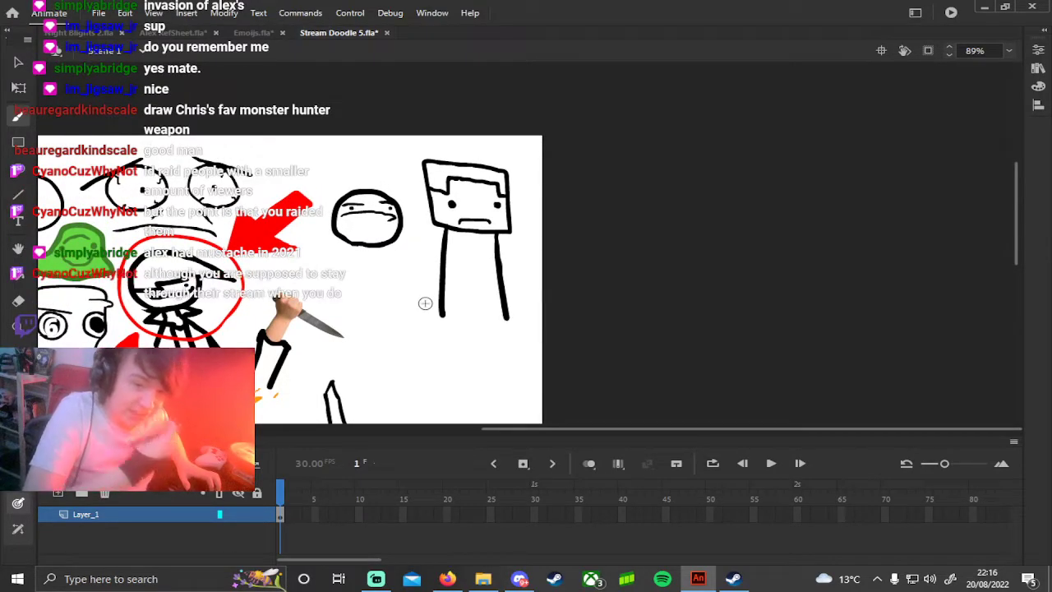
pyautogui.moveTo(499, 236); pyautogui.dragTo(534, 316)
pyautogui.hotkey('ctrl', 'z')
pyautogui.moveTo(498, 235); pyautogui.dragTo(520, 318)
pyautogui.moveTo(442, 231); pyautogui.dragTo(416, 312)
pyautogui.moveTo(435, 270); pyautogui.dragTo(511, 272)
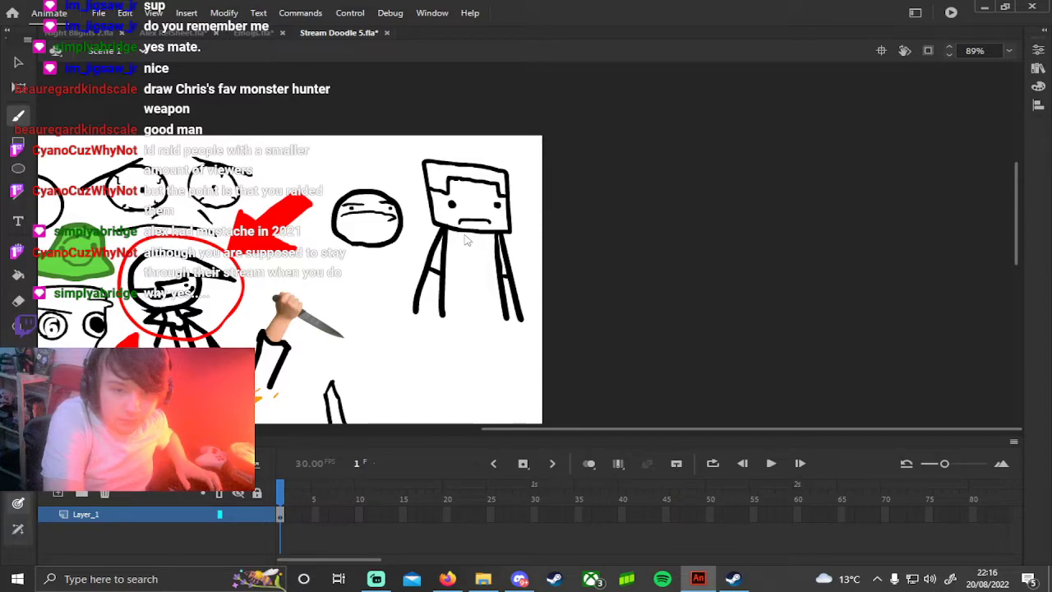
pyautogui.moveTo(477, 241); pyautogui.dragTo(484, 232)
# Step: Save the Stream Doodle 5 document with the new shield, sword and blocky character
pyautogui.moveTo(367, 296)
pyautogui.mouseDown()
pyautogui.moveTo(516, 193)
pyautogui.moveTo(555, 179)
pyautogui.moveTo(570, 206)
pyautogui.moveTo(756, 155)
pyautogui.moveTo(757, 236)
pyautogui.mouseUp()
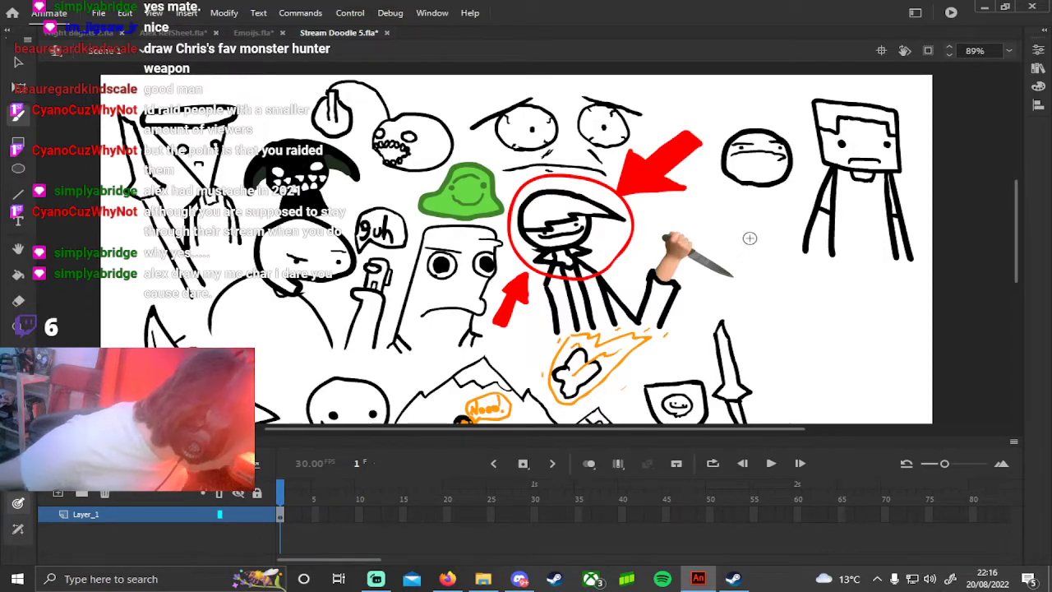
pyautogui.click(97, 12)
pyautogui.click(123, 129)
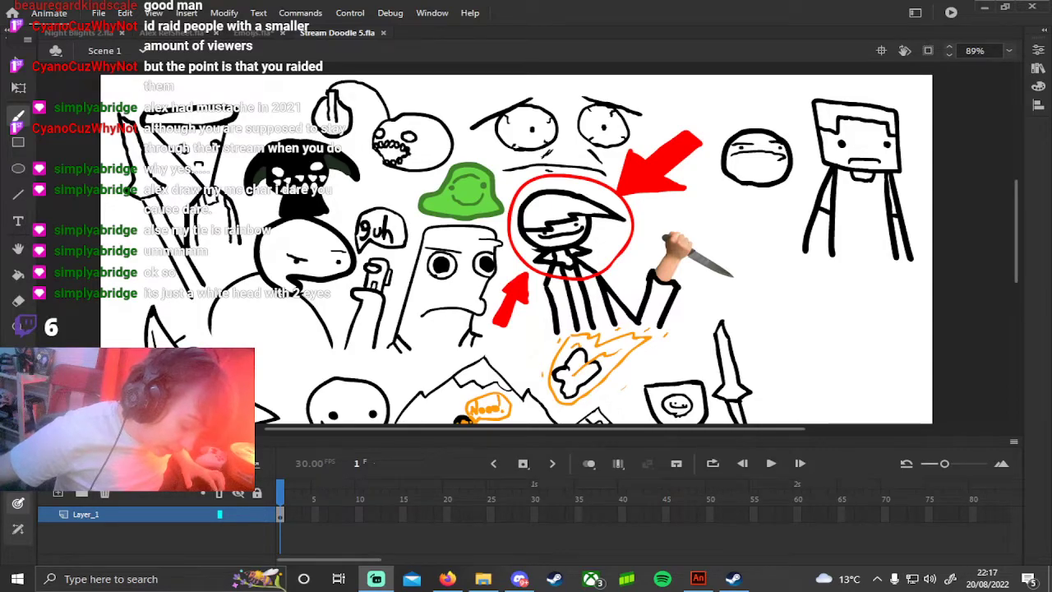
# Step: Draw a small character between the knife and the blocky figure, with a round head, two dot eyes and two body lines
pyautogui.moveTo(703, 331); pyautogui.dragTo(425, 308)
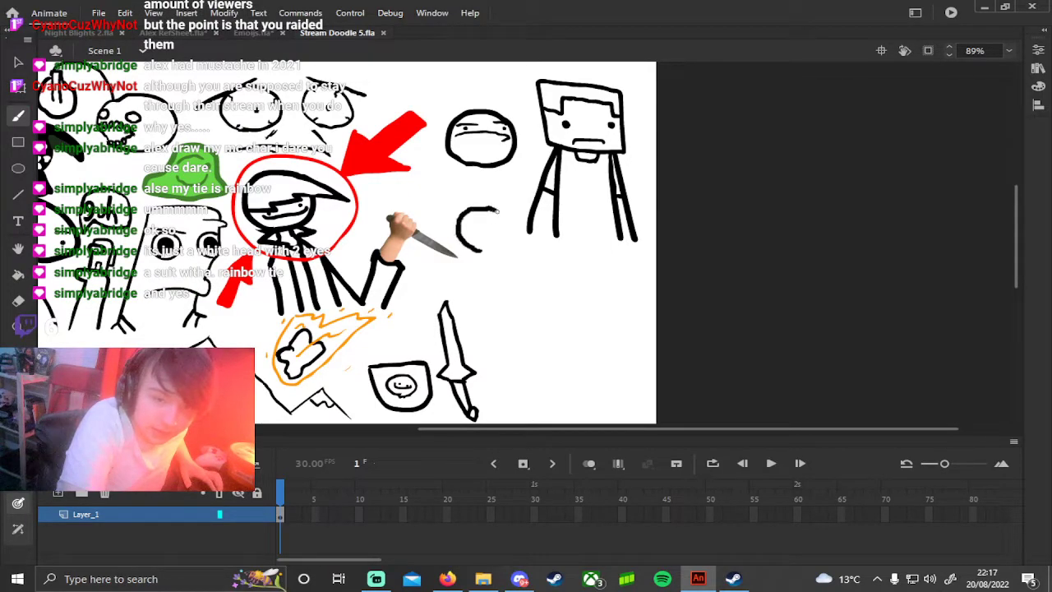
pyautogui.moveTo(503, 245); pyautogui.dragTo(511, 225)
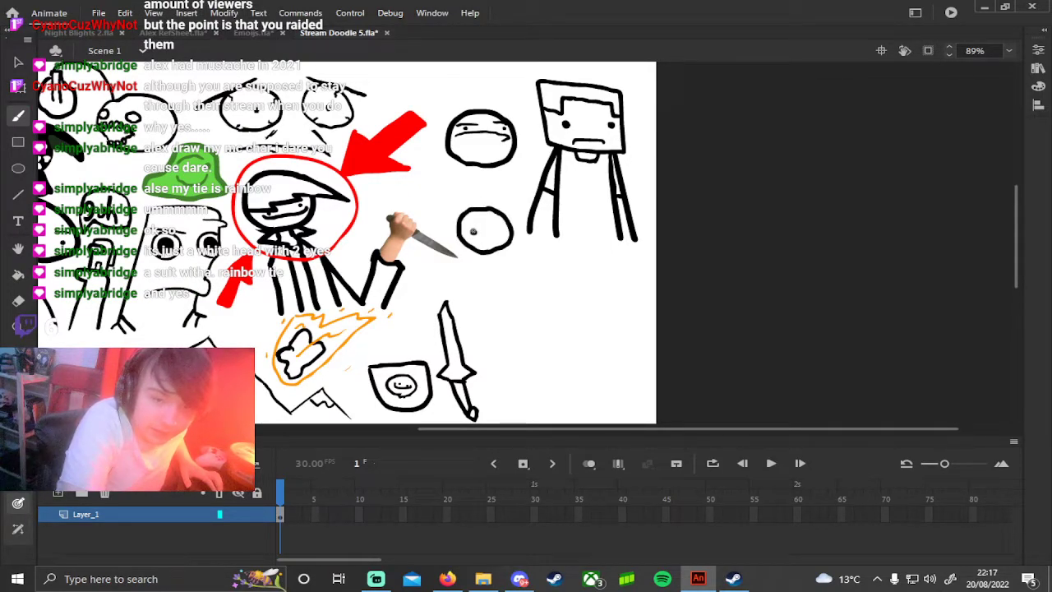
pyautogui.click(502, 233)
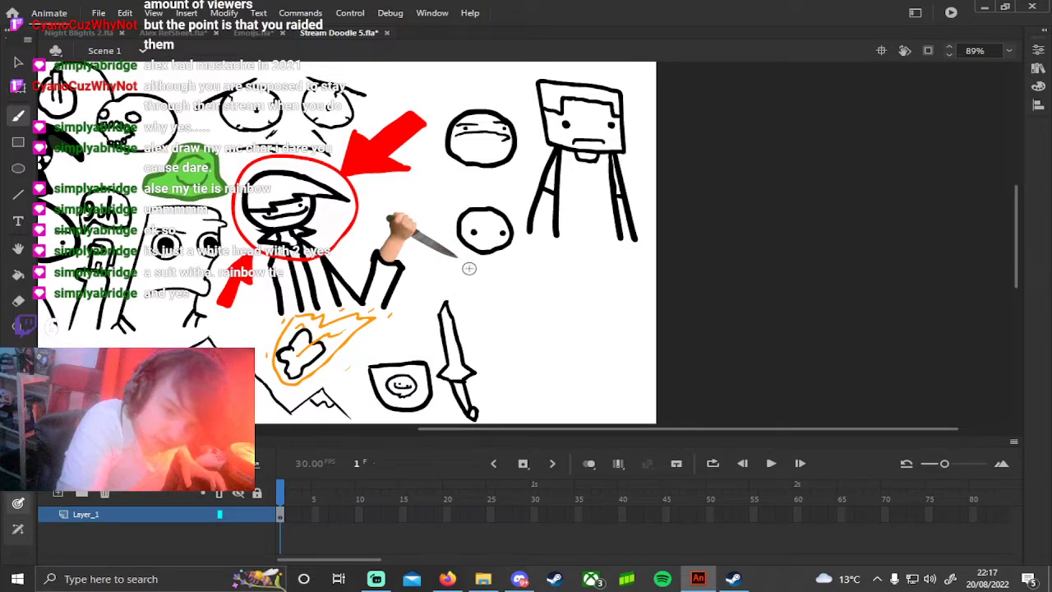
pyautogui.moveTo(466, 277); pyautogui.dragTo(467, 296)
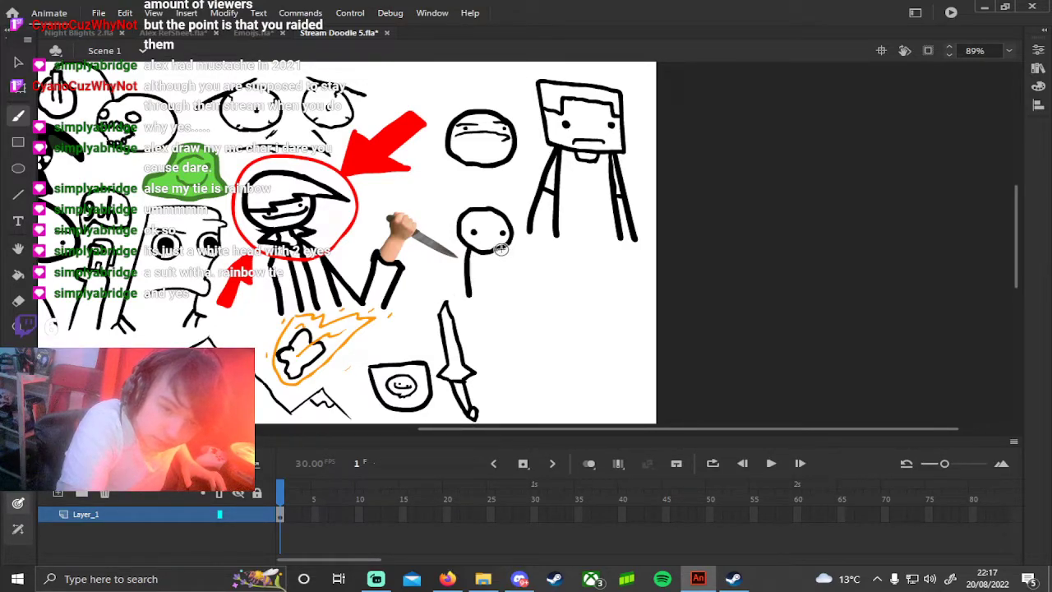
pyautogui.hotkey('ctrl', 'z')
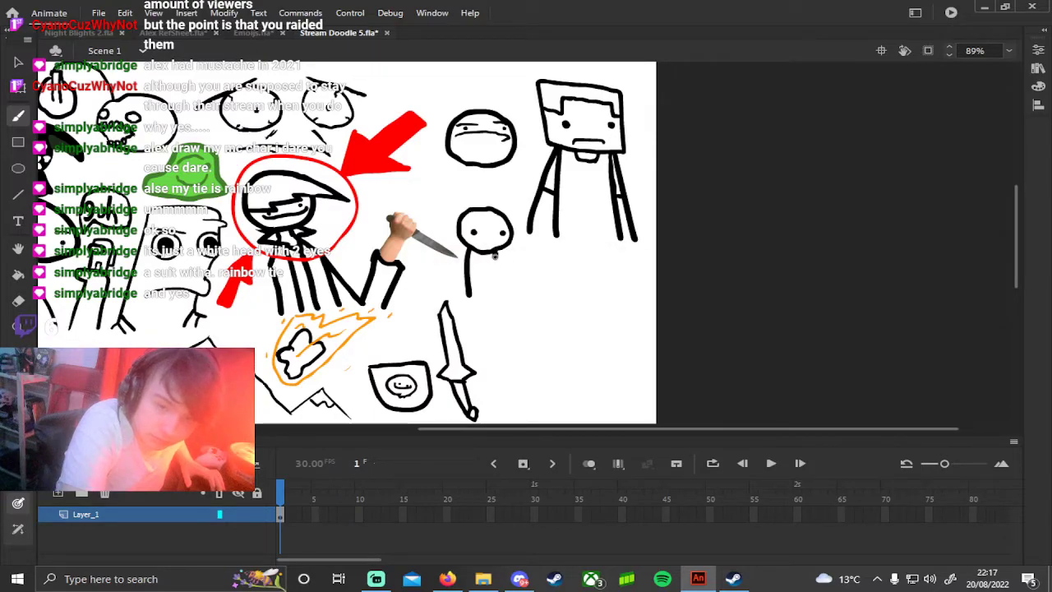
pyautogui.moveTo(505, 291); pyautogui.dragTo(509, 296)
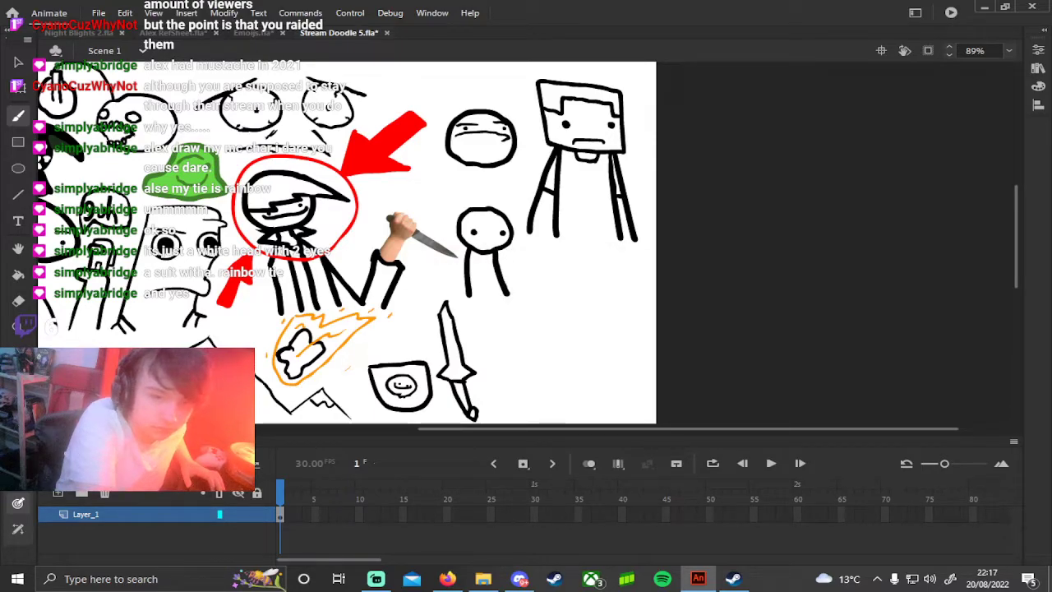
# Step: Paint the upper part of the small dot-eyed character's rainbow tie with short red, blue and yellow strokes
pyautogui.click(18, 379)
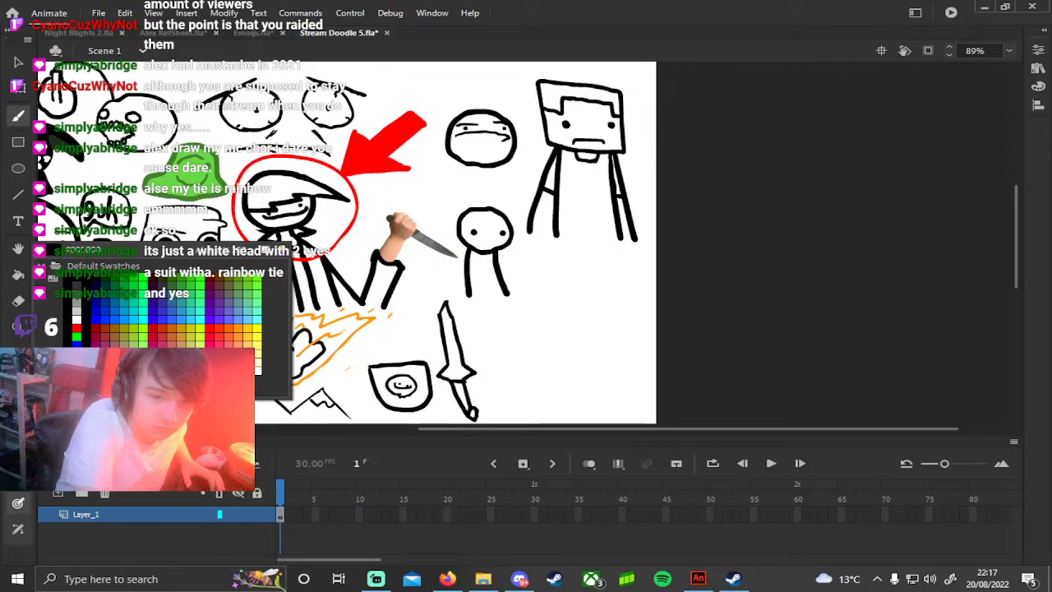
pyautogui.click(99, 325)
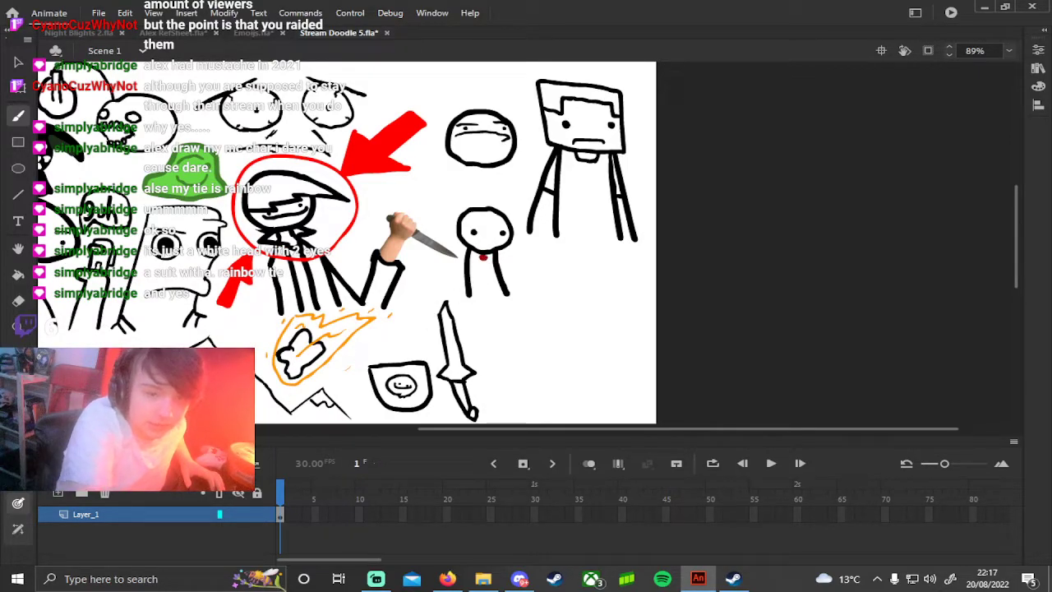
pyautogui.click(18, 326)
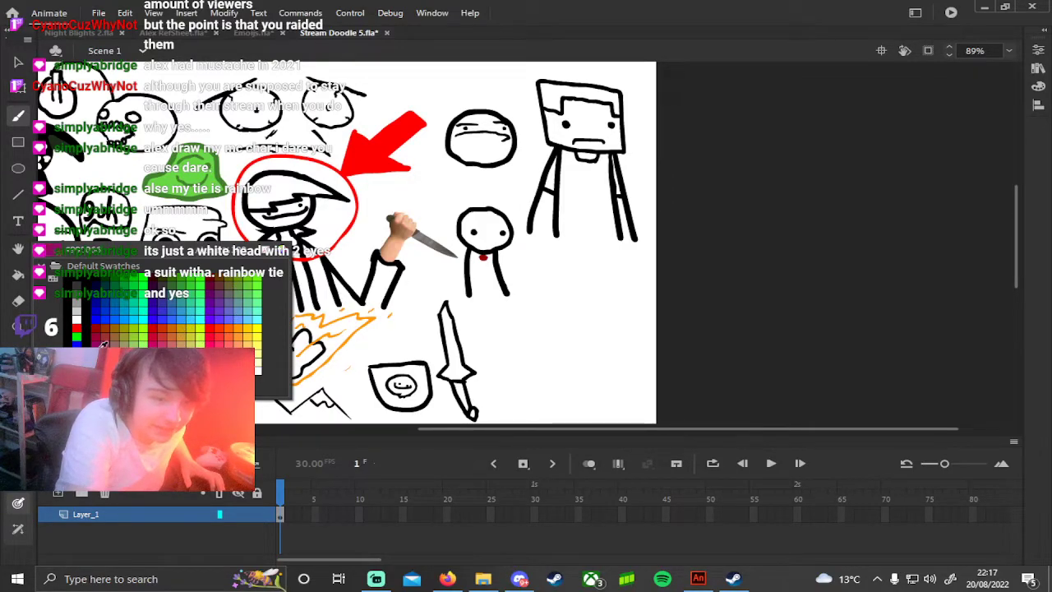
pyautogui.click(125, 313)
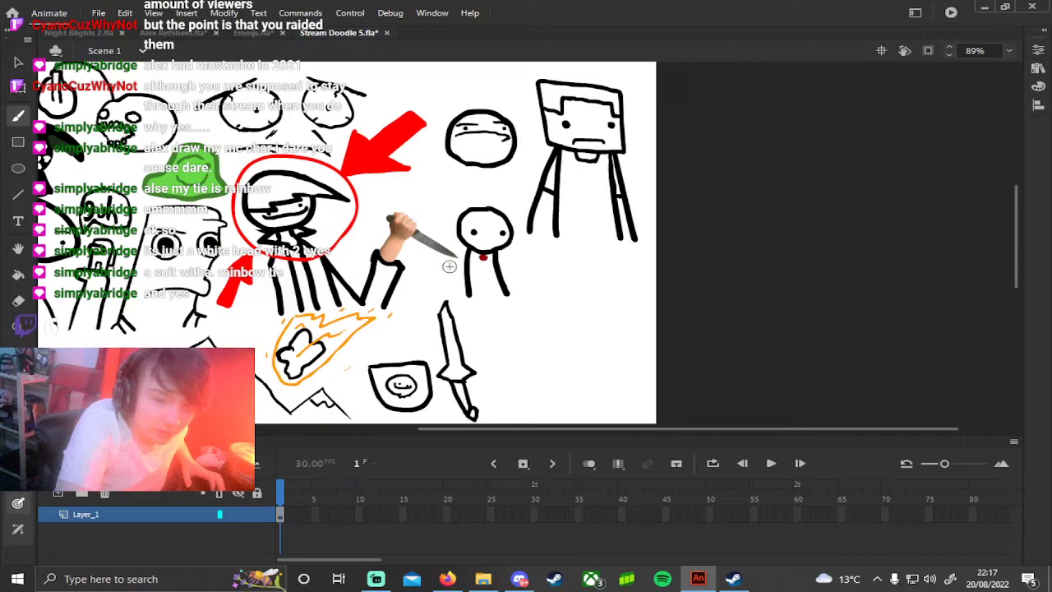
pyautogui.moveTo(480, 261); pyautogui.dragTo(486, 263)
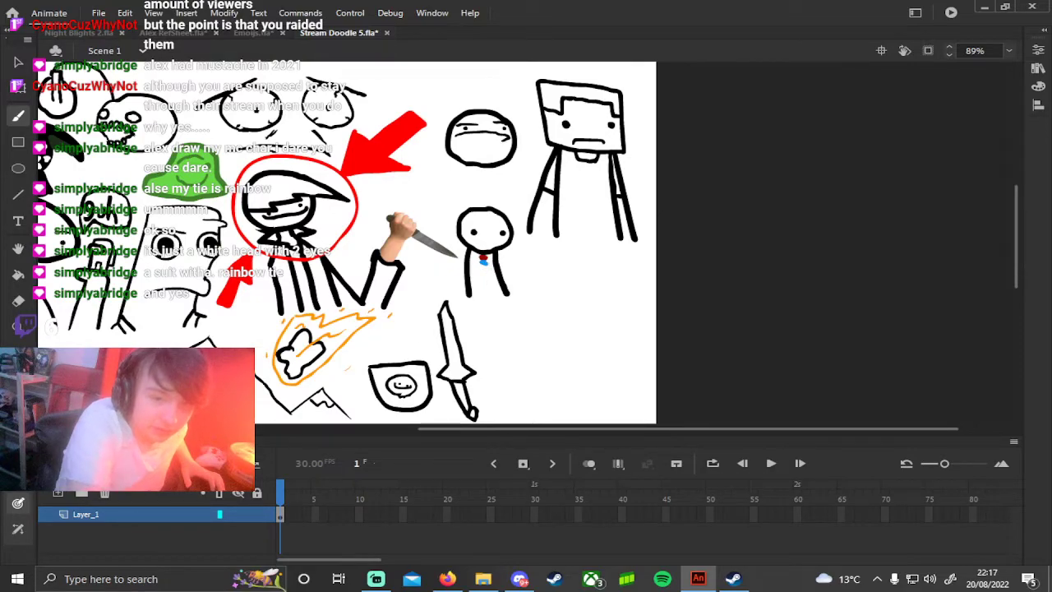
pyautogui.click(18, 387)
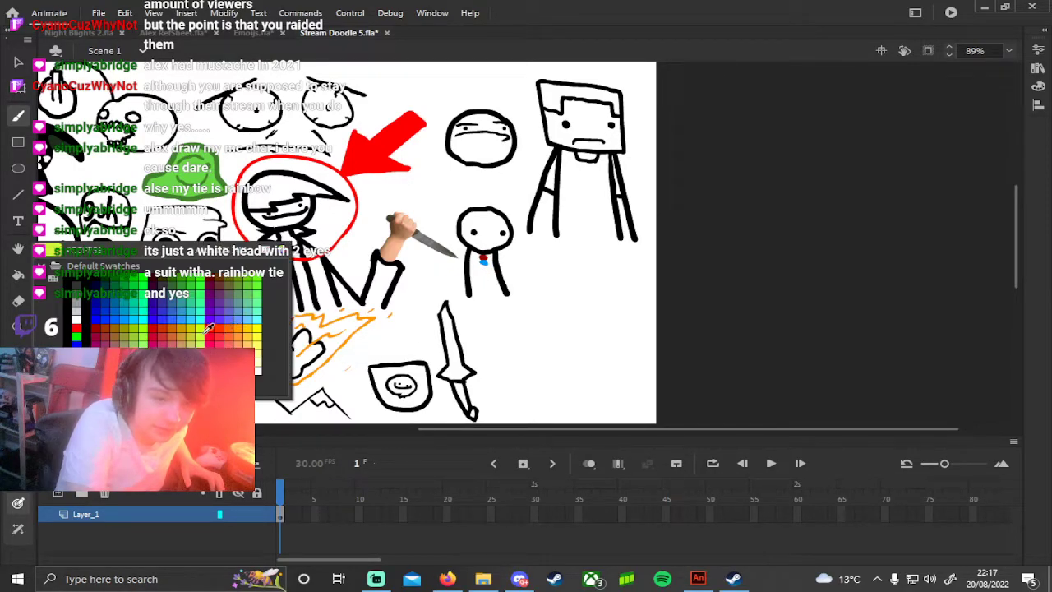
pyautogui.click(246, 324)
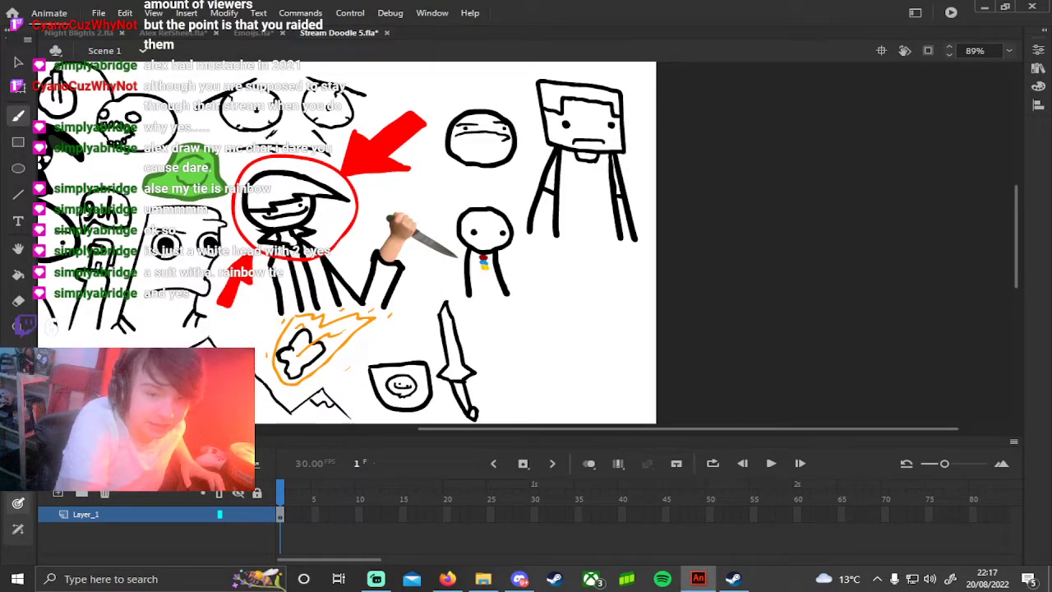
# Step: Extend the small character's rainbow tie downward with green and purple strokes
pyautogui.click(18, 327)
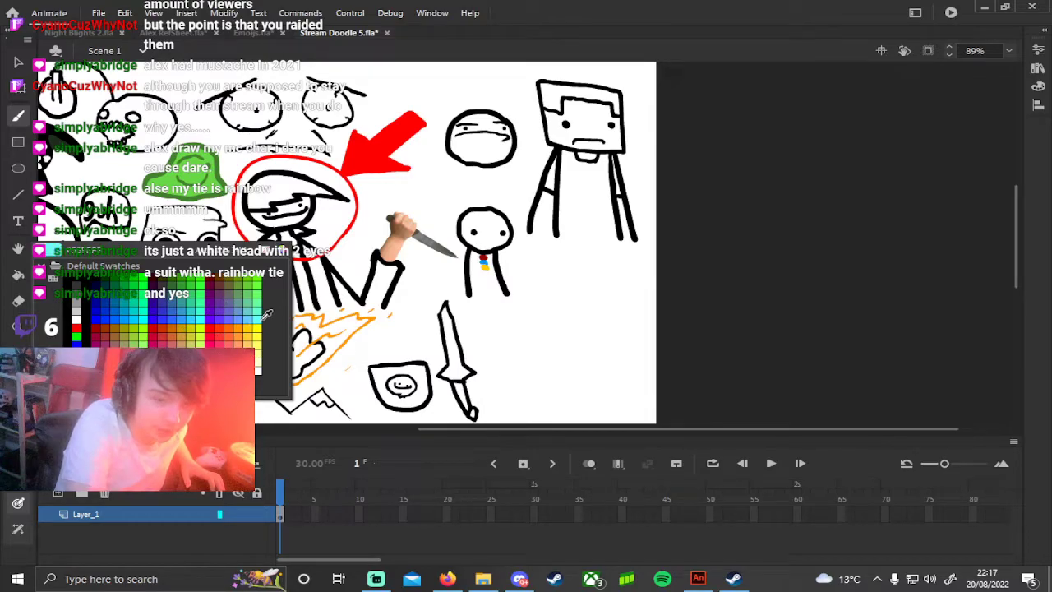
pyautogui.click(256, 278)
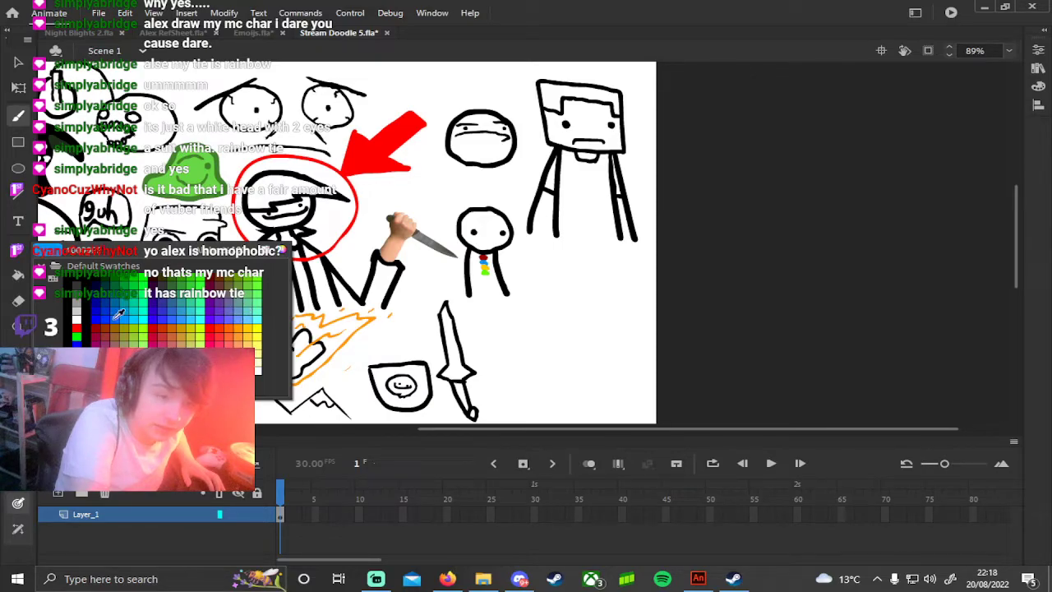
pyautogui.click(105, 365)
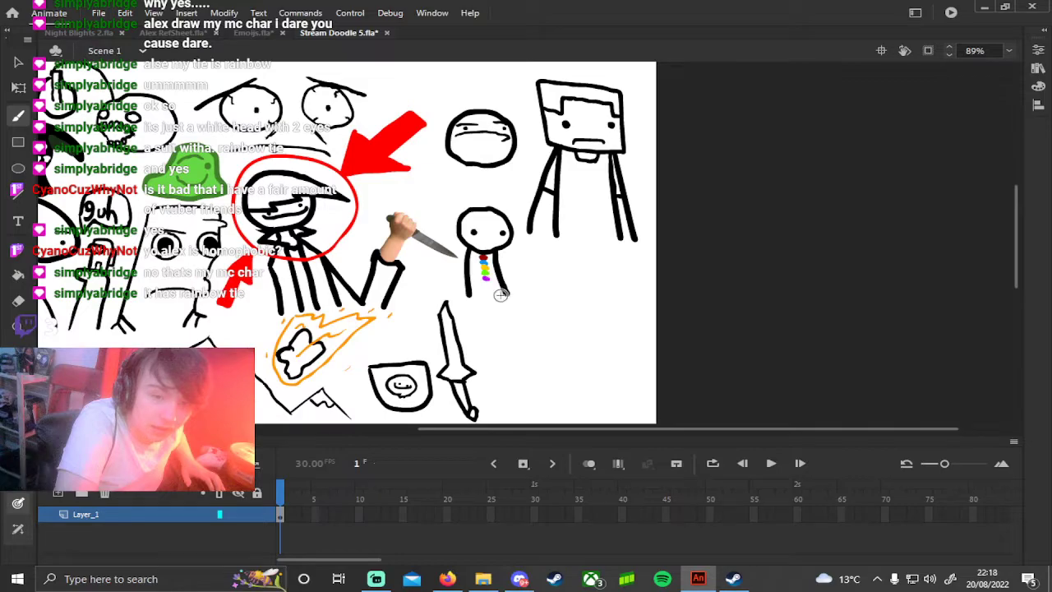
pyautogui.click(19, 370)
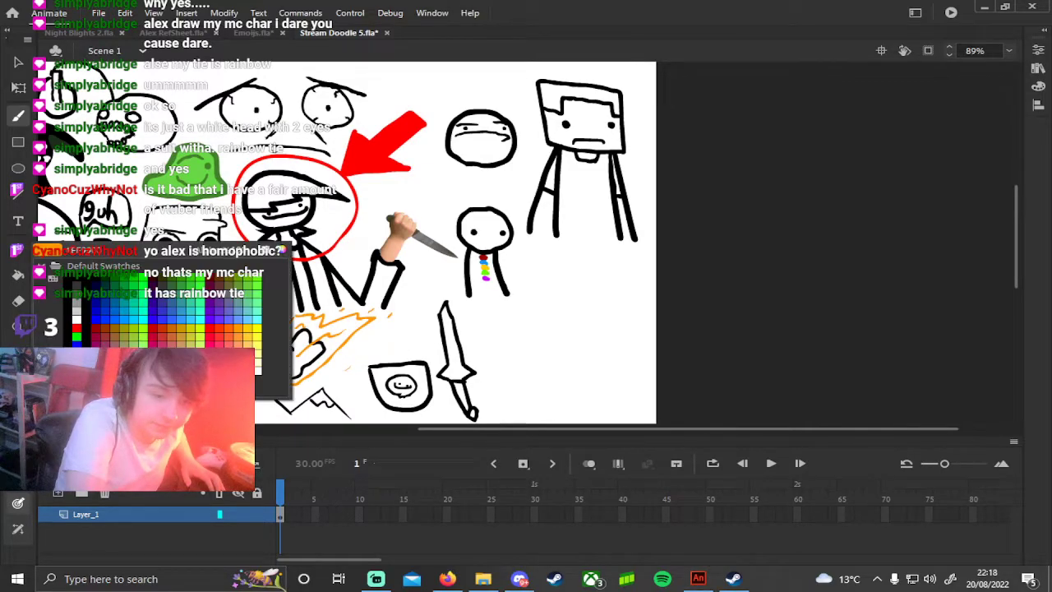
pyautogui.click(105, 366)
pyautogui.click(485, 284)
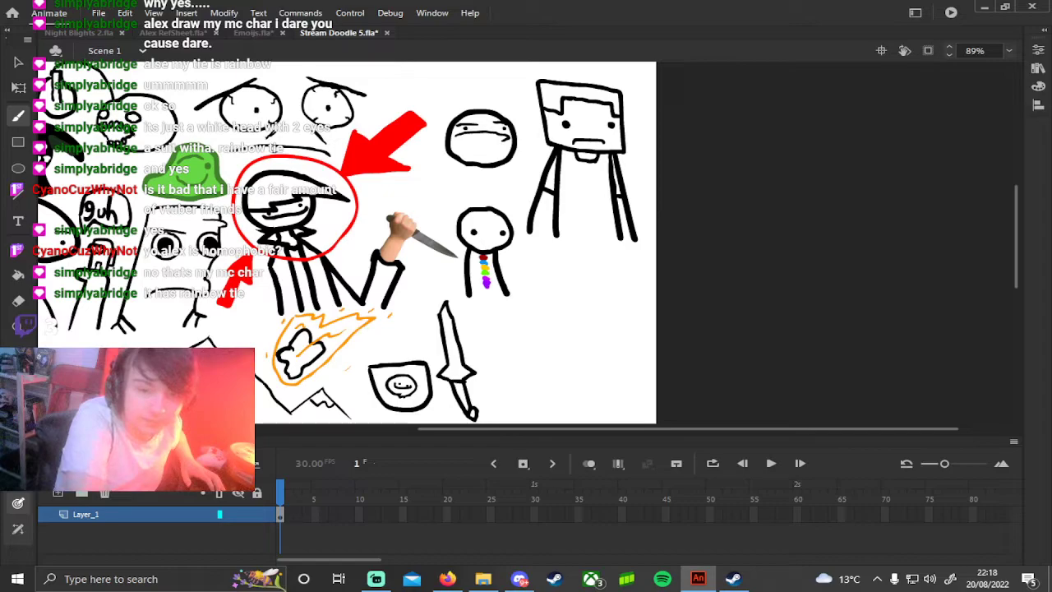
# Step: Close the small character's torso with a black bottom line and fill the suit around the tie with black
pyautogui.click(18, 394)
pyautogui.click(72, 278)
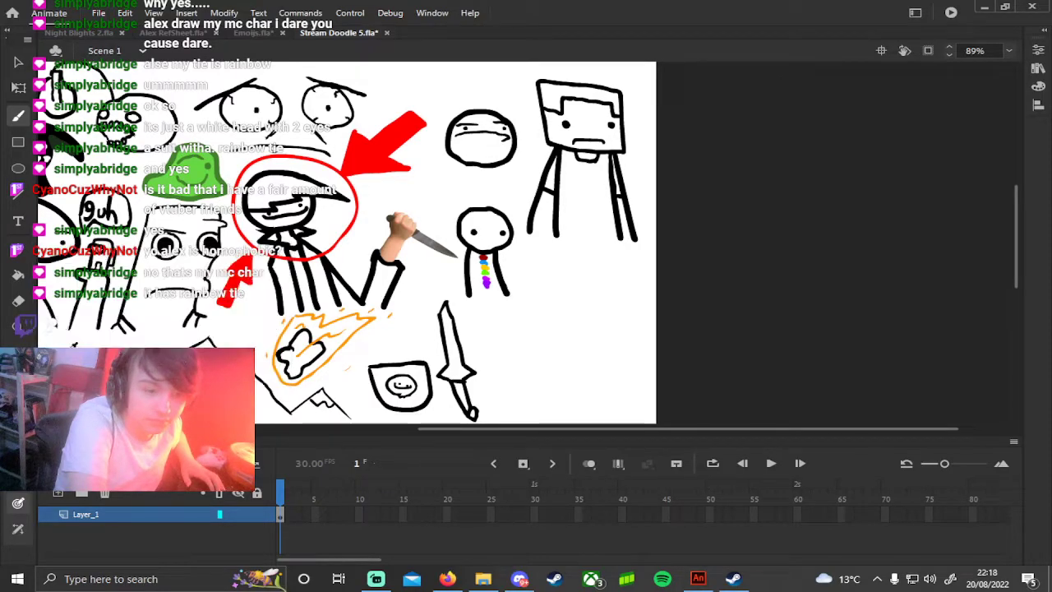
pyautogui.moveTo(468, 296); pyautogui.dragTo(511, 295)
pyautogui.press('k')
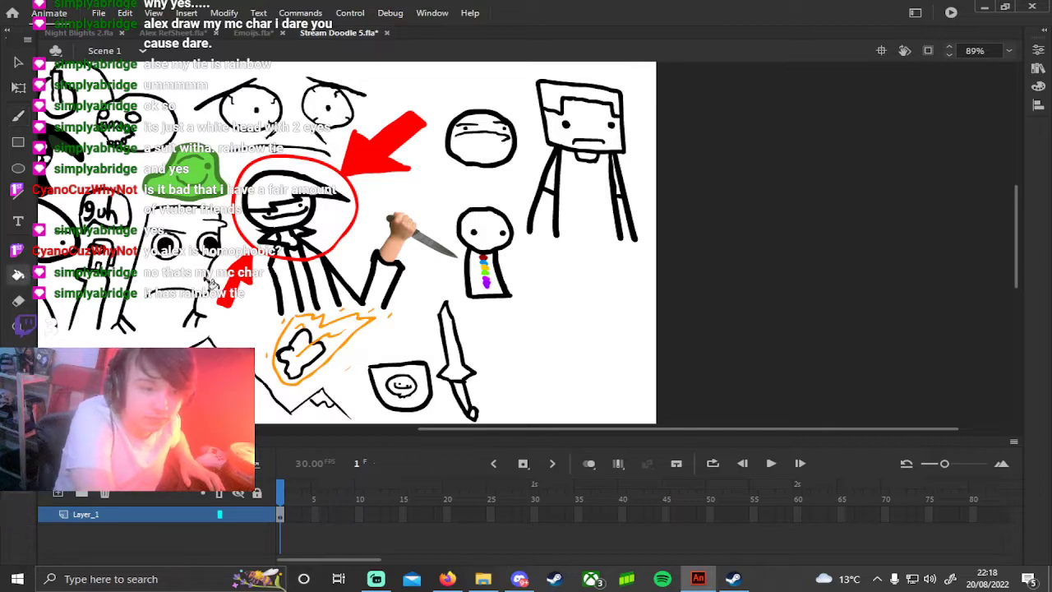
pyautogui.click(483, 286)
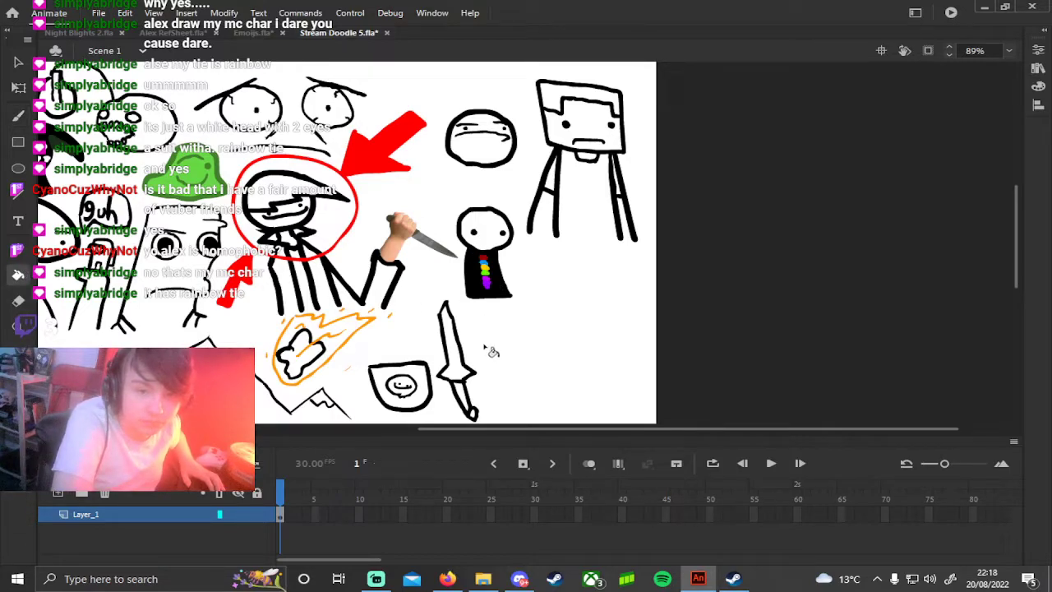
# Step: Add slanted arms and two spread legs to the suited character, and draw a small black top hat on its head
pyautogui.press('b')
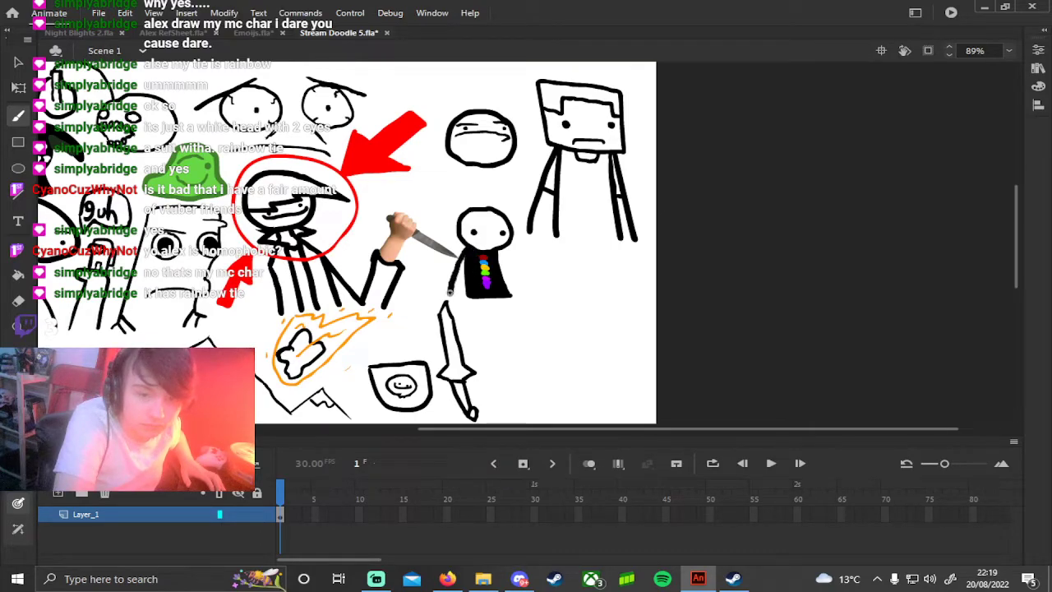
pyautogui.moveTo(501, 261); pyautogui.dragTo(532, 298)
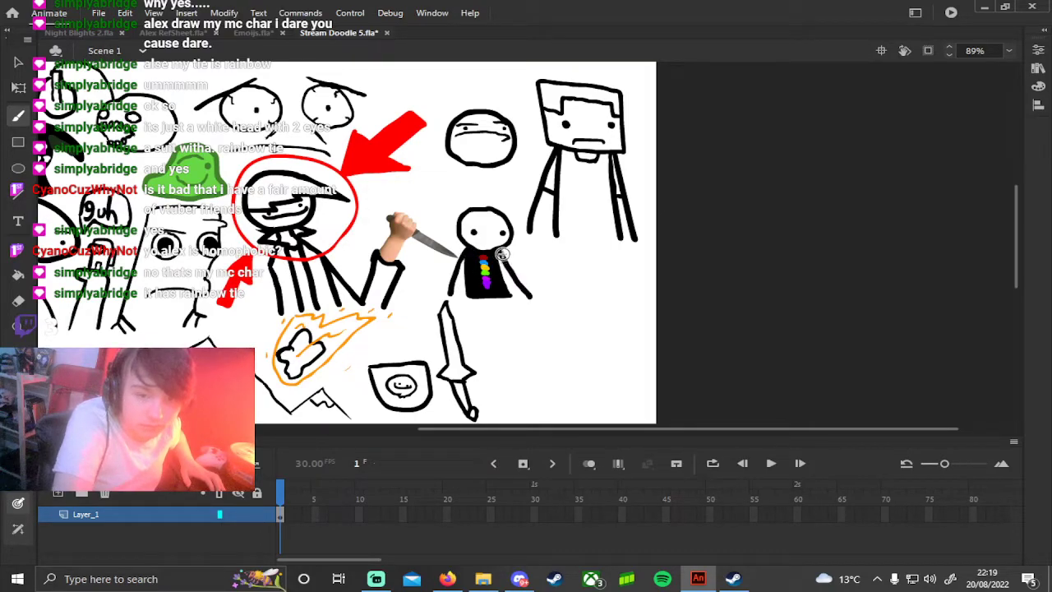
pyautogui.moveTo(507, 355); pyautogui.dragTo(508, 358)
pyautogui.hotkey('ctrl', 'z')
pyautogui.hotkey('ctrl', 'z')
pyautogui.hotkey('ctrl', 'z')
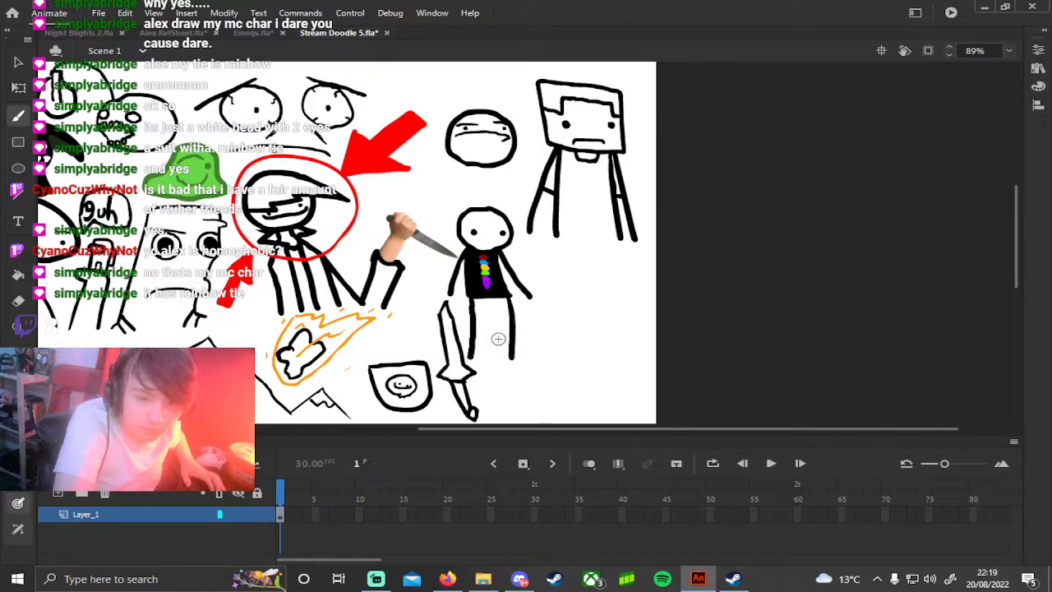
pyautogui.moveTo(467, 292)
pyautogui.mouseDown()
pyautogui.moveTo(472, 339)
pyautogui.moveTo(495, 306)
pyautogui.moveTo(476, 354)
pyautogui.mouseUp()
pyautogui.hotkey('ctrl', 'z')
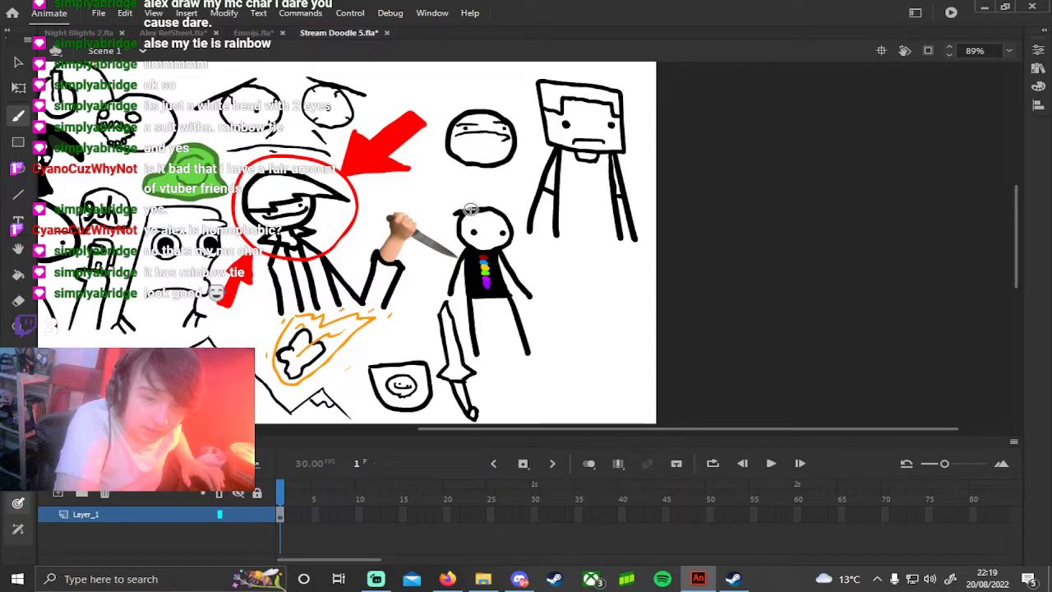
pyautogui.moveTo(467, 214)
pyautogui.mouseDown()
pyautogui.moveTo(460, 197)
pyautogui.moveTo(478, 207)
pyautogui.mouseUp()
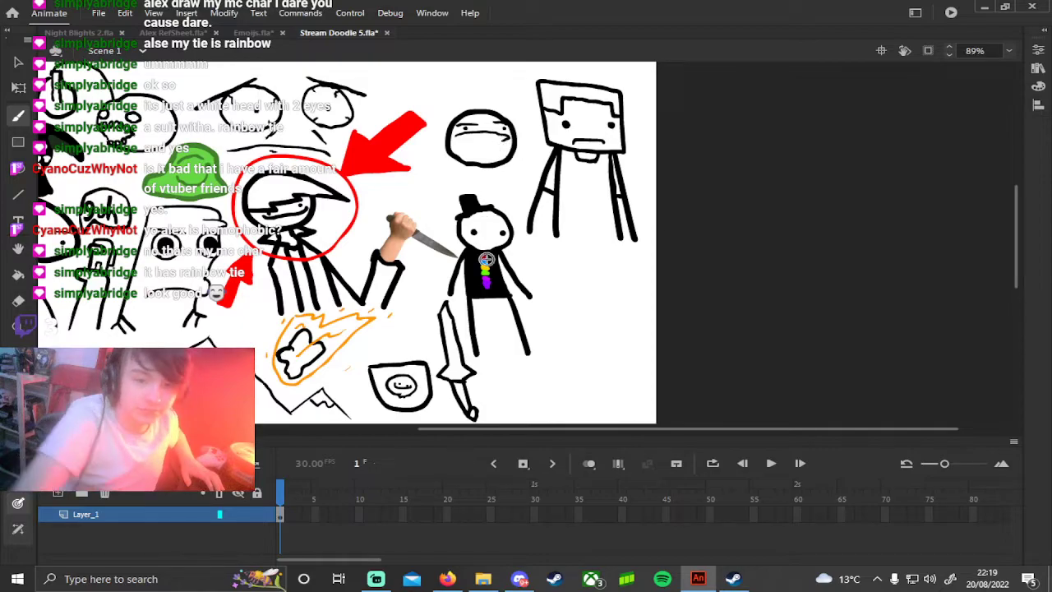
# Step: Save the Stream Doodle 5 document with the rainbow-tie character
pyautogui.moveTo(401, 254); pyautogui.dragTo(602, 271)
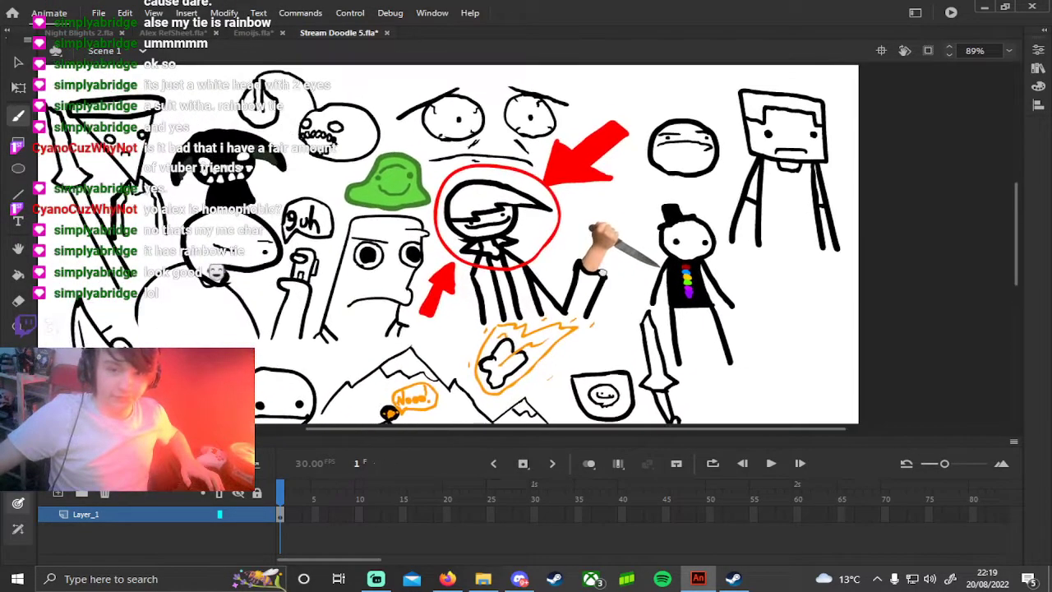
pyautogui.click(103, 12)
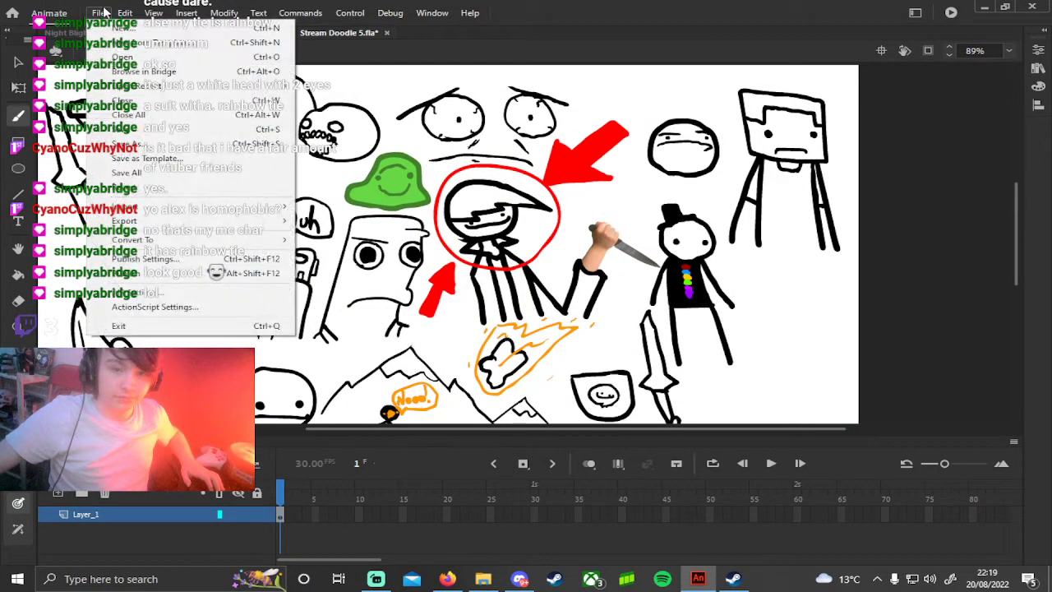
pyautogui.click(124, 129)
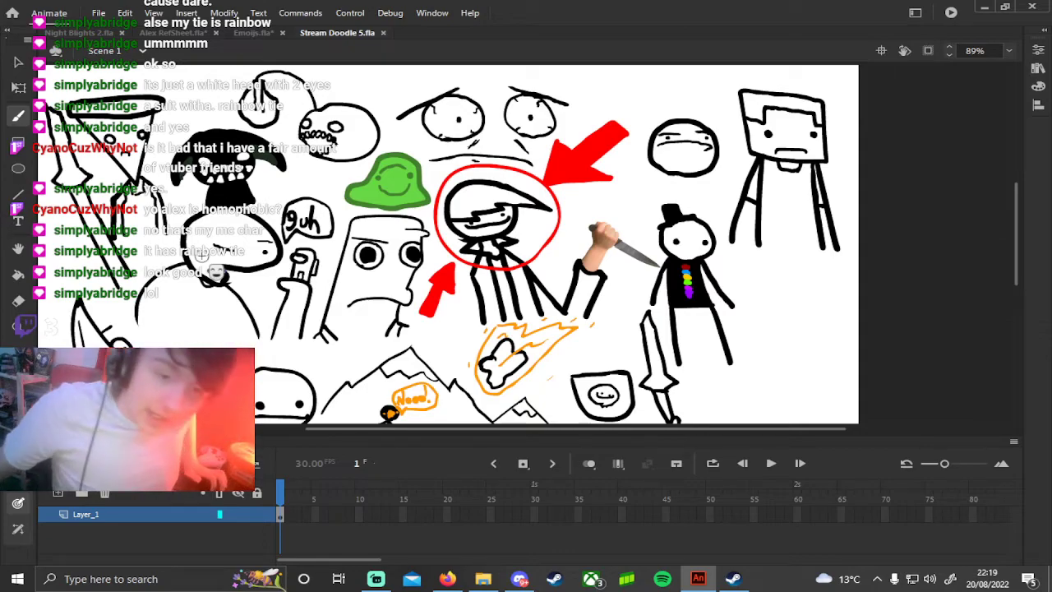
pyautogui.moveTo(576, 239)
pyautogui.mouseDown()
pyautogui.moveTo(683, 189)
pyautogui.moveTo(676, 259)
pyautogui.mouseUp()
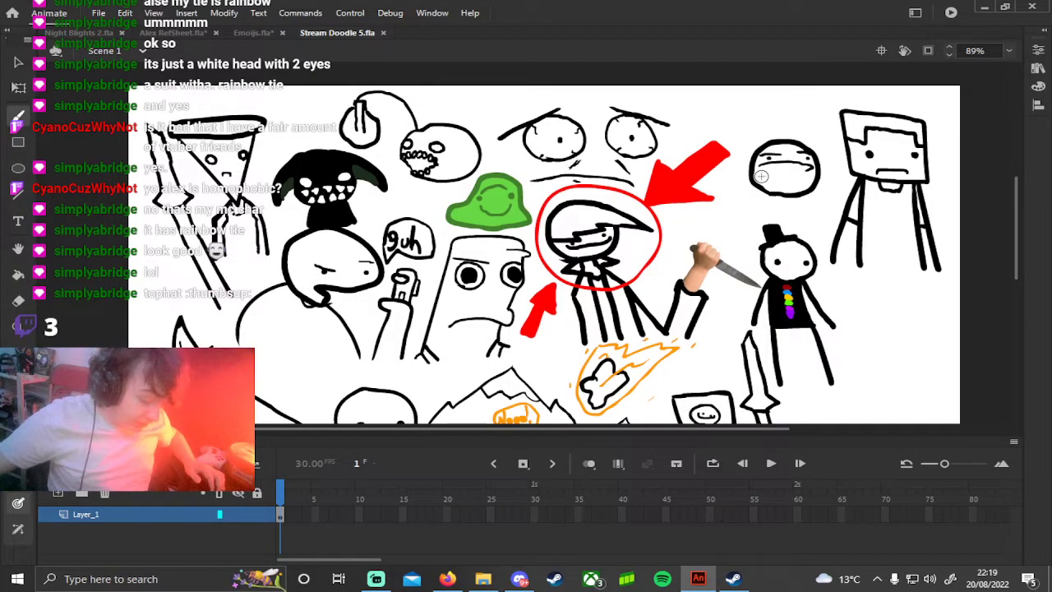
pyautogui.moveTo(820, 238); pyautogui.dragTo(765, 159)
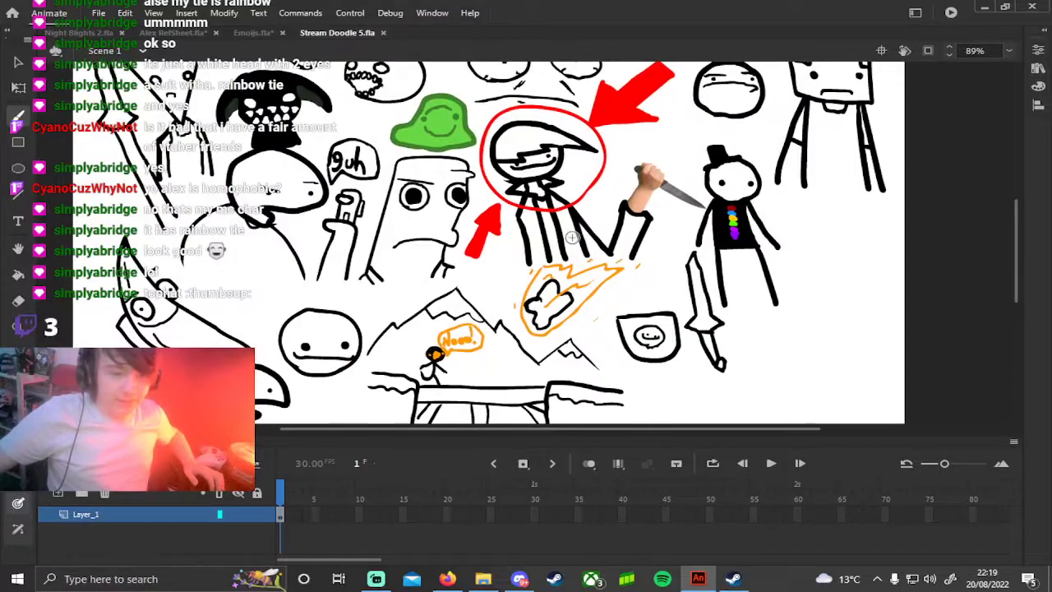
pyautogui.moveTo(572, 237); pyautogui.dragTo(587, 303)
pyautogui.moveTo(562, 228); pyautogui.dragTo(510, 164)
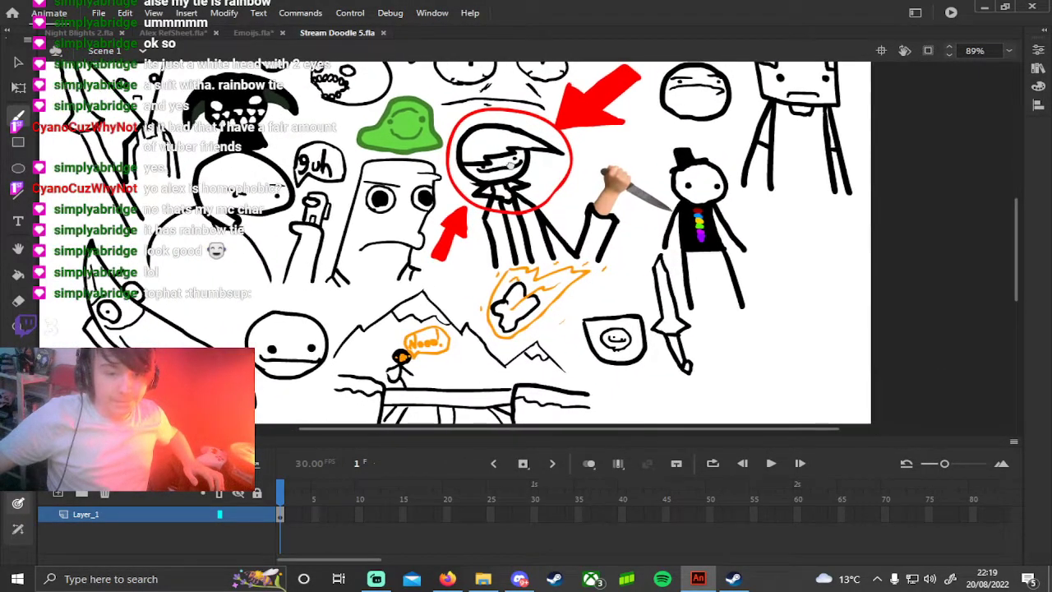
pyautogui.scroll(3, 568, 161)
pyautogui.hscroll(2, 567, 161)
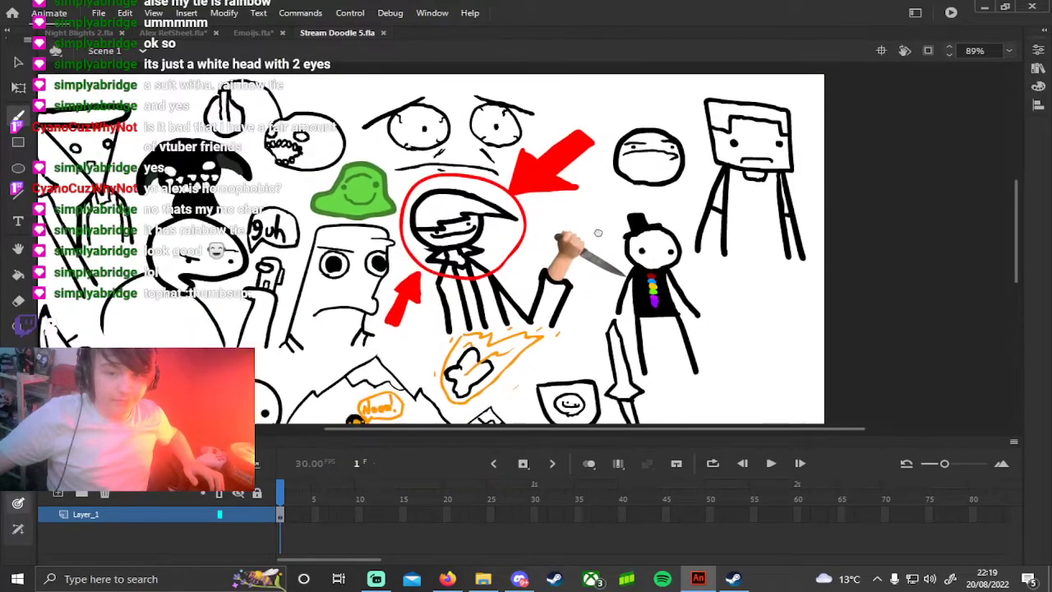
pyautogui.hscroll(-5, 507, 224)
pyautogui.scroll(-1, 575, 205)
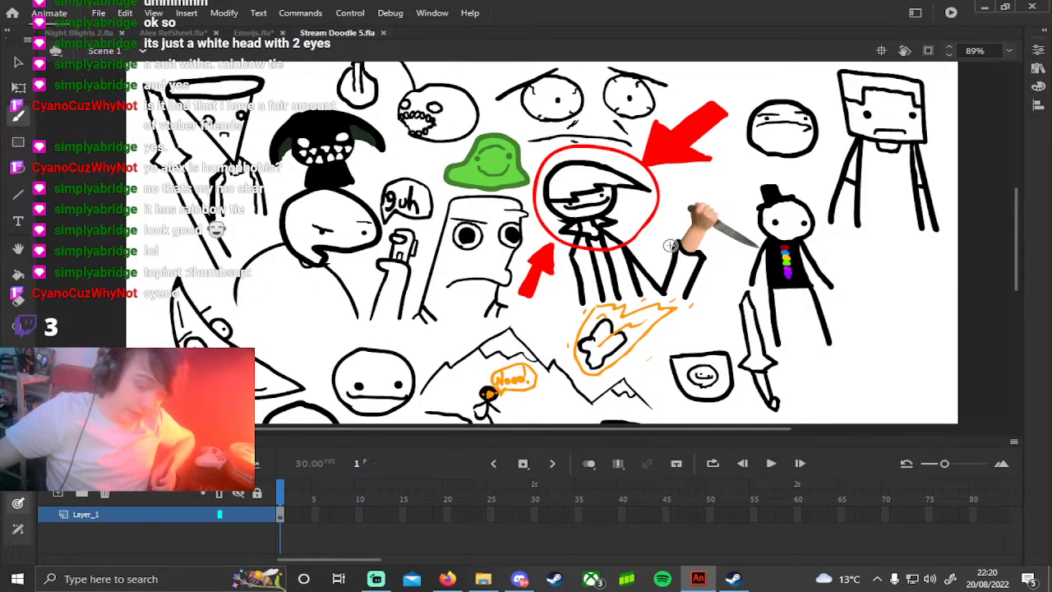
# Step: Draw a round head with an arched face opening below the blocky character, and erase the stray line overlapping its upper-right edge
pyautogui.moveTo(796, 255); pyautogui.dragTo(473, 201)
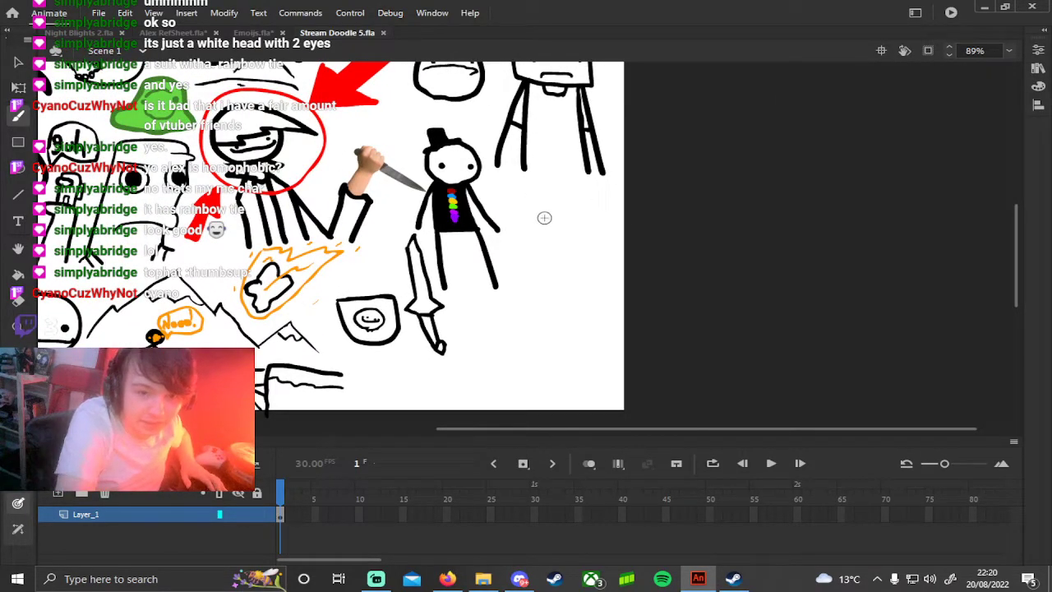
pyautogui.moveTo(541, 231)
pyautogui.mouseDown()
pyautogui.moveTo(547, 175)
pyautogui.moveTo(583, 188)
pyautogui.moveTo(596, 218)
pyautogui.moveTo(576, 236)
pyautogui.moveTo(544, 231)
pyautogui.mouseUp()
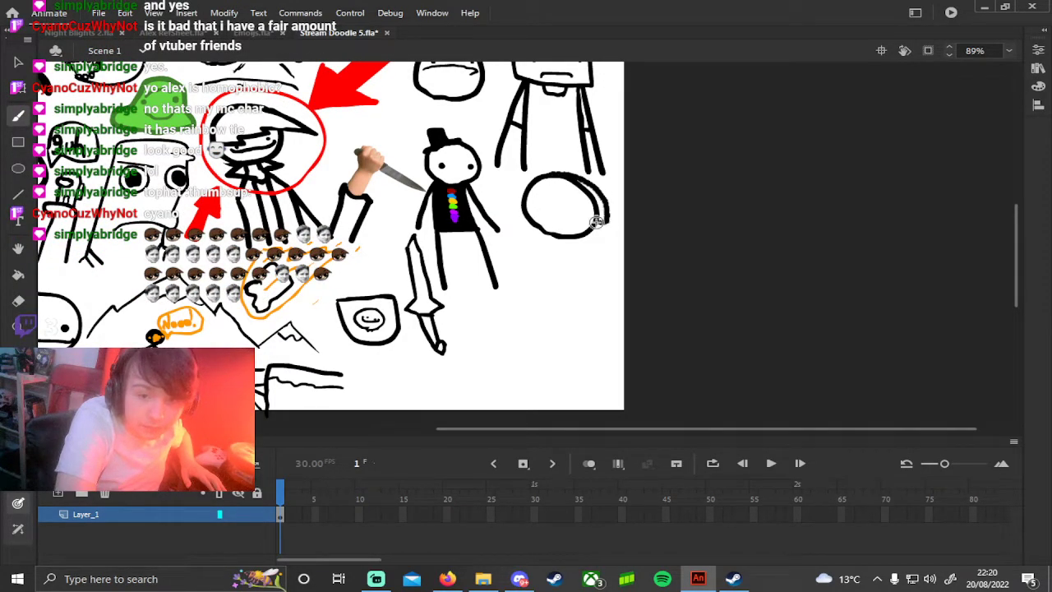
pyautogui.hotkey('ctrl', 'z')
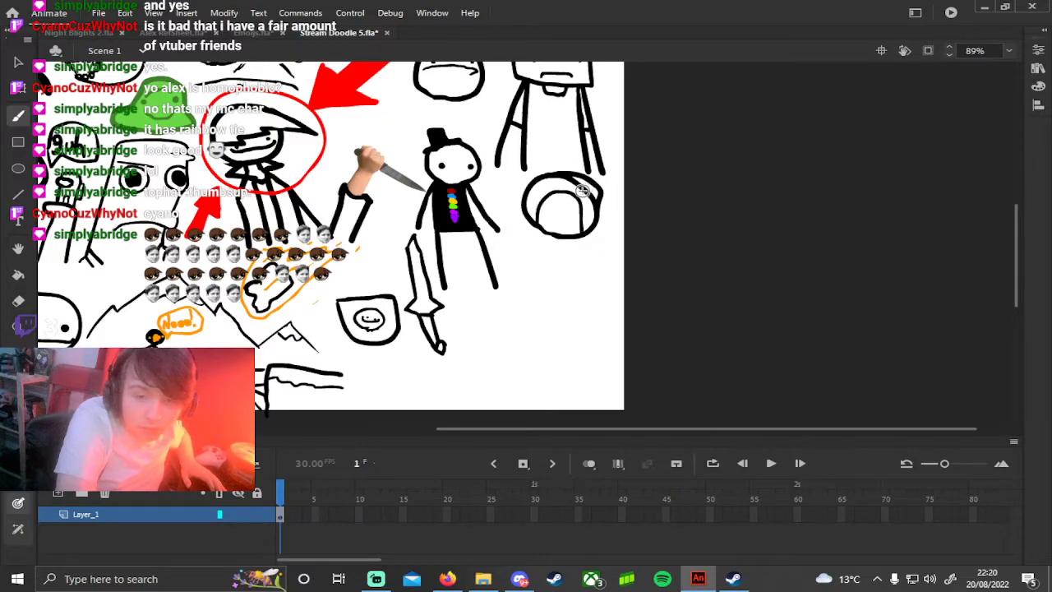
pyautogui.press('e')
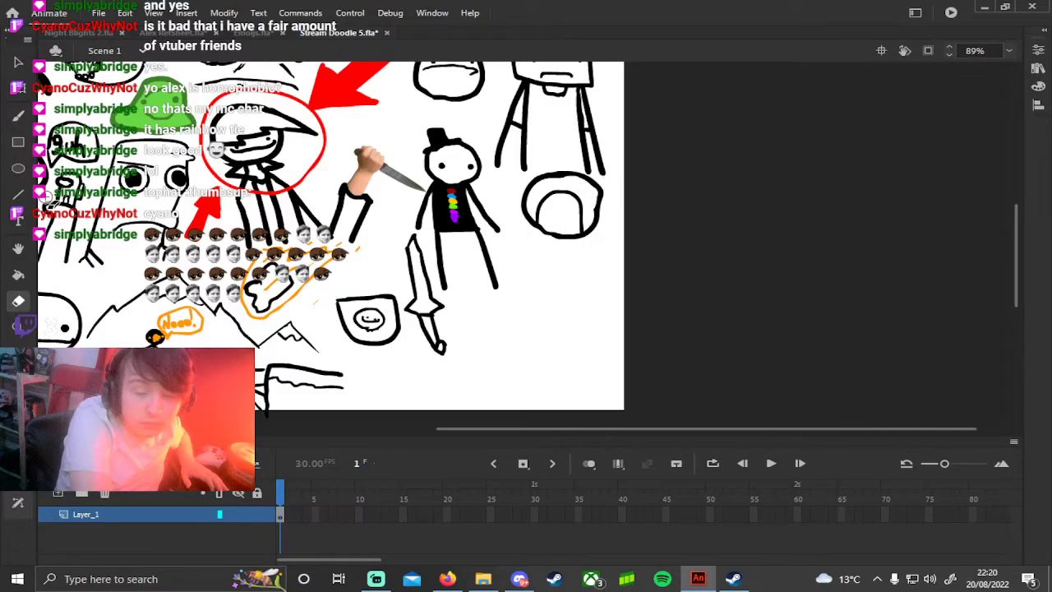
pyautogui.press('b')
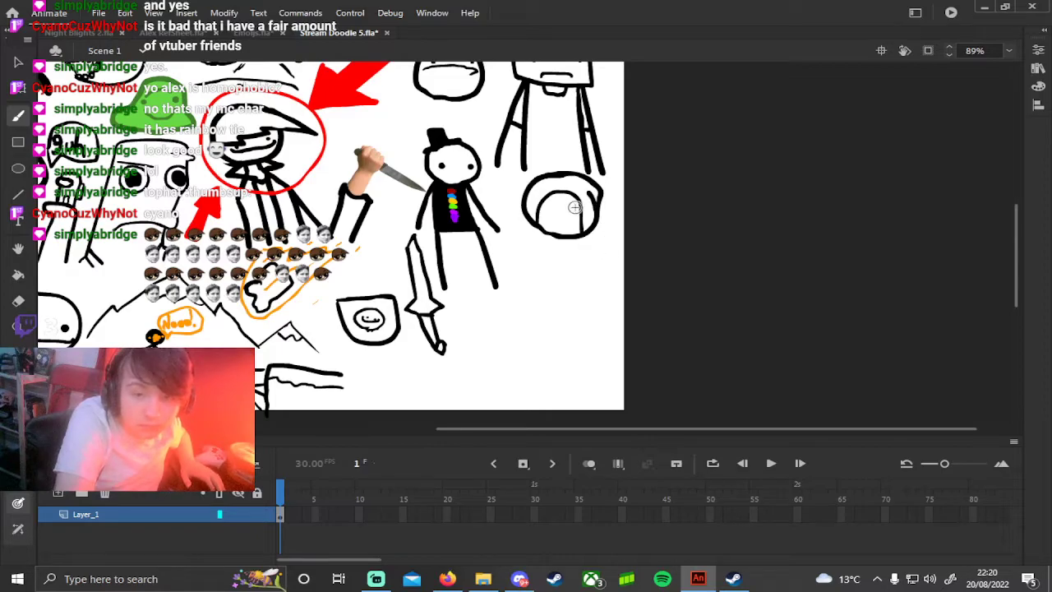
# Step: Draw a short neck with sloping shoulders and upper body lines beneath the new round head, undoing the misplaced strokes
pyautogui.moveTo(535, 243); pyautogui.dragTo(521, 267)
pyautogui.moveTo(578, 239); pyautogui.dragTo(592, 269)
pyautogui.hotkey('ctrl', 'z')
pyautogui.hotkey('ctrl', 'z')
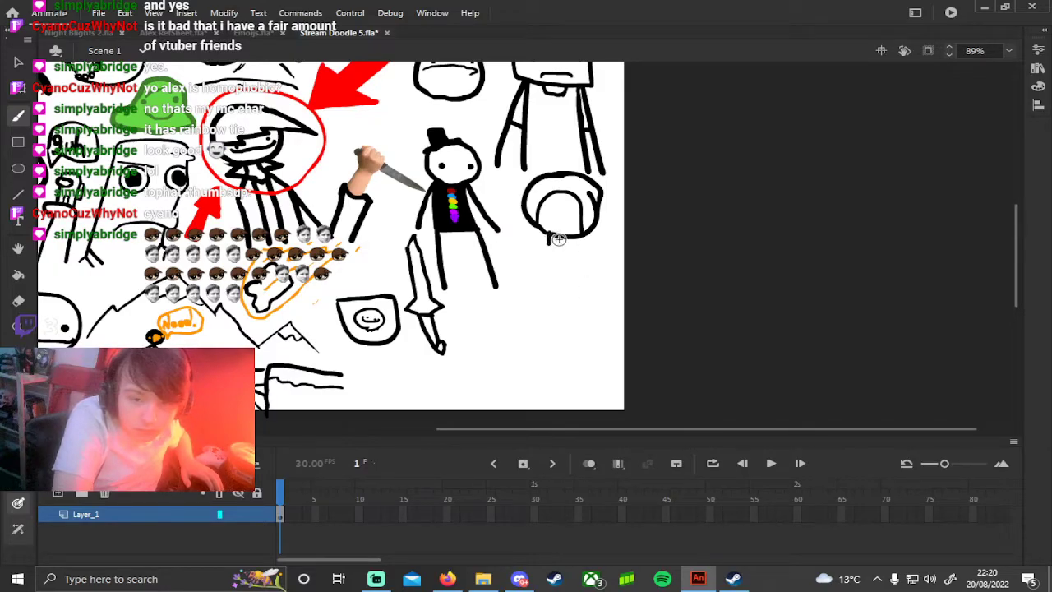
pyautogui.hotkey('ctrl', 'z')
pyautogui.moveTo(526, 258); pyautogui.dragTo(561, 244)
pyautogui.hotkey('ctrl', 'z')
pyautogui.moveTo(576, 257)
pyautogui.mouseDown()
pyautogui.moveTo(525, 258)
pyautogui.moveTo(525, 280)
pyautogui.moveTo(581, 257)
pyautogui.moveTo(586, 287)
pyautogui.mouseUp()
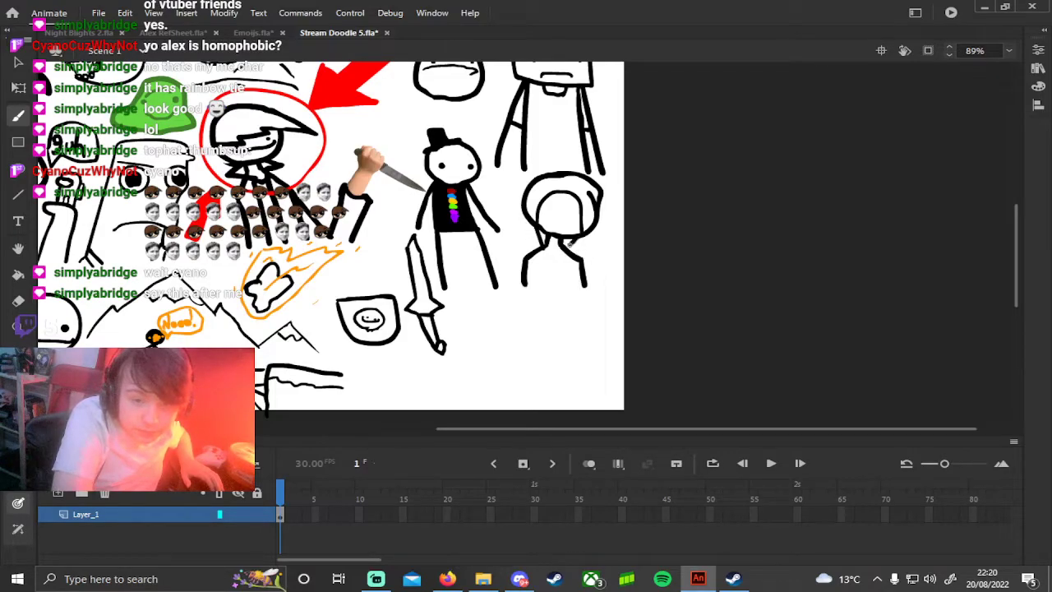
# Step: Undo the last stroke and fill the round-headed character's arched face opening and neck with black
pyautogui.hotkey('ctrl', 'z')
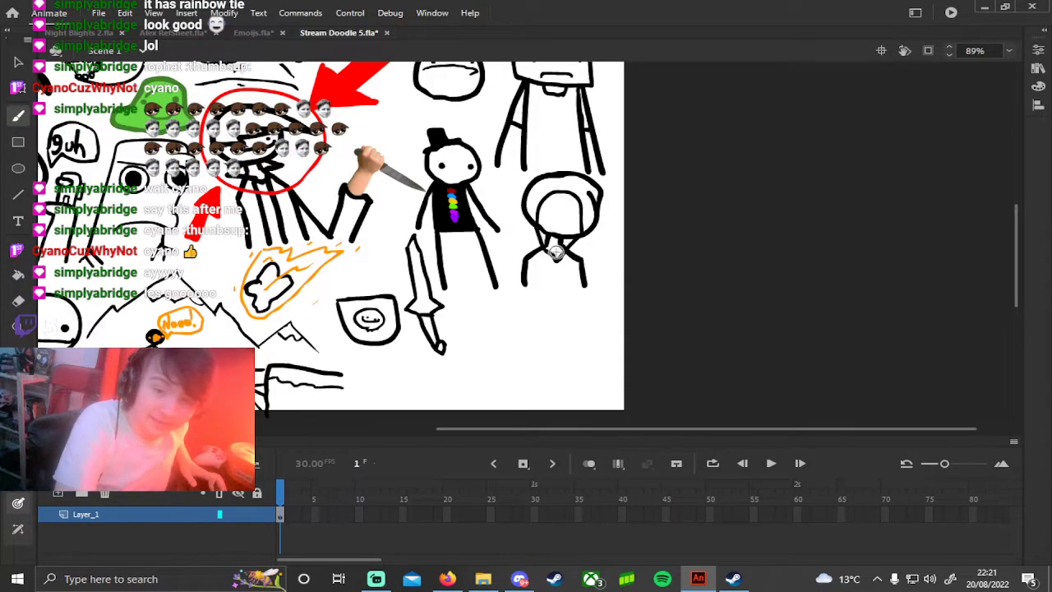
pyautogui.click(20, 275)
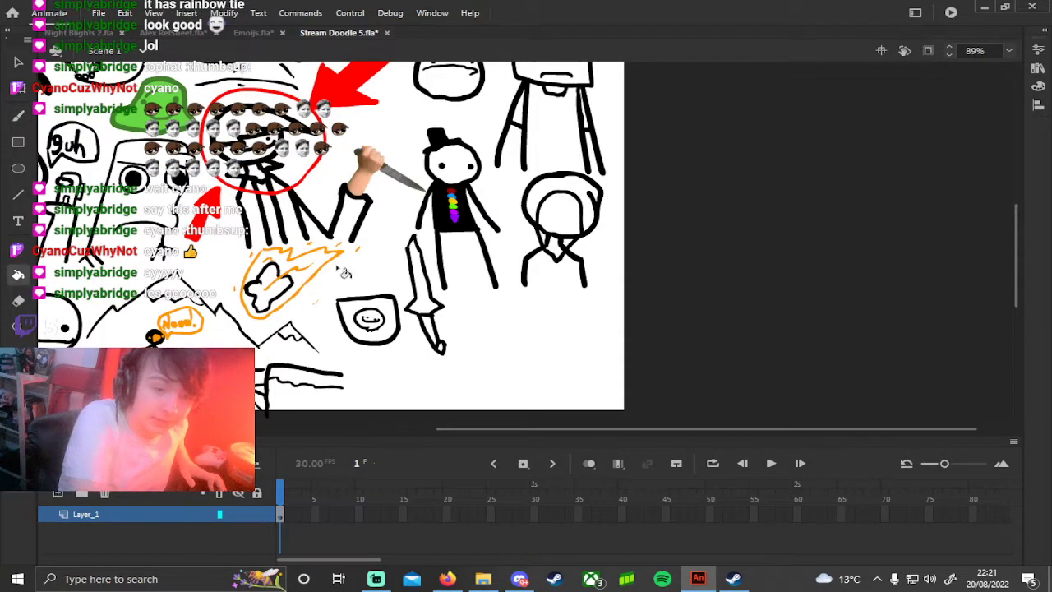
pyautogui.click(567, 216)
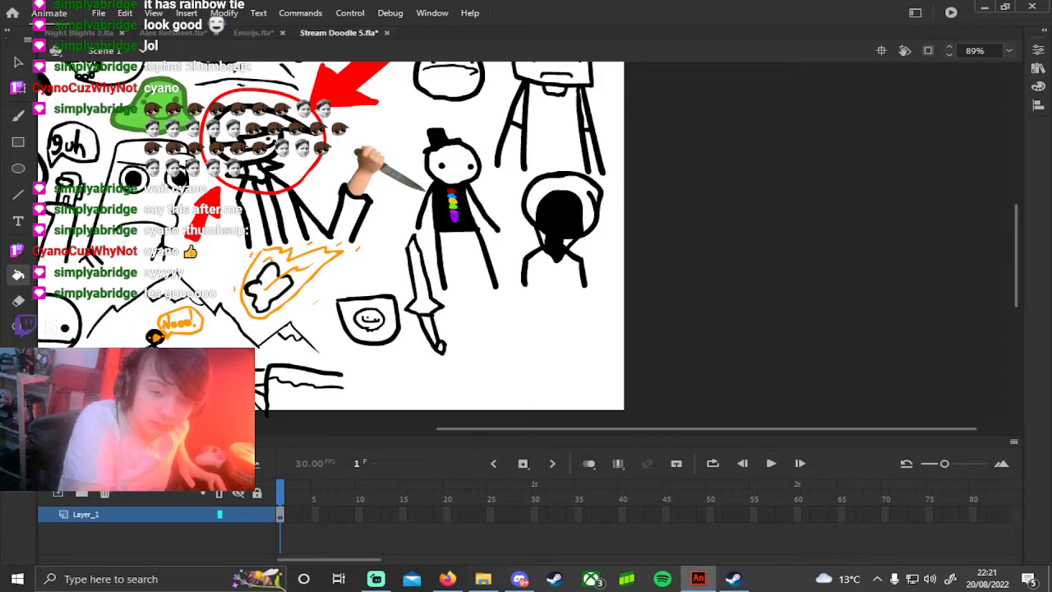
# Step: Paint a single small red eye on one side of the black face, undoing the misplaced dots
pyautogui.click(18, 382)
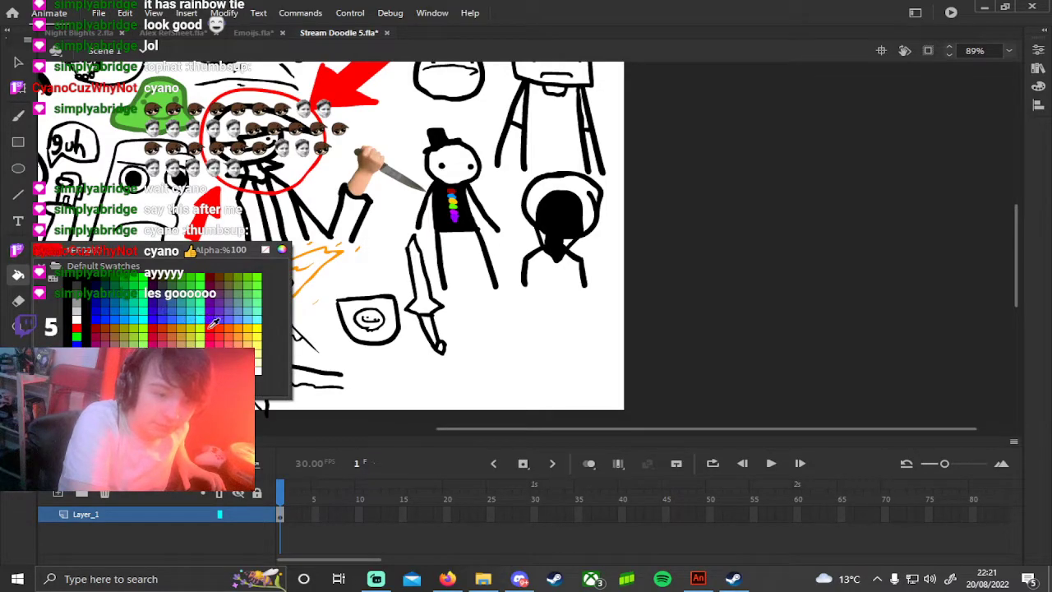
pyautogui.click(173, 325)
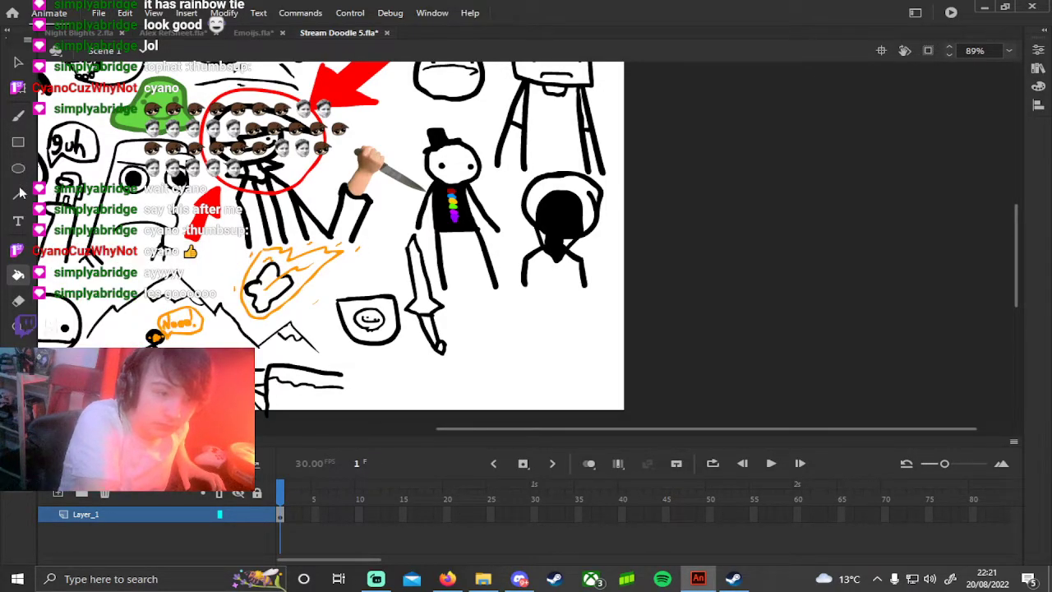
pyautogui.click(18, 117)
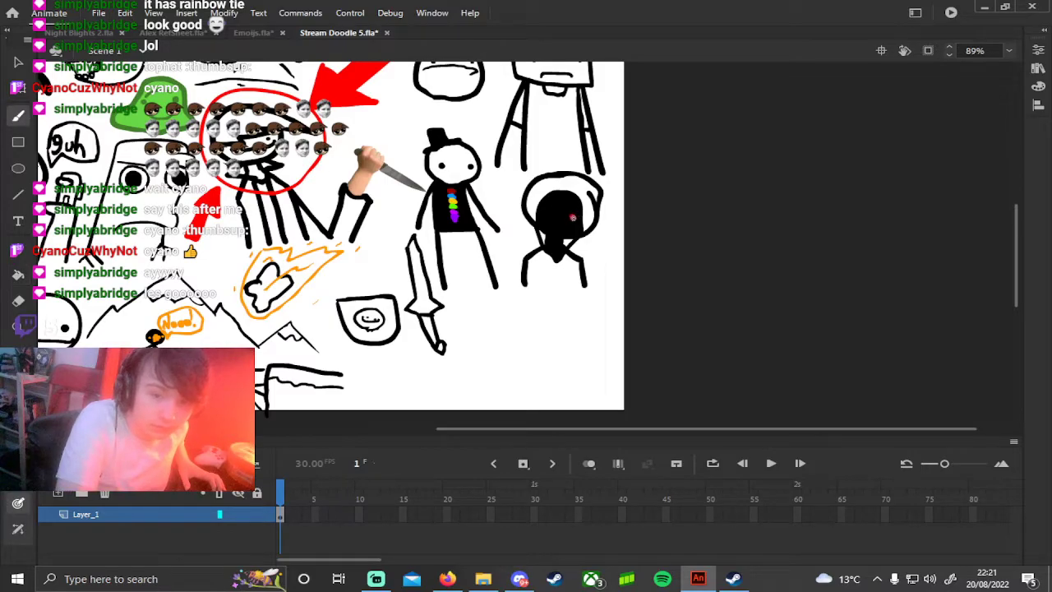
pyautogui.click(545, 215)
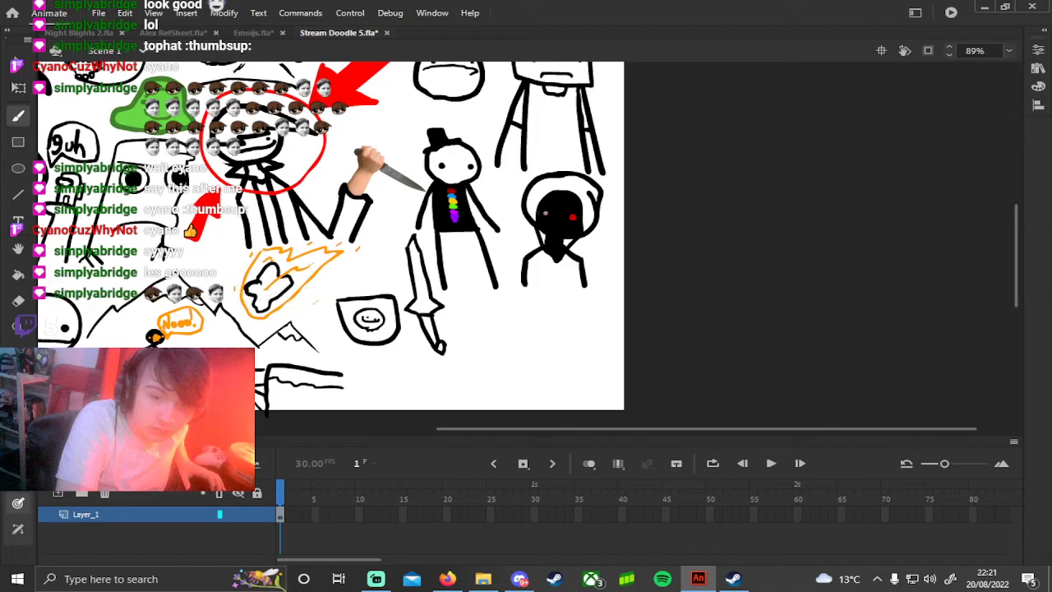
pyautogui.hotkey('ctrl', 'z')
pyautogui.hotkey('ctrl', 'z')
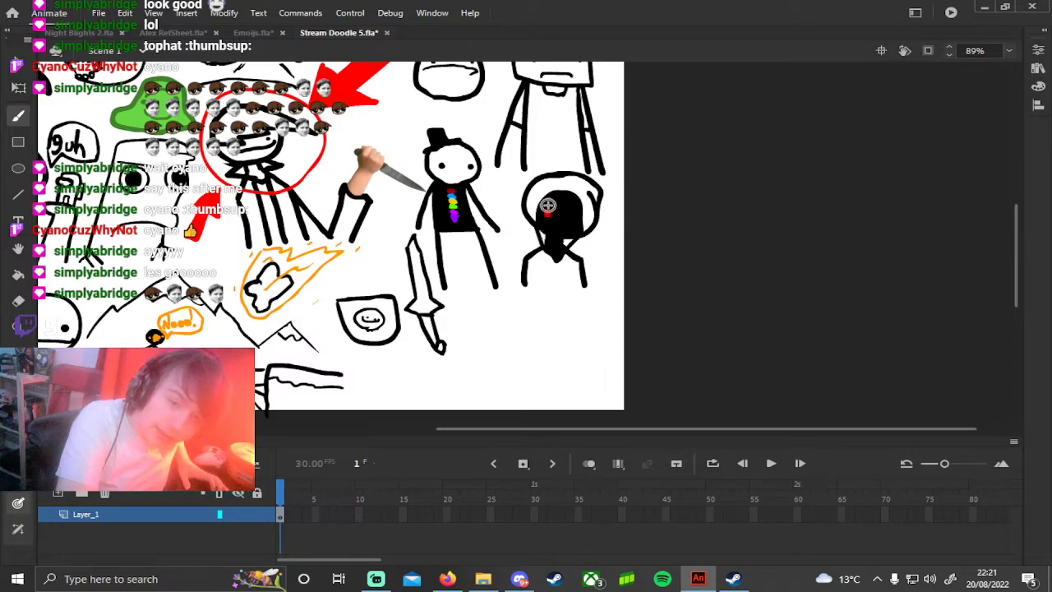
pyautogui.hotkey('ctrl', 'z')
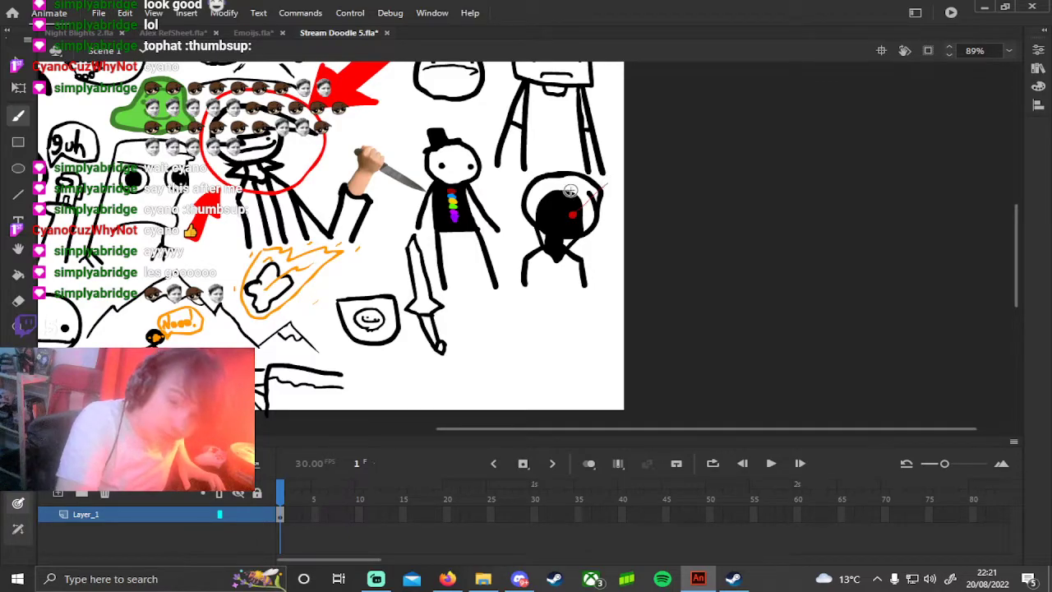
pyautogui.click(571, 216)
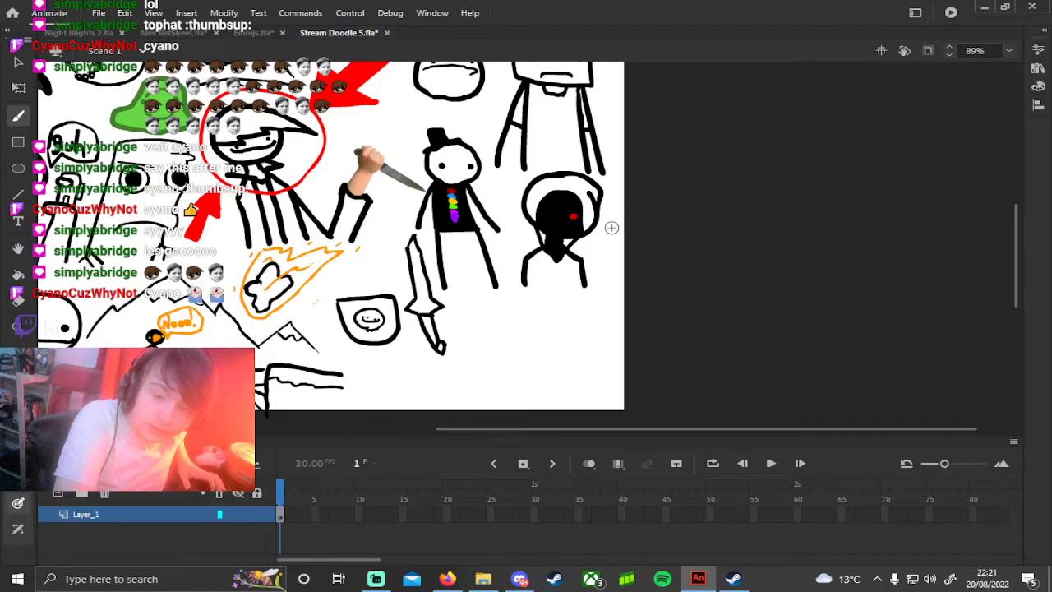
# Step: Draw a thin black centre line down the hooded character's torso and close off its bottom edge
pyautogui.click(18, 398)
pyautogui.click(50, 316)
pyautogui.moveTo(557, 262); pyautogui.dragTo(556, 283)
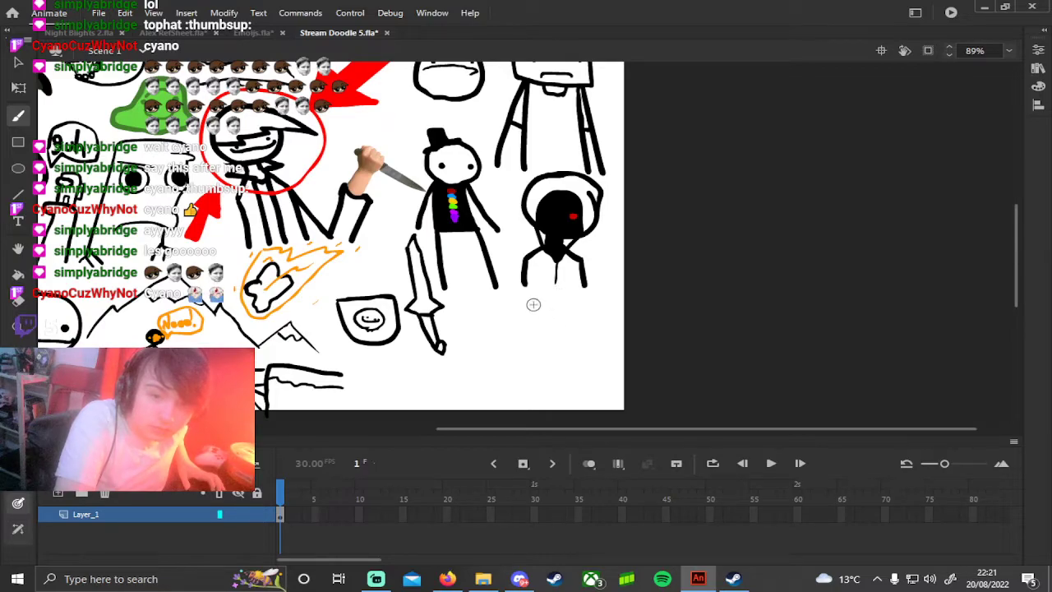
pyautogui.moveTo(523, 285); pyautogui.dragTo(584, 284)
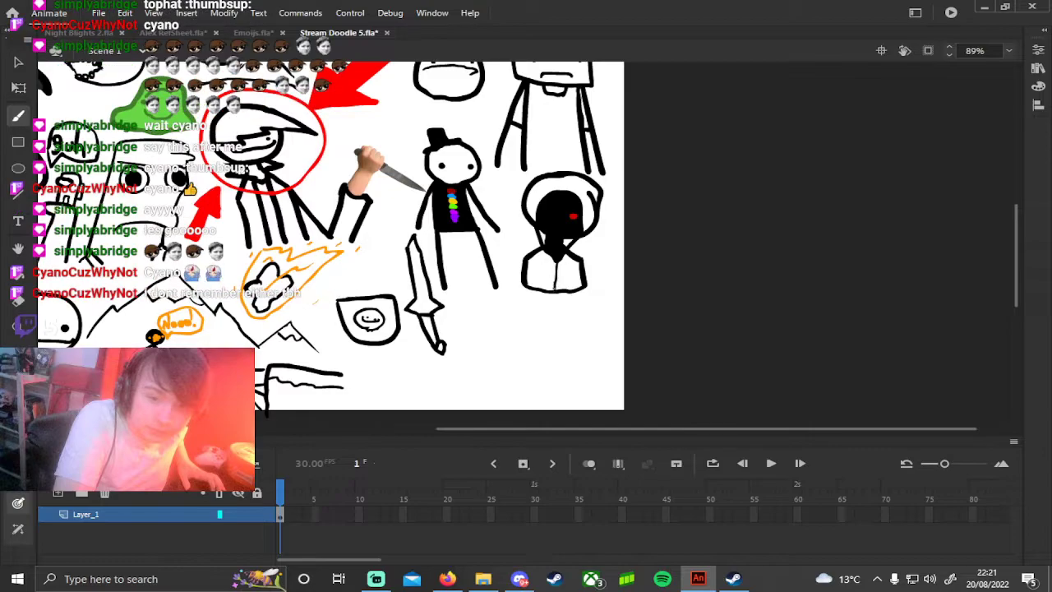
# Step: Mix the dark grey 232121 and fill the character's hood and both halves of the jacket with it
pyautogui.click(18, 403)
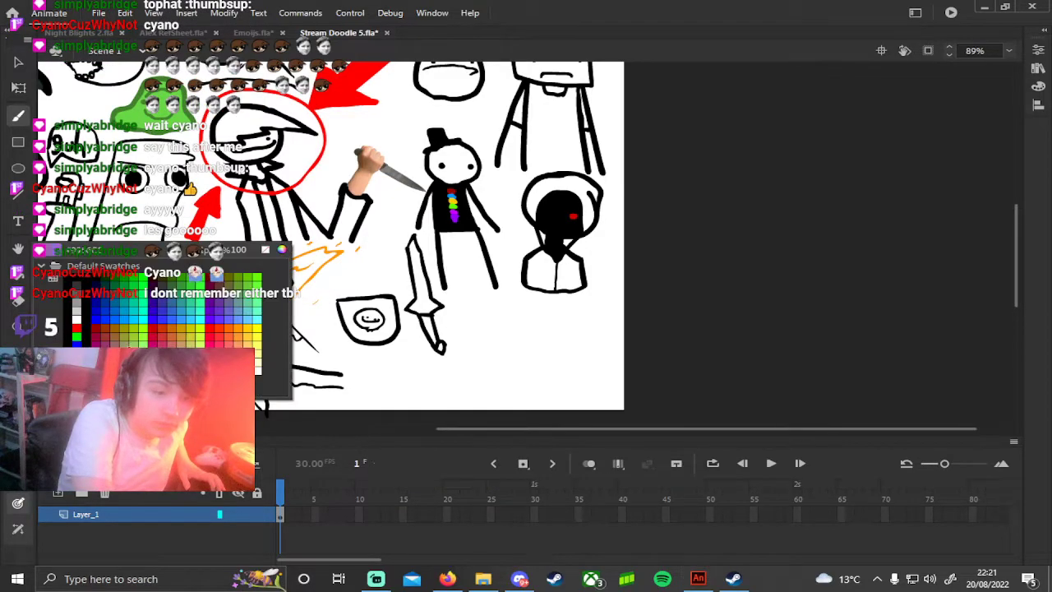
pyautogui.click(76, 294)
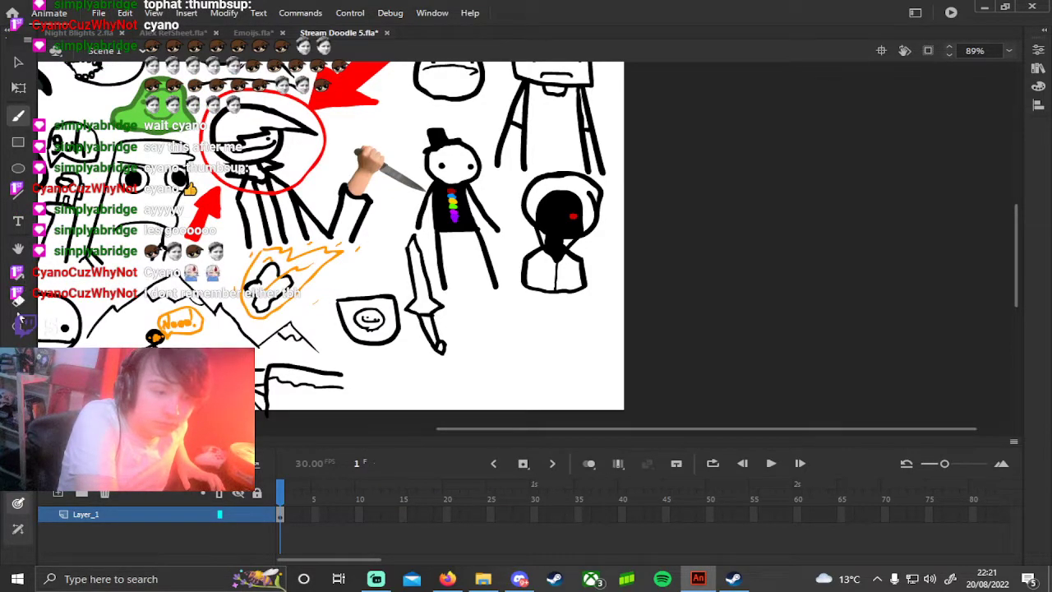
pyautogui.click(18, 403)
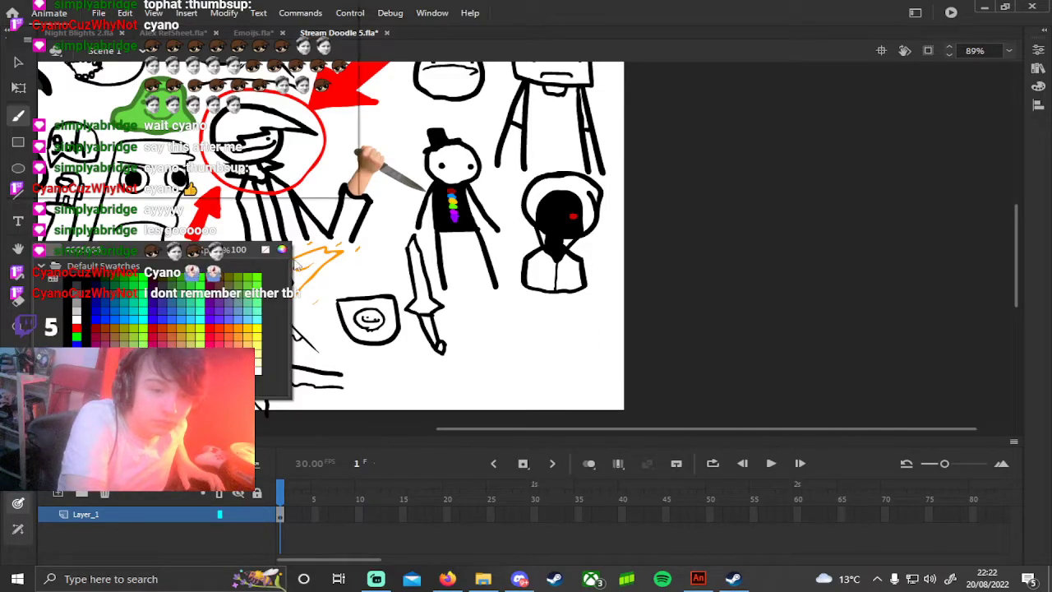
pyautogui.click(282, 249)
pyautogui.moveTo(382, 259); pyautogui.dragTo(368, 345)
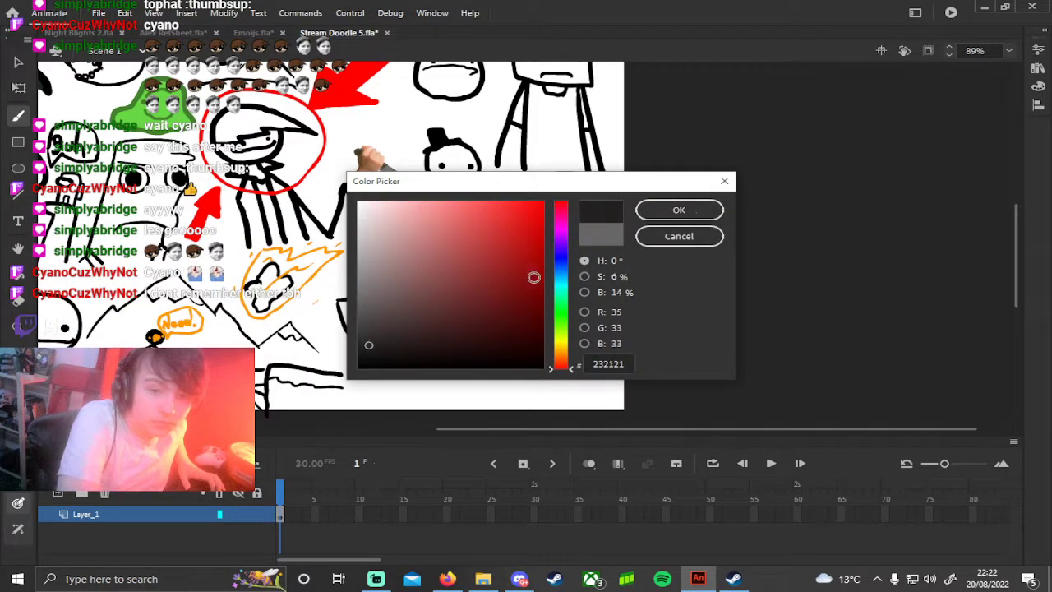
pyautogui.click(646, 207)
pyautogui.moveTo(578, 270)
pyautogui.mouseDown()
pyautogui.moveTo(534, 279)
pyautogui.moveTo(582, 261)
pyautogui.moveTo(549, 238)
pyautogui.moveTo(575, 190)
pyautogui.mouseUp()
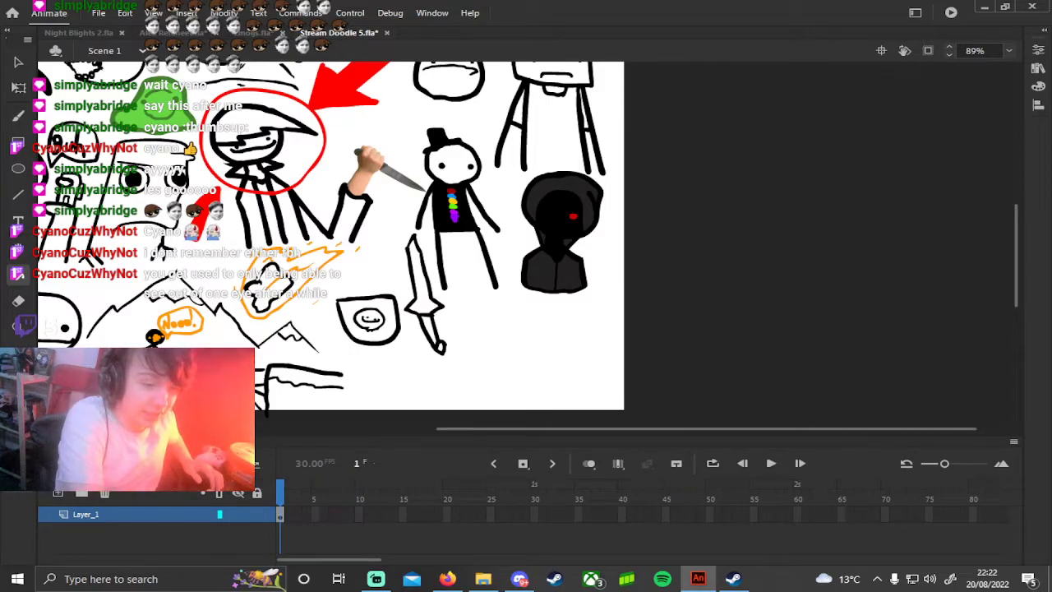
# Step: Switch back to black and draw a round head outline below the hooded character, near the sword's handle
pyautogui.click(19, 370)
pyautogui.click(70, 332)
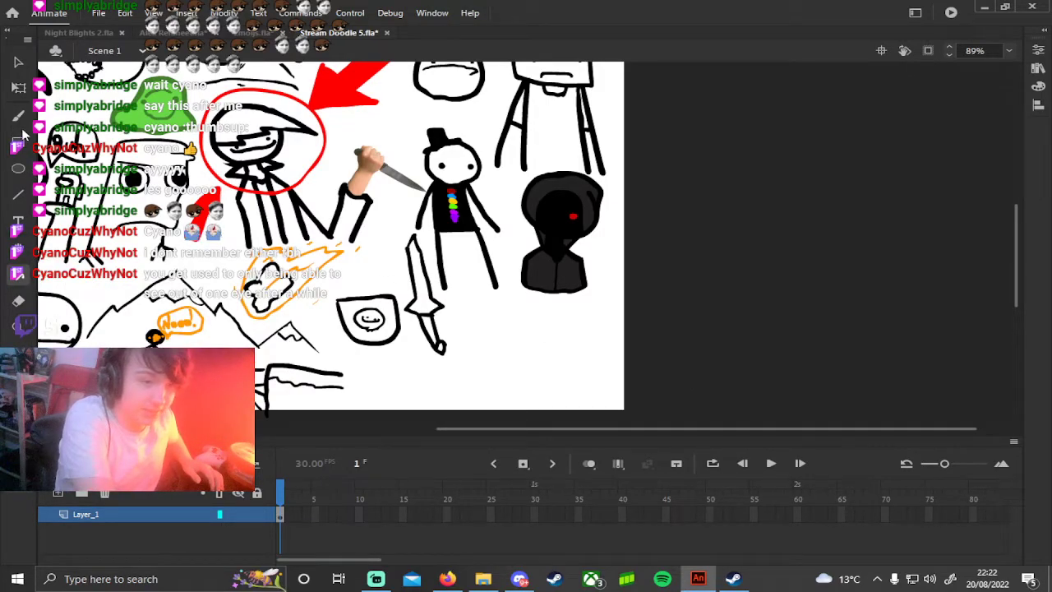
pyautogui.click(19, 116)
pyautogui.moveTo(499, 382)
pyautogui.mouseDown()
pyautogui.moveTo(478, 369)
pyautogui.moveTo(478, 338)
pyautogui.mouseUp()
pyautogui.moveTo(528, 371); pyautogui.dragTo(502, 383)
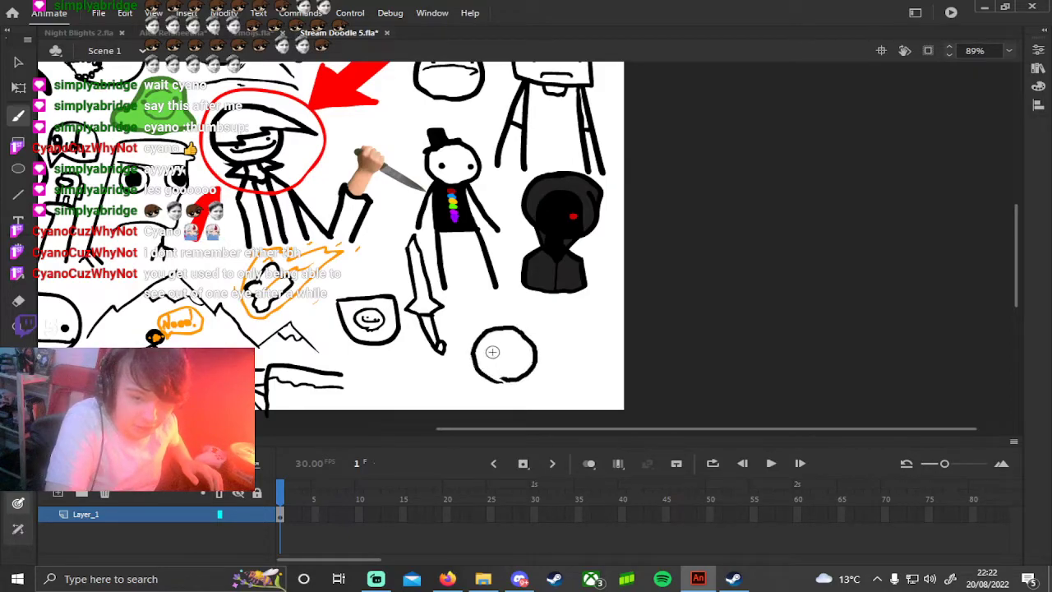
# Step: Add half-closed eyes under heavy lids, two curled antennae, a small mouth, a neck and shoulders to the new head
pyautogui.moveTo(524, 362); pyautogui.dragTo(509, 352)
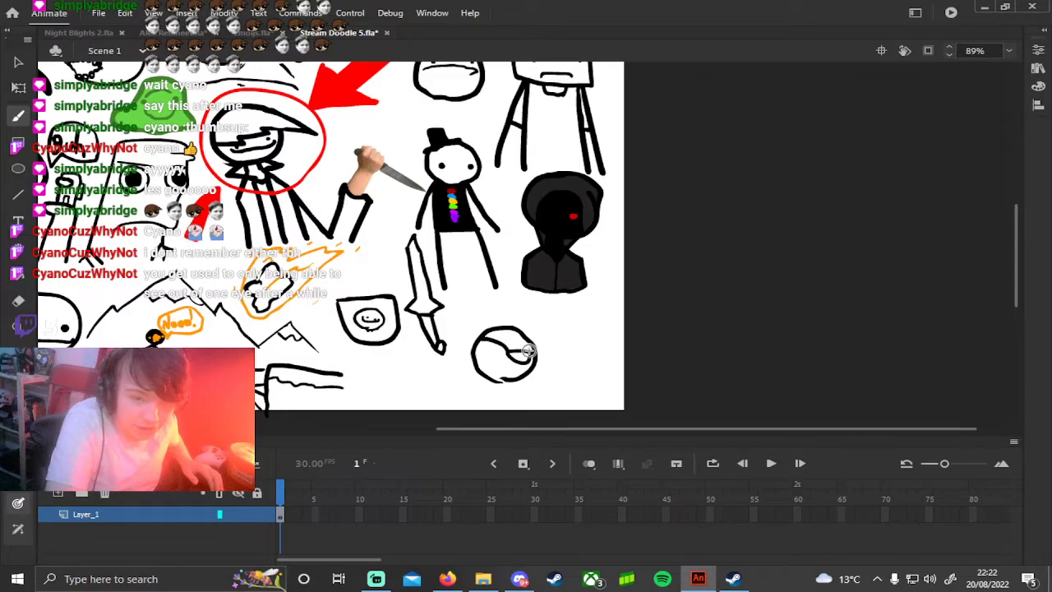
pyautogui.moveTo(534, 341); pyautogui.dragTo(479, 351)
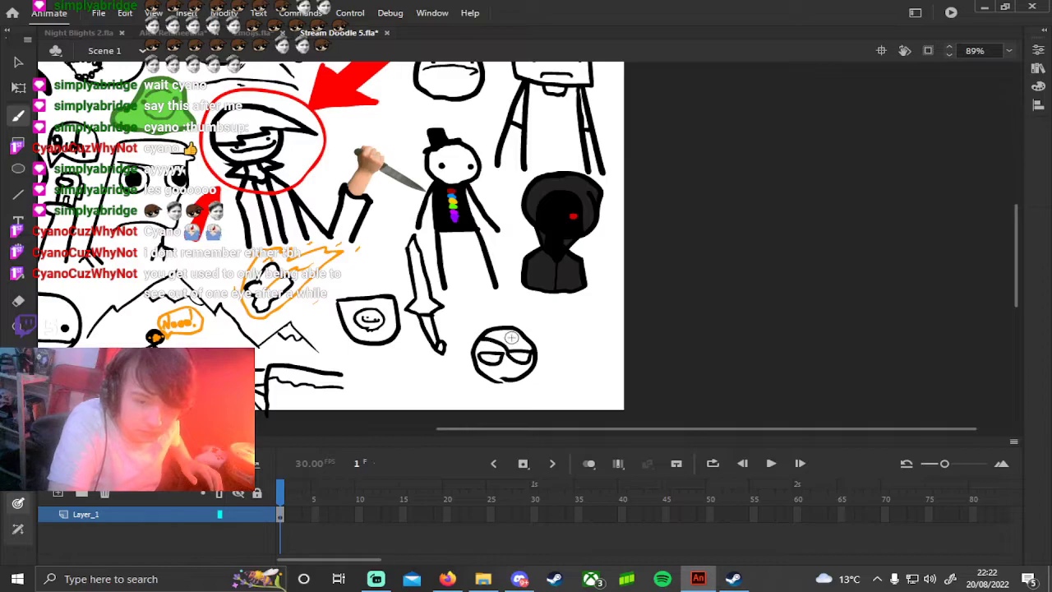
pyautogui.moveTo(513, 313)
pyautogui.mouseDown()
pyautogui.moveTo(523, 334)
pyautogui.moveTo(549, 337)
pyautogui.mouseUp()
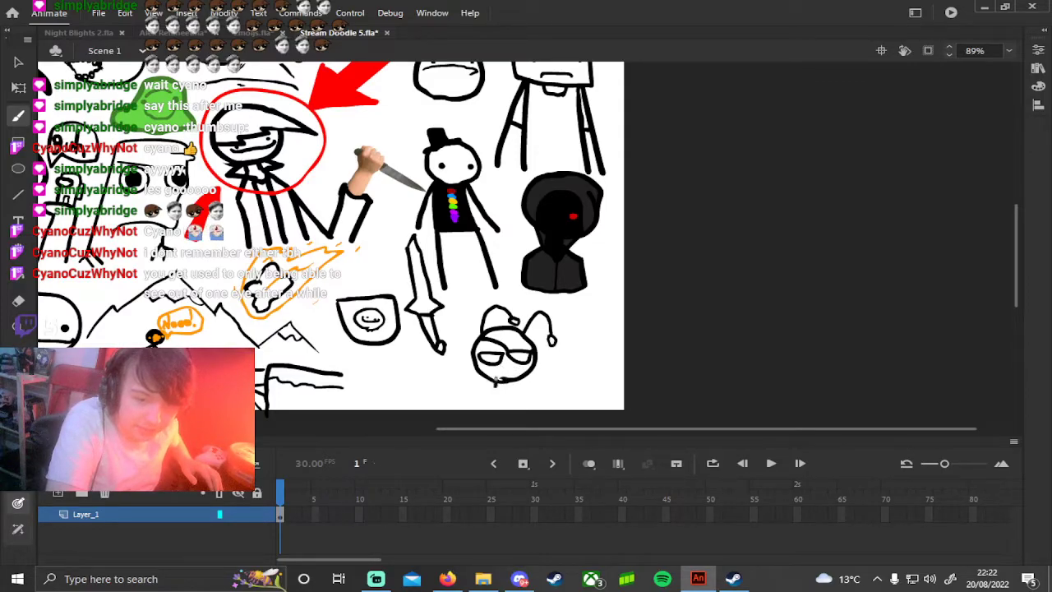
pyautogui.moveTo(503, 386); pyautogui.dragTo(481, 404)
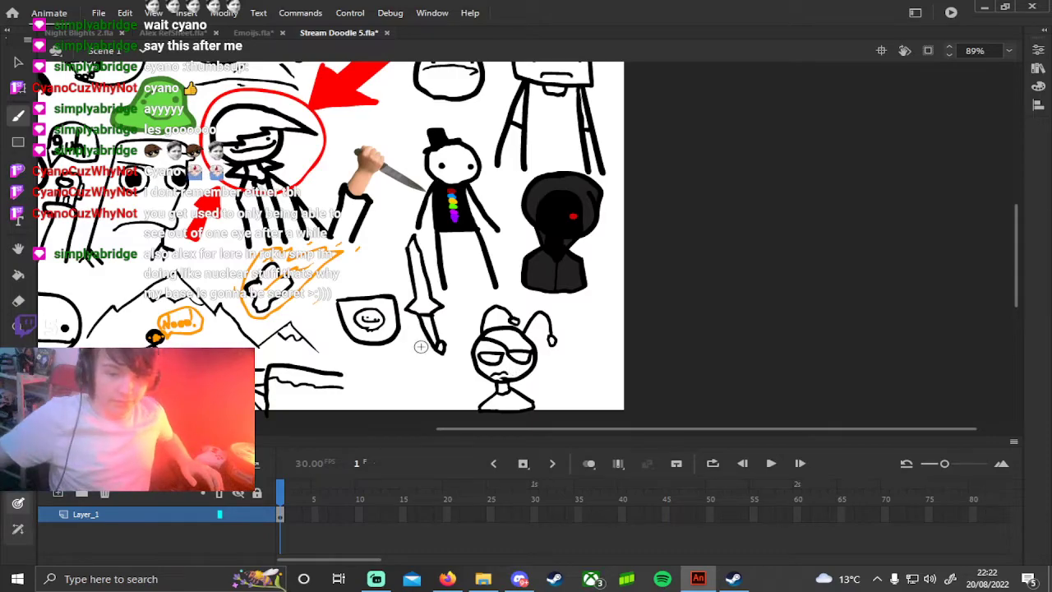
# Step: Draw a smaller antennaed character with oval eyes, a smile, a neck and shoulders below the shield
pyautogui.moveTo(590, 329); pyautogui.dragTo(675, 286)
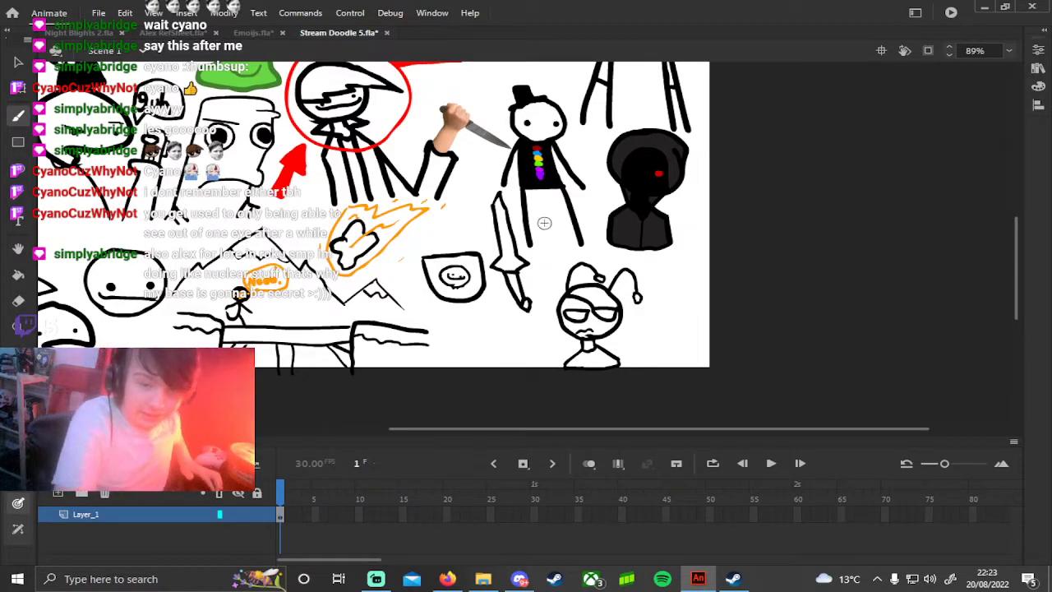
pyautogui.moveTo(485, 352)
pyautogui.mouseDown()
pyautogui.moveTo(463, 321)
pyautogui.moveTo(483, 309)
pyautogui.moveTo(504, 316)
pyautogui.moveTo(510, 331)
pyautogui.moveTo(495, 353)
pyautogui.moveTo(483, 324)
pyautogui.mouseUp()
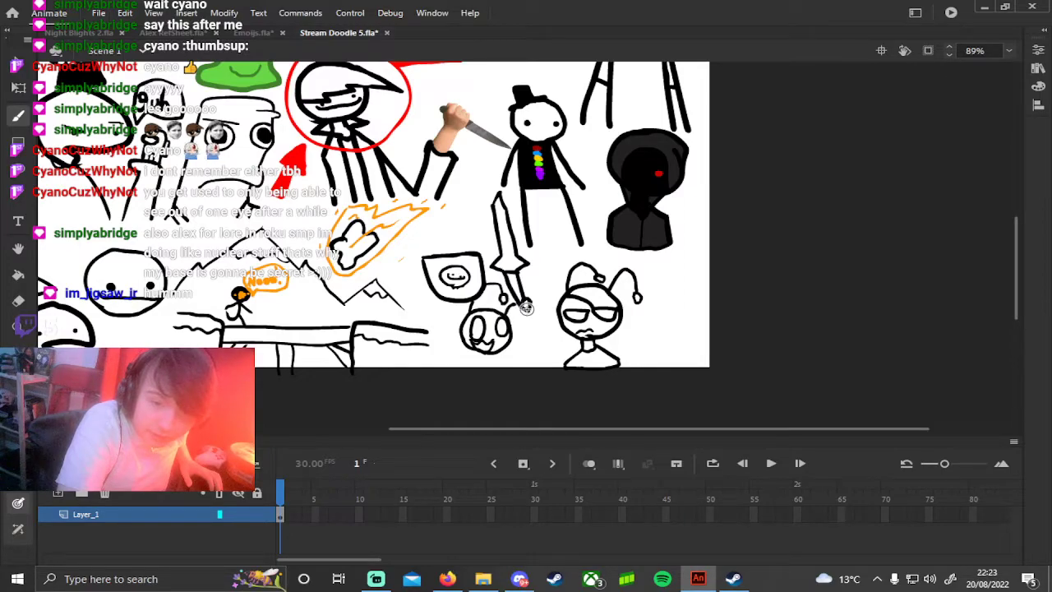
pyautogui.moveTo(524, 316); pyautogui.dragTo(527, 333)
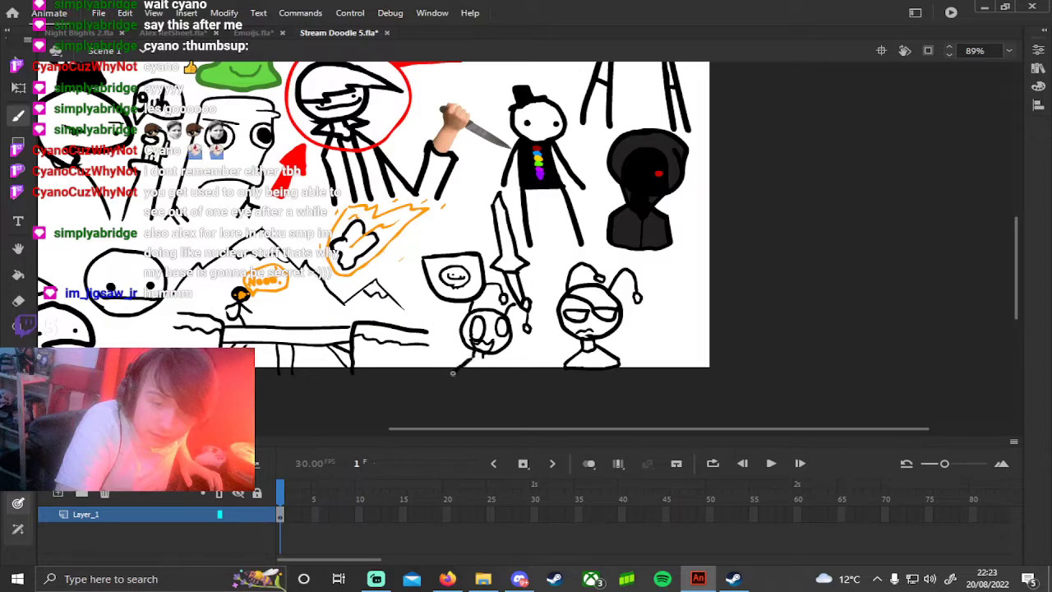
pyautogui.moveTo(483, 359); pyautogui.dragTo(498, 373)
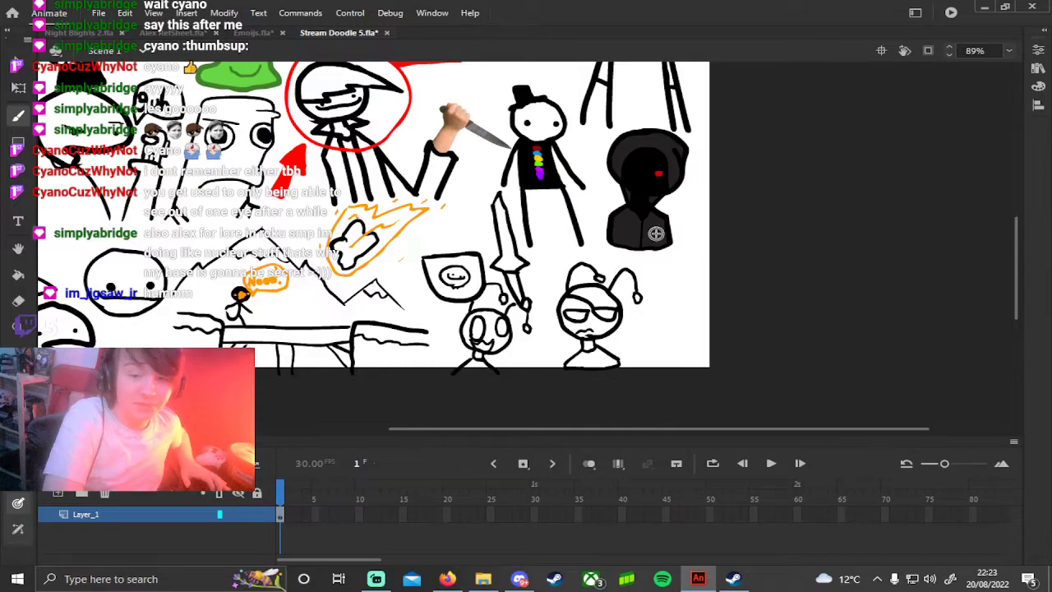
# Step: Draw a third antennaed head with oval eyes on the pasteboard beside the stage, undoing the misplaced stroke
pyautogui.moveTo(818, 199)
pyautogui.mouseDown()
pyautogui.moveTo(779, 184)
pyautogui.moveTo(796, 142)
pyautogui.moveTo(840, 154)
pyautogui.moveTo(844, 182)
pyautogui.moveTo(822, 201)
pyautogui.moveTo(789, 174)
pyautogui.moveTo(796, 155)
pyautogui.moveTo(825, 177)
pyautogui.mouseUp()
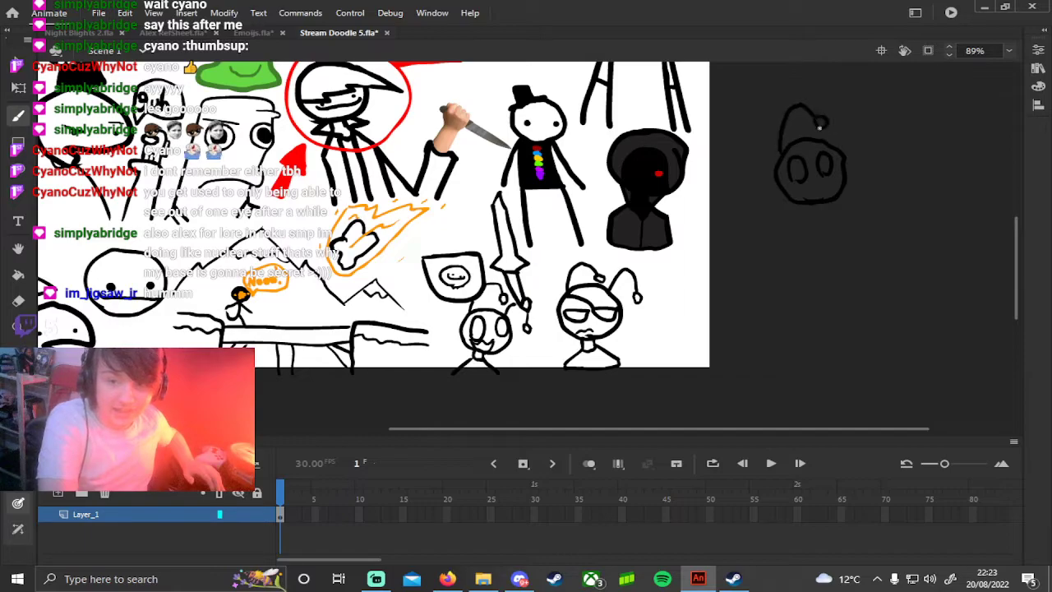
pyautogui.moveTo(837, 132); pyautogui.dragTo(870, 137)
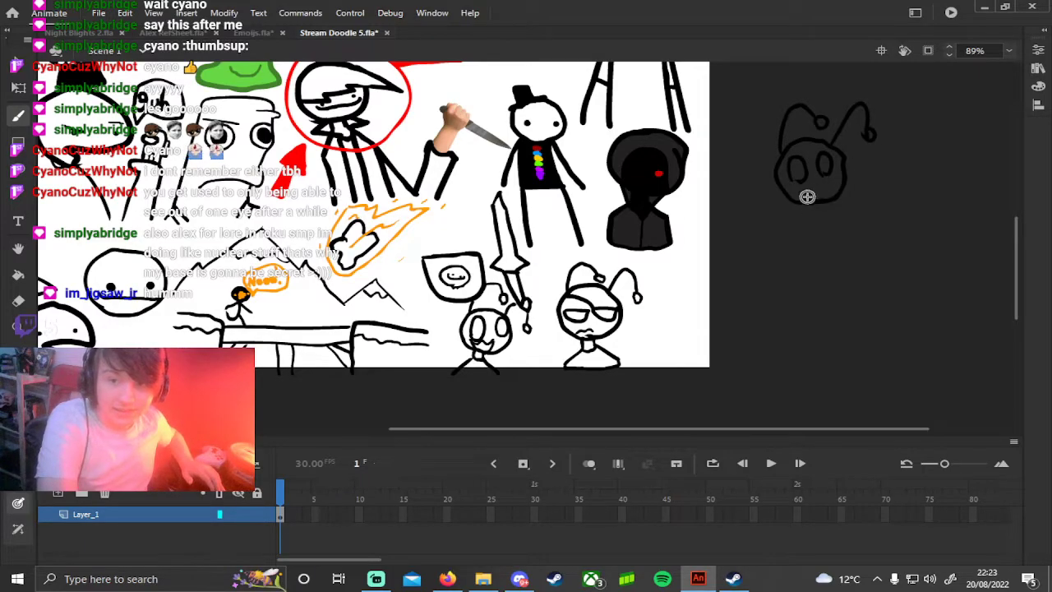
pyautogui.hotkey('ctrl', 'z')
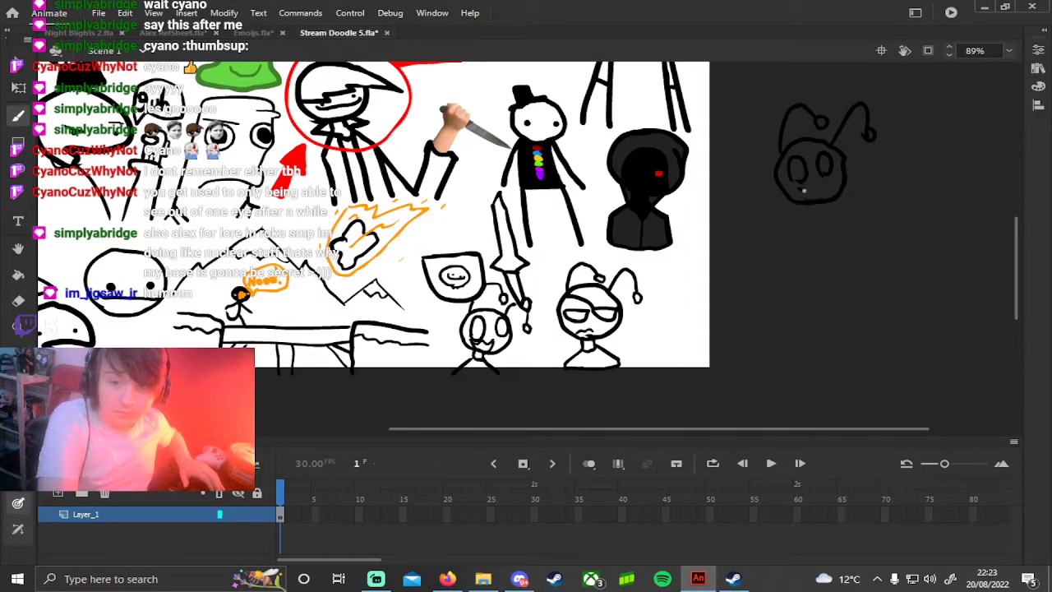
# Step: Give the pasteboard character a smile, shoulders, long body lines, a chest badge and one raised waving arm
pyautogui.moveTo(809, 202)
pyautogui.mouseDown()
pyautogui.moveTo(797, 229)
pyautogui.moveTo(840, 212)
pyautogui.moveTo(815, 205)
pyautogui.moveTo(809, 308)
pyautogui.mouseUp()
pyautogui.hotkey('ctrl', 'z')
pyautogui.moveTo(847, 223); pyautogui.dragTo(854, 299)
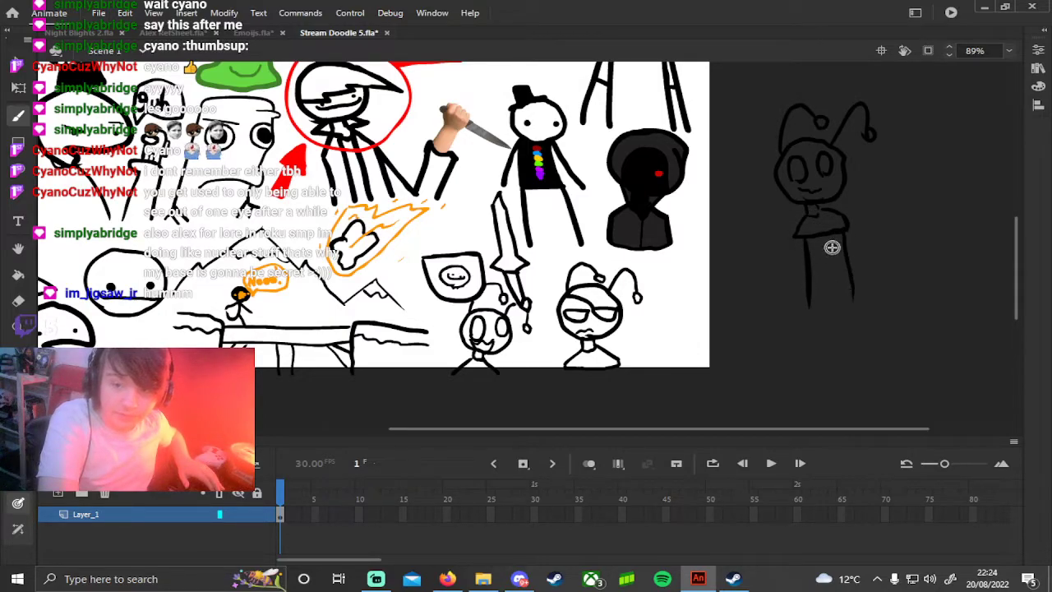
pyautogui.moveTo(796, 233); pyautogui.dragTo(791, 300)
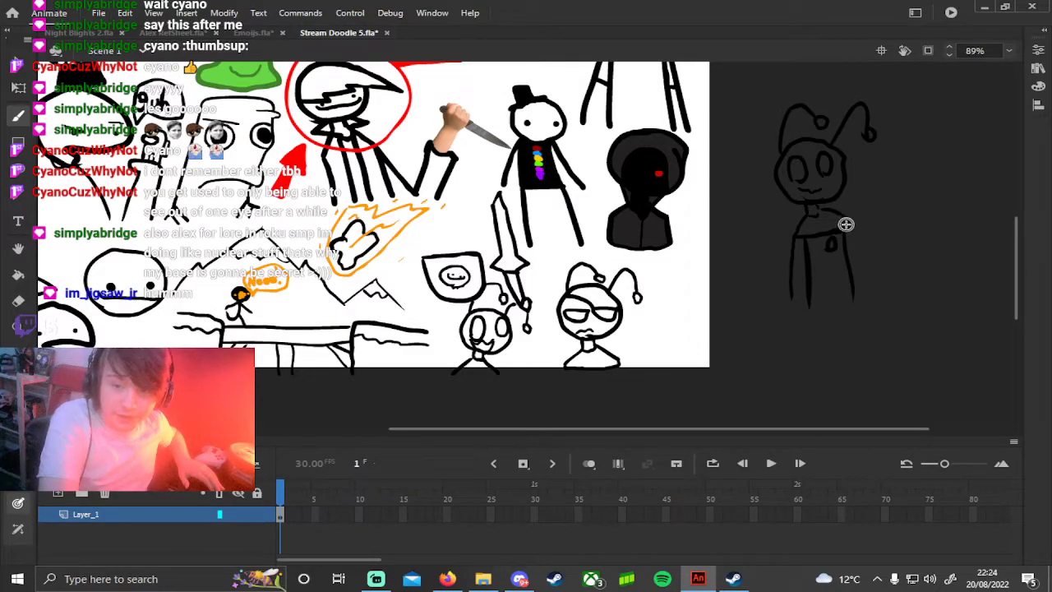
pyautogui.moveTo(873, 274); pyautogui.dragTo(884, 198)
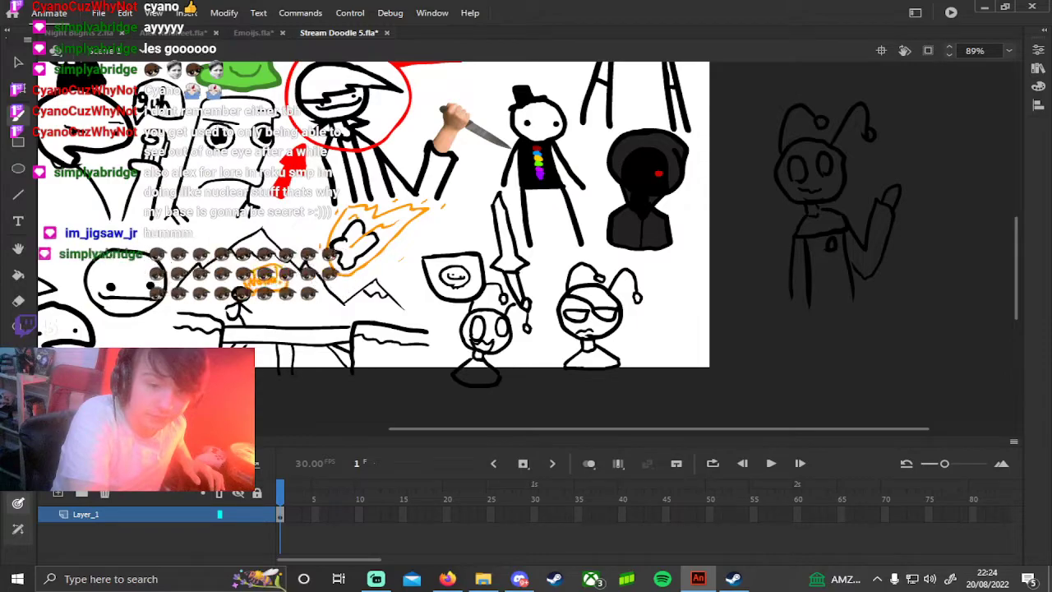
# Step: Mix a muted teal fill colour and fill the head and neck of the half-closed-eyed antennaed character with it
pyautogui.click(18, 424)
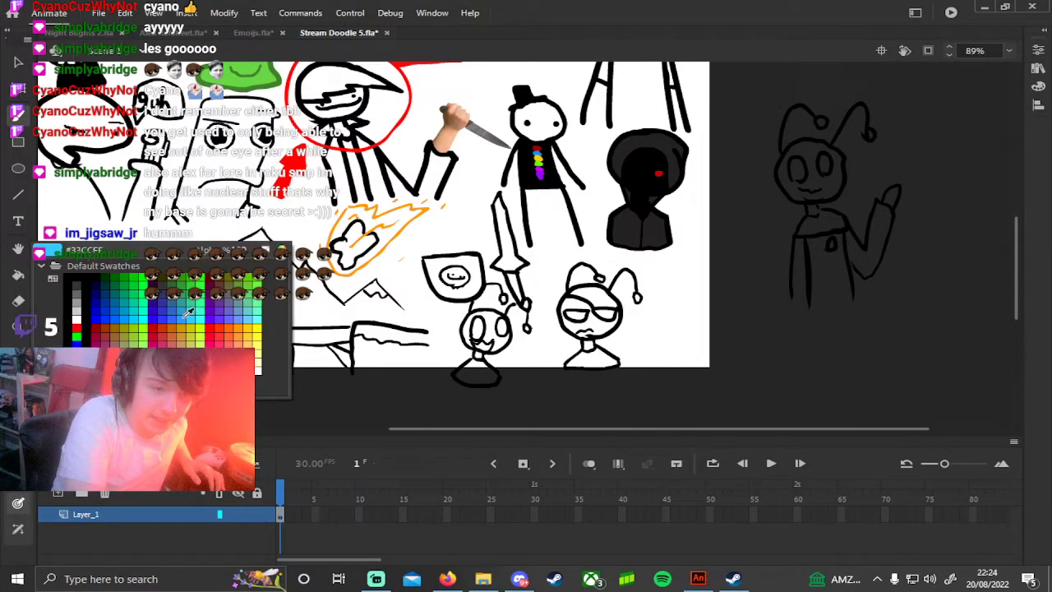
pyautogui.click(136, 319)
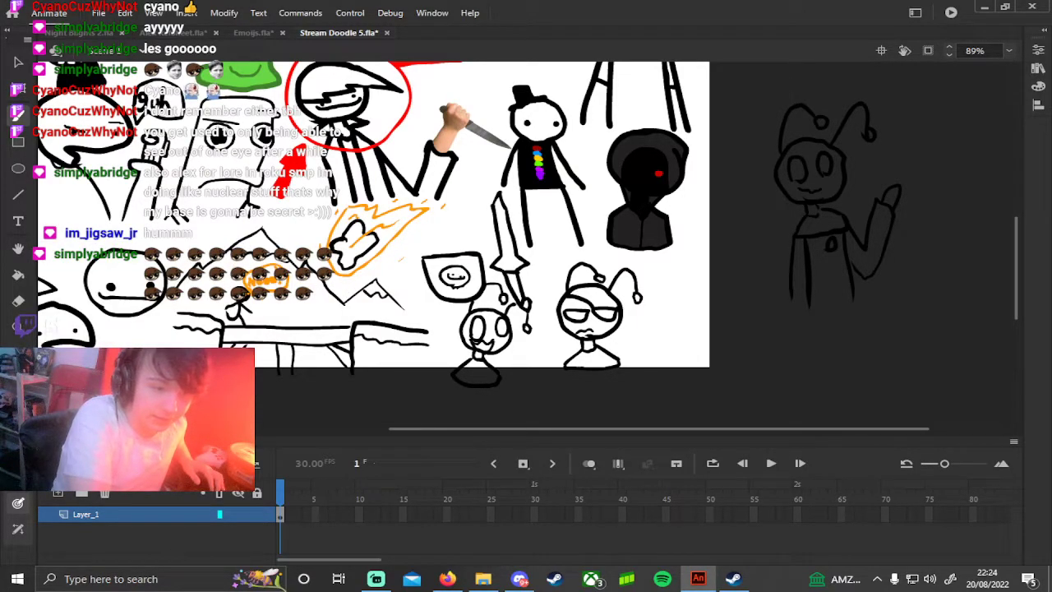
pyautogui.click(18, 424)
pyautogui.click(285, 254)
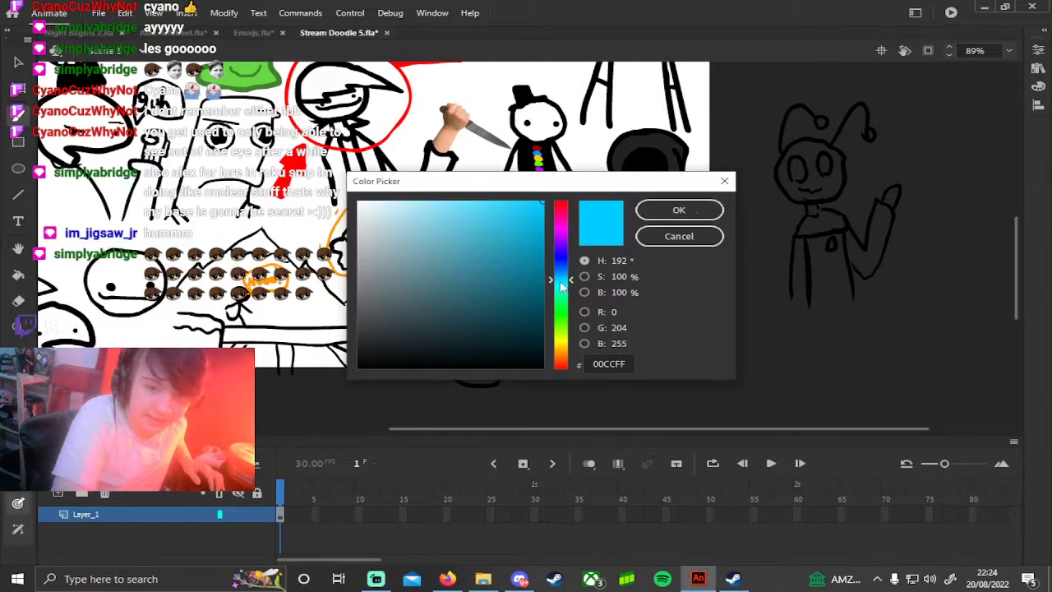
pyautogui.moveTo(562, 283); pyautogui.dragTo(563, 285)
pyautogui.moveTo(531, 218); pyautogui.dragTo(483, 254)
pyautogui.click(646, 213)
pyautogui.click(18, 275)
pyautogui.click(601, 304)
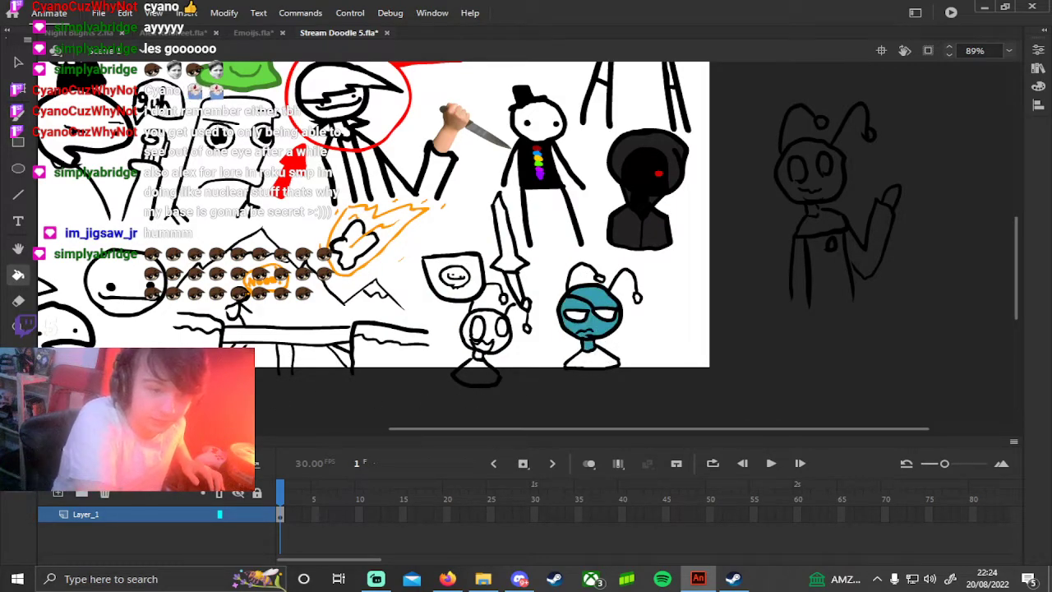
# Step: Fill one eye and both antenna tips of the teal character with red
pyautogui.click(18, 379)
pyautogui.click(212, 328)
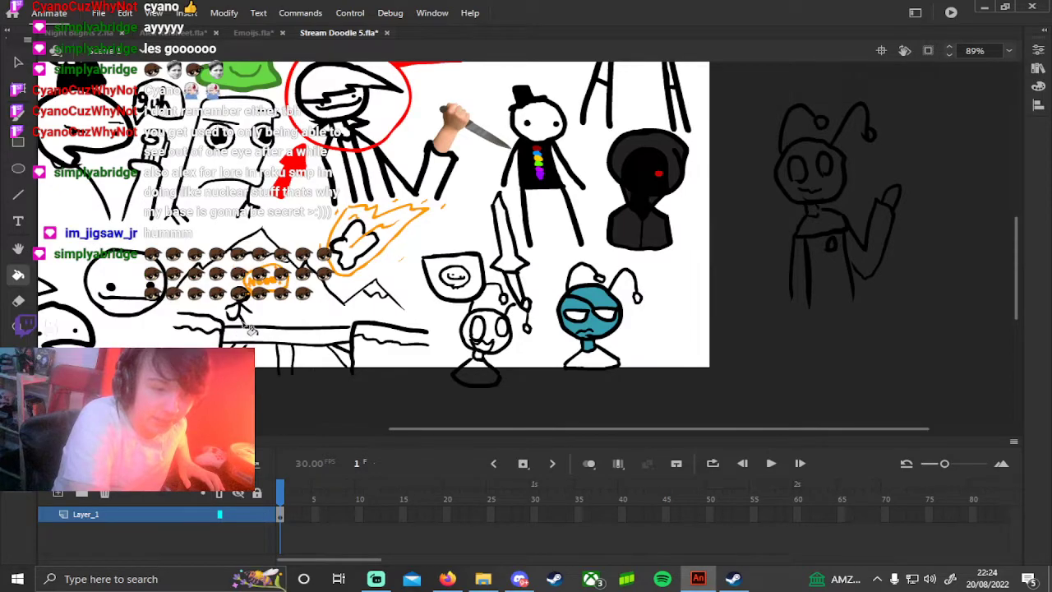
pyautogui.click(585, 320)
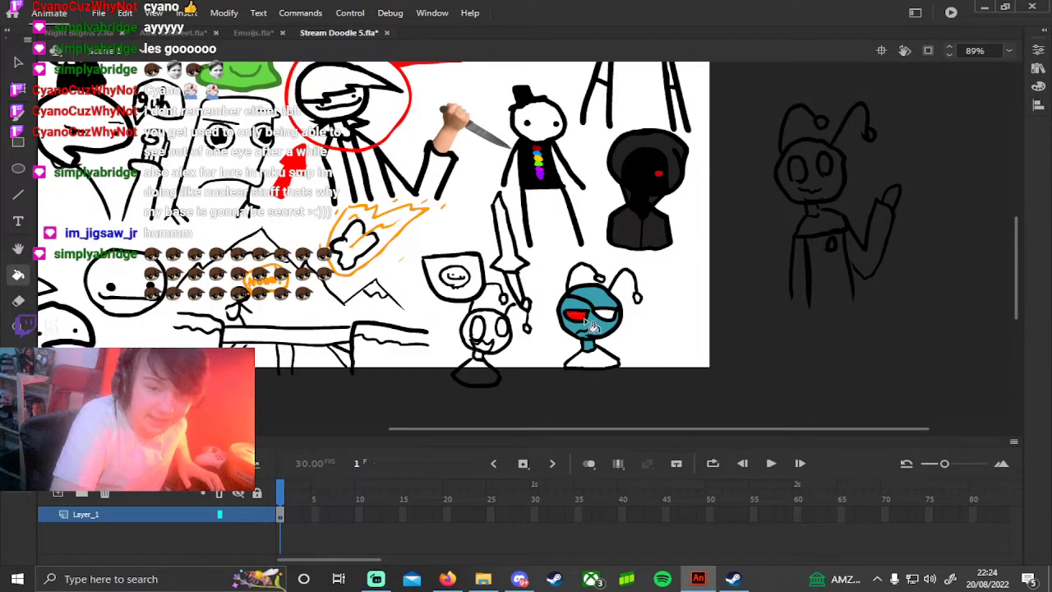
pyautogui.click(604, 279)
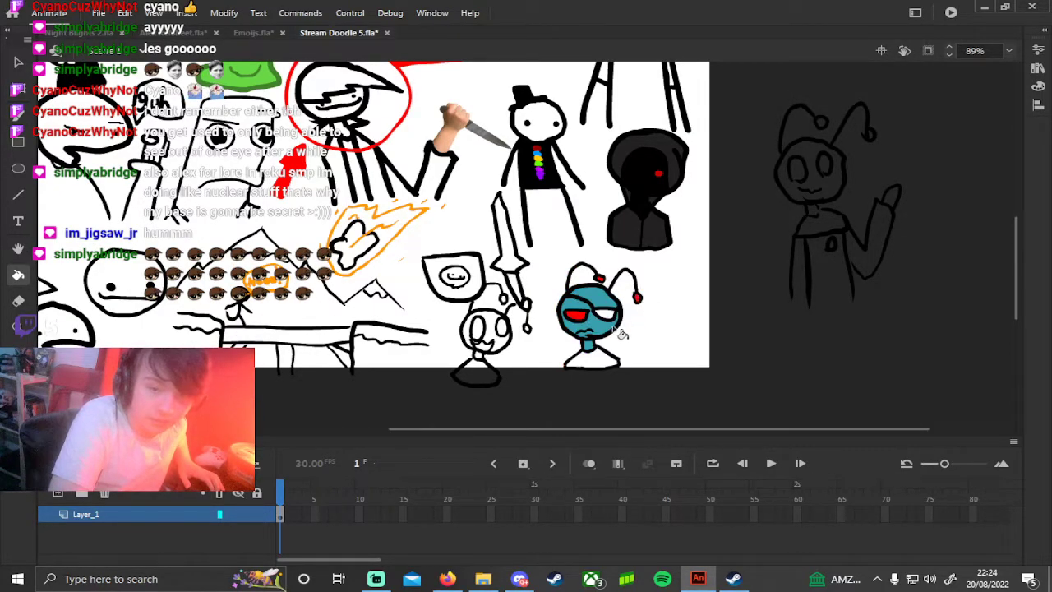
# Step: Fill the teal character's shoulders with blue and its remaining white eye with black
pyautogui.click(19, 378)
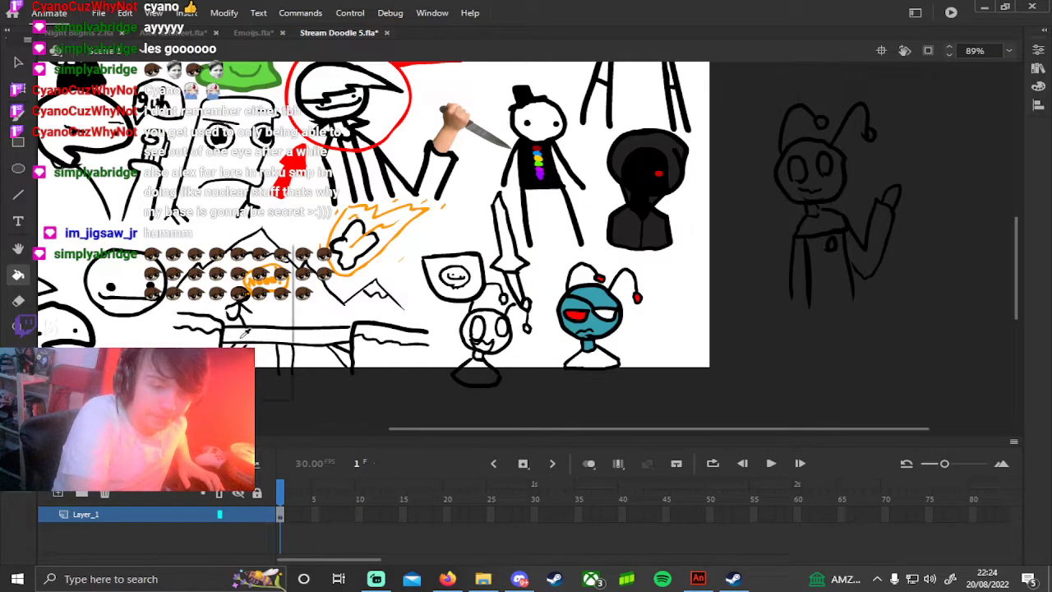
pyautogui.click(178, 314)
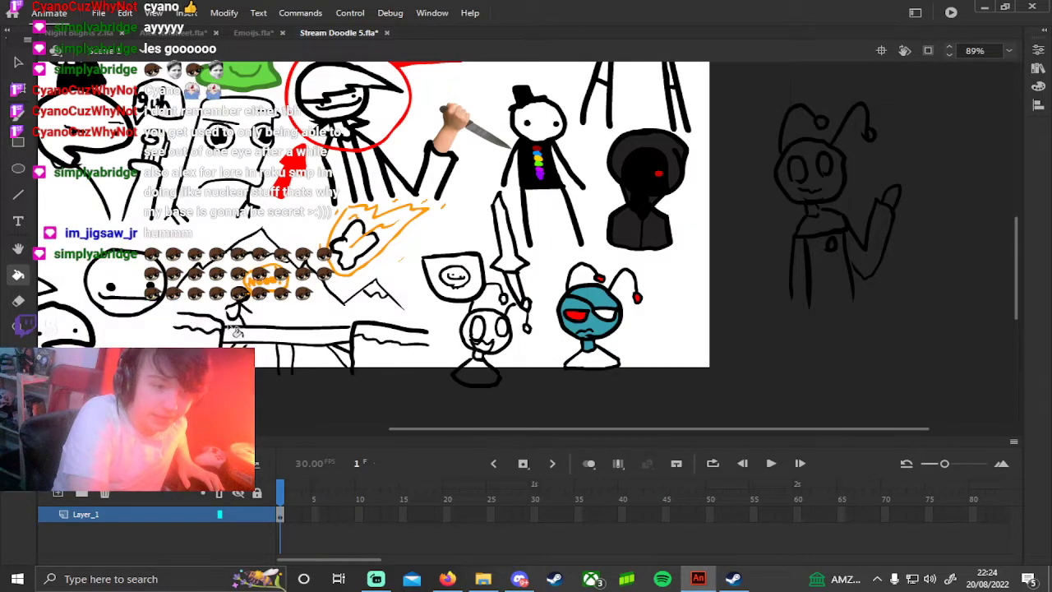
pyautogui.click(610, 363)
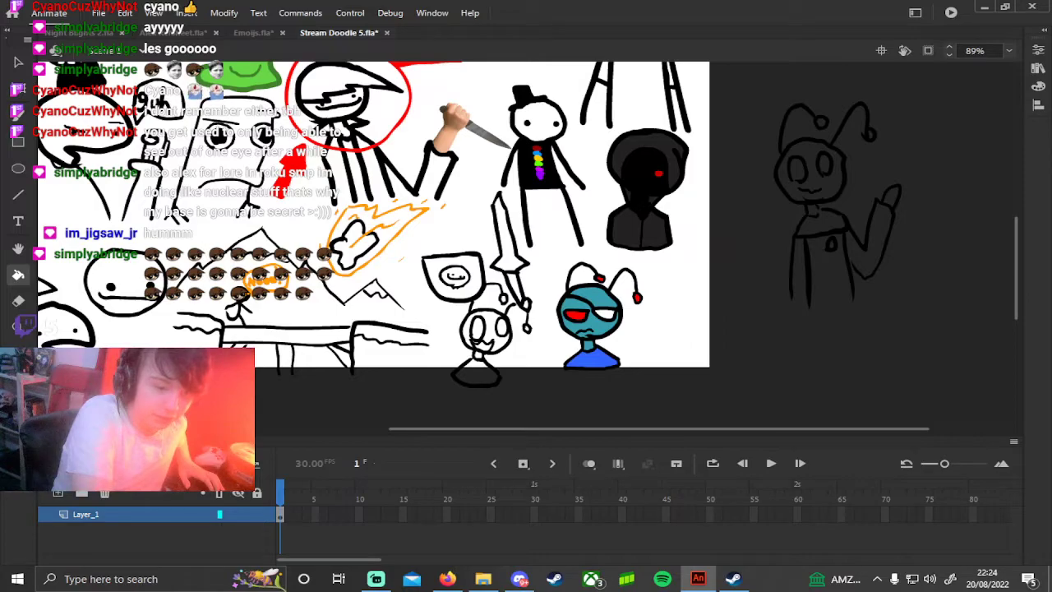
pyautogui.click(18, 378)
pyautogui.click(74, 342)
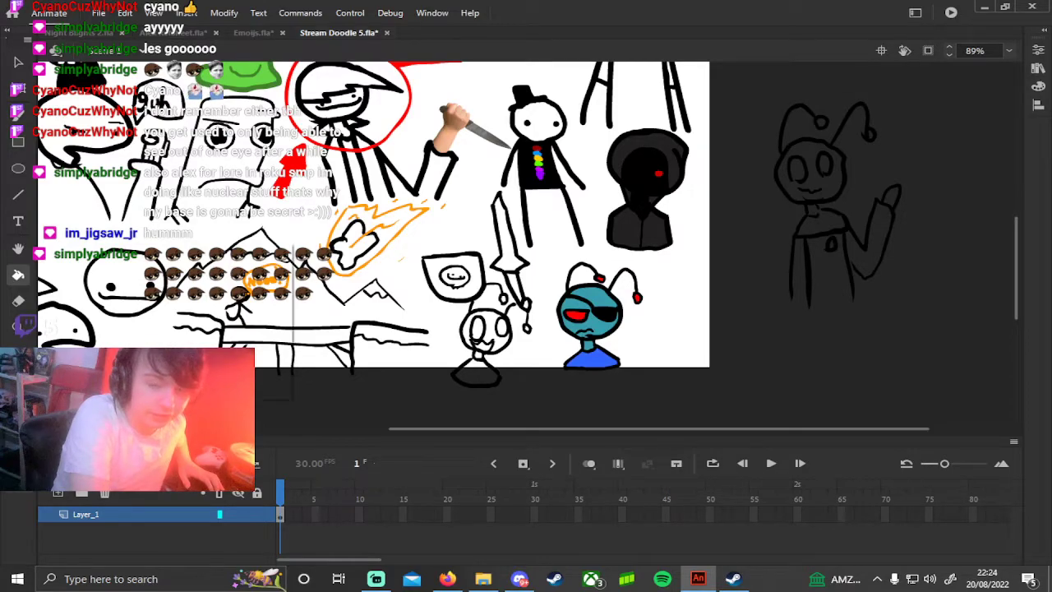
# Step: Fill the smaller antennaed character's head and neck with bright cyan and its shoulders with red
pyautogui.click(18, 327)
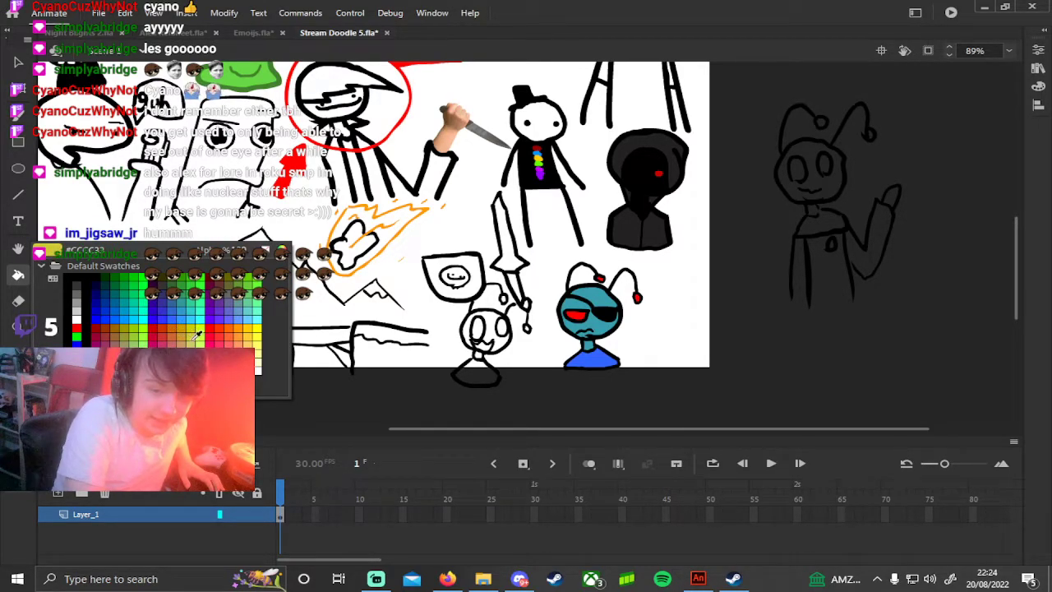
pyautogui.click(150, 322)
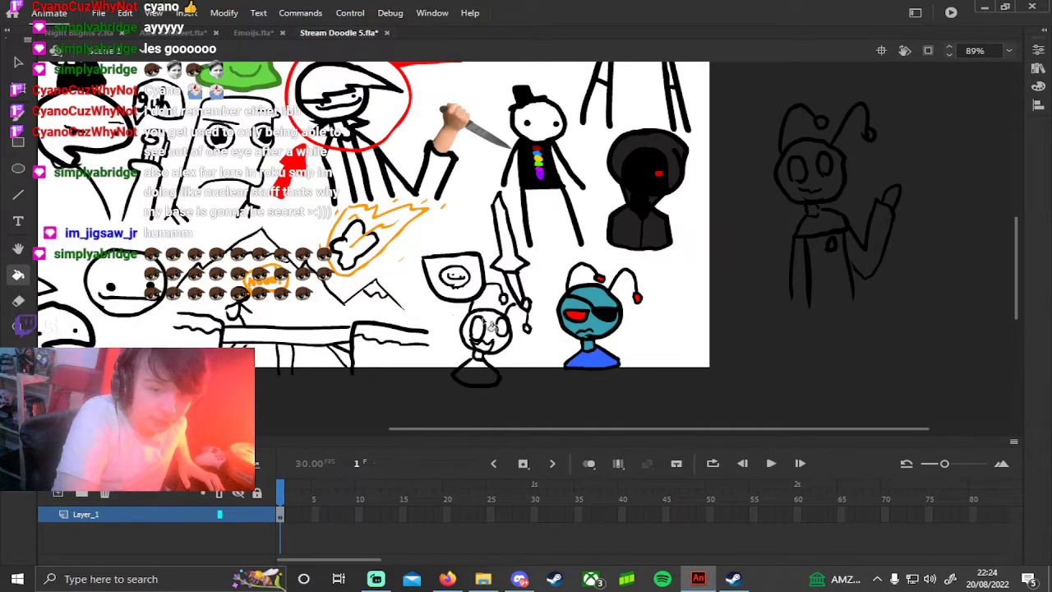
pyautogui.click(493, 339)
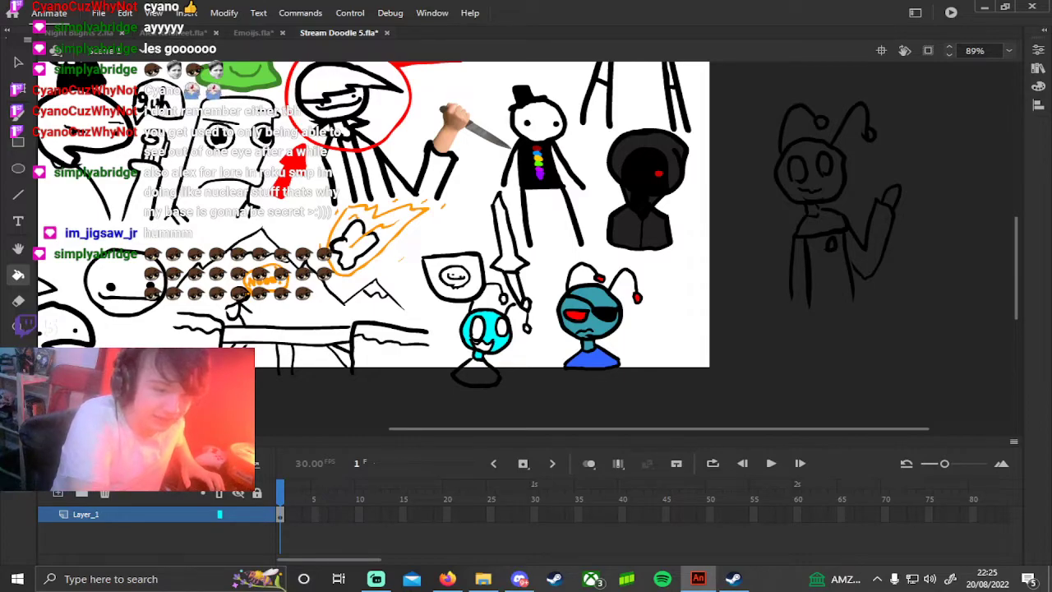
pyautogui.click(18, 396)
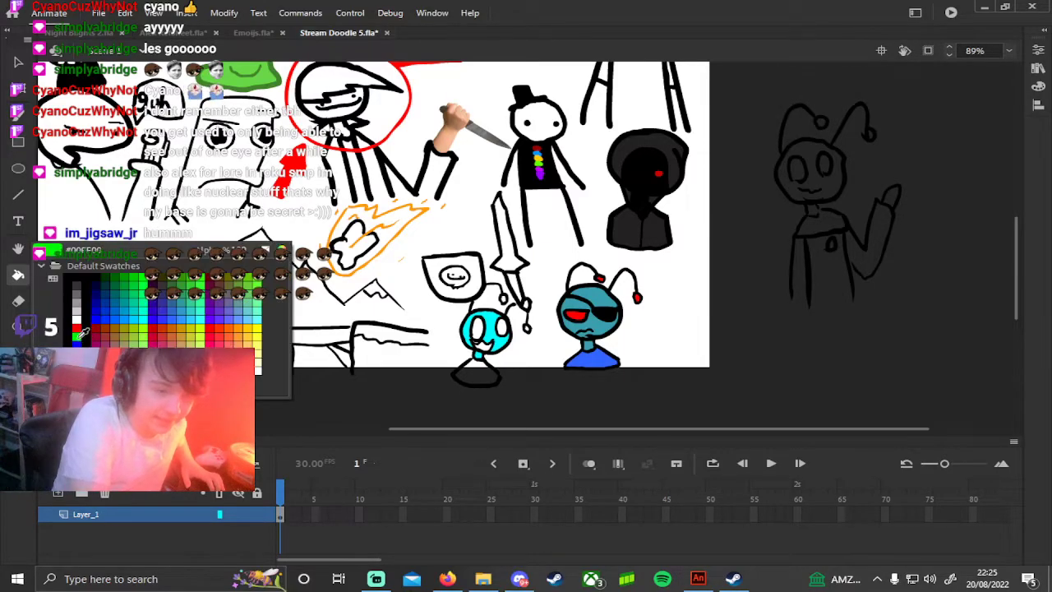
pyautogui.click(79, 337)
pyautogui.click(483, 378)
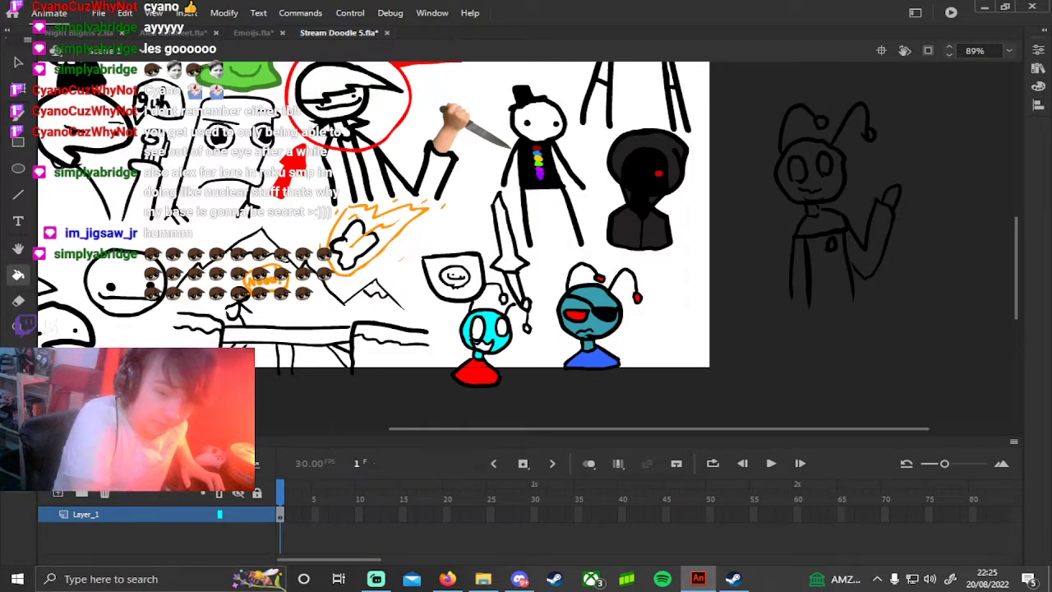
# Step: Fill the cyan character's eyes, mouth and antenna tips with purple
pyautogui.click(18, 388)
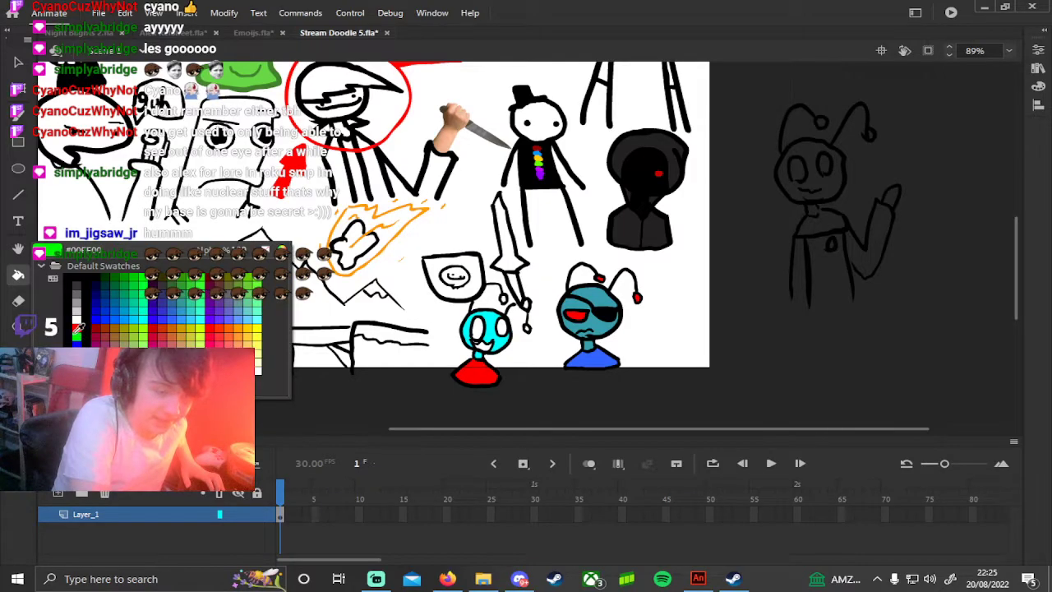
pyautogui.click(96, 370)
pyautogui.click(479, 331)
pyautogui.click(499, 330)
pyautogui.click(491, 350)
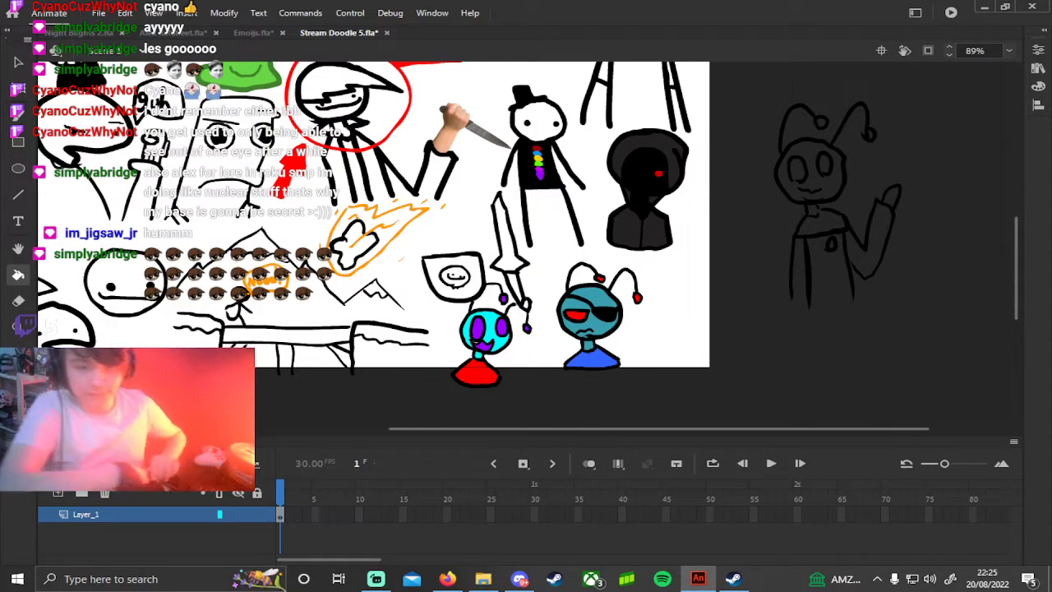
# Step: Draw small dark facial lines near the teal character's mouth with the brush
pyautogui.click(18, 115)
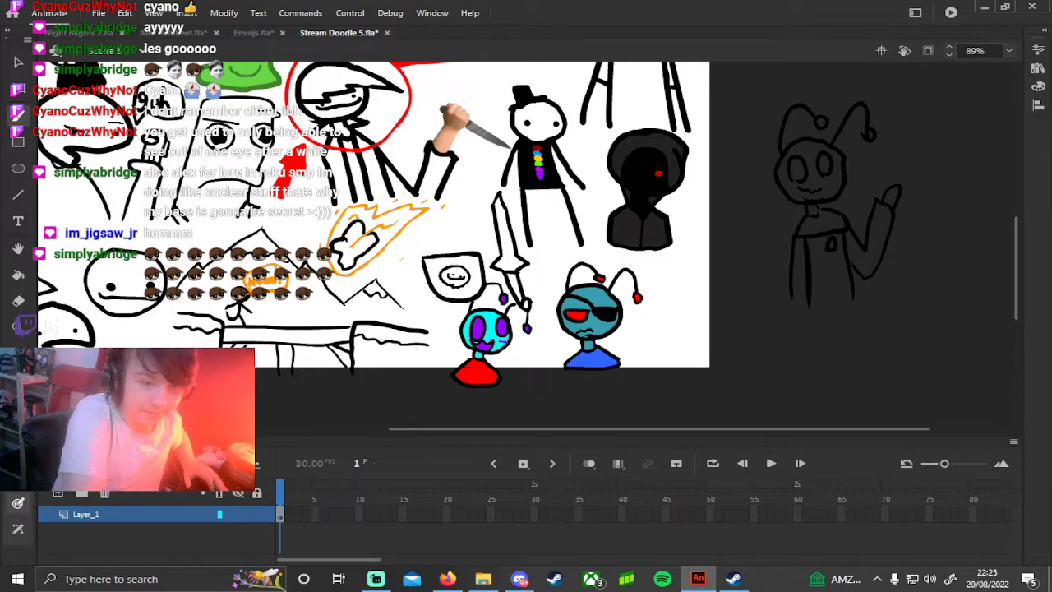
pyautogui.click(18, 376)
pyautogui.click(75, 338)
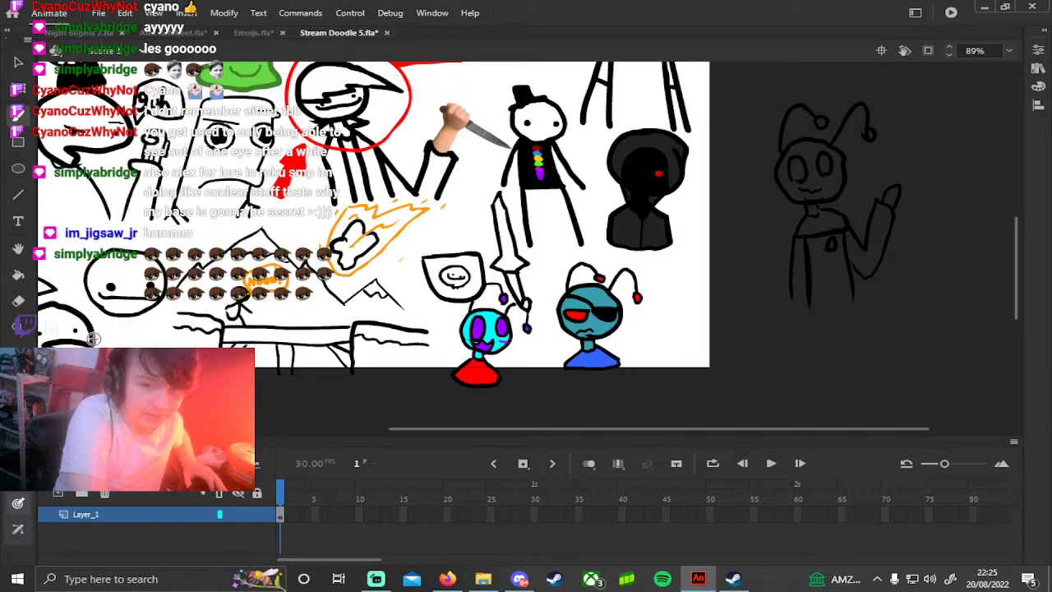
pyautogui.moveTo(579, 330); pyautogui.dragTo(591, 330)
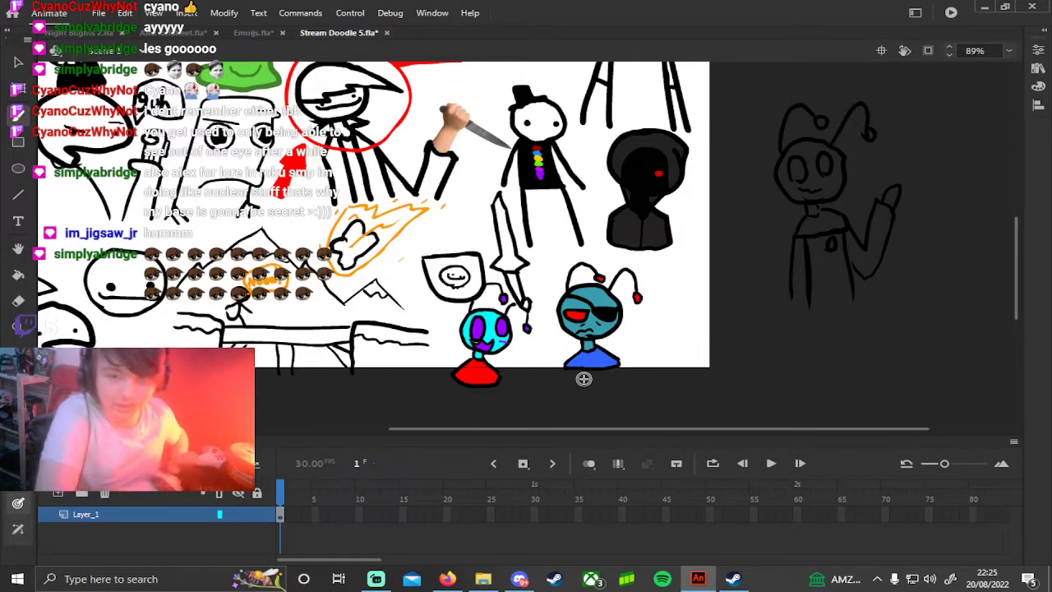
# Step: Save the doodle document and bring the whole stage into view
pyautogui.click(99, 13)
pyautogui.click(123, 129)
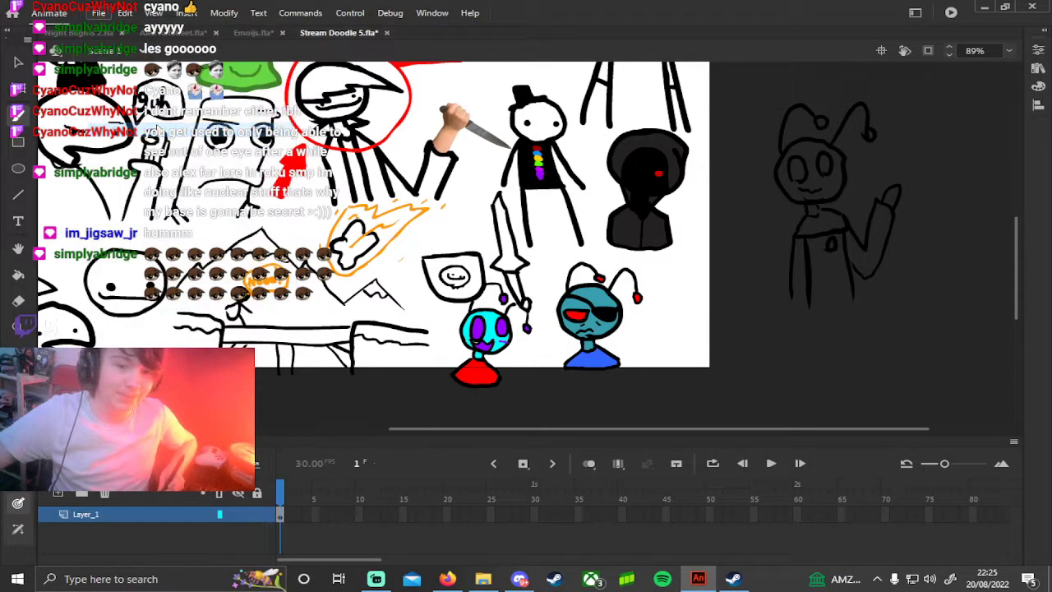
pyautogui.moveTo(671, 358); pyautogui.dragTo(689, 333)
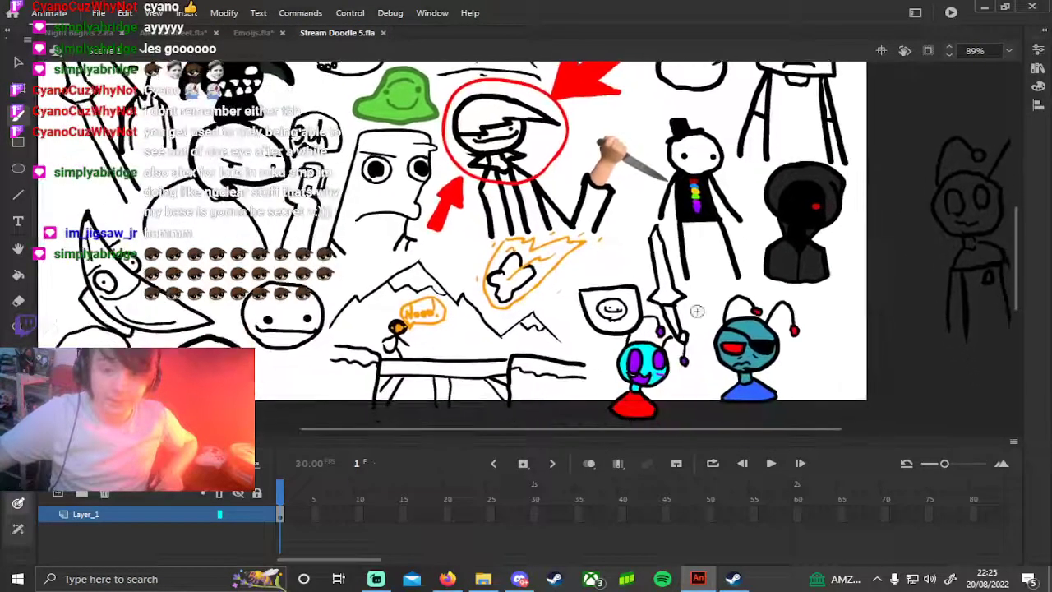
pyautogui.click(948, 55)
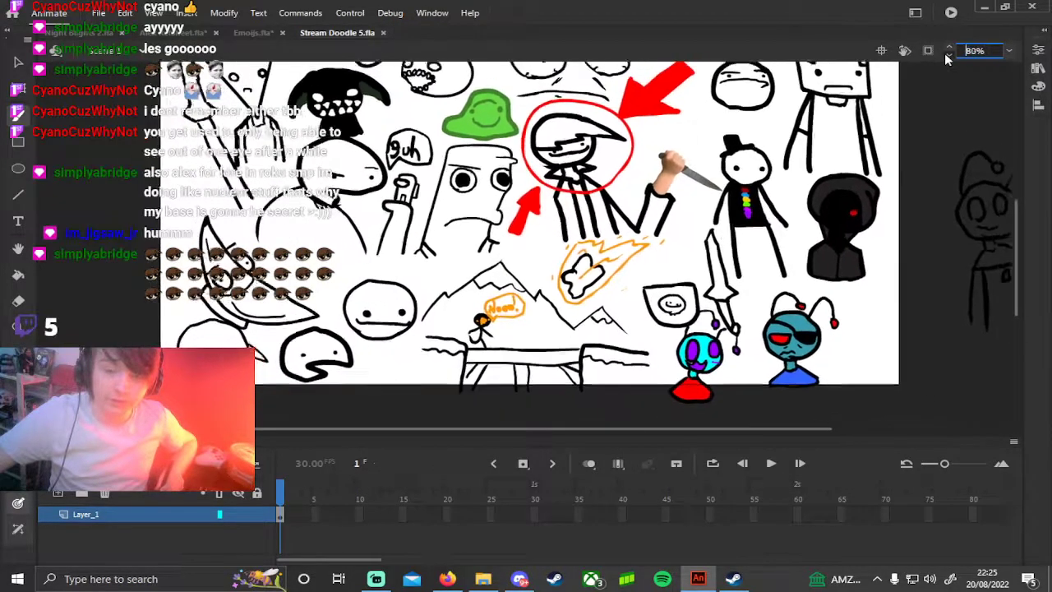
pyautogui.moveTo(830, 189)
pyautogui.mouseDown()
pyautogui.moveTo(826, 213)
pyautogui.moveTo(886, 206)
pyautogui.moveTo(944, 217)
pyautogui.mouseUp()
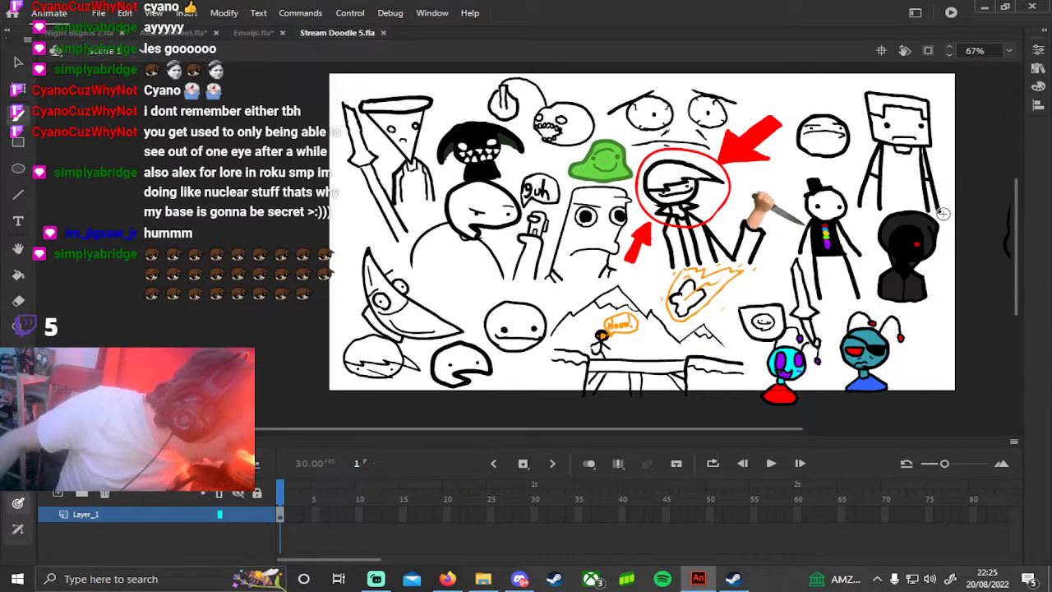